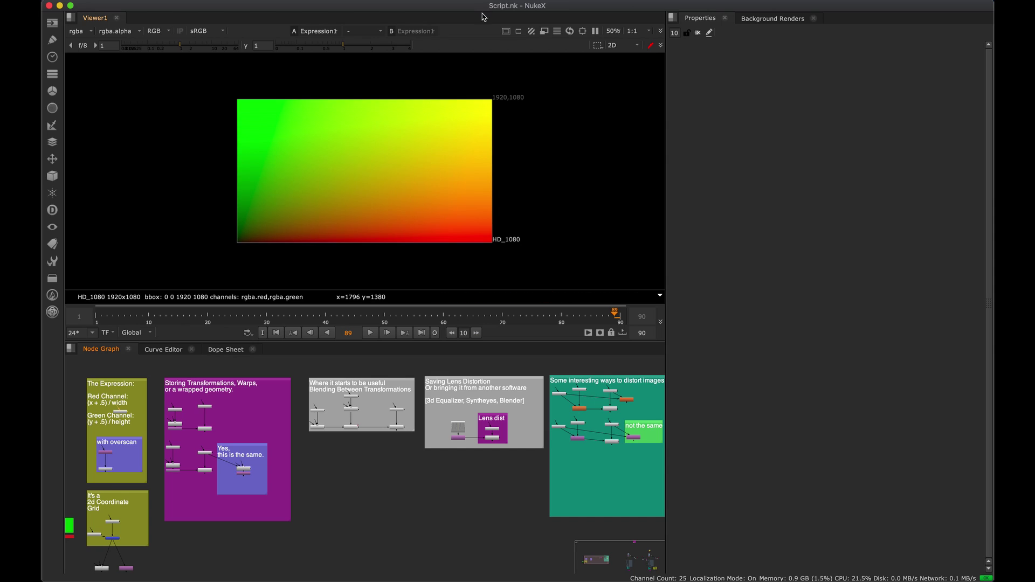
# Switch to Safari and examine the UV-coloured cube up close in the paused YouTube video on UV passes in Nuke.
pyautogui.moveTo(270, 579)
pyautogui.click(270, 561)
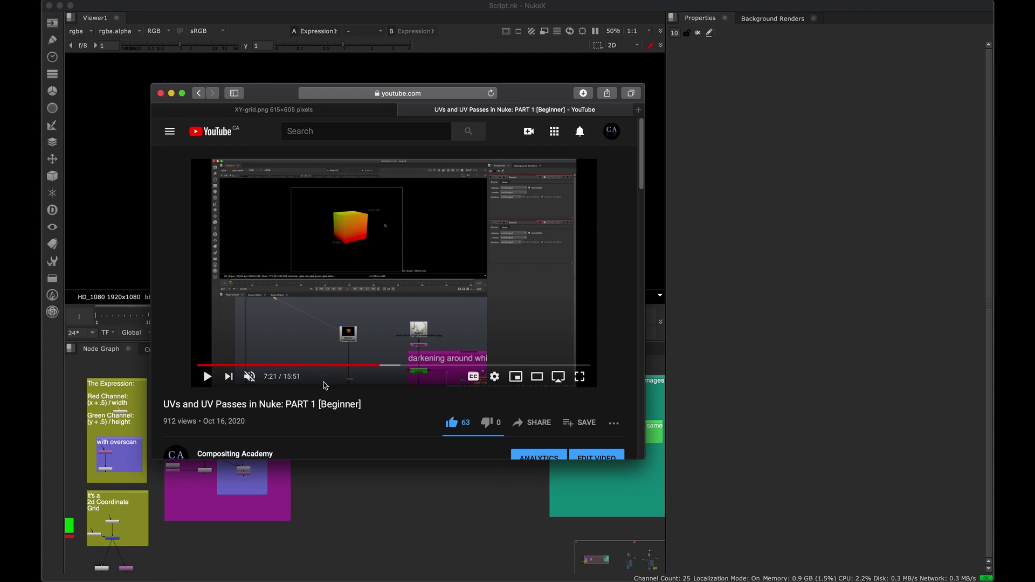
pyautogui.scroll(-1, 291, 399)
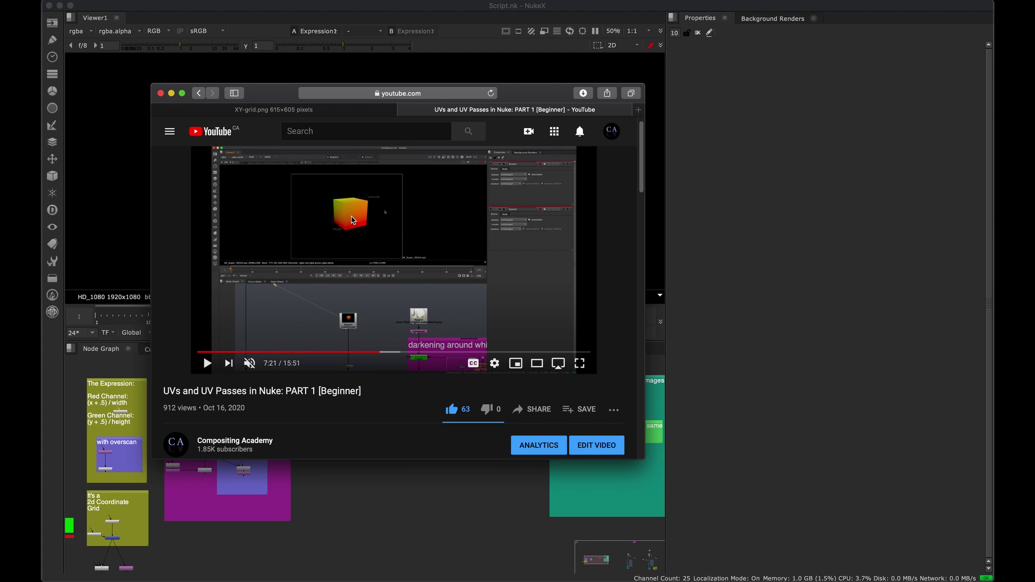
pyautogui.keyDown('ctrl'); pyautogui.scroll(5, 351, 220); pyautogui.keyUp('ctrl')
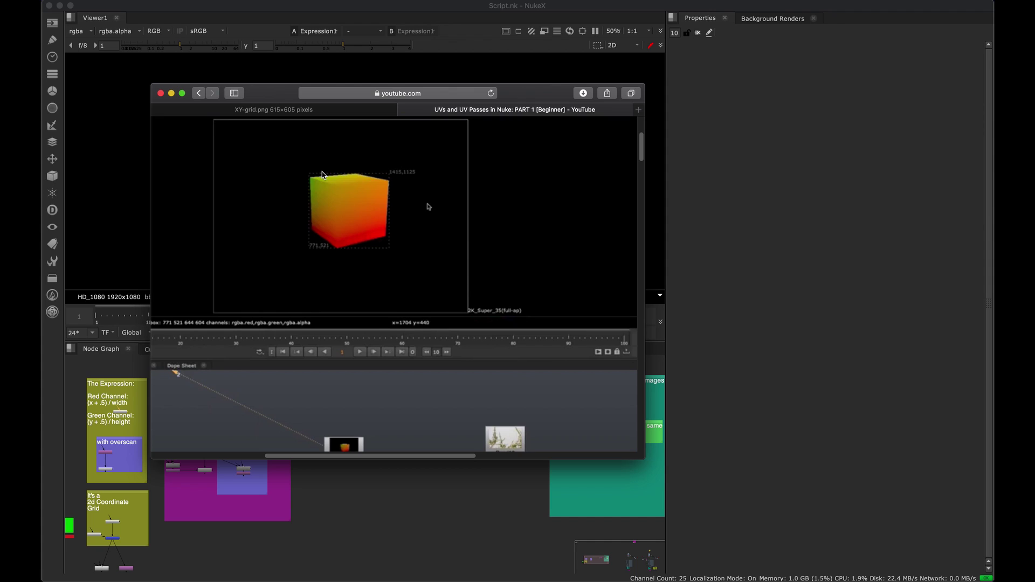
pyautogui.hscroll(-2, 370, 247)
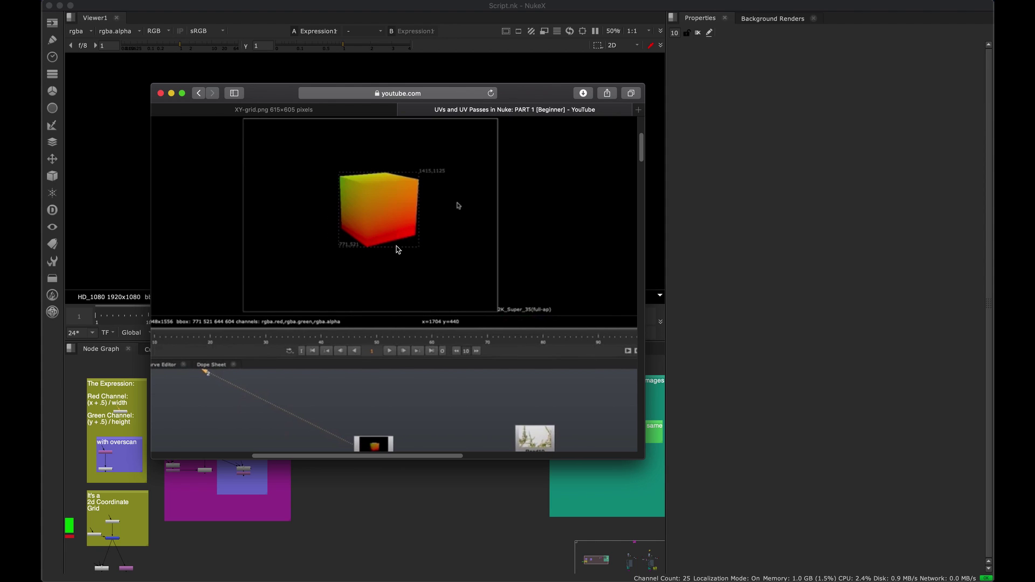
# Switch back to Nuke and open the properties of Expression1 in the expression backdrop of the node graph.
pyautogui.click(759, 166)
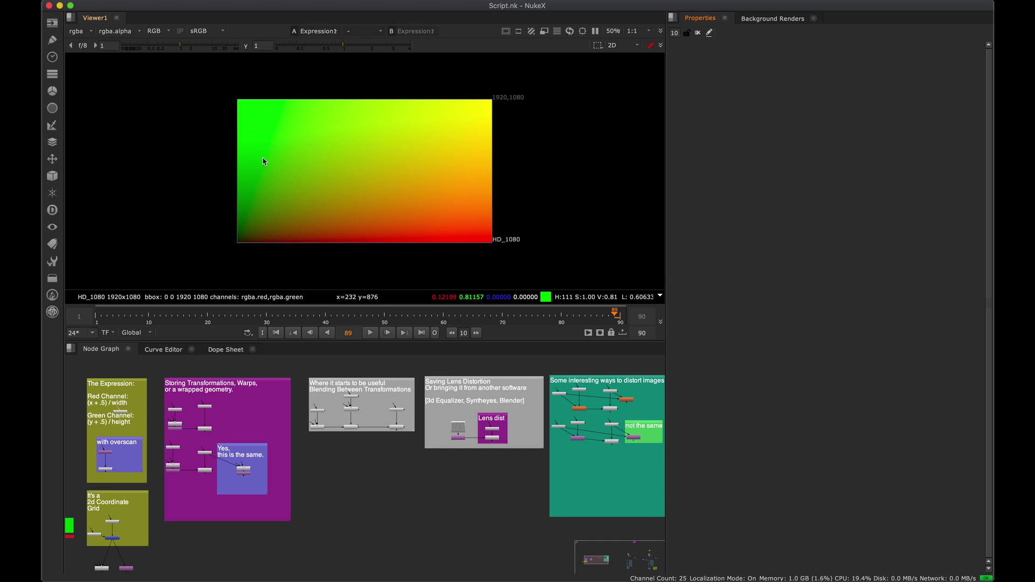
pyautogui.moveTo(221, 63); pyautogui.dragTo(528, 271)
pyautogui.moveTo(137, 430); pyautogui.dragTo(273, 437, button='middle')
pyautogui.scroll(2, 268, 393)
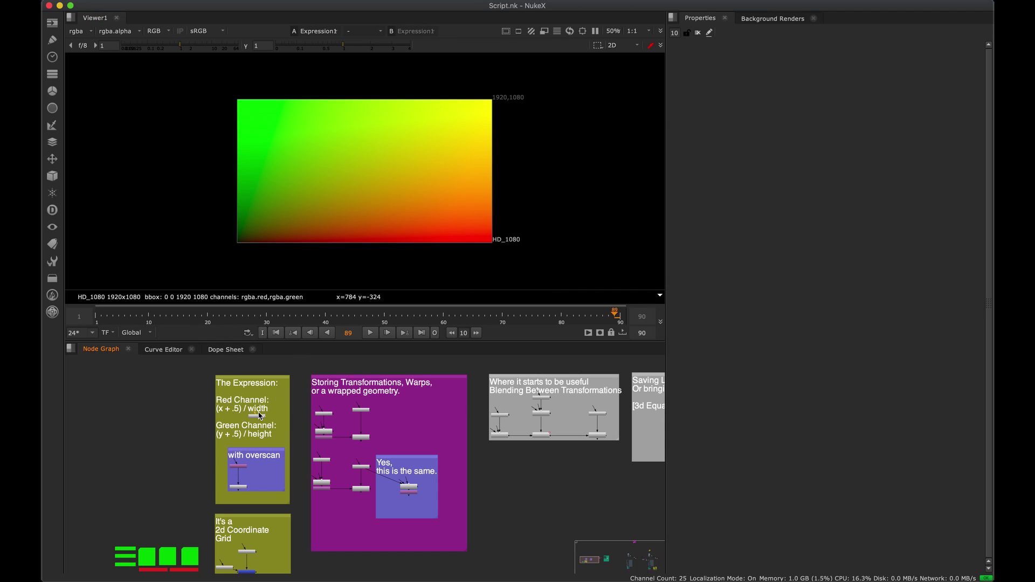
pyautogui.scroll(3, 285, 414)
pyautogui.moveTo(265, 419); pyautogui.dragTo(268, 424)
pyautogui.moveTo(298, 420); pyautogui.dragTo(334, 402, button='middle')
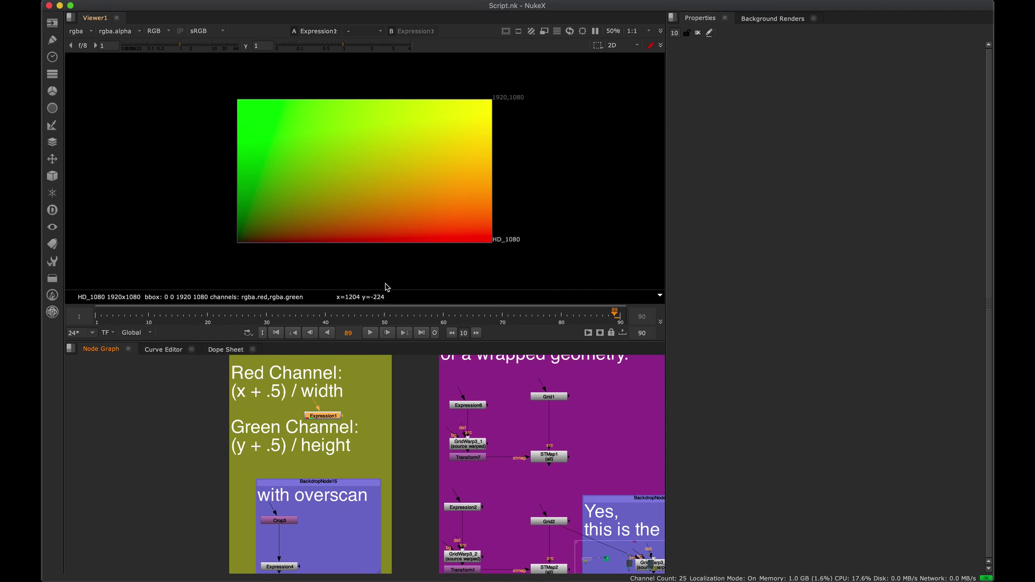
pyautogui.scroll(3, 343, 389)
pyautogui.scroll(1, 344, 388)
pyautogui.moveTo(344, 388); pyautogui.dragTo(391, 427, button='middle')
pyautogui.doubleClick(288, 440)
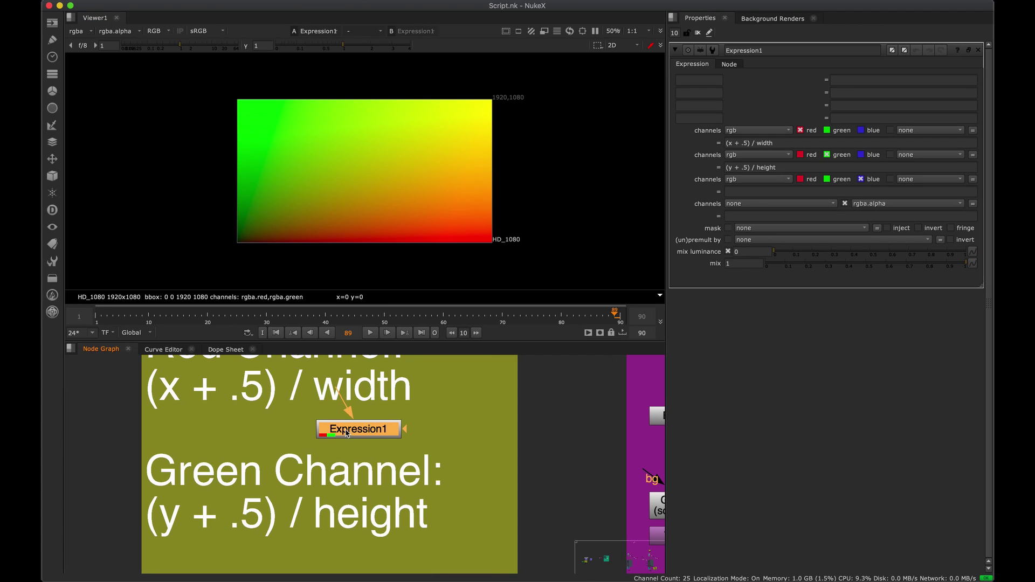
# View Expression1's green channel and red channel in isolation, and return the viewer to full RGB.
pyautogui.press('g')
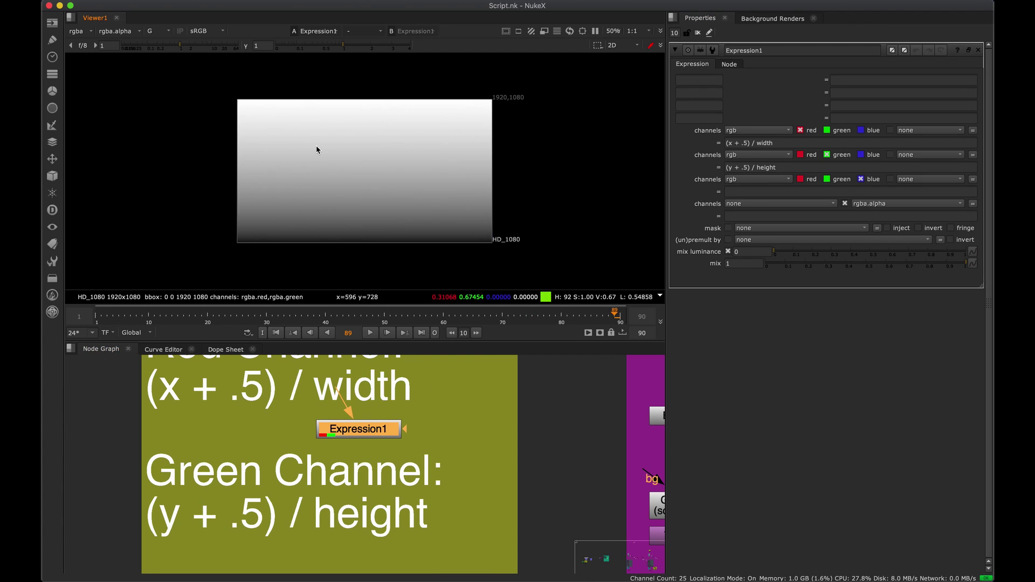
pyautogui.press('r')
pyautogui.press('r')
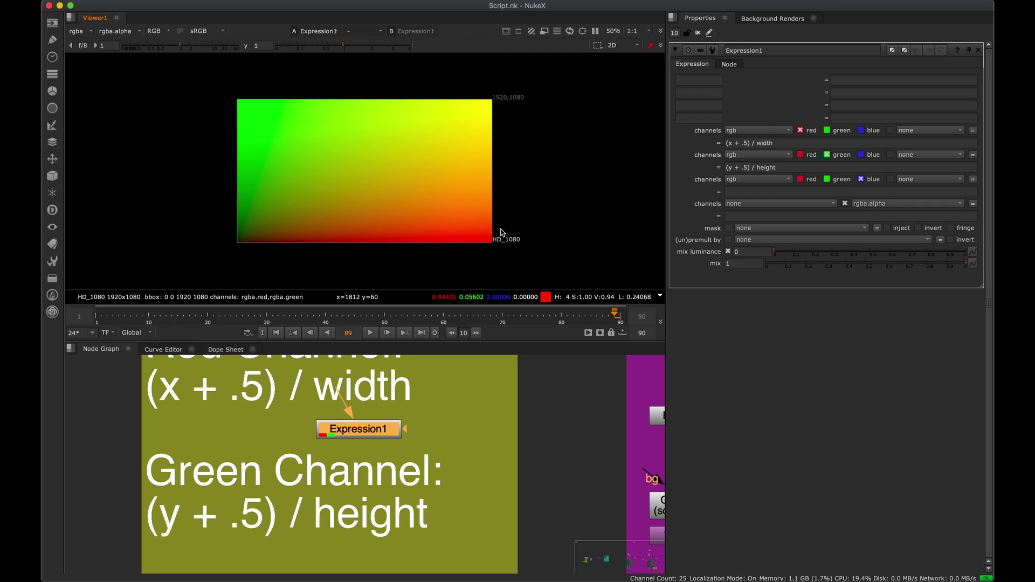
# Examine Expression1's red formula (x + .5) / width and green formula (y + .5) / height by highlighting their parts.
pyautogui.moveTo(788, 143); pyautogui.dragTo(666, 135)
pyautogui.click(726, 144)
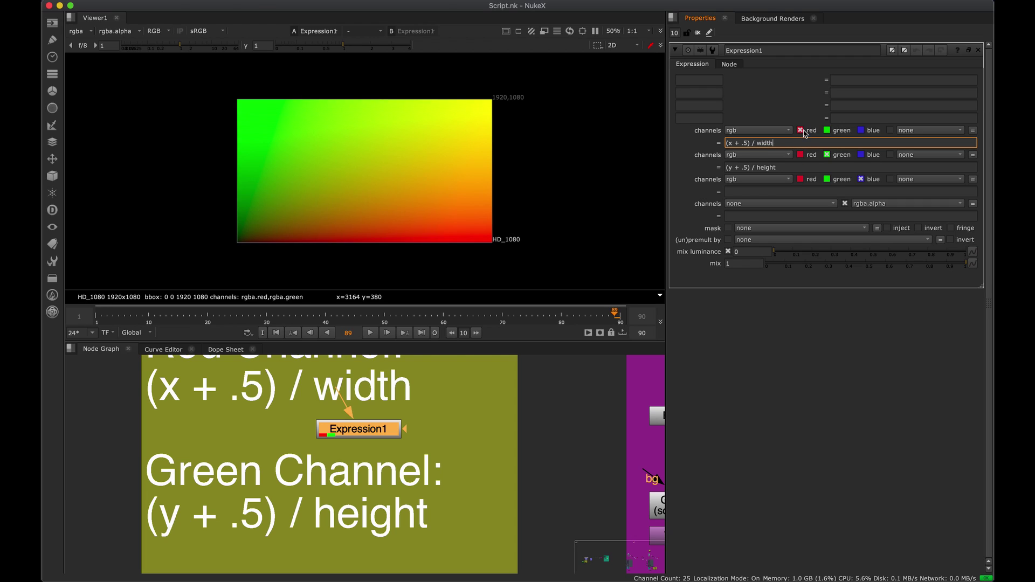
pyautogui.click(745, 168)
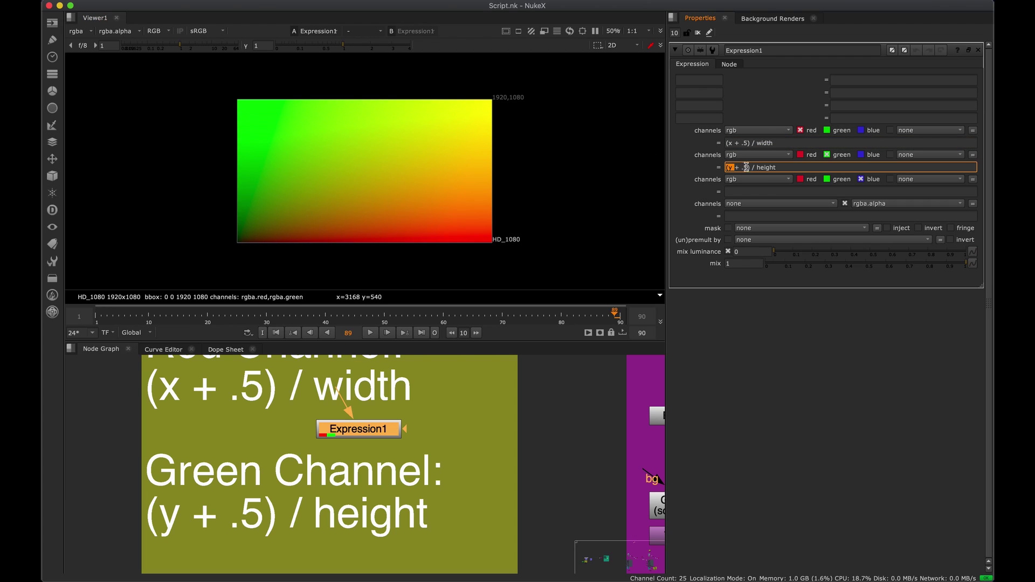
pyautogui.click(766, 167)
pyautogui.moveTo(754, 164); pyautogui.dragTo(787, 167)
pyautogui.click(789, 167)
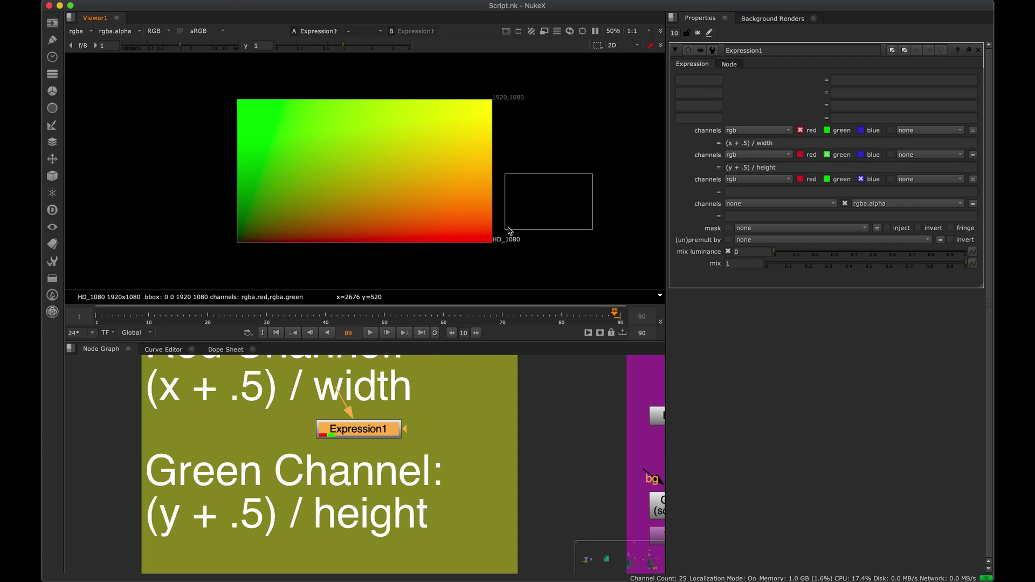
# Compare the horizontal red gradient with the vertical green gradient one channel at a time, ending on RGB.
pyautogui.press('r')
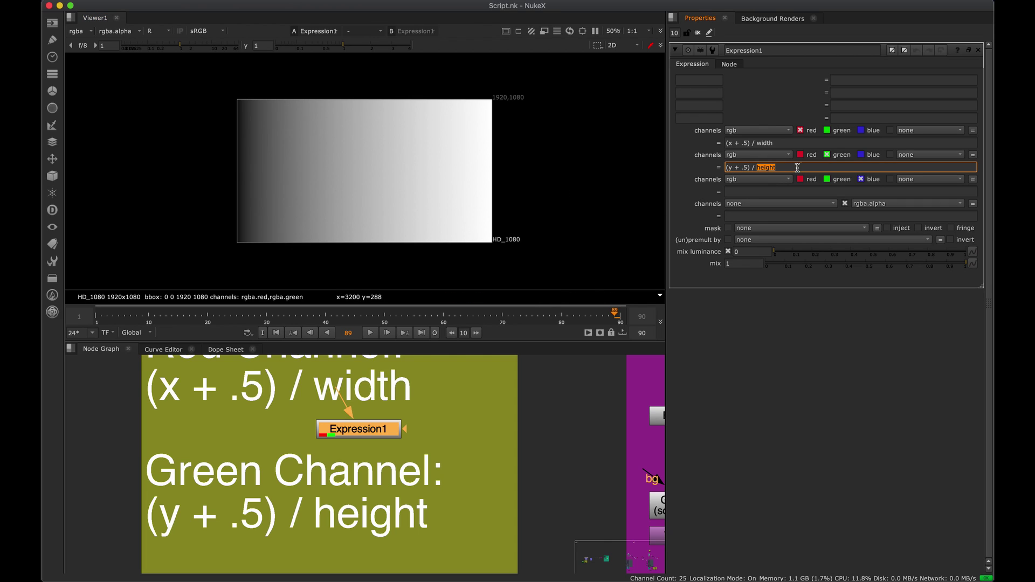
pyautogui.press('g')
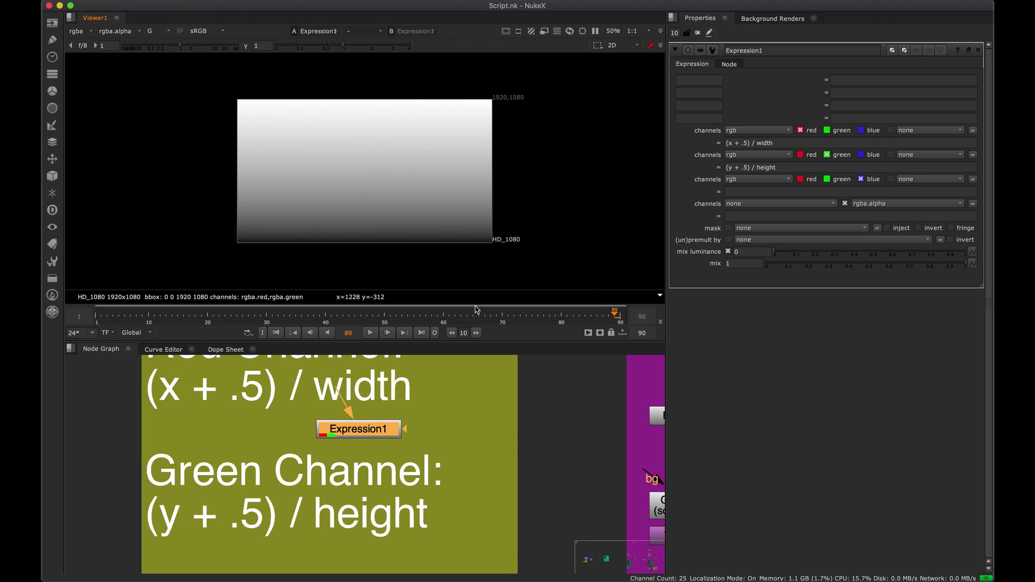
pyautogui.press('g')
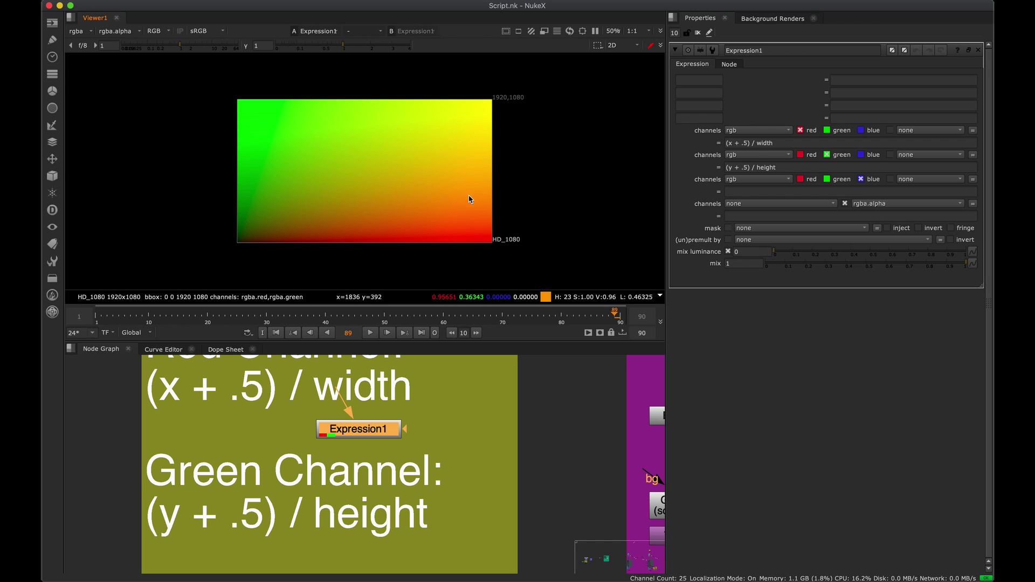
# Find the 2D coordinate grid backdrop below the overscan example and sample the UV gradient's colour values in the viewer.
pyautogui.scroll(-4, 340, 408)
pyautogui.moveTo(367, 493); pyautogui.dragTo(373, 430, button='middle')
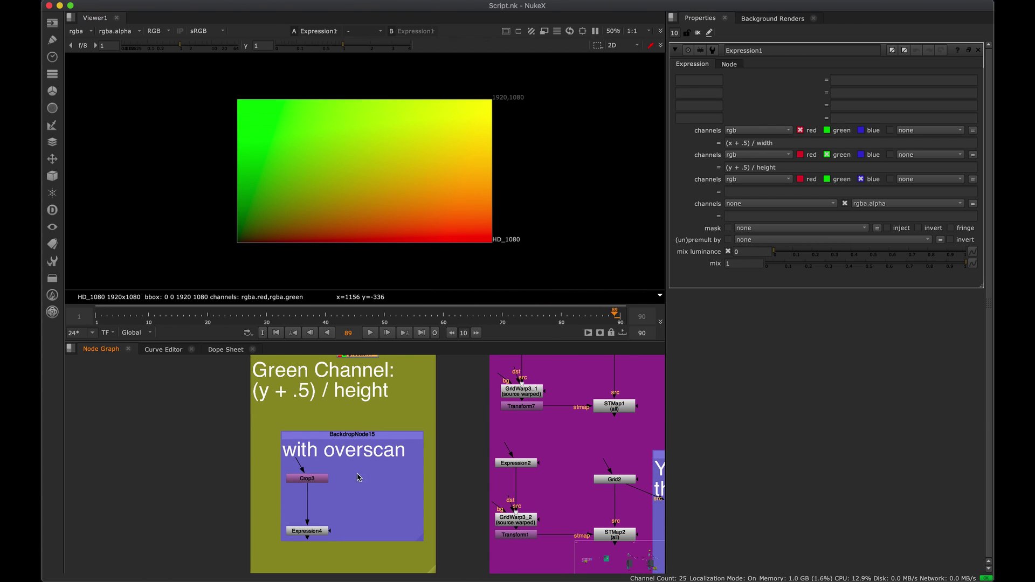
pyautogui.moveTo(344, 474); pyautogui.dragTo(338, 377, button='middle')
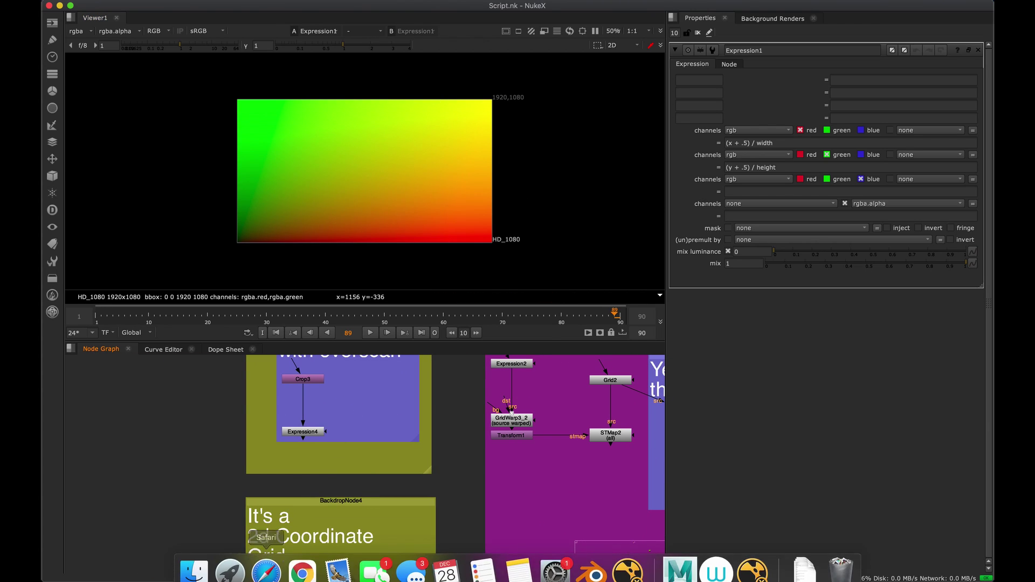
pyautogui.moveTo(343, 447); pyautogui.dragTo(357, 306, button='middle')
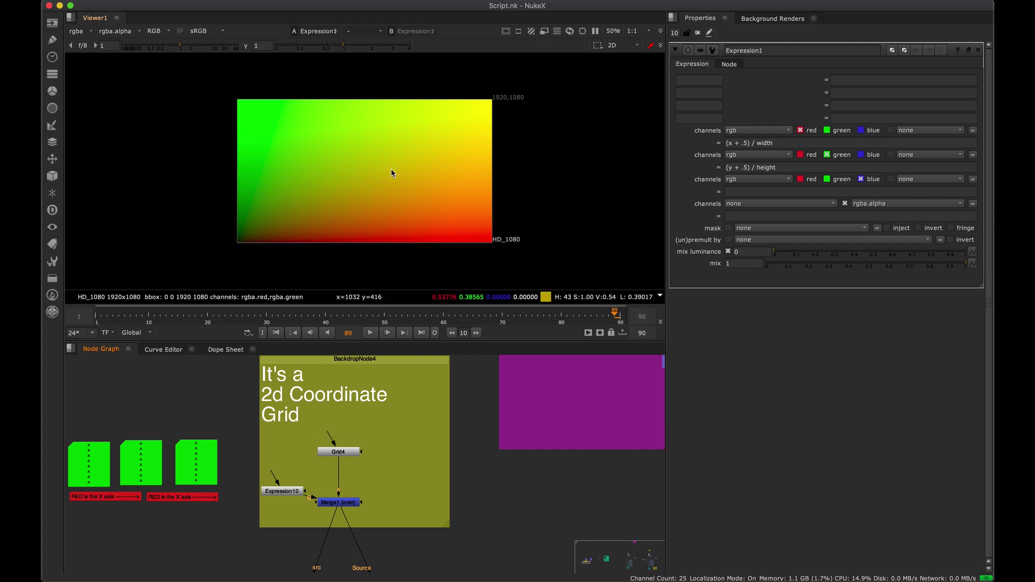
pyautogui.moveTo(307, 205); pyautogui.dragTo(300, 218, button='middle')
pyautogui.keyDown('ctrl'); pyautogui.moveTo(300, 215); pyautogui.dragTo(357, 191); pyautogui.keyUp('ctrl')
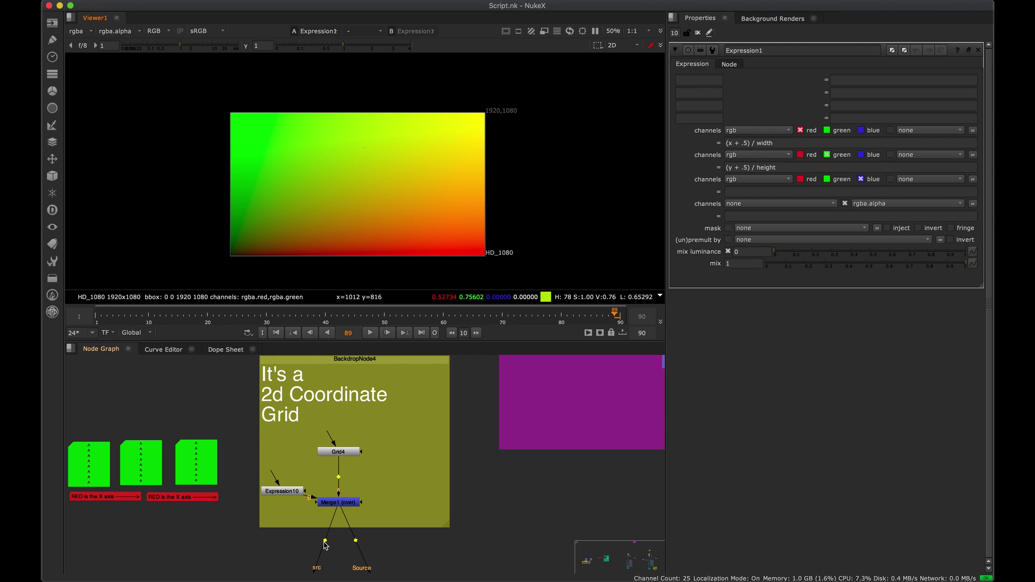
# Switch to Safari and show the XY-grid.png coordinate grid image with its 0 to 10 axes.
pyautogui.click(266, 572)
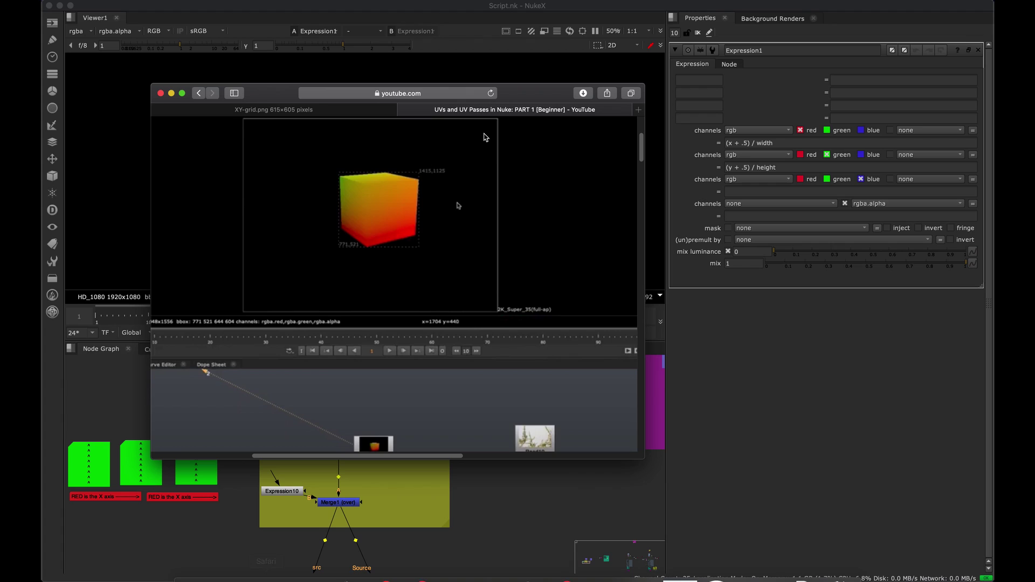
pyautogui.click(300, 109)
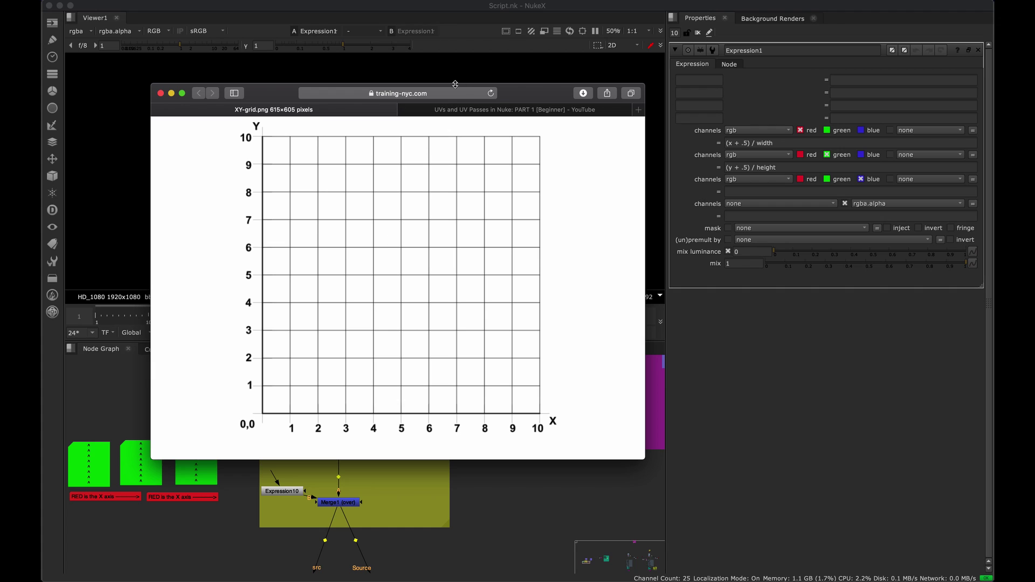
pyautogui.moveTo(455, 84)
pyautogui.mouseDown()
pyautogui.moveTo(447, 151)
pyautogui.moveTo(443, 97)
pyautogui.mouseUp()
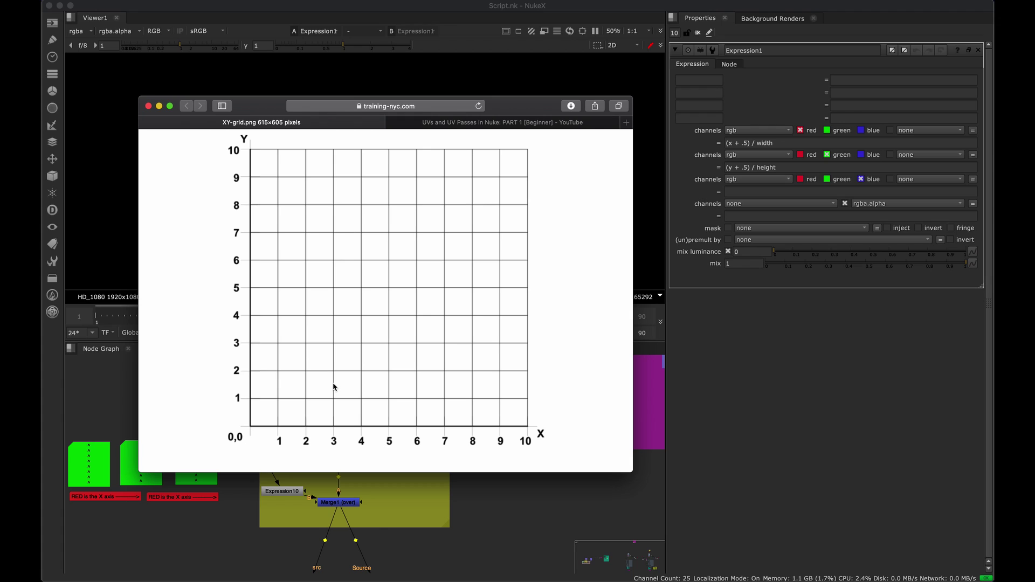
# Switch back to Nuke, view Grid4 and Expression10 from the coordinate grid backdrop, and open Expression10's properties.
pyautogui.click(682, 303)
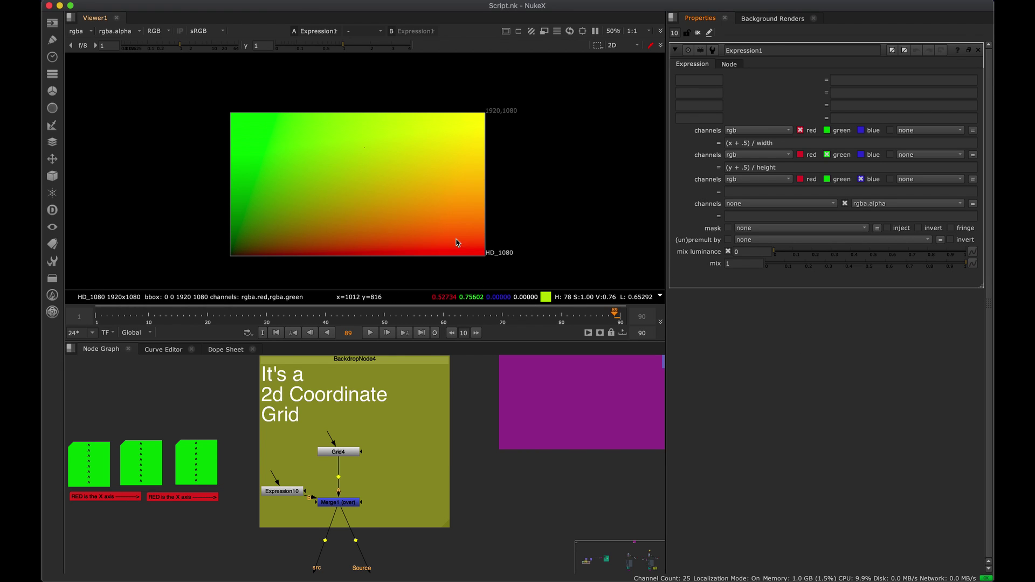
pyautogui.moveTo(442, 432); pyautogui.dragTo(444, 359, button='middle')
pyautogui.scroll(3, 346, 487)
pyautogui.moveTo(347, 462); pyautogui.dragTo(400, 437, button='middle')
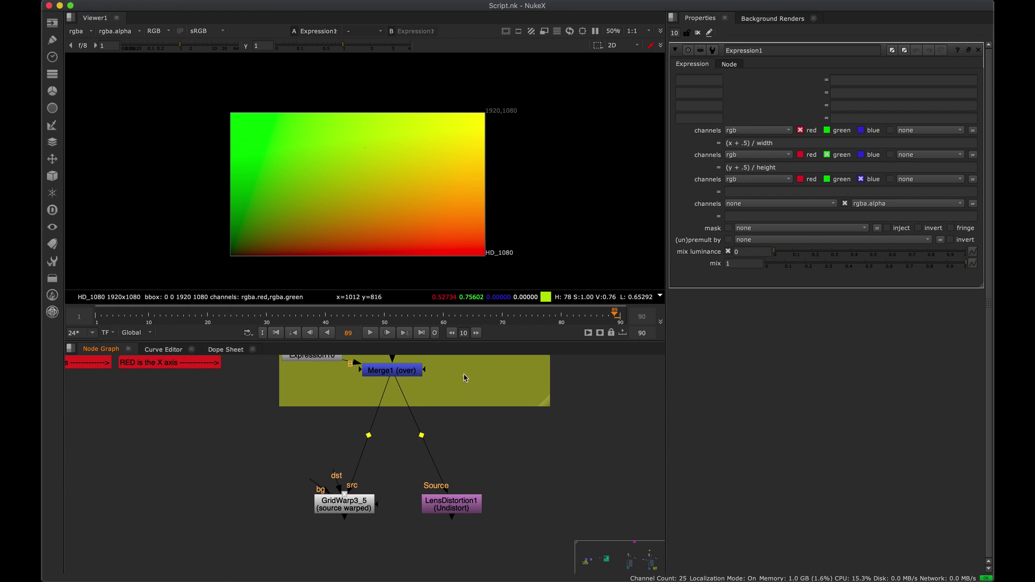
pyautogui.moveTo(466, 378); pyautogui.dragTo(453, 443, button='middle')
pyautogui.press('1')
pyautogui.moveTo(365, 441); pyautogui.dragTo(399, 478, button='middle')
pyautogui.click(413, 402)
pyautogui.press('1')
pyautogui.doubleClick(344, 461)
pyautogui.press('1')
pyautogui.moveTo(480, 407); pyautogui.dragTo(370, 416, button='middle')
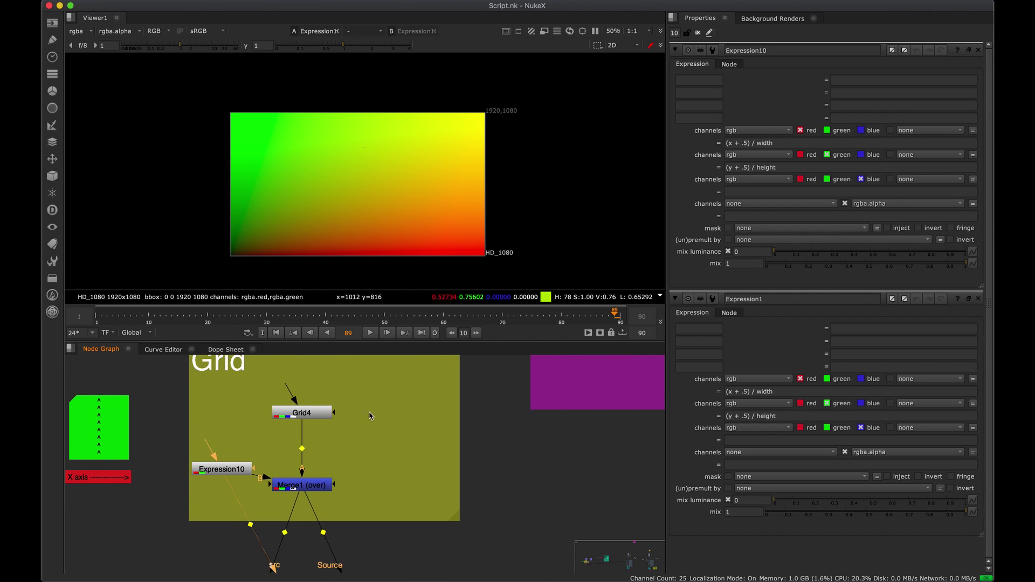
# Show Grid1 from the Storing Transformations backdrop in the viewer and close all open node property panels.
pyautogui.scroll(-6, 370, 415)
pyautogui.moveTo(488, 356); pyautogui.dragTo(374, 409, button='middle')
pyautogui.press('space')
pyautogui.moveTo(426, 341); pyautogui.dragTo(384, 383, button='middle')
pyautogui.scroll(3, 332, 309)
pyautogui.scroll(6, 375, 271)
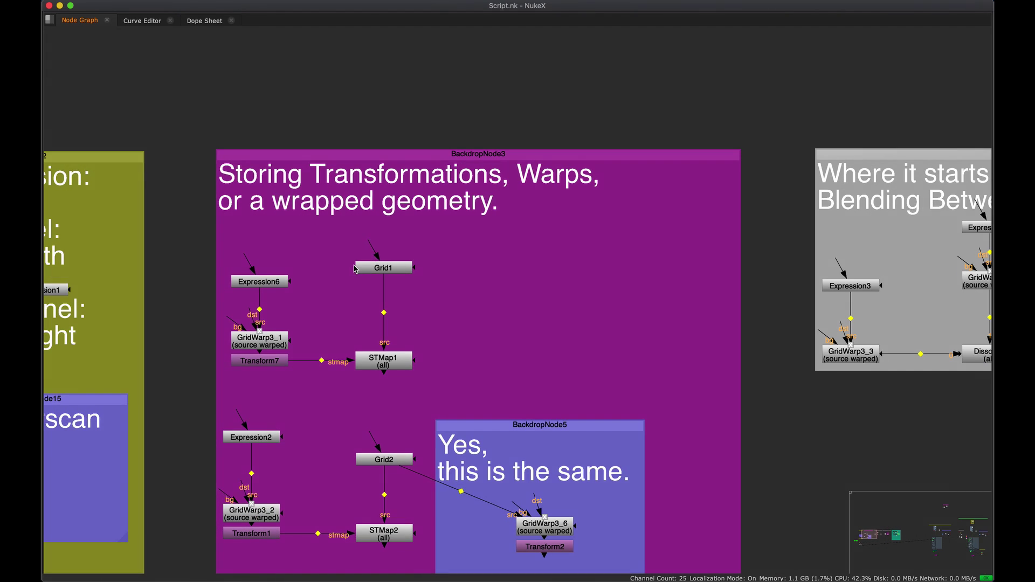
pyautogui.click(467, 338)
pyautogui.press('space')
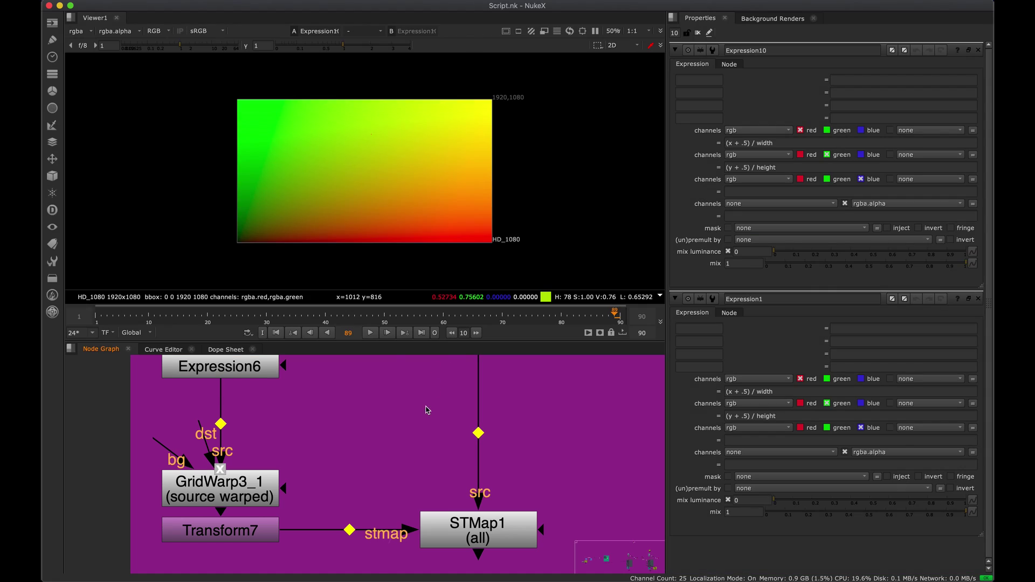
pyautogui.press('1')
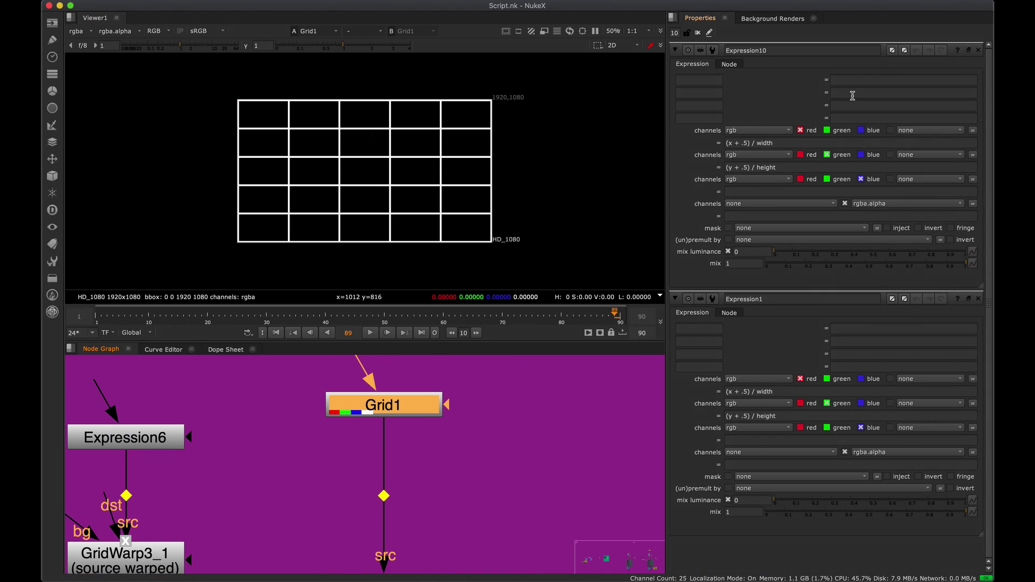
pyautogui.click(977, 49)
# Show Expression6 in the viewer and open its properties.
pyautogui.scroll(-3, 380, 440)
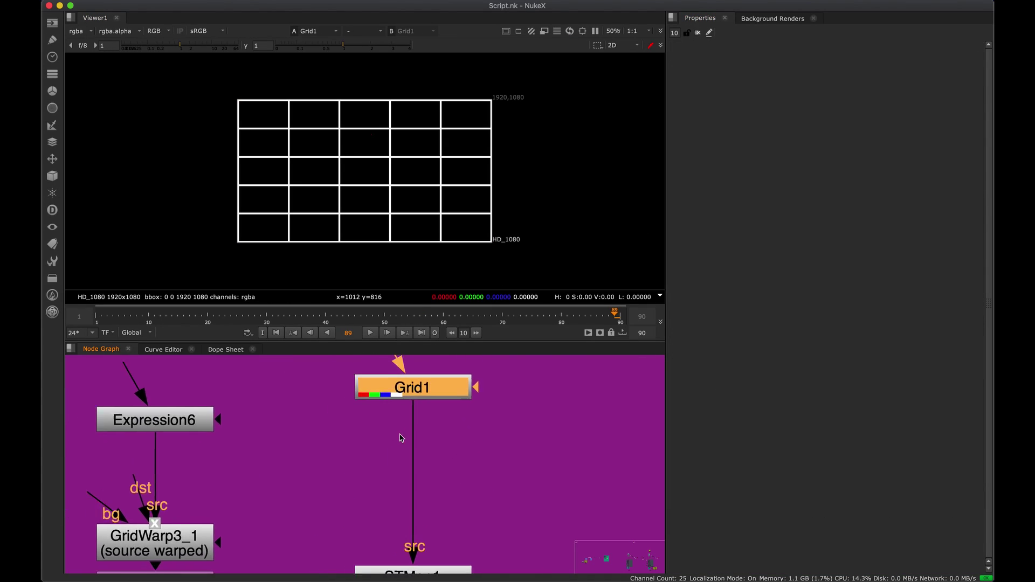
pyautogui.click(304, 401)
pyautogui.moveTo(304, 401); pyautogui.dragTo(305, 403)
pyautogui.press('1')
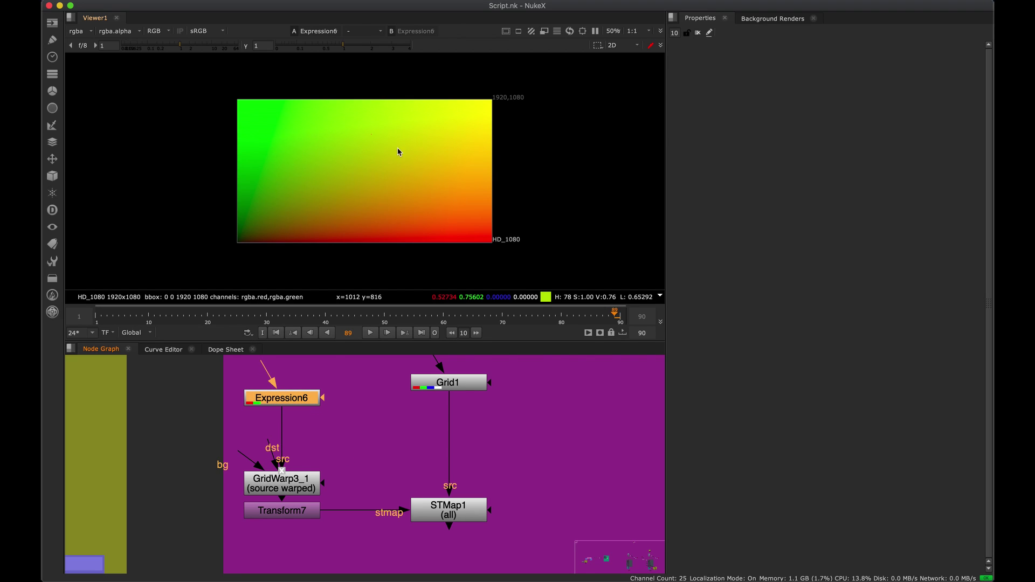
pyautogui.doubleClick(304, 397)
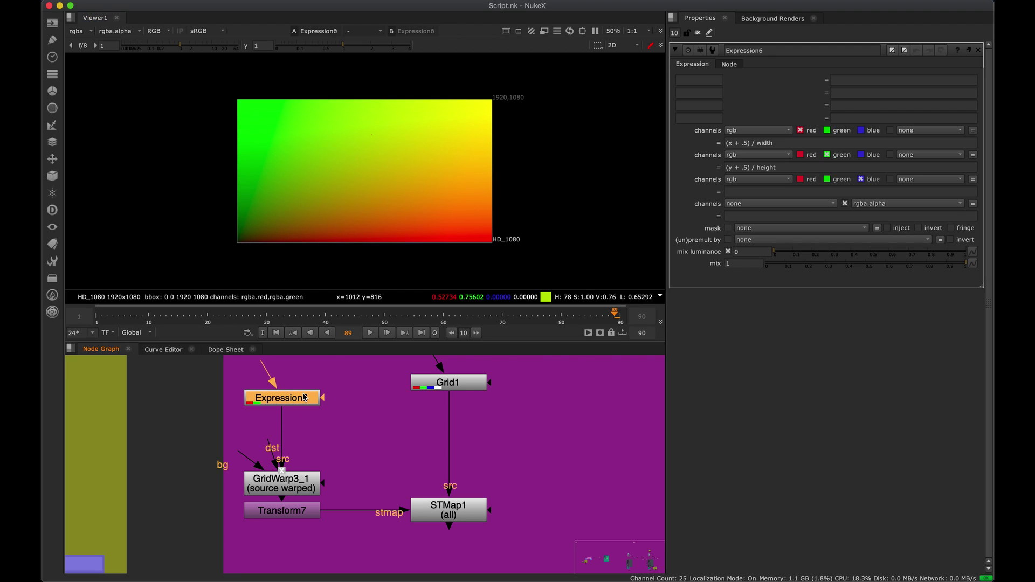
# Move GridWarp3_1 up toward Expression6 in the node graph and show it in the viewer with its properties open.
pyautogui.click(316, 481)
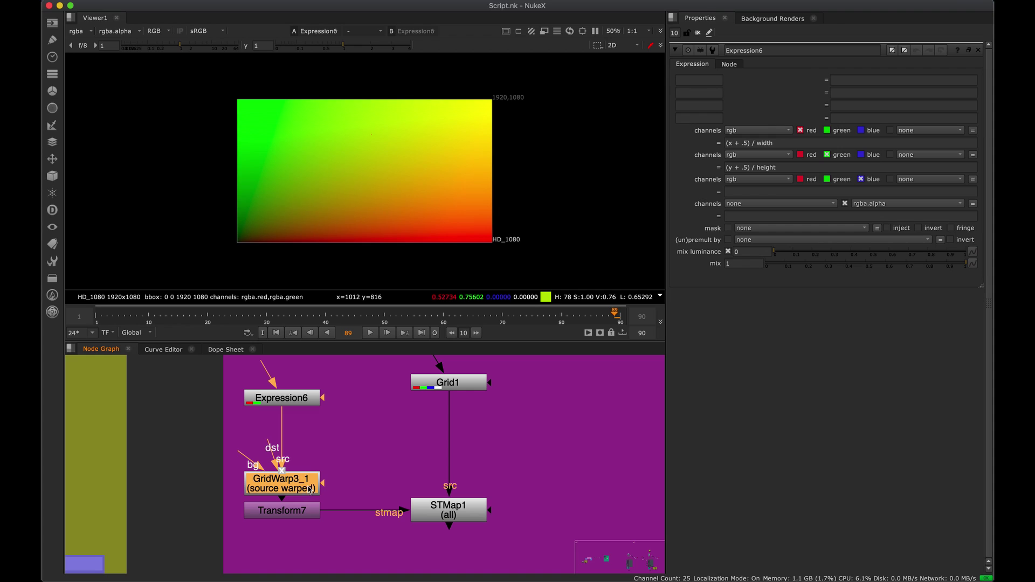
pyautogui.moveTo(308, 488); pyautogui.dragTo(300, 449)
pyautogui.click(306, 401)
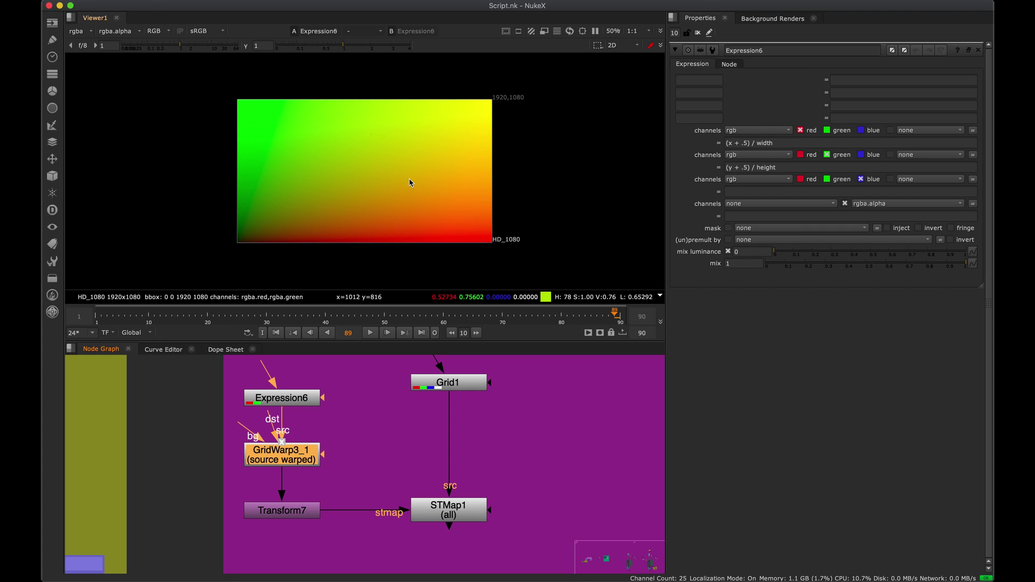
pyautogui.press('1')
pyautogui.doubleClick(300, 461)
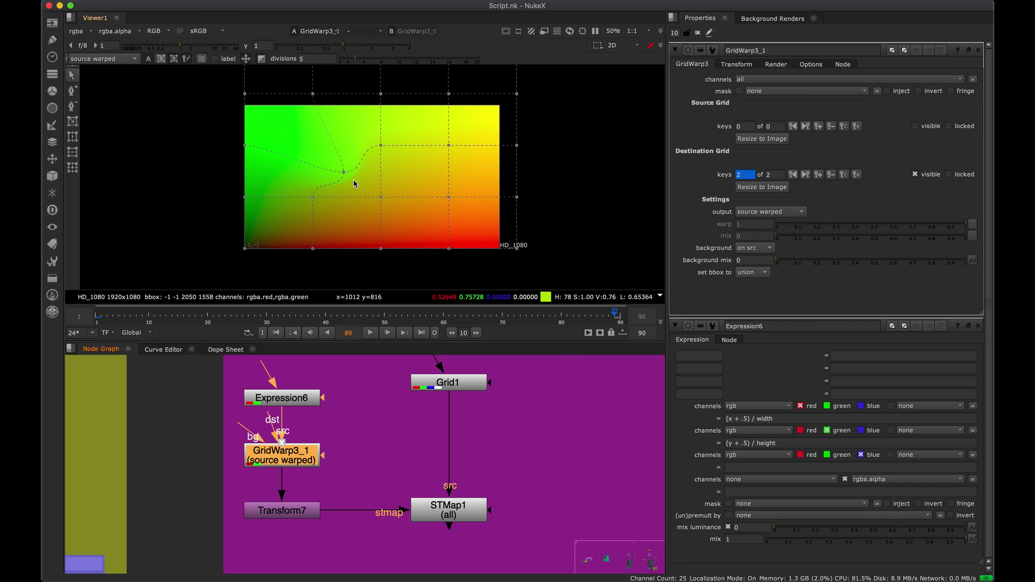
# Pull GridWarp3_1's displaced grid point slightly toward the image centre and view Transform7 with only its own properties open.
pyautogui.moveTo(343, 172)
pyautogui.mouseDown()
pyautogui.moveTo(325, 139)
pyautogui.moveTo(354, 182)
pyautogui.mouseUp()
pyautogui.doubleClick(310, 517)
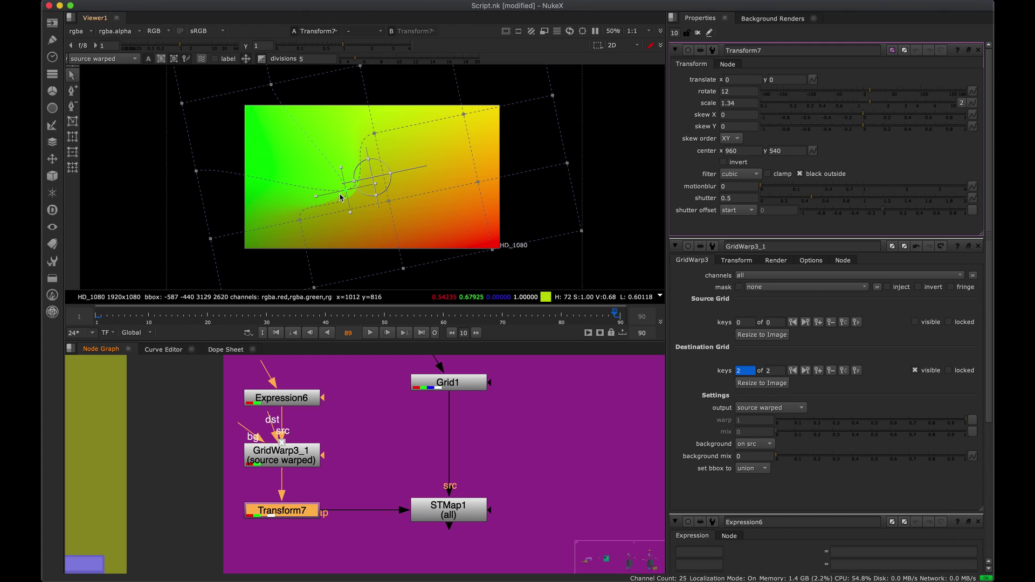
pyautogui.click(978, 246)
pyautogui.click(978, 246)
# Show STMap1 in the viewer with its properties open, and shift GridWarp3_1's displaced grid point slightly up and to the left.
pyautogui.click(441, 513)
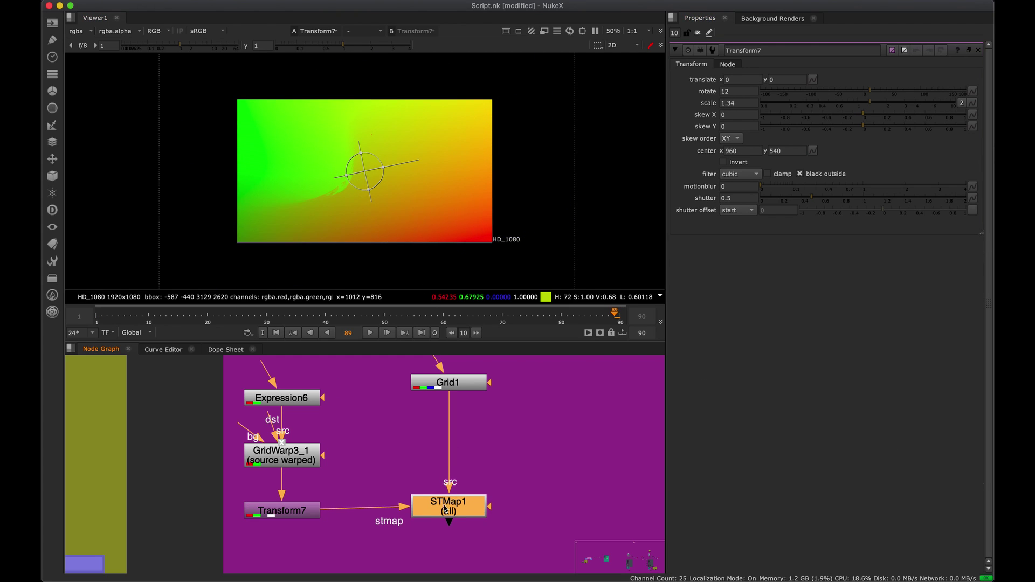
pyautogui.press('1')
pyautogui.doubleClick(452, 515)
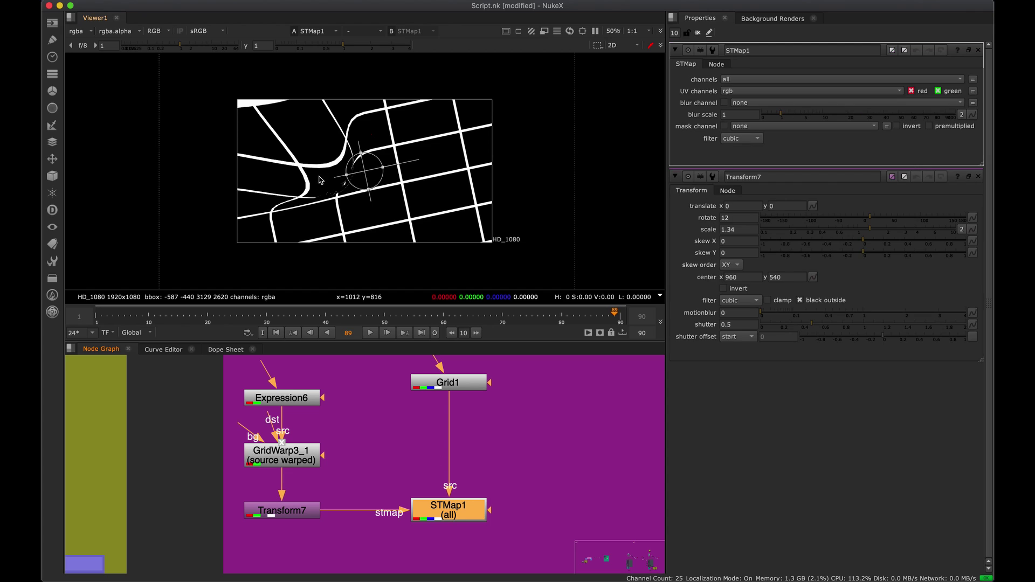
pyautogui.doubleClick(282, 460)
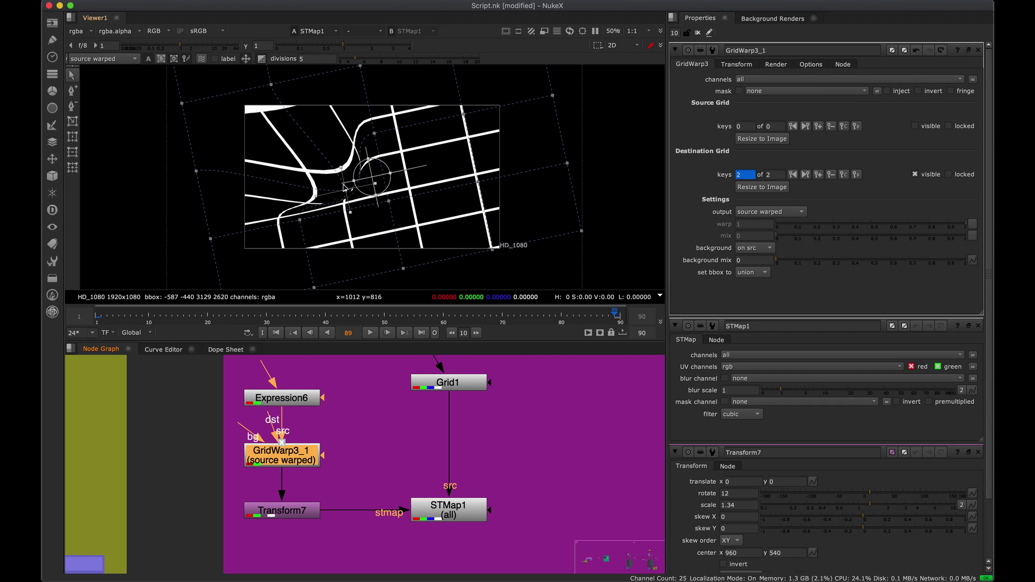
pyautogui.moveTo(344, 188)
pyautogui.mouseDown()
pyautogui.moveTo(326, 167)
pyautogui.moveTo(334, 177)
pyautogui.mouseUp()
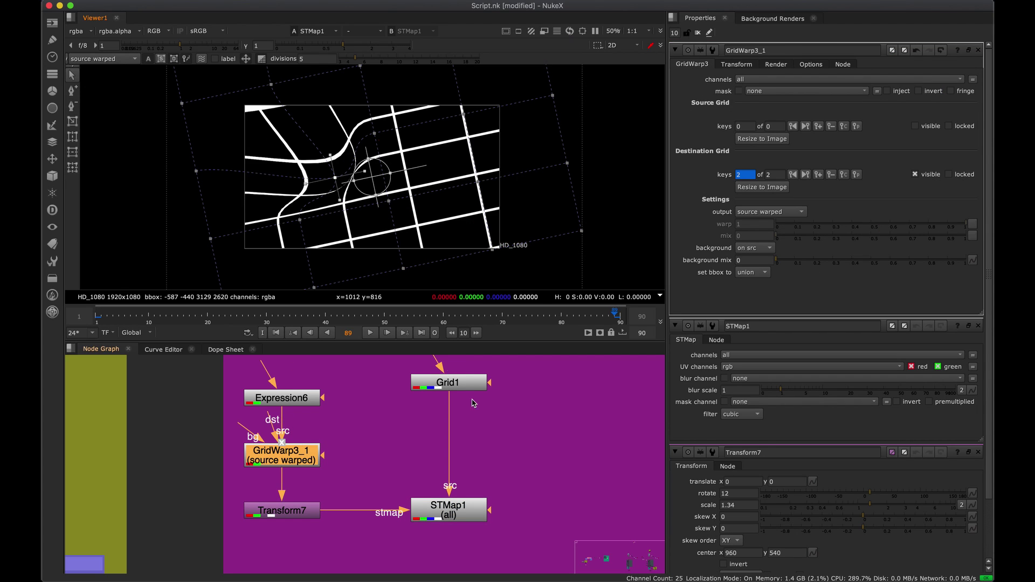
pyautogui.moveTo(472, 403); pyautogui.dragTo(461, 411, button='middle')
pyautogui.moveTo(365, 434); pyautogui.dragTo(237, 513)
pyautogui.moveTo(279, 462)
pyautogui.mouseDown()
pyautogui.moveTo(277, 453)
pyautogui.moveTo(282, 472)
pyautogui.mouseUp()
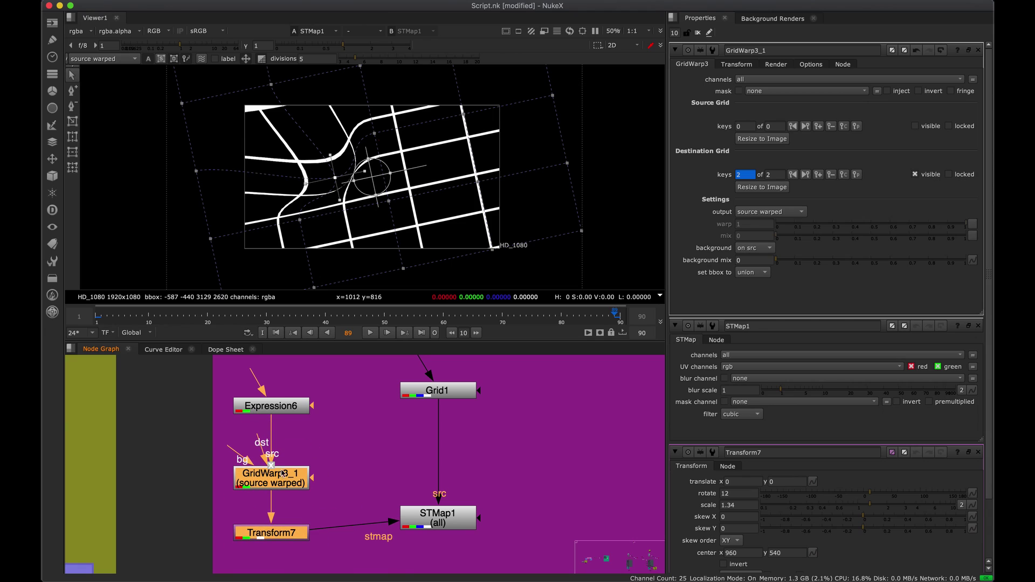
pyautogui.press('super+z')
pyautogui.moveTo(336, 380); pyautogui.dragTo(178, 575)
pyautogui.click(332, 394)
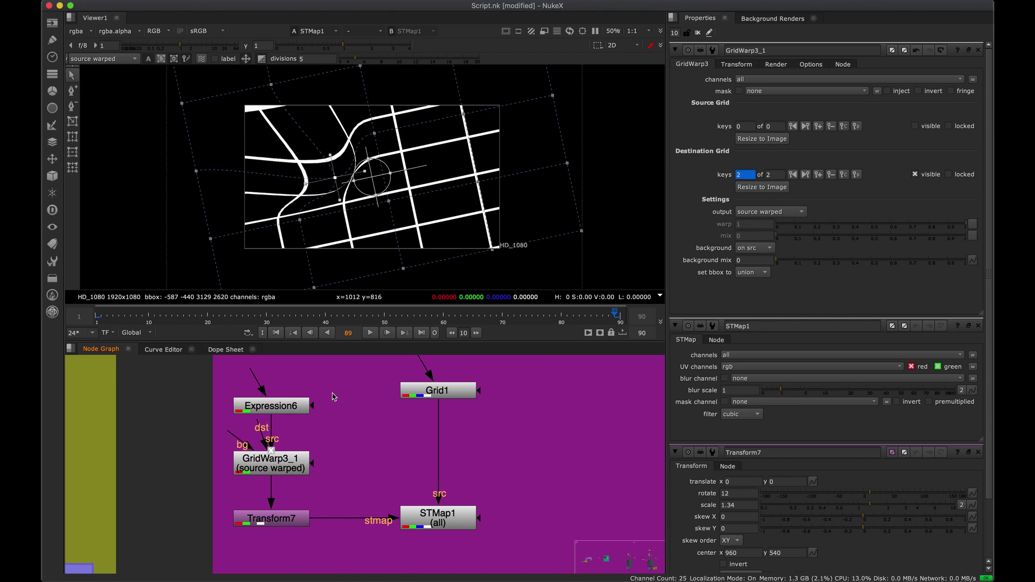
pyautogui.moveTo(303, 409); pyautogui.dragTo(296, 401)
pyautogui.press('super+z')
pyautogui.moveTo(429, 416); pyautogui.dragTo(397, 422, button='middle')
# Show Grid1 in the viewer and close all open node property panels.
pyautogui.moveTo(404, 397)
pyautogui.mouseDown()
pyautogui.moveTo(437, 382)
pyautogui.moveTo(396, 410)
pyautogui.moveTo(409, 407)
pyautogui.mouseUp()
pyautogui.moveTo(403, 524); pyautogui.dragTo(424, 526)
pyautogui.moveTo(412, 406); pyautogui.dragTo(419, 412)
pyautogui.press('1')
pyautogui.moveTo(350, 437); pyautogui.dragTo(358, 401, button='middle')
pyautogui.click(978, 50)
pyautogui.click(978, 50)
pyautogui.click(978, 50)
# Duplicate GridWarp3_1 and Transform7, connect the copies directly to Grid1, and show the copied transform's result in the viewer.
pyautogui.moveTo(325, 408); pyautogui.dragTo(240, 488)
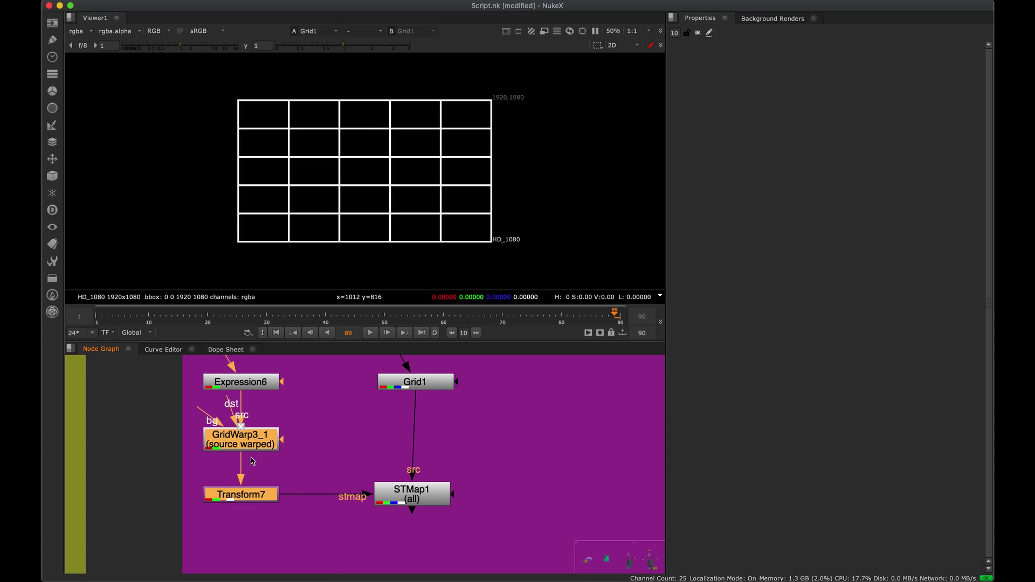
pyautogui.press('super+c')
pyautogui.click(474, 409)
pyautogui.press('super+v')
pyautogui.moveTo(516, 389); pyautogui.dragTo(472, 380, button='middle')
pyautogui.moveTo(462, 389); pyautogui.dragTo(344, 392)
pyautogui.moveTo(447, 416); pyautogui.dragTo(463, 416)
pyautogui.click(546, 443)
pyautogui.click(479, 474)
pyautogui.press('1')
pyautogui.click(399, 473)
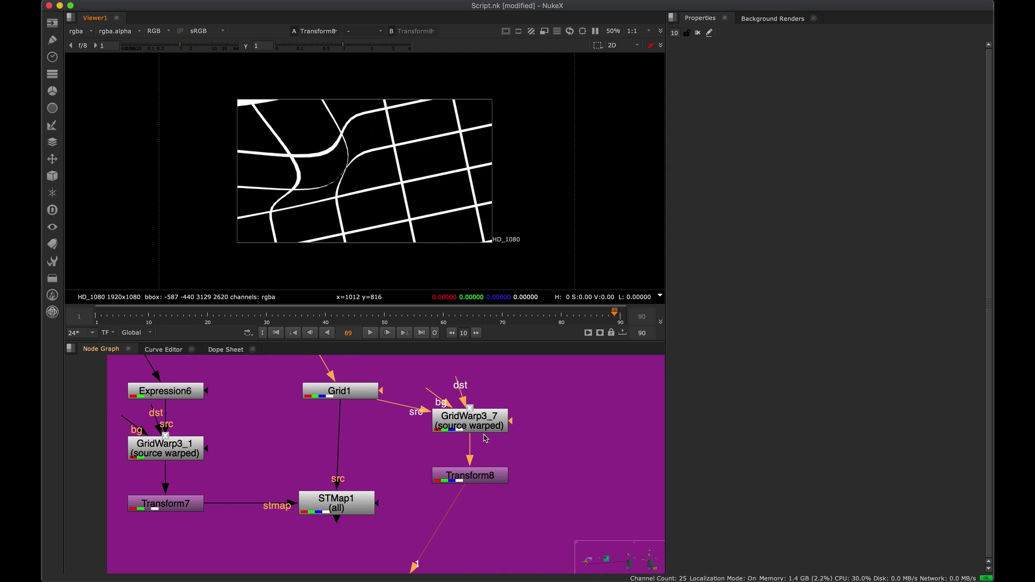
# Delete the copied grid warp and transform nodes beside Grid1.
pyautogui.moveTo(519, 402); pyautogui.dragTo(442, 485)
pyautogui.moveTo(474, 431); pyautogui.dragTo(495, 406)
pyautogui.press('Delete')
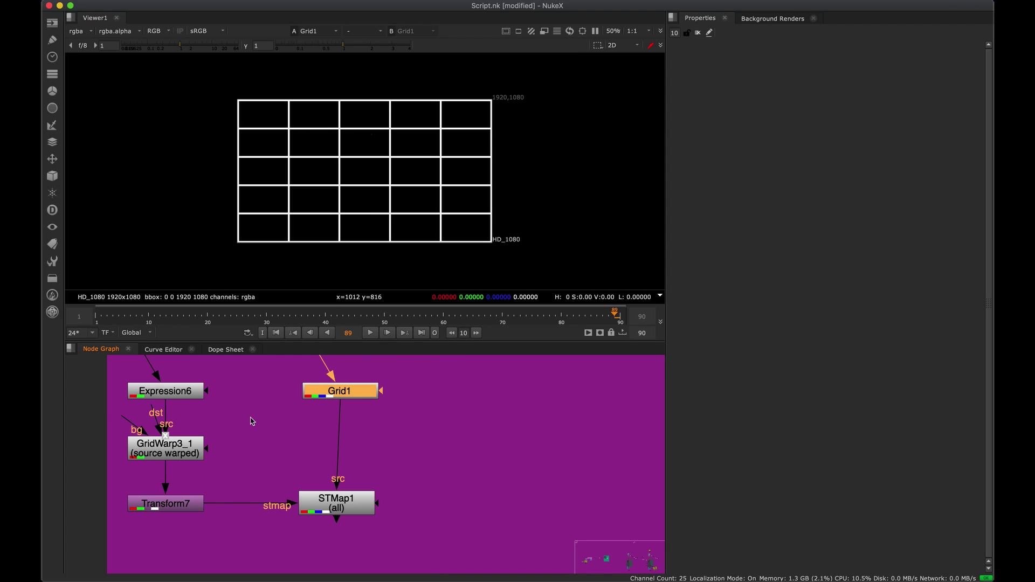
pyautogui.moveTo(265, 419); pyautogui.dragTo(304, 424, button='middle')
pyautogui.moveTo(297, 381); pyautogui.dragTo(145, 571)
pyautogui.click(239, 470)
pyautogui.press('super+z')
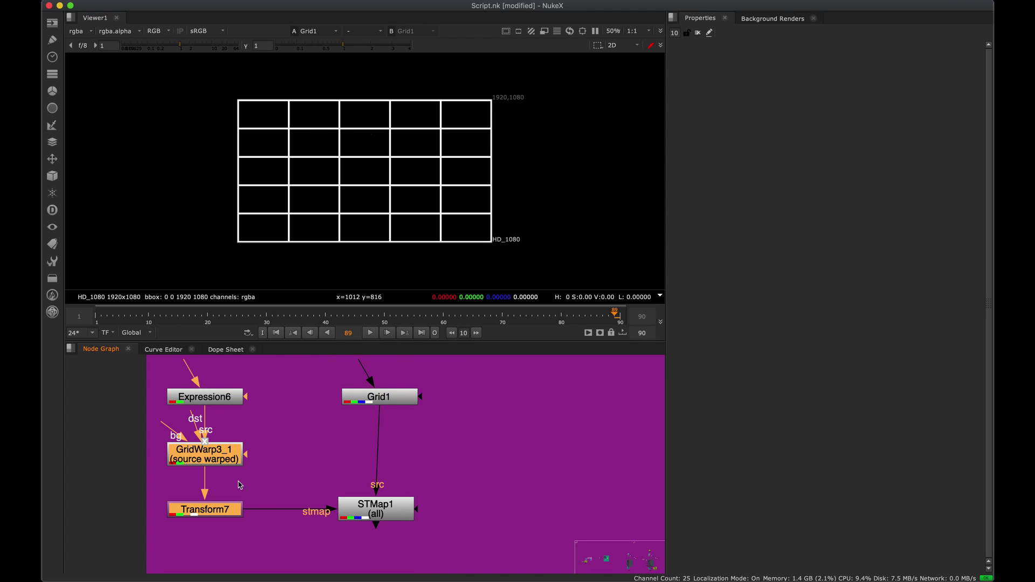
pyautogui.click(269, 441)
pyautogui.moveTo(280, 406); pyautogui.dragTo(199, 507)
# Line up STMap1 directly beneath Grid1 in the node graph and show STMap1 in the viewer.
pyautogui.moveTo(229, 393); pyautogui.dragTo(229, 401)
pyautogui.press('2')
pyautogui.moveTo(382, 501); pyautogui.dragTo(386, 501)
pyautogui.press('1')
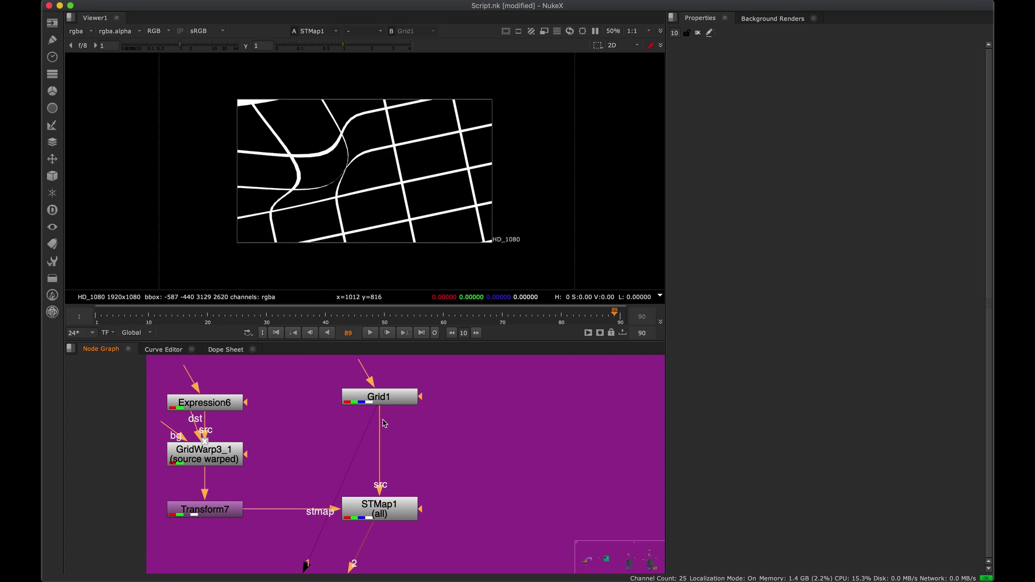
pyautogui.click(382, 397)
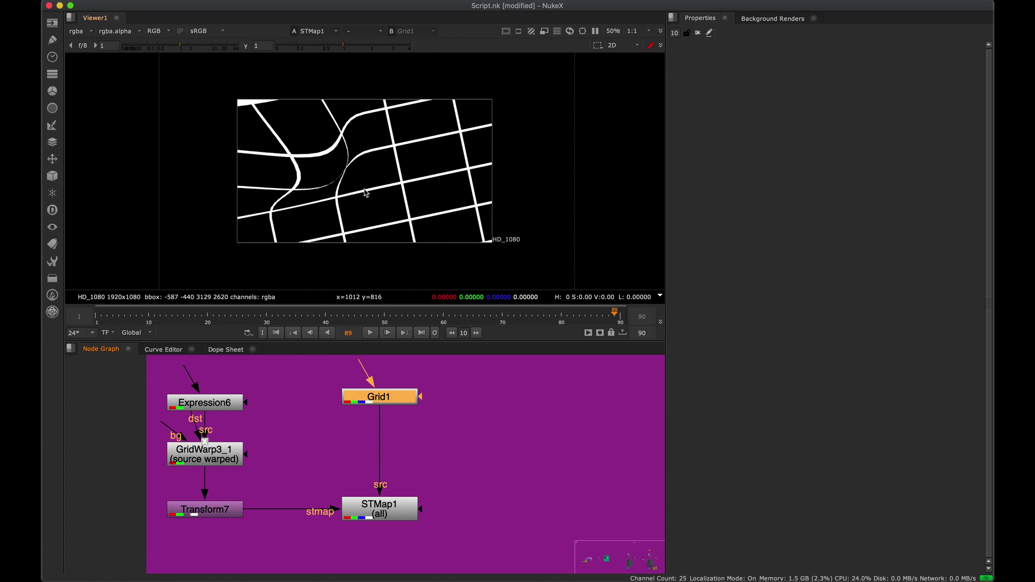
# Browse the node graph from the Storing Transformations backdrop to the Blending Between Transformations backdrop.
pyautogui.press('space')
pyautogui.moveTo(376, 469); pyautogui.dragTo(451, 266, button='middle')
pyautogui.scroll(-3, 393, 236)
pyautogui.scroll(-2, 485, 362)
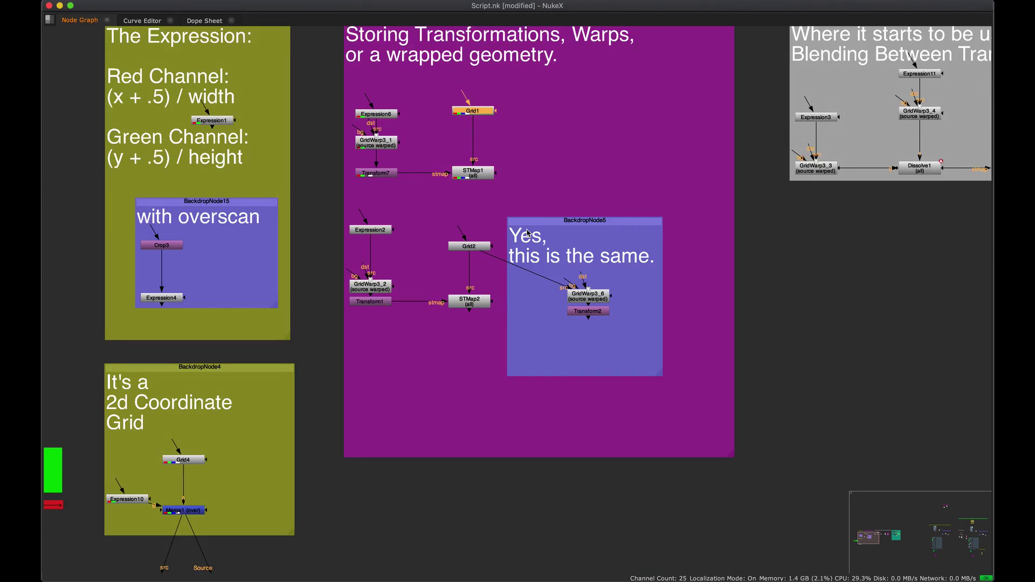
pyautogui.scroll(-2, 570, 279)
pyautogui.moveTo(572, 280); pyautogui.dragTo(323, 318, button='middle')
pyautogui.scroll(4, 496, 201)
pyautogui.moveTo(568, 160); pyautogui.dragTo(304, 410, button='middle')
pyautogui.scroll(3, 382, 366)
pyautogui.press('space')
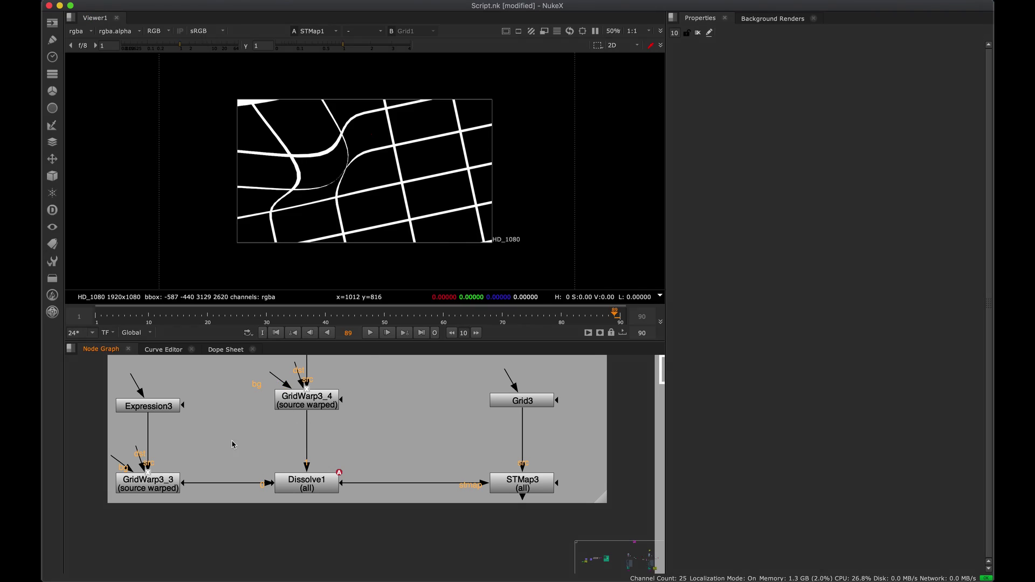
# Show Expression3 and Expression11 from the Blending Between Transformations backdrop in the viewer, one after the other.
pyautogui.moveTo(255, 444); pyautogui.dragTo(323, 433, button='middle')
pyautogui.click(208, 393)
pyautogui.press('1')
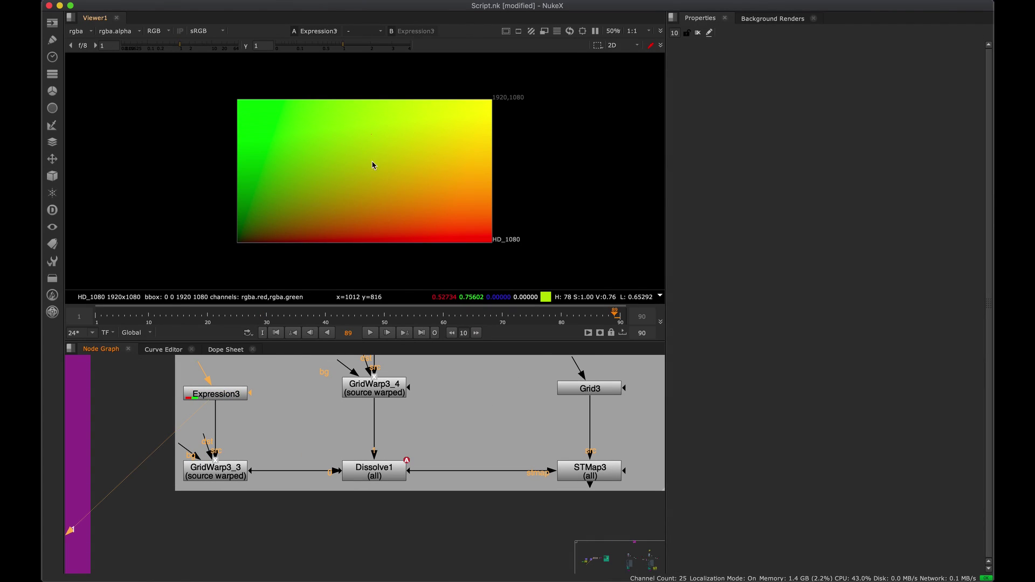
pyautogui.moveTo(337, 361); pyautogui.dragTo(324, 440, button='middle')
pyautogui.click(375, 408)
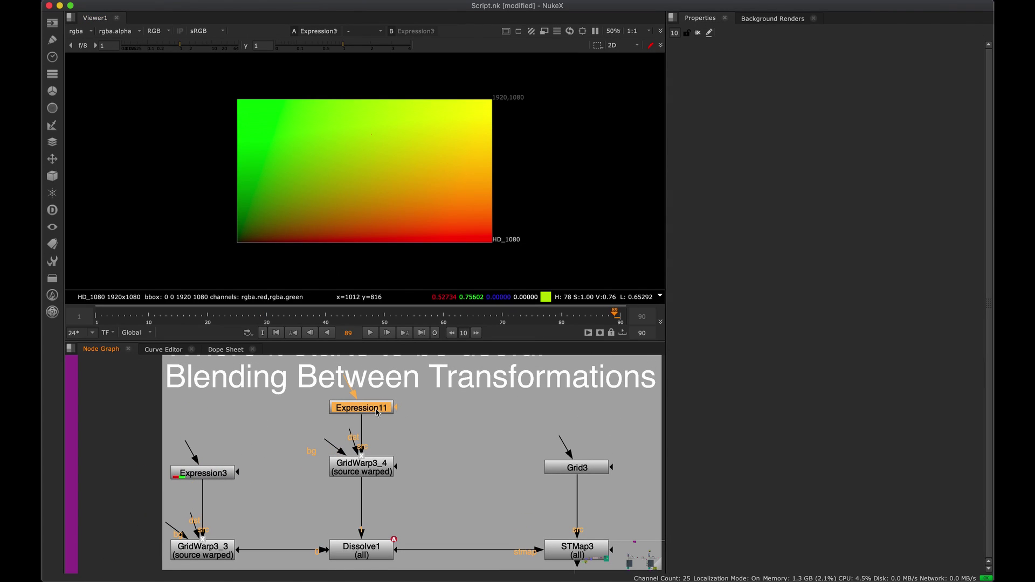
pyautogui.press('1')
# Show GridWarp3_3 in the viewer with its properties open and go to frame 1.
pyautogui.doubleClick(210, 553)
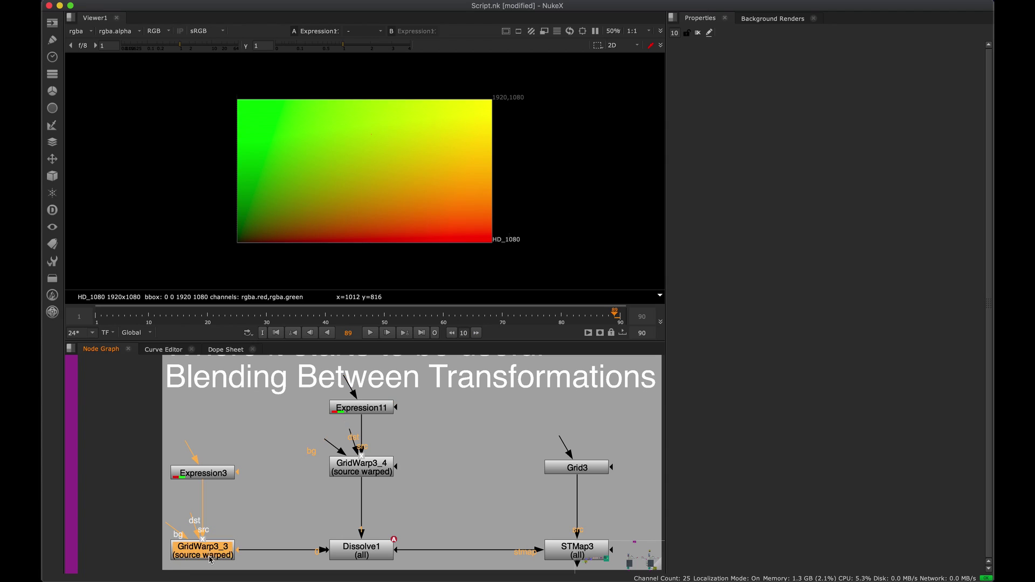
pyautogui.press('1')
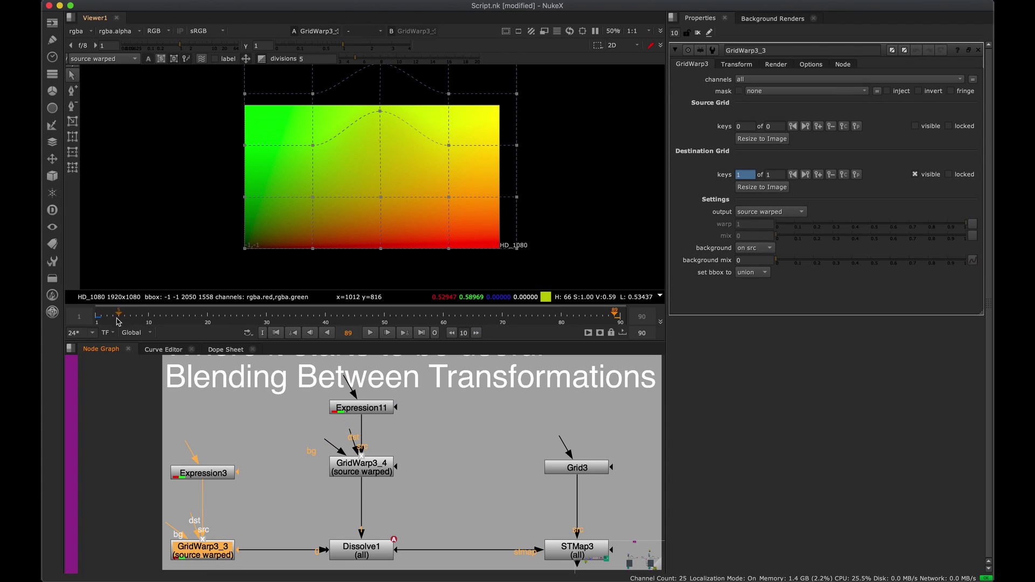
pyautogui.click(99, 318)
# Try moving GridWarp3_3's two raised centre grid points downward, and undo the move.
pyautogui.moveTo(381, 116); pyautogui.dragTo(380, 129, button='middle')
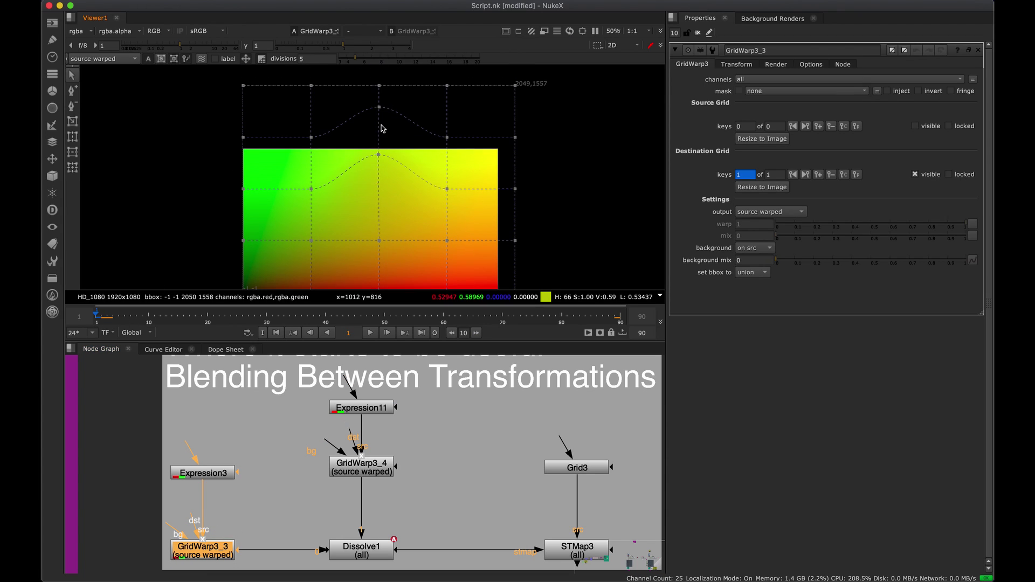
pyautogui.moveTo(398, 97); pyautogui.dragTo(367, 160)
pyautogui.moveTo(377, 116); pyautogui.dragTo(373, 159)
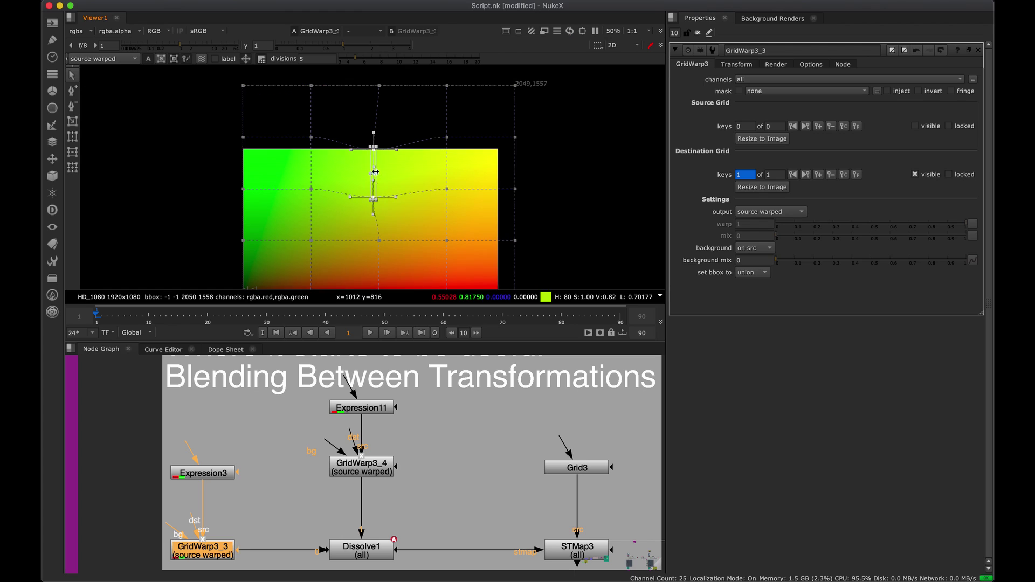
pyautogui.press('super+z')
# Show GridWarp3_4 with only its properties open and select its two grid points that are pushed sideways.
pyautogui.doubleClick(350, 469)
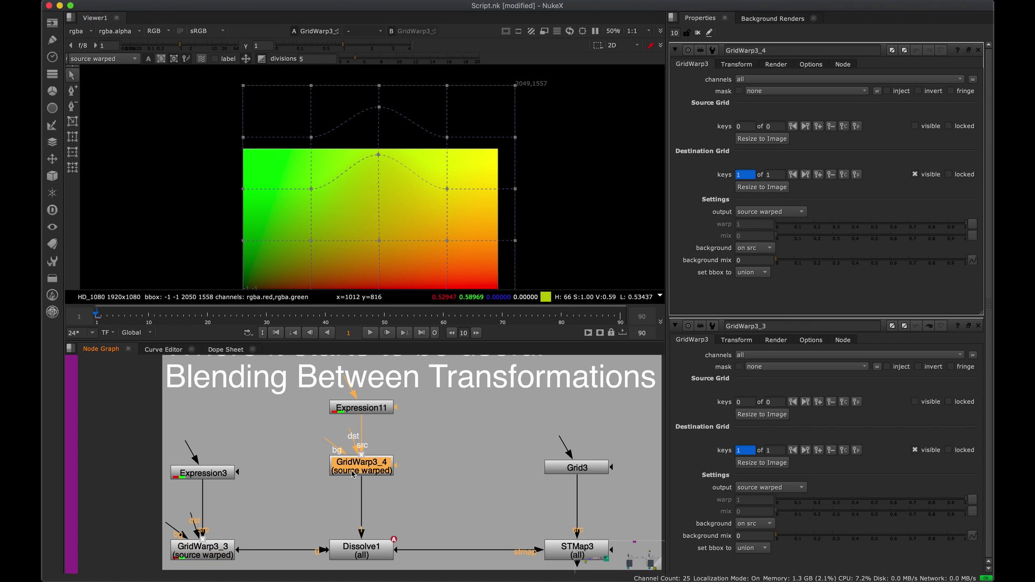
pyautogui.click(978, 325)
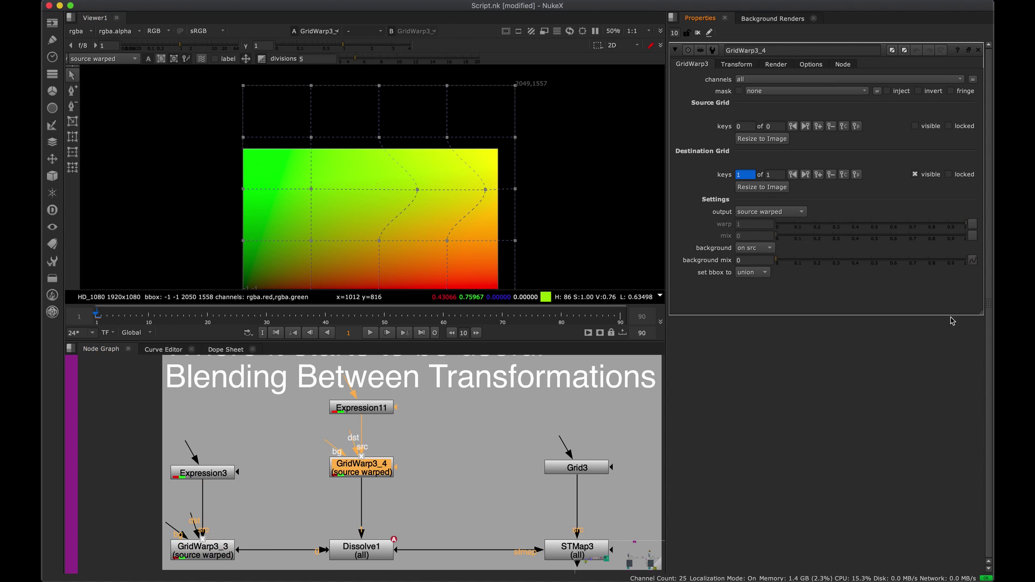
pyautogui.moveTo(385, 171); pyautogui.dragTo(515, 209)
pyautogui.moveTo(433, 197); pyautogui.dragTo(427, 178, button='middle')
# Show Grid3 in the viewer, turn off the viewer overlay, and show STMap3's warped result.
pyautogui.moveTo(489, 519); pyautogui.dragTo(349, 470, button='middle')
pyautogui.click(480, 395)
pyautogui.click(429, 419)
pyautogui.press('1')
pyautogui.moveTo(400, 169); pyautogui.dragTo(444, 161, button='middle')
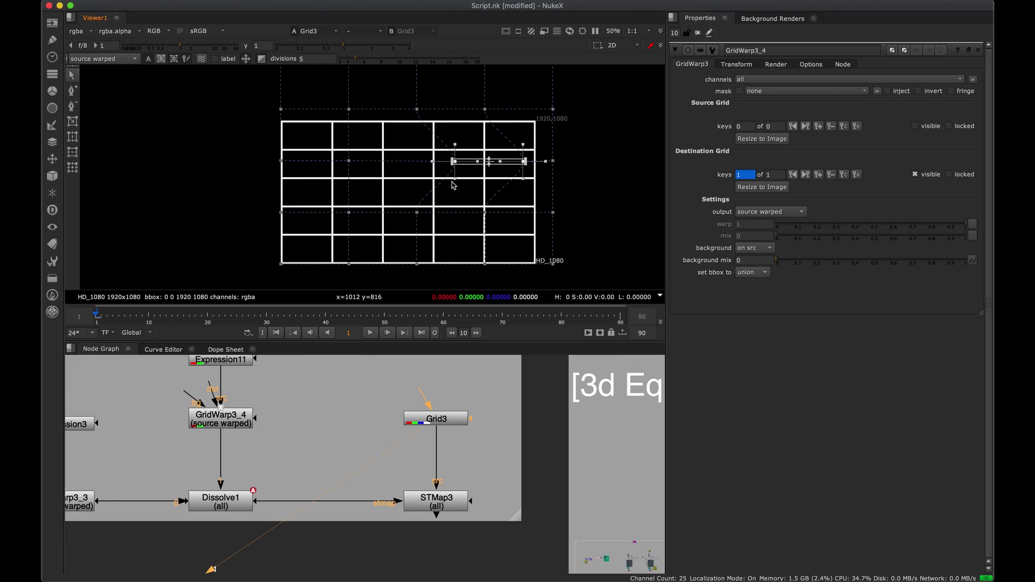
pyautogui.press('q')
pyautogui.click(436, 502)
pyautogui.press('1')
pyautogui.moveTo(368, 397); pyautogui.dragTo(474, 369, button='middle')
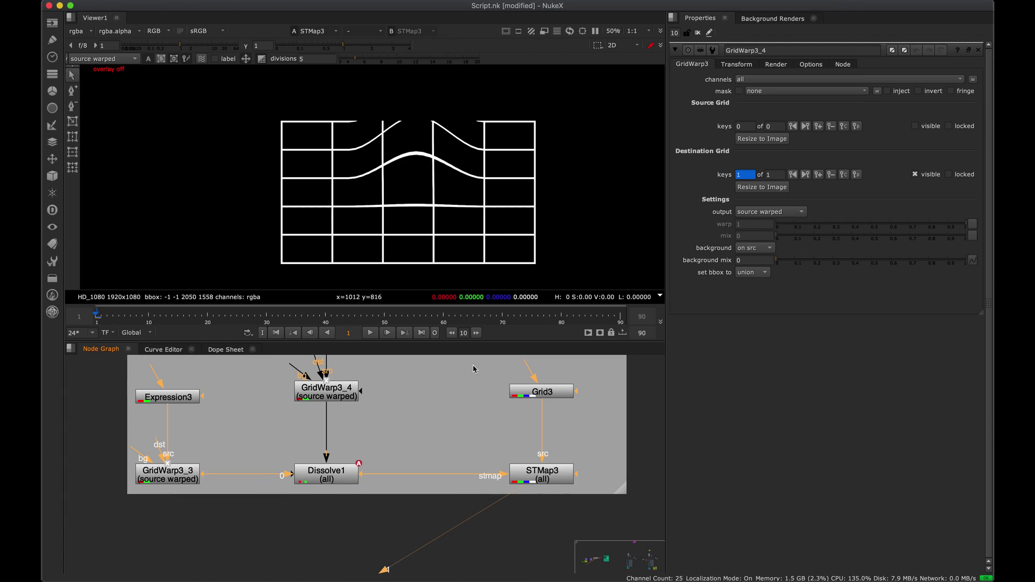
# Open the properties of GridWarp3_3 and Dissolve1, and examine the animated blend at frame 30 and back to frame 26.
pyautogui.doubleClick(191, 468)
pyautogui.moveTo(185, 478)
pyautogui.mouseDown()
pyautogui.moveTo(211, 473)
pyautogui.moveTo(204, 479)
pyautogui.mouseUp()
pyautogui.doubleClick(322, 474)
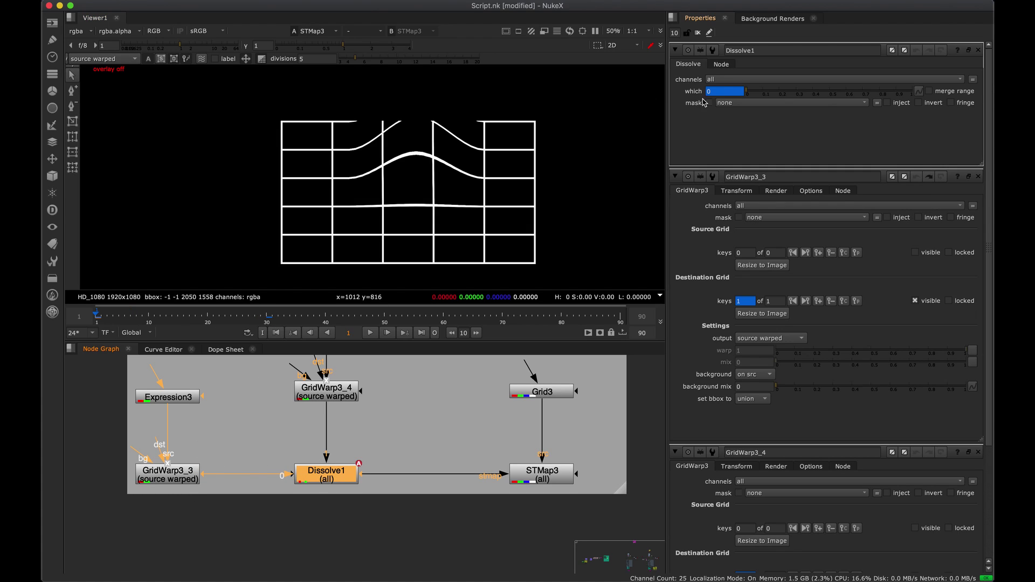
pyautogui.click(267, 317)
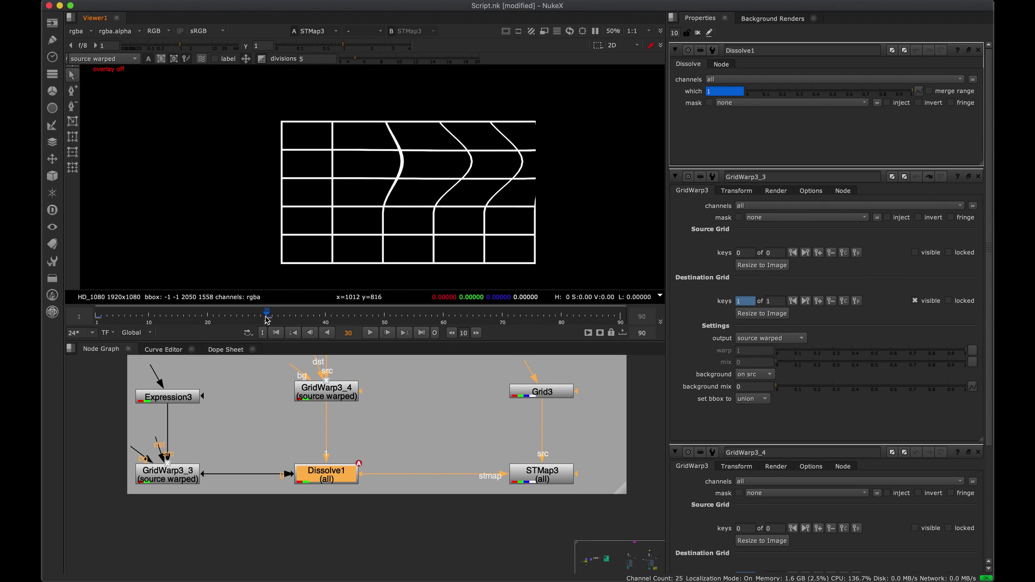
pyautogui.moveTo(267, 319); pyautogui.dragTo(242, 316)
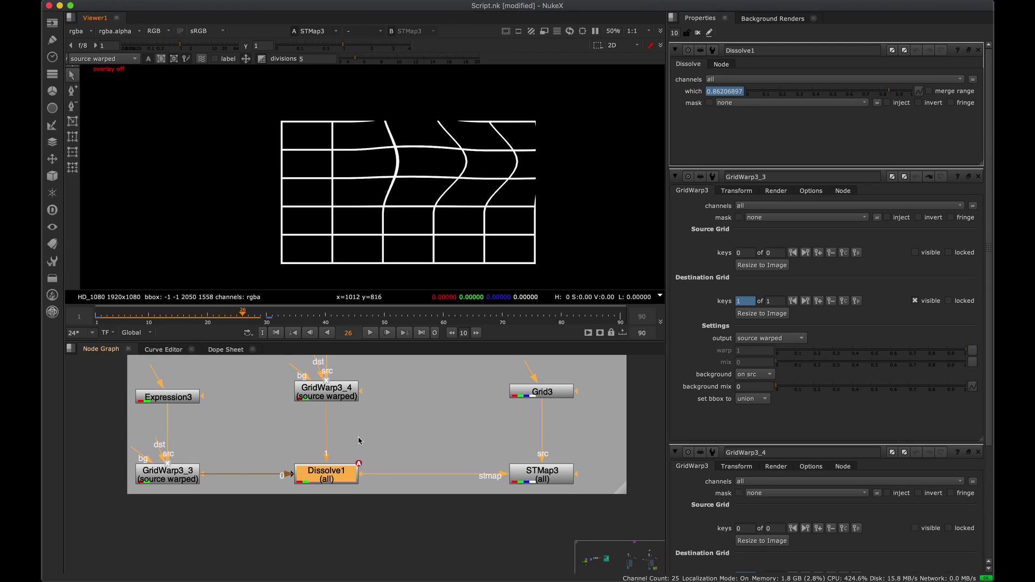
pyautogui.click(334, 391)
pyautogui.moveTo(335, 390); pyautogui.dragTo(363, 437, button='middle')
pyautogui.moveTo(363, 437)
pyautogui.mouseDown()
pyautogui.moveTo(356, 453)
pyautogui.moveTo(367, 433)
pyautogui.mouseUp()
pyautogui.press('super+z')
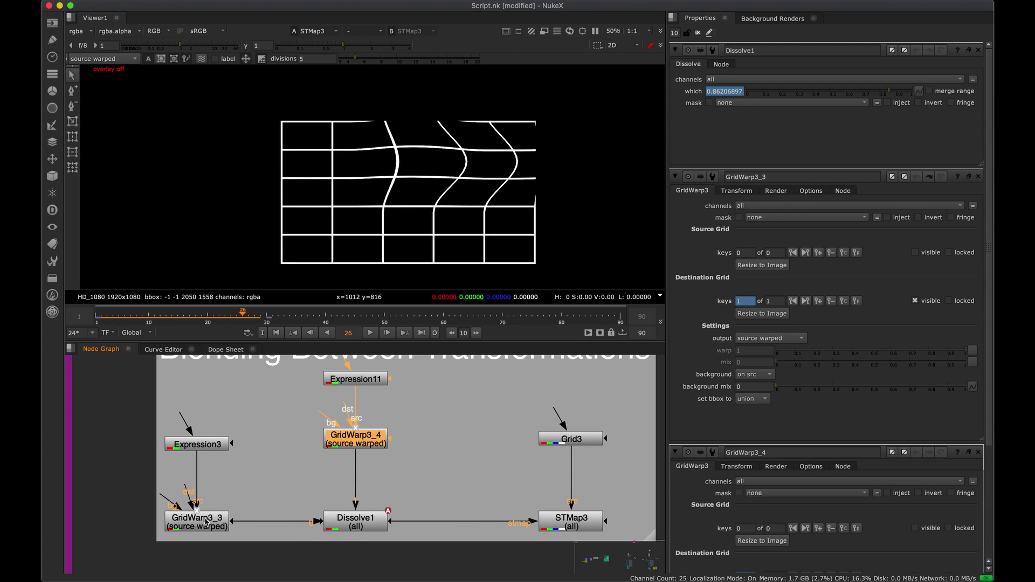
pyautogui.moveTo(205, 518); pyautogui.dragTo(227, 519)
pyautogui.press('super+z')
# Scrub the blend back to frame 7 and nudge GridWarp3_4 slightly down toward Dissolve1.
pyautogui.click(348, 521)
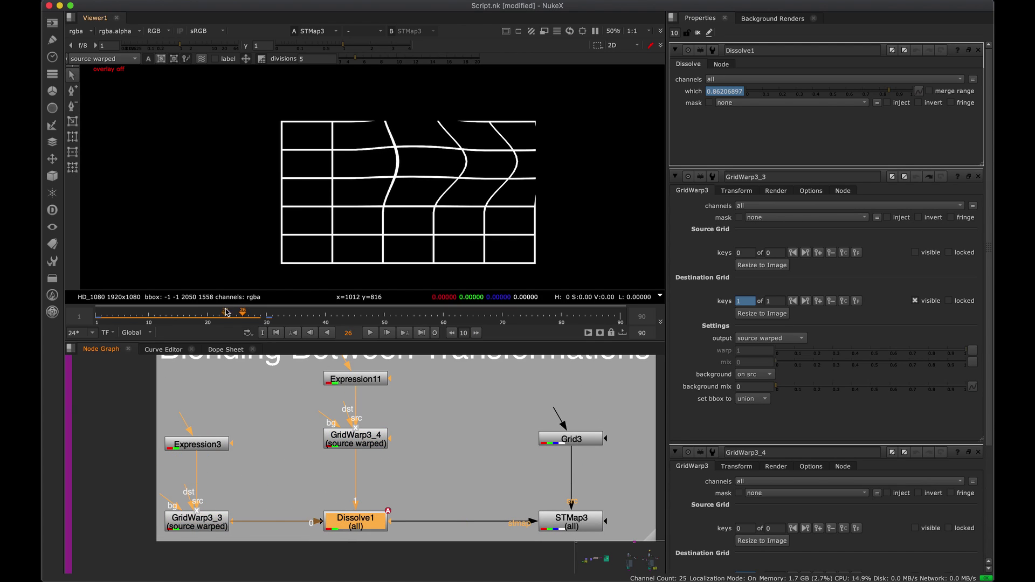
pyautogui.moveTo(225, 312); pyautogui.dragTo(129, 313)
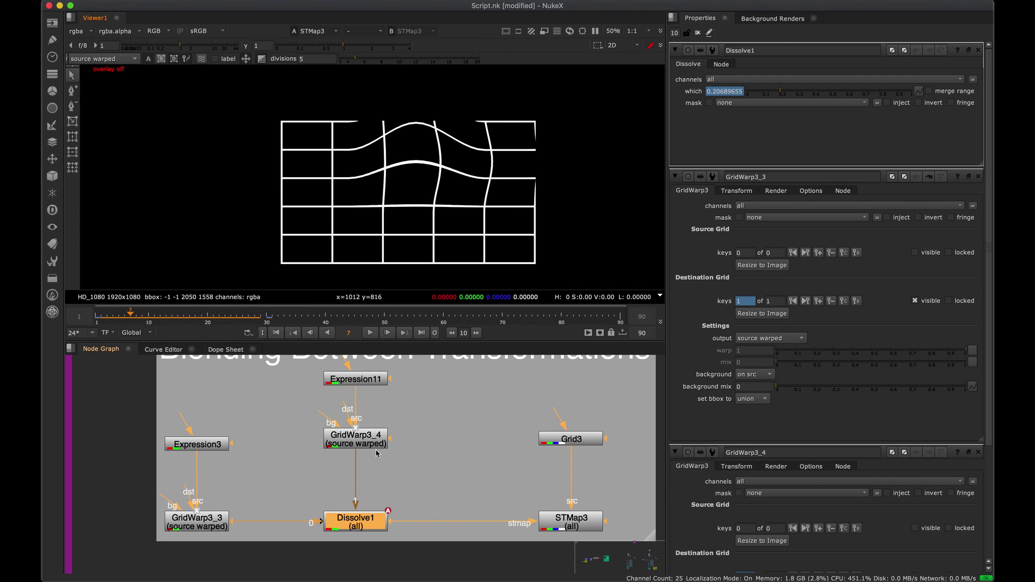
pyautogui.moveTo(378, 441)
pyautogui.mouseDown()
pyautogui.moveTo(359, 452)
pyautogui.moveTo(366, 457)
pyautogui.mouseUp()
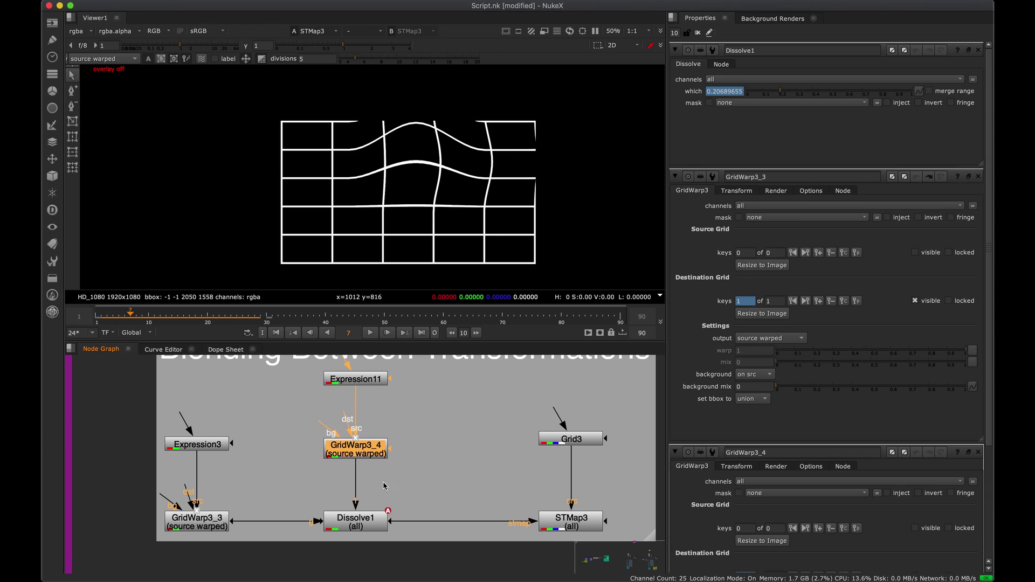
pyautogui.click(368, 523)
# Duplicate Expression11 and GridWarp3_4 beside the originals in the Blending Between Transformations backdrop.
pyautogui.moveTo(398, 467); pyautogui.dragTo(373, 516, button='middle')
pyautogui.moveTo(411, 396); pyautogui.dragTo(350, 493)
pyautogui.moveTo(361, 473); pyautogui.dragTo(305, 469, button='middle')
pyautogui.press('super+c')
pyautogui.press('super+v')
pyautogui.scroll(-5, 357, 456)
pyautogui.hscroll(-3, 356, 456)
# Connect the duplicated grid warp to Dissolve1 as an additional input and move Dissolve1 level with GridWarp3_3.
pyautogui.click(308, 481)
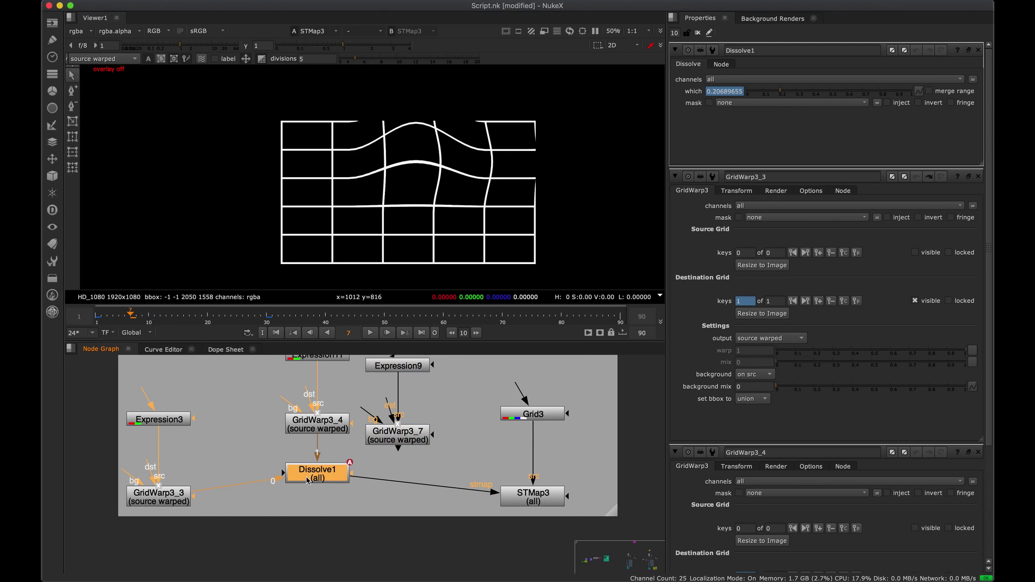
pyautogui.moveTo(282, 473); pyautogui.dragTo(385, 435)
pyautogui.moveTo(324, 477)
pyautogui.mouseDown()
pyautogui.moveTo(320, 509)
pyautogui.moveTo(326, 499)
pyautogui.moveTo(310, 490)
pyautogui.mouseUp()
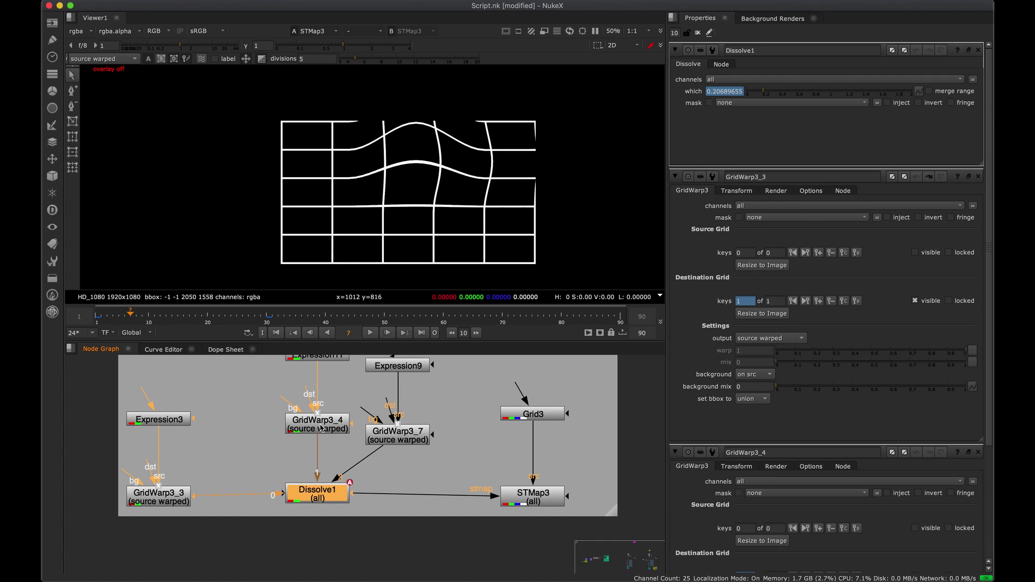
pyautogui.click(326, 427)
pyautogui.click(396, 436)
pyautogui.moveTo(186, 497); pyautogui.dragTo(187, 494)
pyautogui.click(315, 423)
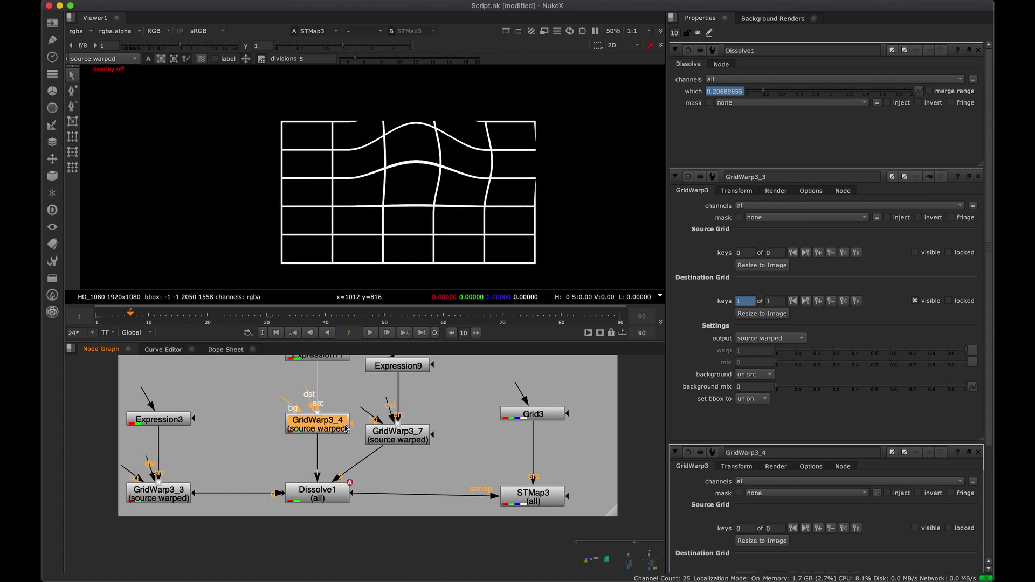
# Delete the duplicated Expression9 and GridWarp3_7 from the Blending Between Transformations backdrop.
pyautogui.click(398, 435)
pyautogui.moveTo(354, 428); pyautogui.dragTo(303, 473, button='middle')
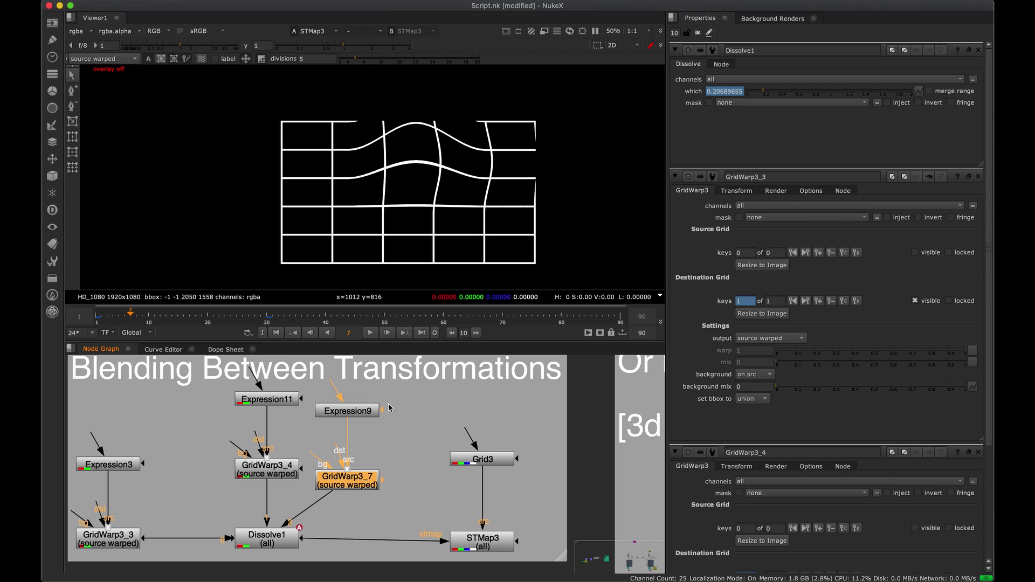
pyautogui.moveTo(410, 379); pyautogui.dragTo(295, 523)
pyautogui.press('Delete')
pyautogui.moveTo(350, 519); pyautogui.dragTo(361, 451, button='middle')
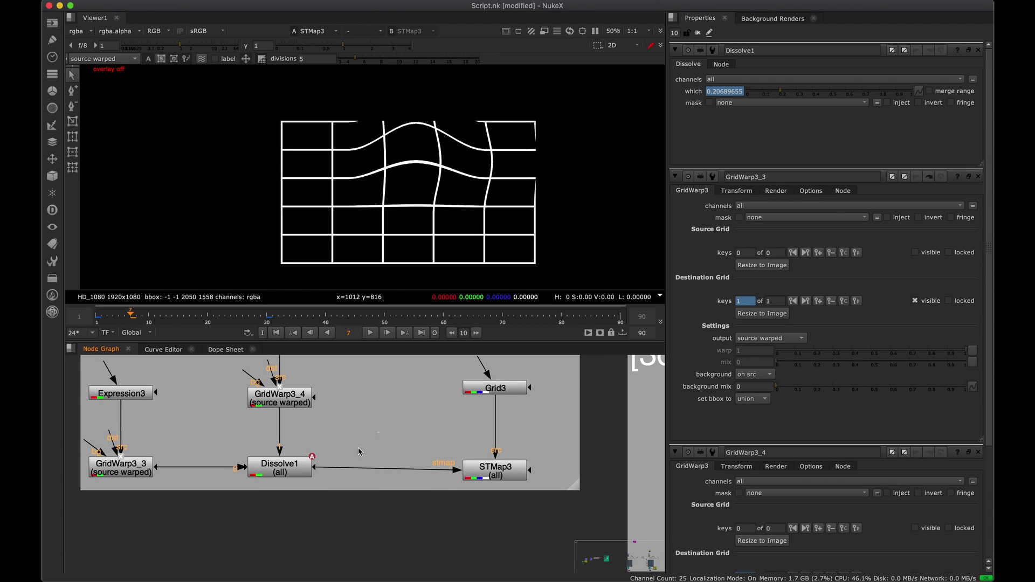
# Go to the Saving Lens Distortion backdrop and close the properties of Dissolve1, GridWarp3_3 and GridWarp3_4.
pyautogui.click(279, 478)
pyautogui.moveTo(481, 470); pyautogui.dragTo(414, 473, button='middle')
pyautogui.click(414, 473)
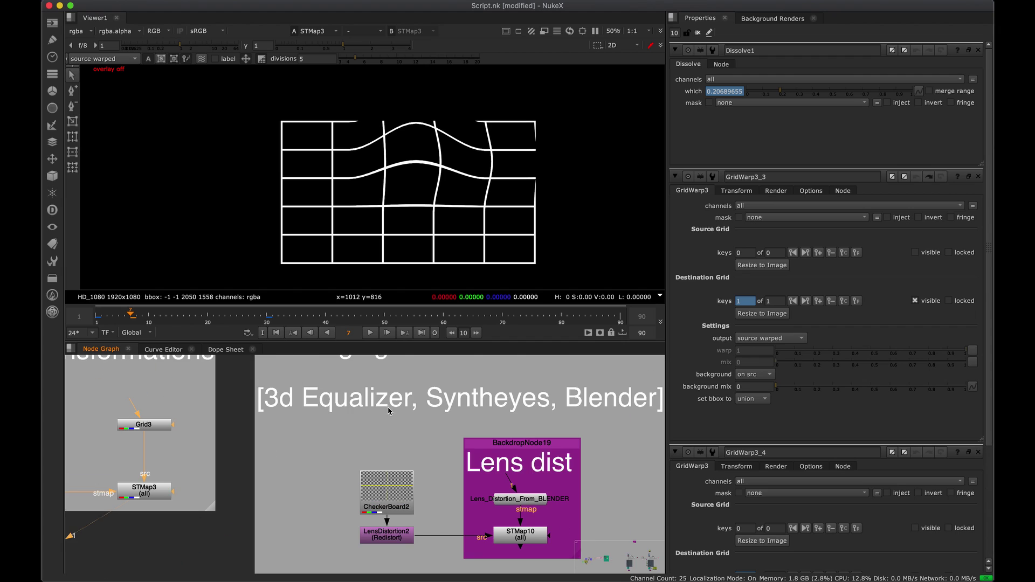
pyautogui.press('space')
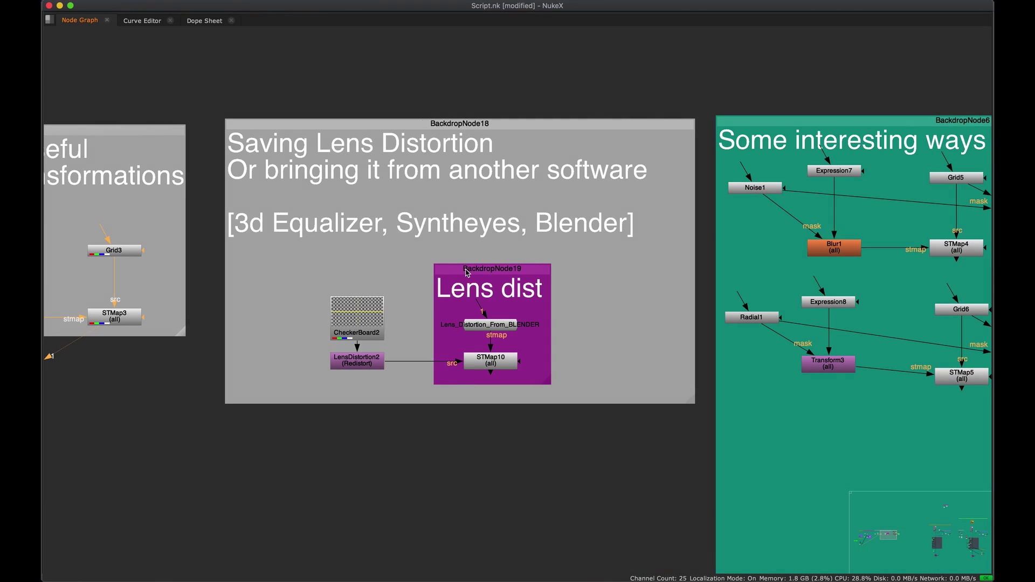
pyautogui.moveTo(435, 249); pyautogui.dragTo(407, 326, button='middle')
pyautogui.scroll(3, 375, 414)
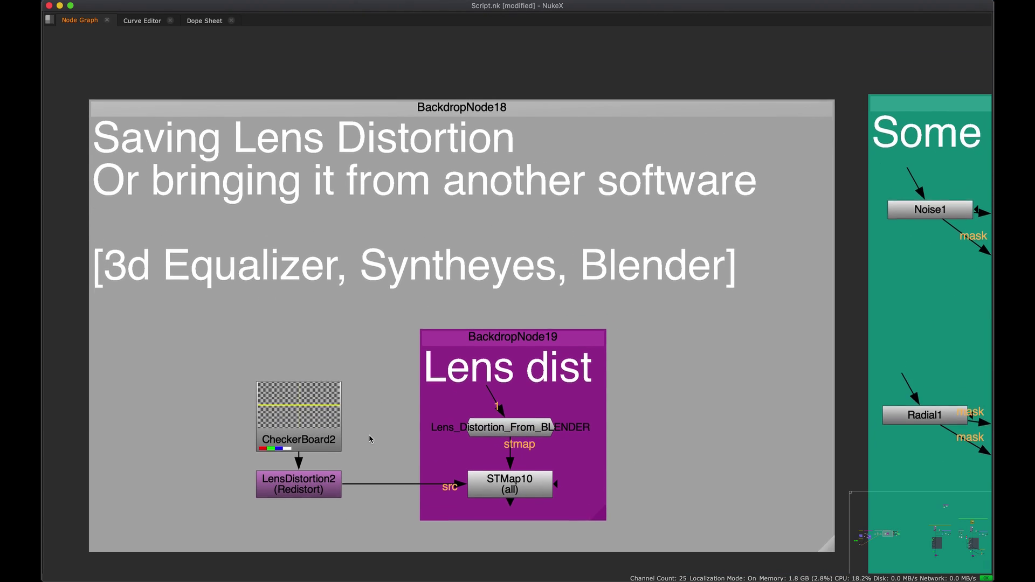
pyautogui.press('space')
pyautogui.click(978, 49)
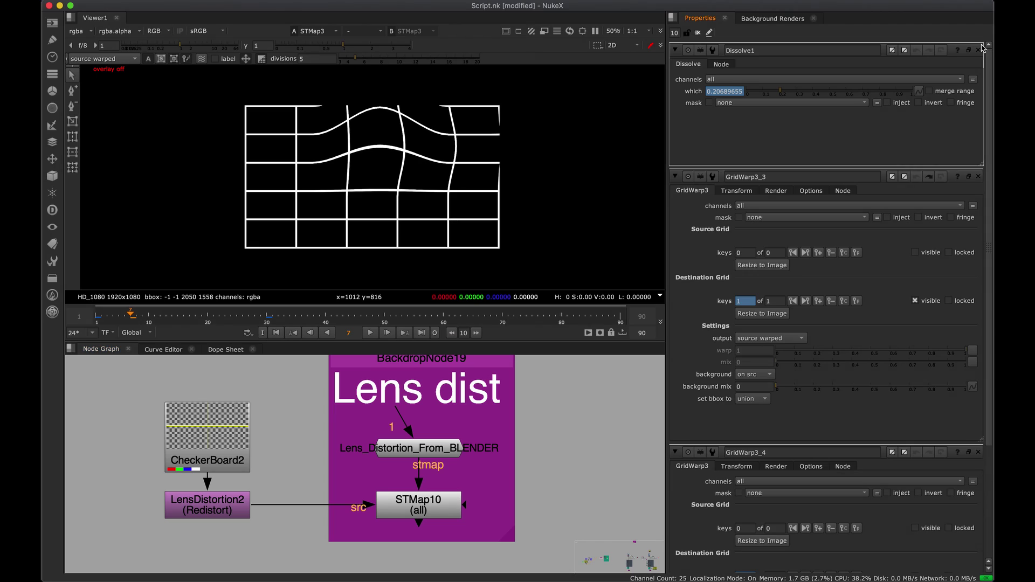
pyautogui.click(978, 49)
pyautogui.click(978, 49)
pyautogui.moveTo(401, 435); pyautogui.dragTo(404, 468, button='middle')
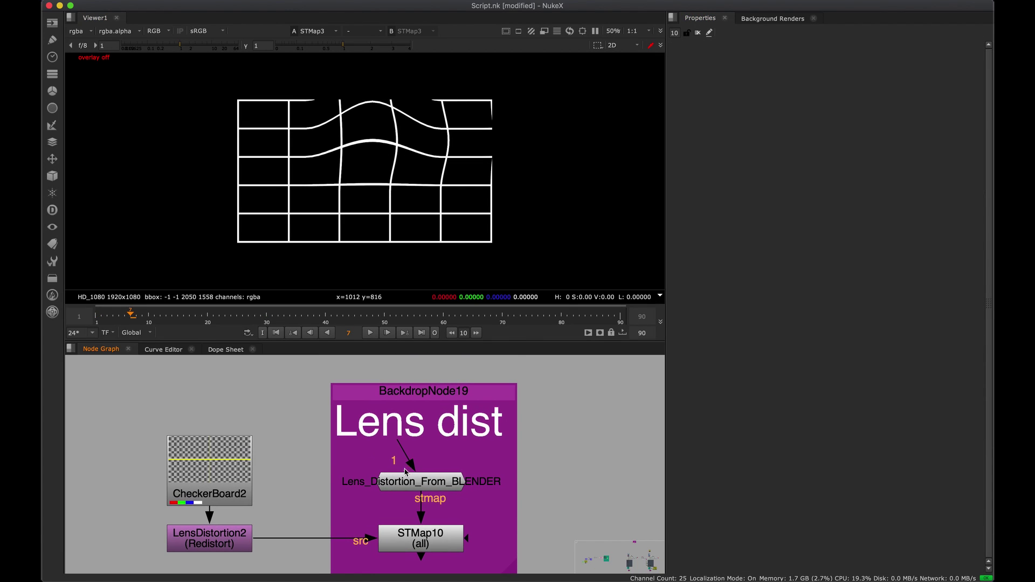
# Nudge Lens_Distortion_From_BLENDER slightly up and display its distortion map in the viewer.
pyautogui.moveTo(407, 477); pyautogui.dragTo(408, 471)
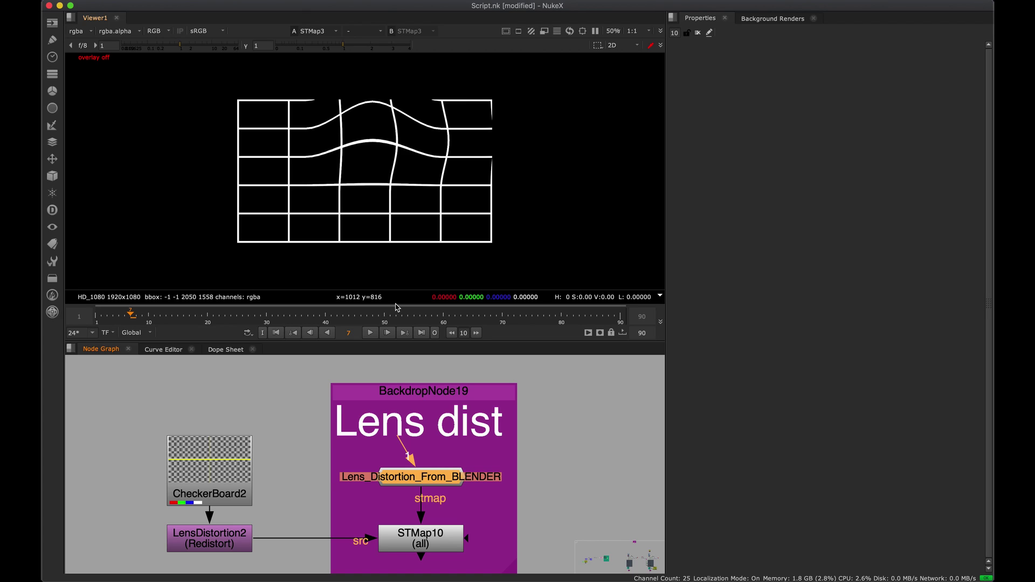
pyautogui.click(218, 475)
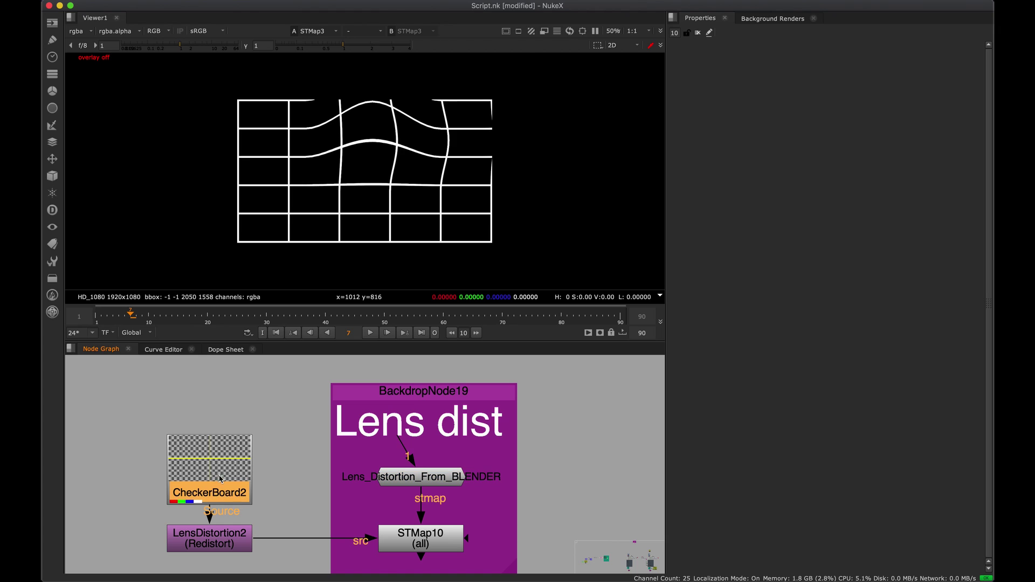
pyautogui.moveTo(256, 492); pyautogui.dragTo(212, 458, button='middle')
pyautogui.click(346, 448)
pyautogui.press('1')
pyautogui.click(356, 455)
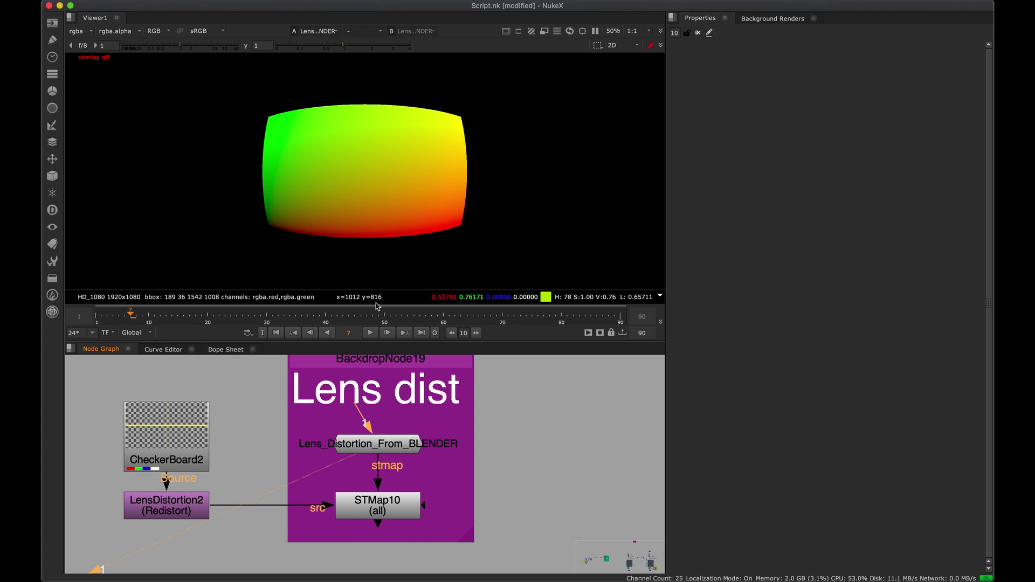
# Examine the Saving Lens Distortion notes in the maximized node graph and return to the displayed distortion map.
pyautogui.press('space')
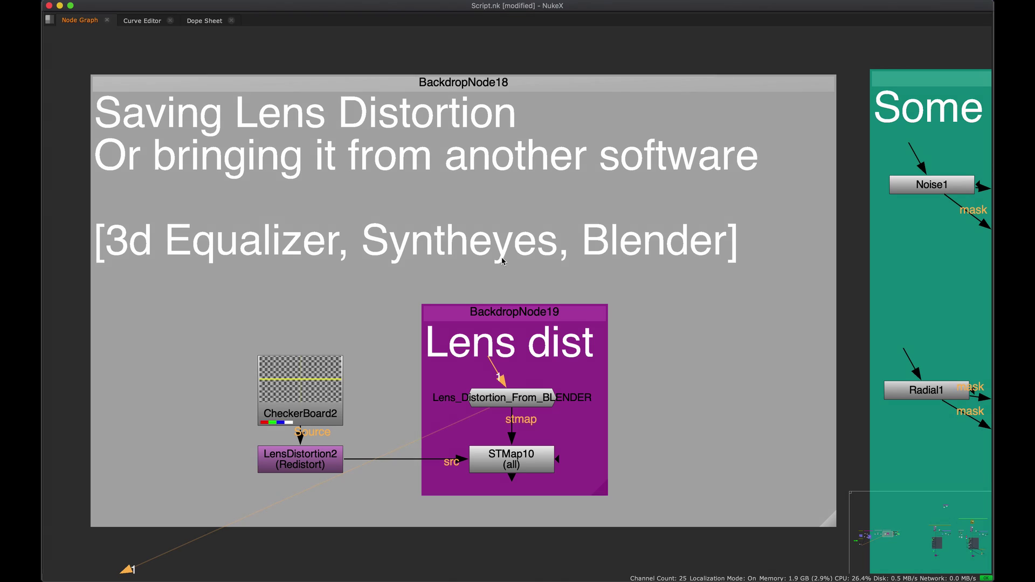
pyautogui.moveTo(115, 188); pyautogui.dragTo(321, 272)
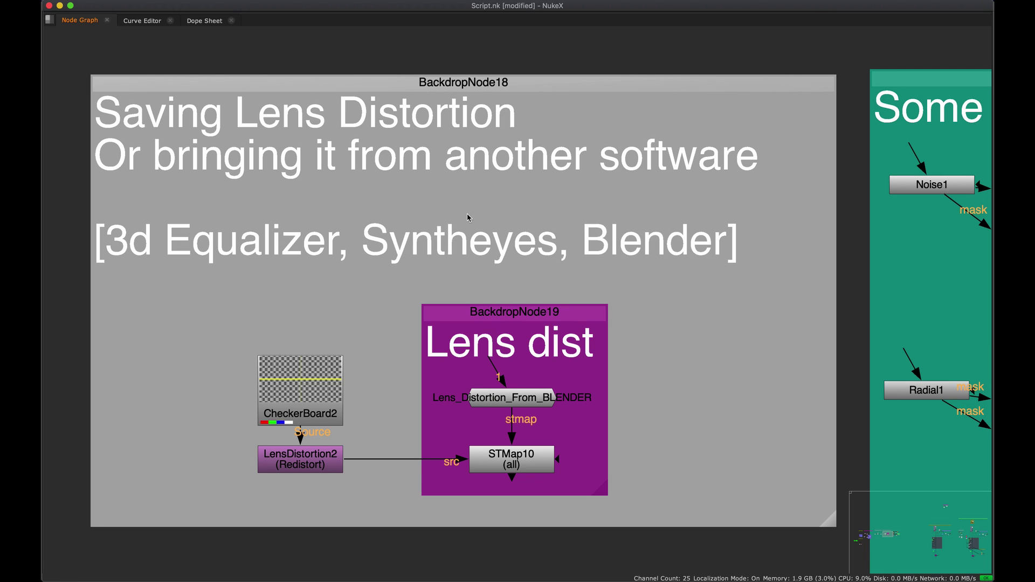
pyautogui.moveTo(500, 292); pyautogui.dragTo(432, 318, button='middle')
pyautogui.moveTo(359, 339); pyautogui.dragTo(461, 311, button='middle')
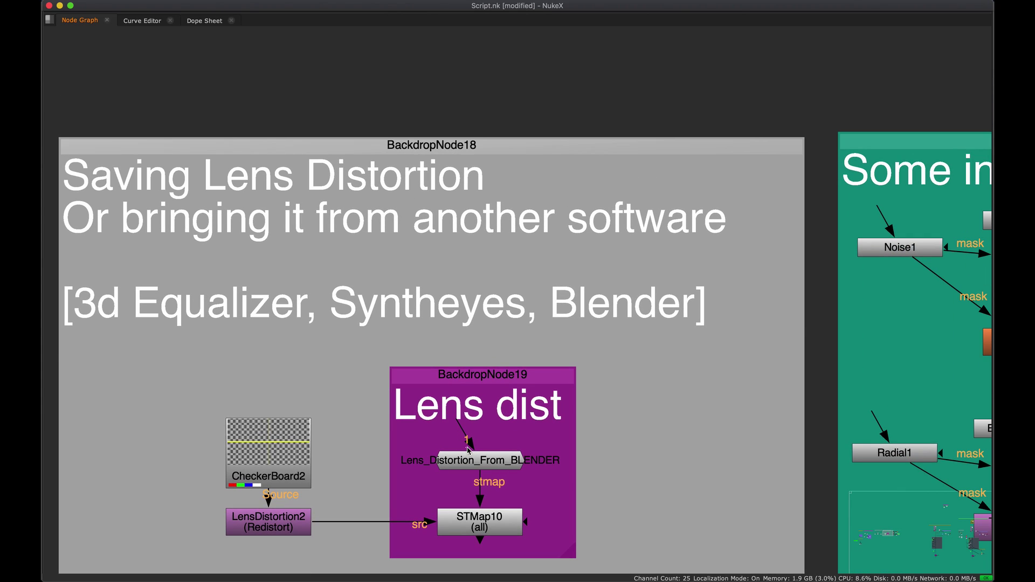
pyautogui.press('space')
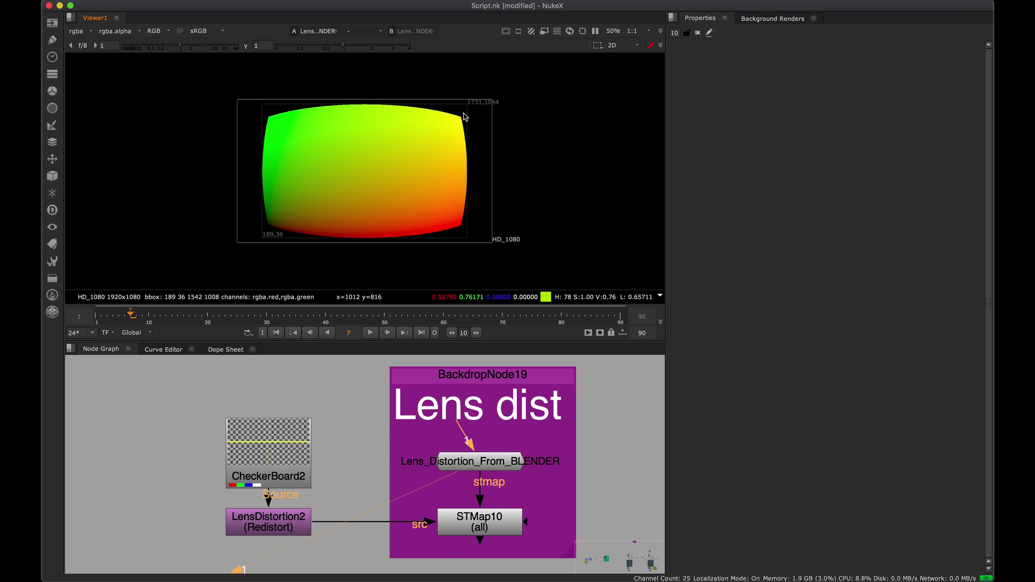
# Compare the outputs of CheckerBoard2 and LensDistortion2 in the viewer, ending on LensDistortion2.
pyautogui.click(302, 474)
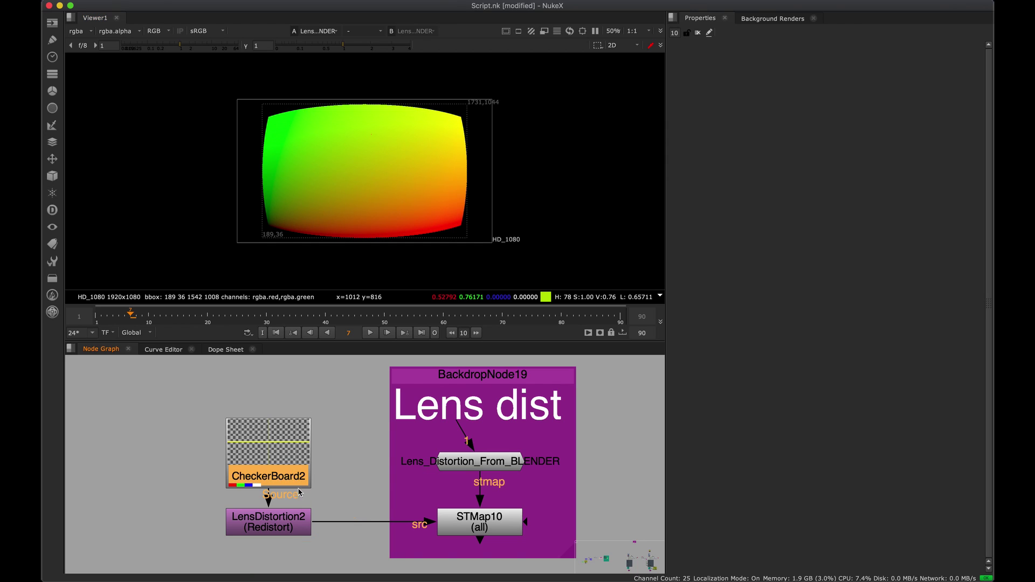
pyautogui.moveTo(320, 447); pyautogui.dragTo(342, 441, button='middle')
pyautogui.press('1')
pyautogui.click(301, 522)
pyautogui.press('1')
pyautogui.click(302, 462)
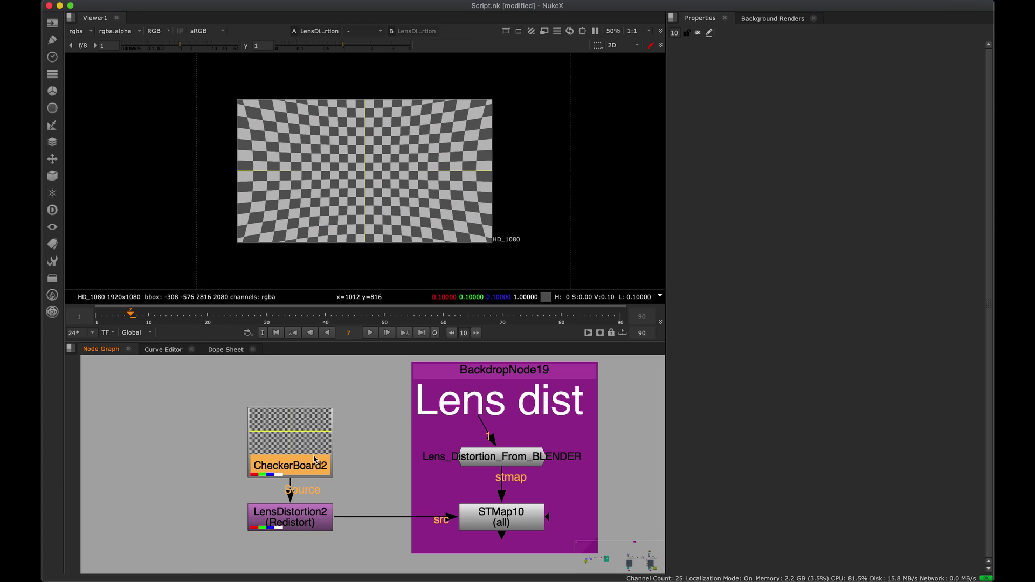
pyautogui.press('1')
pyautogui.click(302, 519)
pyautogui.press('1')
# Compare the checkerboard in the maximized viewer with LensDistortion2 disabled and enabled, leaving the node enabled.
pyautogui.press('space')
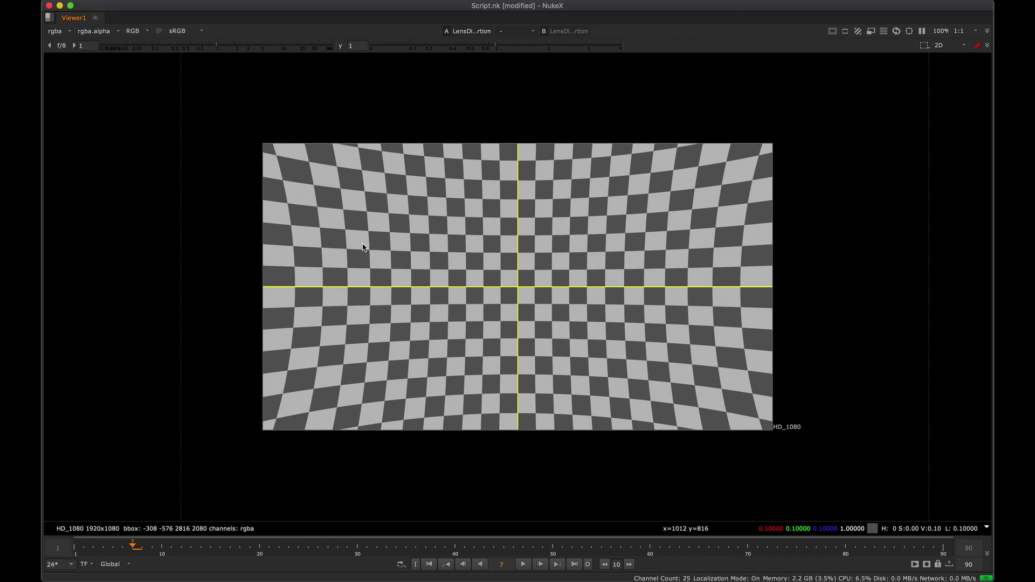
pyautogui.press('space')
pyautogui.press('d')
pyautogui.press('space')
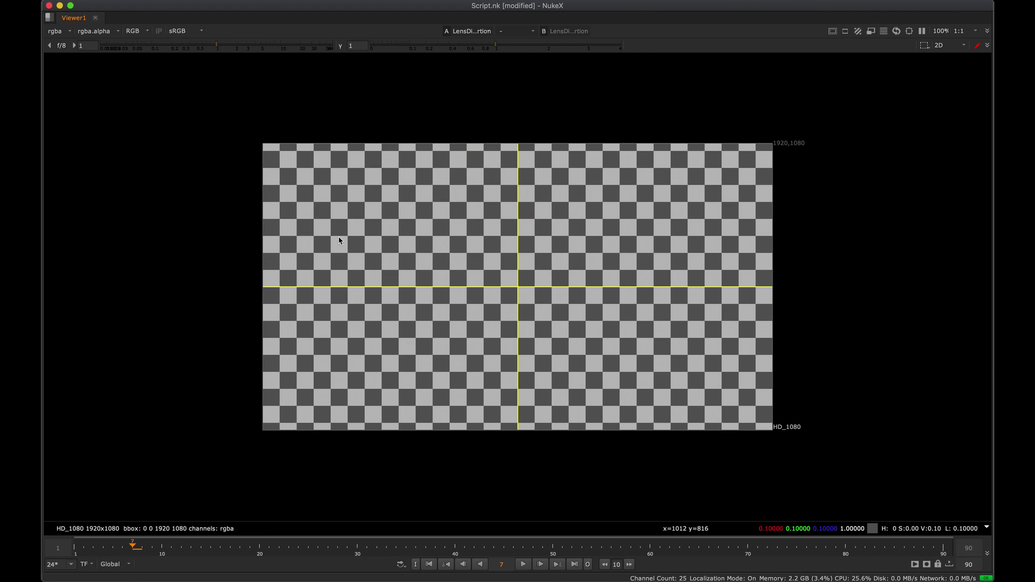
pyautogui.press('d')
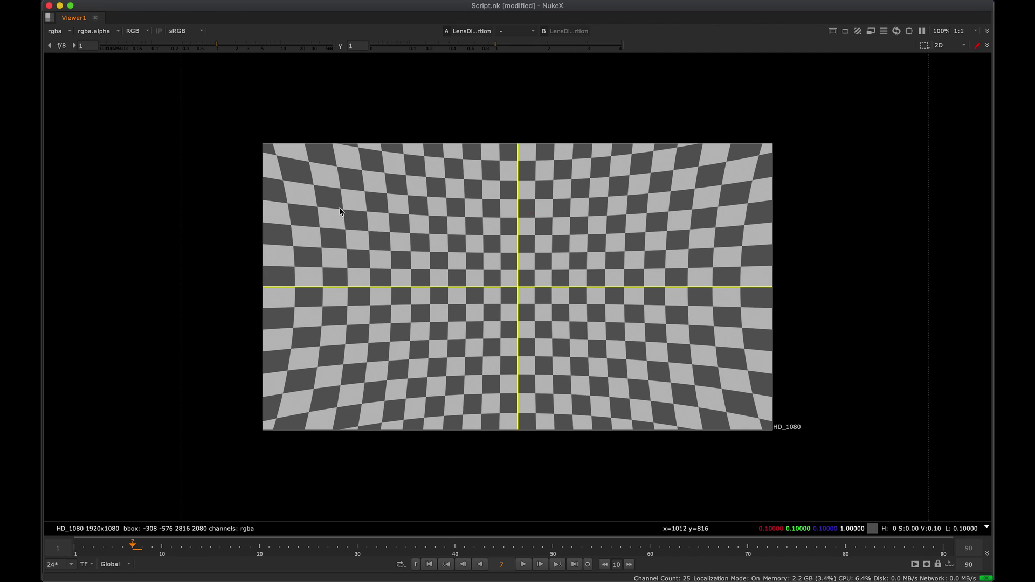
pyautogui.press('space')
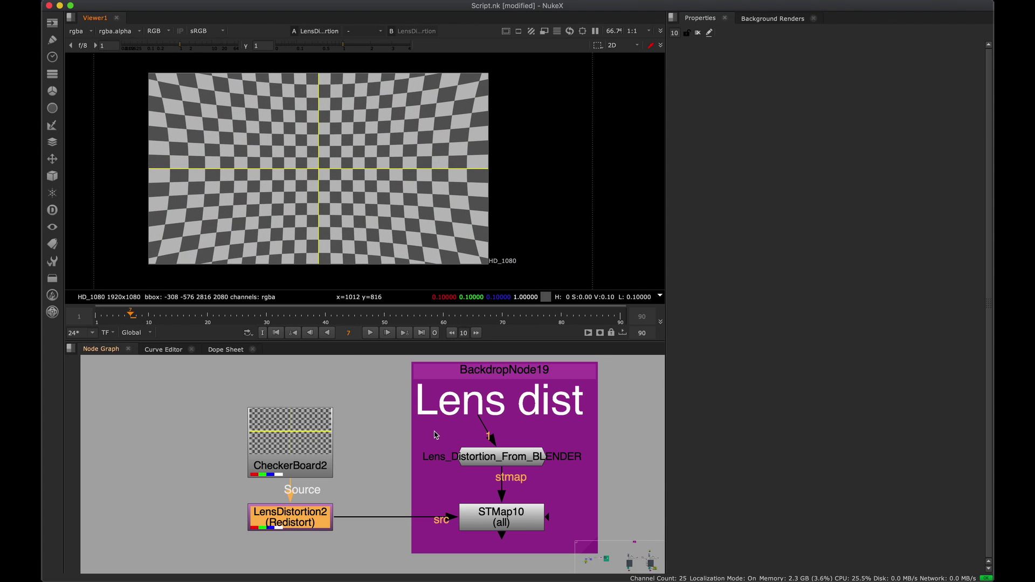
# Display the Lens_Distortion_From_BLENDER map again and fit the whole frame in the viewer.
pyautogui.hscroll(4, 435, 434)
pyautogui.click(440, 446)
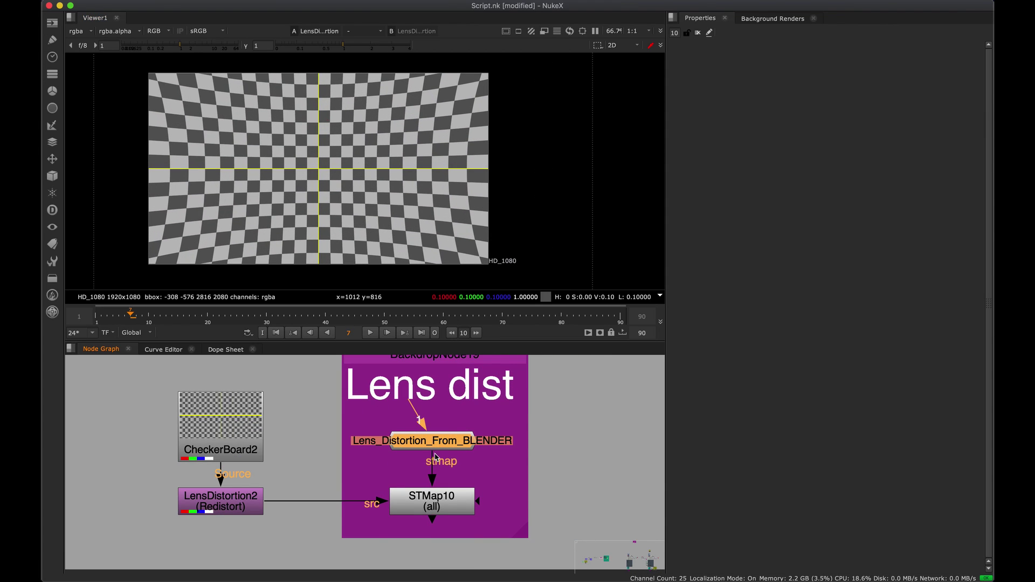
pyautogui.press('1')
pyautogui.press('f')
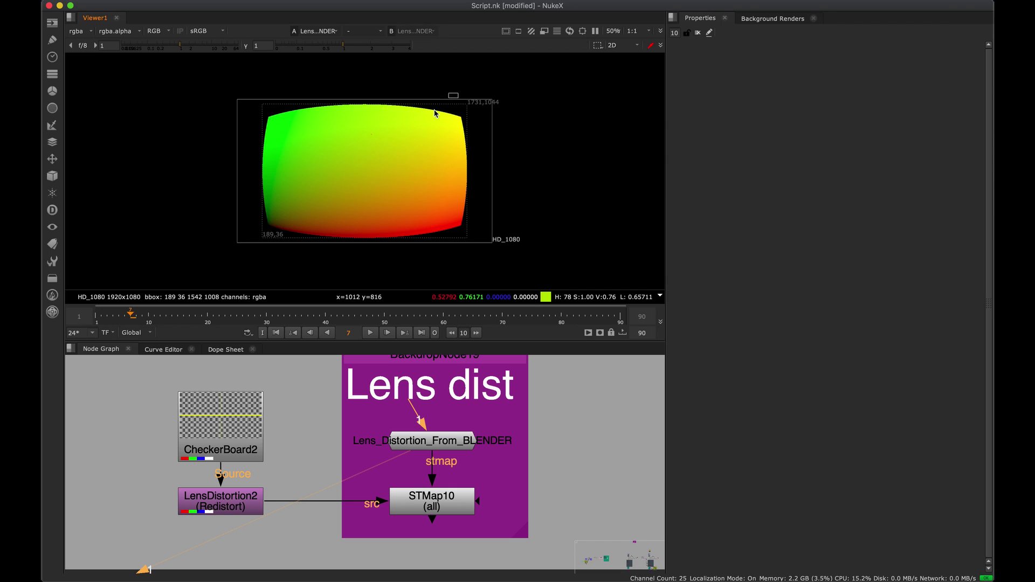
# Display STMap10 and repeatedly disable and enable it to compare the distorted and corrected checkerboard, leaving it enabled.
pyautogui.click(430, 503)
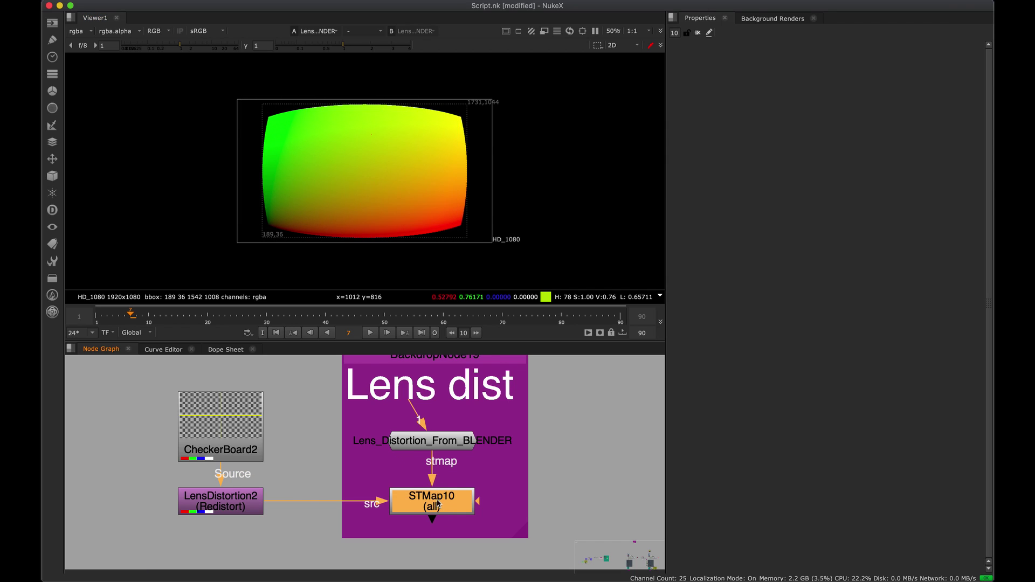
pyautogui.press('1')
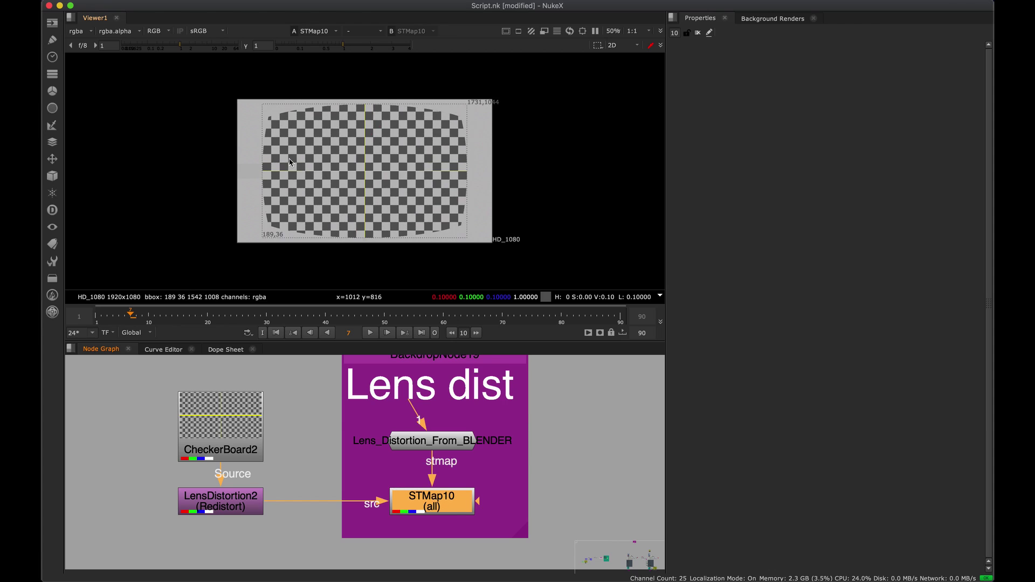
pyautogui.press('d')
pyautogui.press('d')
pyautogui.press('d')
pyautogui.press('d')
pyautogui.press('d')
pyautogui.press('d')
pyautogui.press('d')
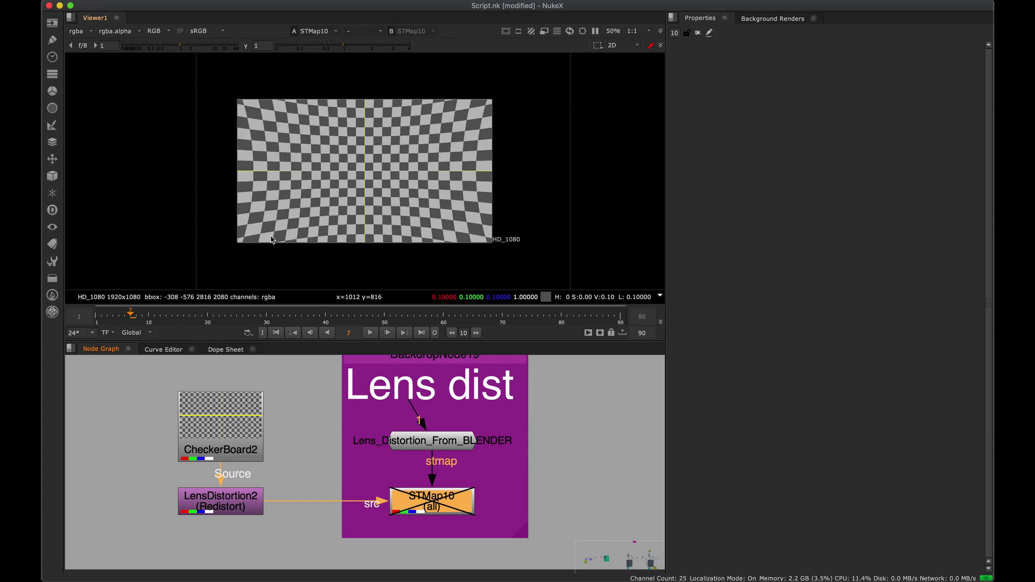
pyautogui.press('d')
pyautogui.press('d')
pyautogui.press('d')
pyautogui.press('d')
pyautogui.press('d')
pyautogui.press('d')
pyautogui.press('d')
pyautogui.press('d')
pyautogui.press('d')
pyautogui.press('d')
pyautogui.press('d')
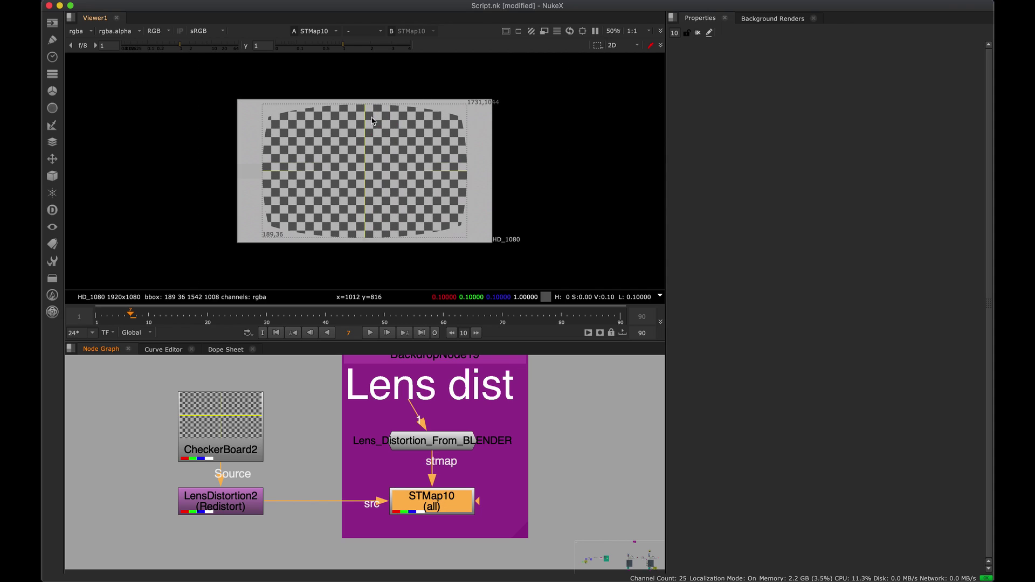
# Examine the complete Saving Lens Distortion setup, from CheckerBoard2 to STMap10, in the maximized node graph.
pyautogui.moveTo(333, 450); pyautogui.dragTo(293, 435, button='middle')
pyautogui.press('space')
pyautogui.moveTo(546, 306); pyautogui.dragTo(328, 531)
pyautogui.moveTo(159, 516); pyautogui.dragTo(295, 472, button='middle')
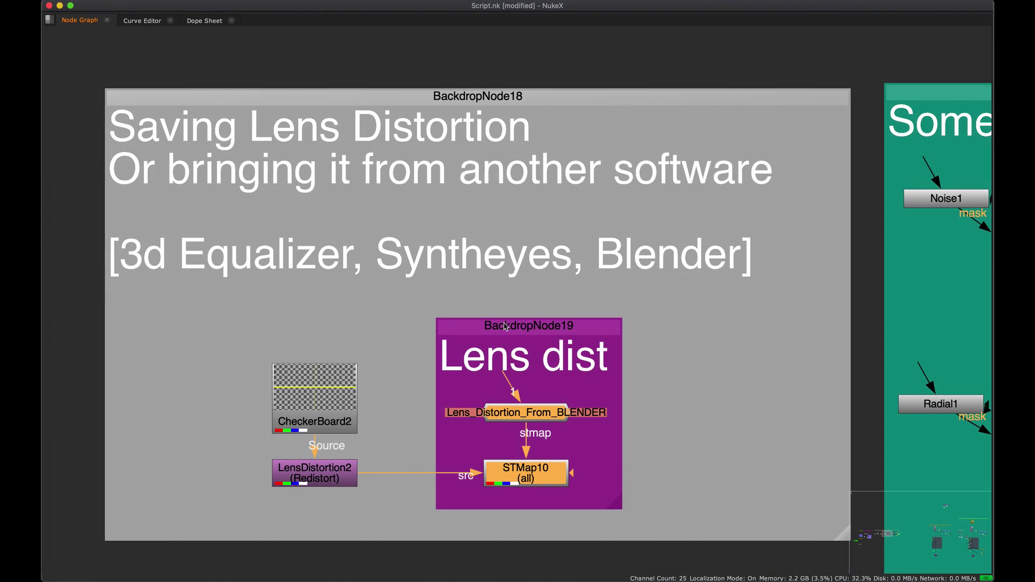
pyautogui.click(635, 231)
pyautogui.scroll(-3, 559, 233)
pyautogui.moveTo(572, 257); pyautogui.dragTo(431, 271, button='middle')
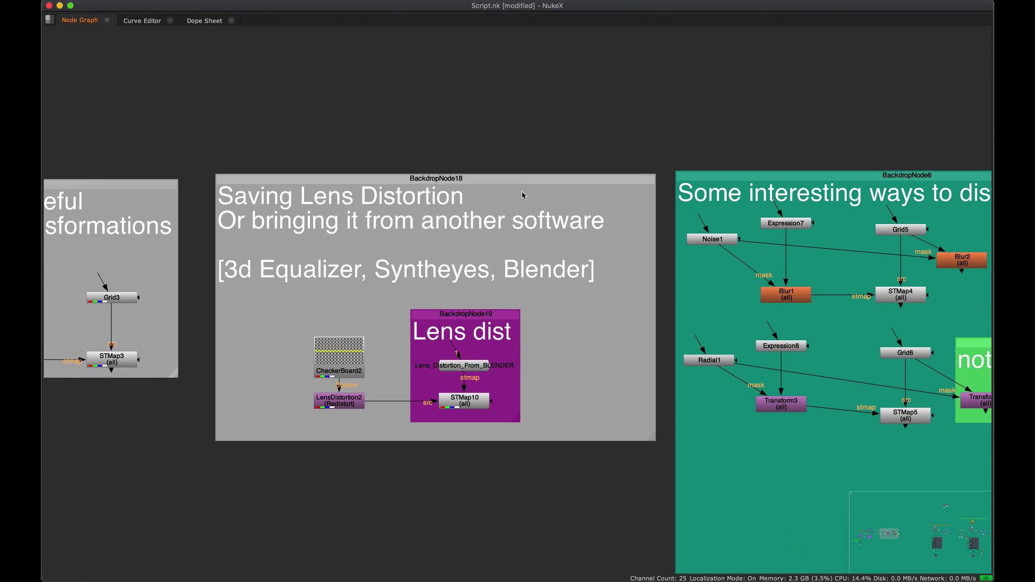
pyautogui.moveTo(529, 182); pyautogui.dragTo(529, 185)
pyautogui.click(528, 207)
pyautogui.moveTo(534, 229); pyautogui.dragTo(476, 252, button='middle')
pyautogui.moveTo(503, 201); pyautogui.dragTo(507, 196)
pyautogui.moveTo(508, 218); pyautogui.dragTo(454, 202, button='middle')
pyautogui.moveTo(409, 295); pyautogui.dragTo(501, 242, button='middle')
pyautogui.scroll(2, 501, 246)
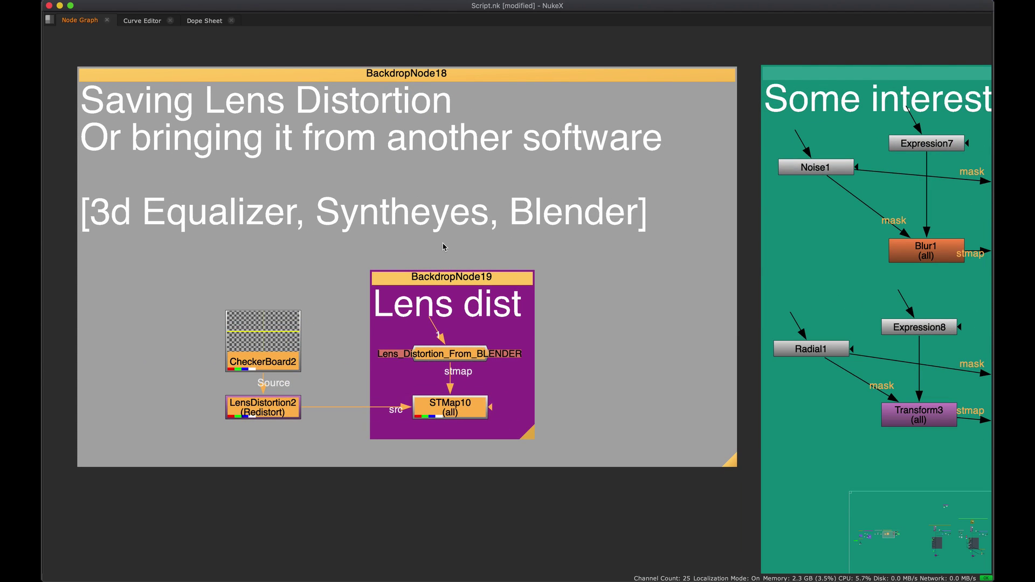
# Display Lens_Distortion_From_BLENDER in the viewer and inspect how it feeds the stmap input of STMap10.
pyautogui.moveTo(518, 328); pyautogui.dragTo(416, 356)
pyautogui.press('1')
pyautogui.press('space')
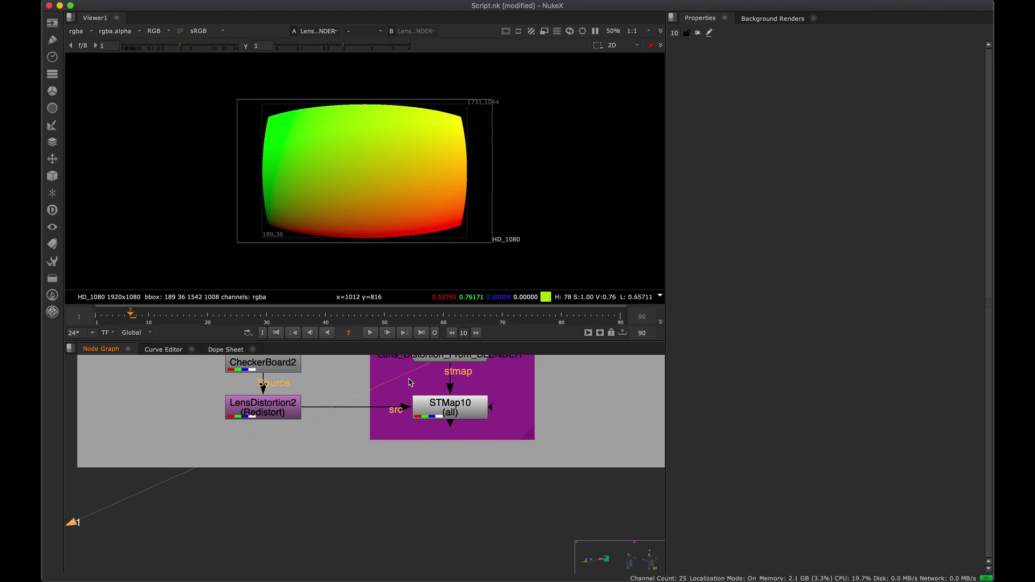
pyautogui.moveTo(425, 427); pyautogui.dragTo(336, 484, button='middle')
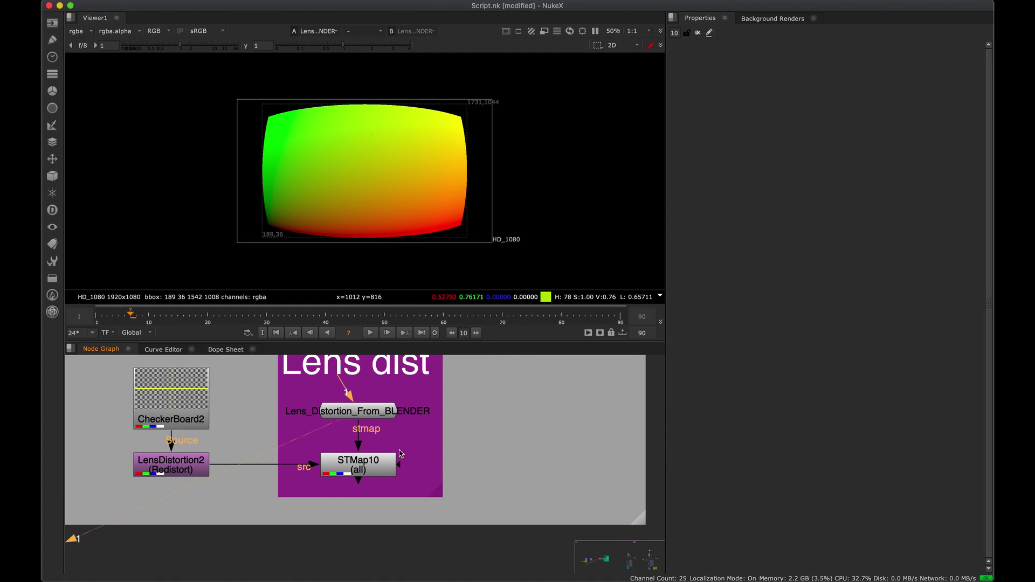
pyautogui.click(365, 415)
pyautogui.moveTo(350, 396); pyautogui.dragTo(278, 420, button='middle')
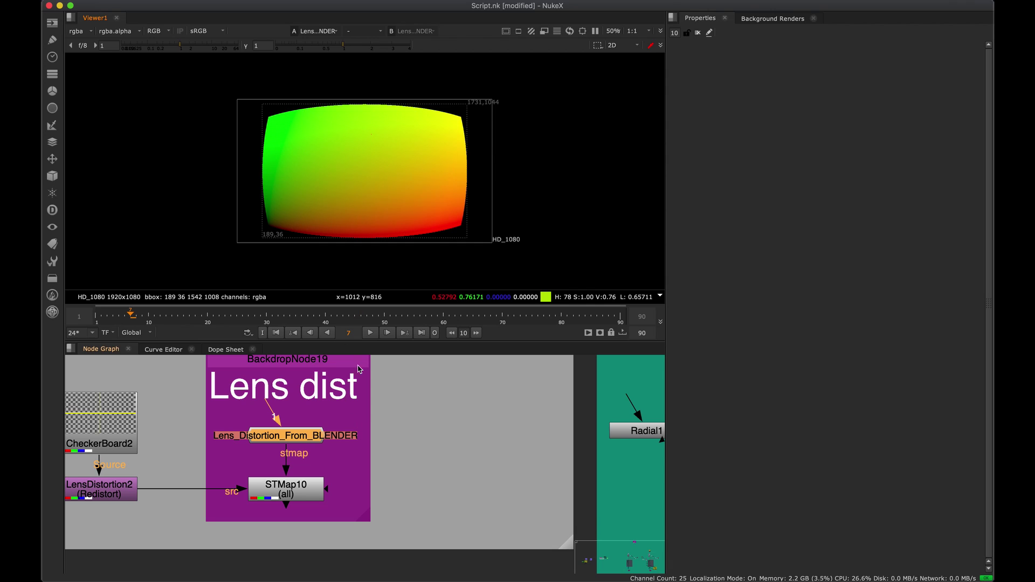
pyautogui.click(406, 432)
pyautogui.moveTo(406, 432); pyautogui.dragTo(405, 405, button='middle')
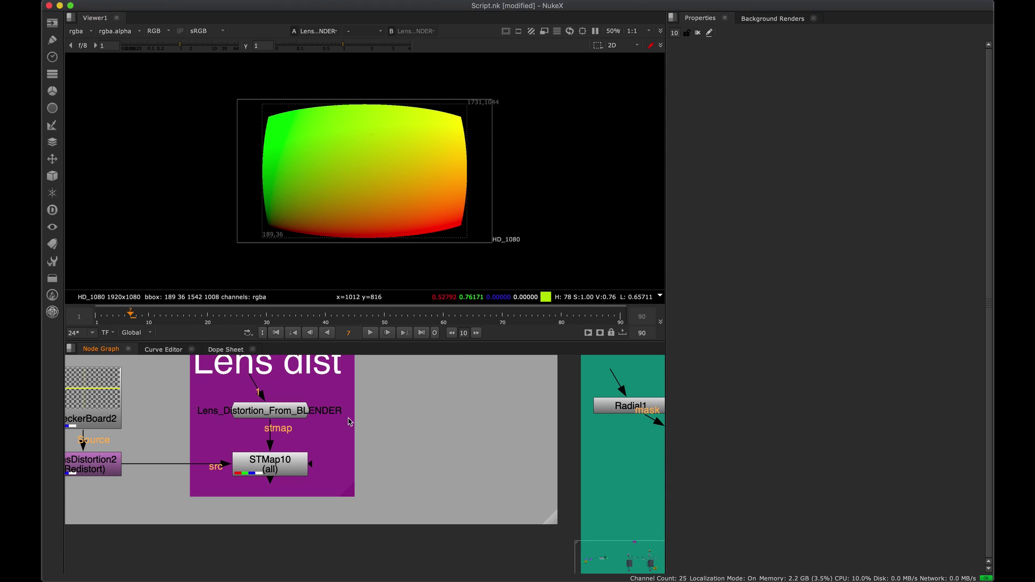
pyautogui.moveTo(357, 454); pyautogui.dragTo(297, 446, button='middle')
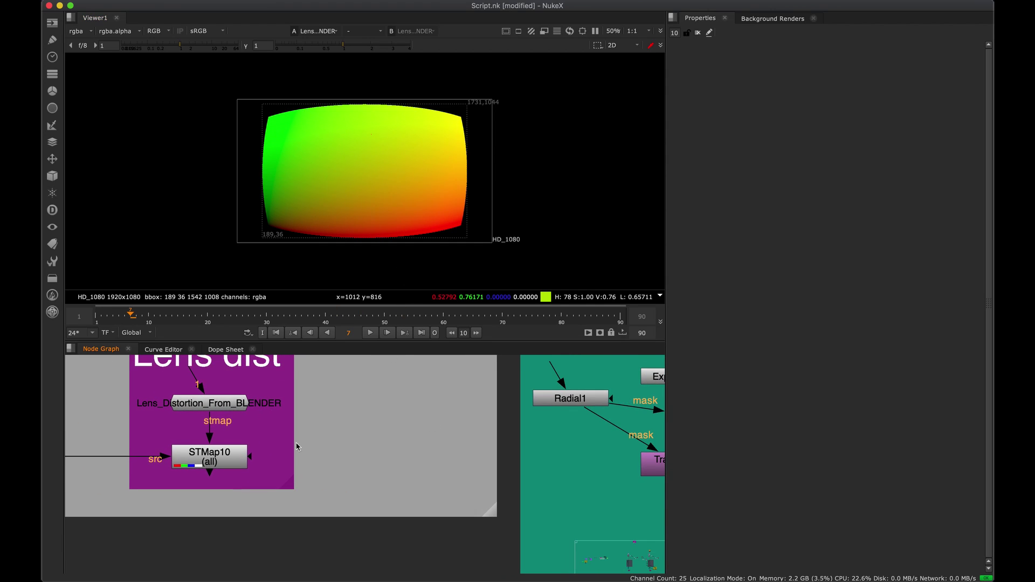
# Survey the backdrops in the maximized node graph and go to the green Some interesting ways to distort images group.
pyautogui.press('space')
pyautogui.moveTo(321, 409); pyautogui.dragTo(332, 370, button='middle')
pyautogui.scroll(-5, 404, 253)
pyautogui.moveTo(402, 232); pyautogui.dragTo(295, 328)
pyautogui.moveTo(338, 342); pyautogui.dragTo(460, 237, button='middle')
pyautogui.scroll(-5, 589, 206)
pyautogui.moveTo(614, 186); pyautogui.dragTo(520, 229, button='middle')
pyautogui.scroll(6, 520, 229)
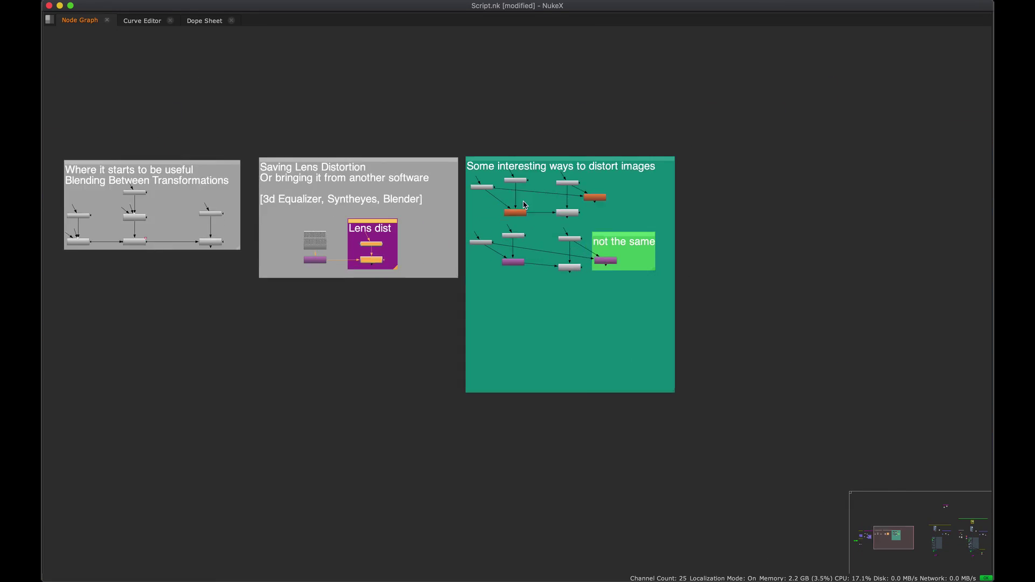
# Display Grid5 from the Some interesting ways to distort images group in the viewer.
pyautogui.scroll(2, 448, 244)
pyautogui.moveTo(613, 129); pyautogui.dragTo(515, 274, button='middle')
pyautogui.click(515, 273)
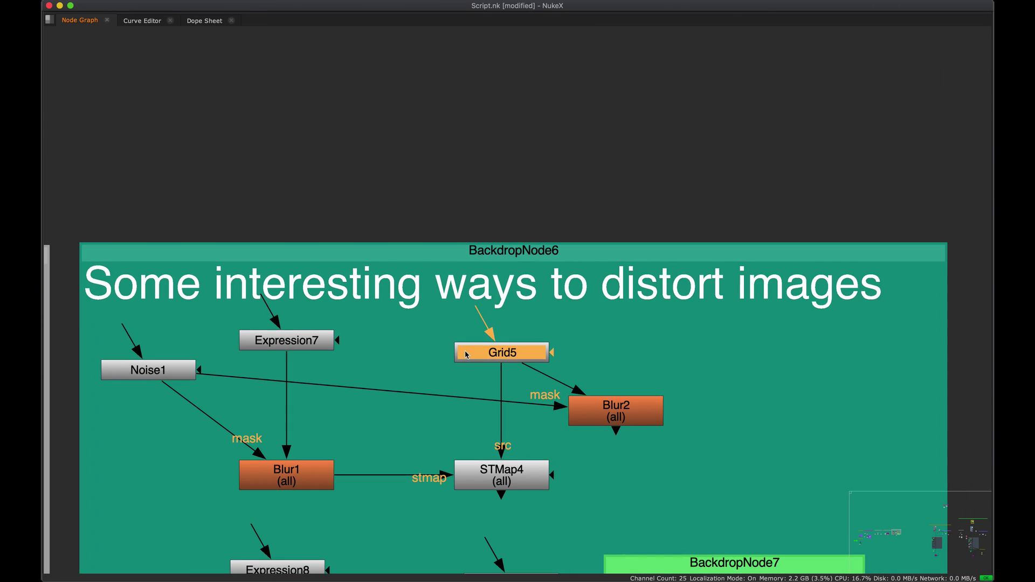
pyautogui.press('1')
pyautogui.press('space')
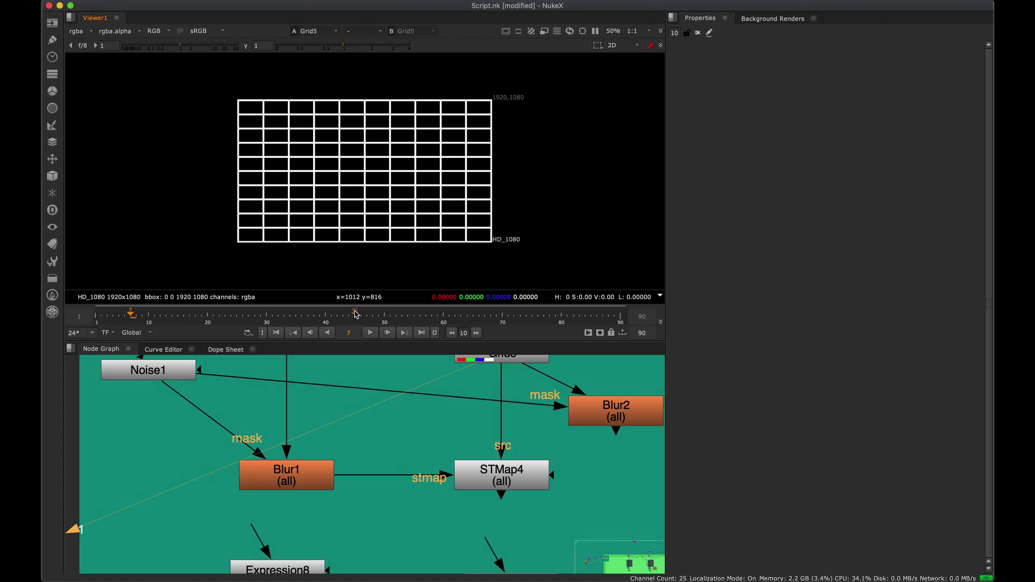
# Display Expression7, the UV map that feeds Blur1, in the viewer.
pyautogui.moveTo(401, 434); pyautogui.dragTo(295, 388, button='middle')
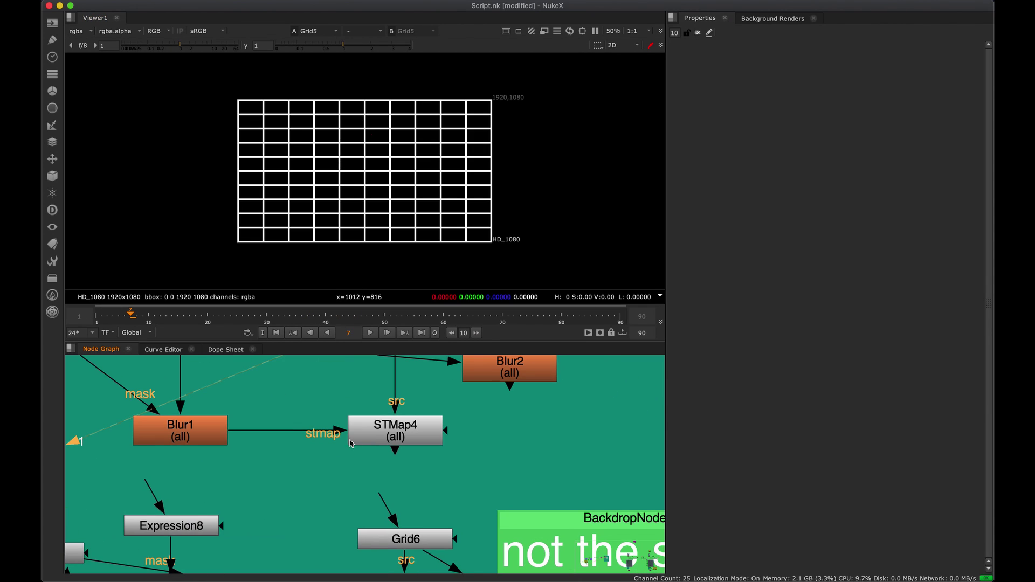
pyautogui.moveTo(187, 364); pyautogui.dragTo(353, 505, button='middle')
pyautogui.click(346, 443)
pyautogui.press('1')
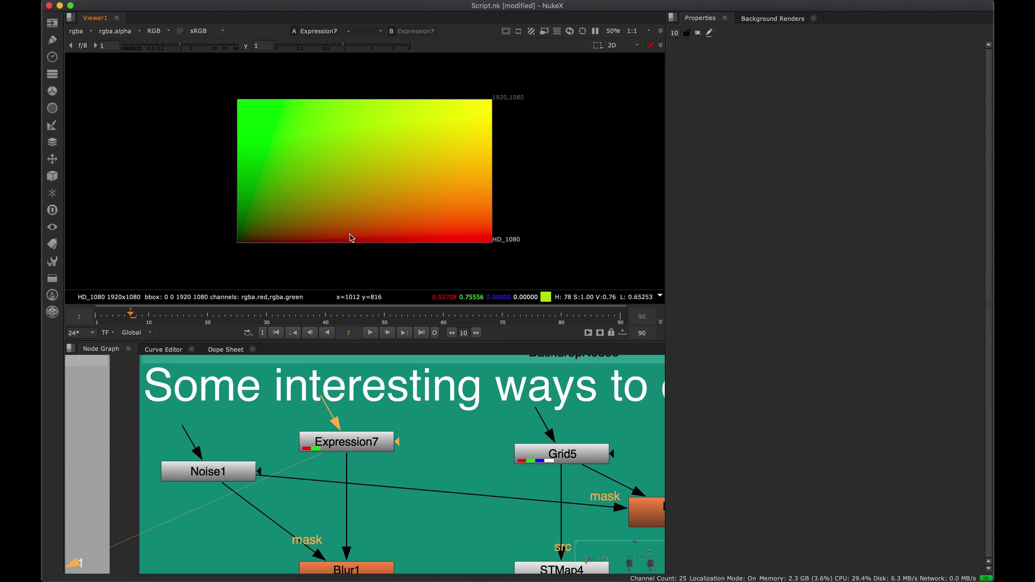
# Display Blur1 and toggle it off and on to compare the original and noise-masked blurred UV map, leaving it enabled.
pyautogui.moveTo(347, 563); pyautogui.dragTo(365, 497, button='middle')
pyautogui.click(342, 456)
pyautogui.press('1')
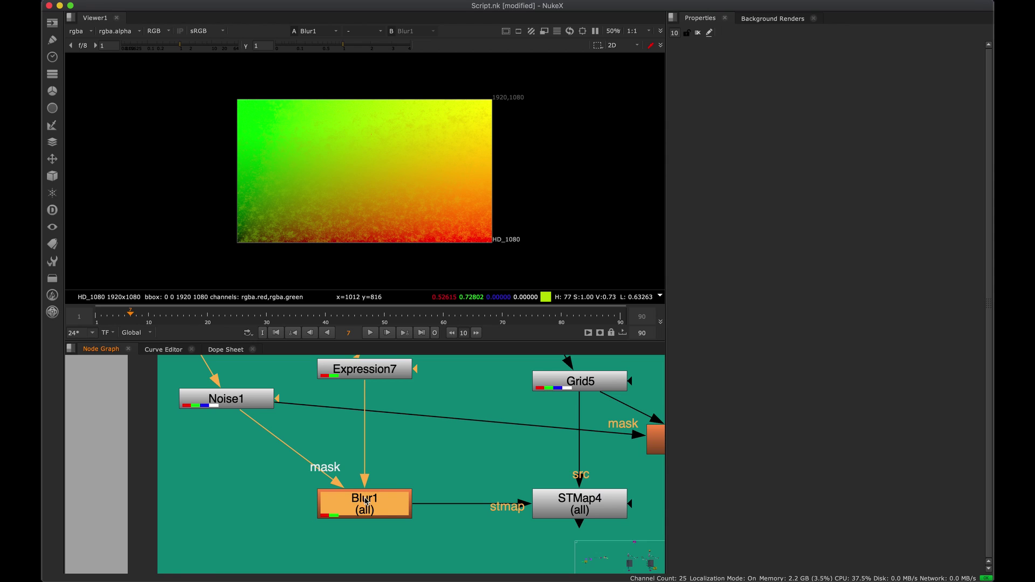
pyautogui.press('d')
pyautogui.press('d')
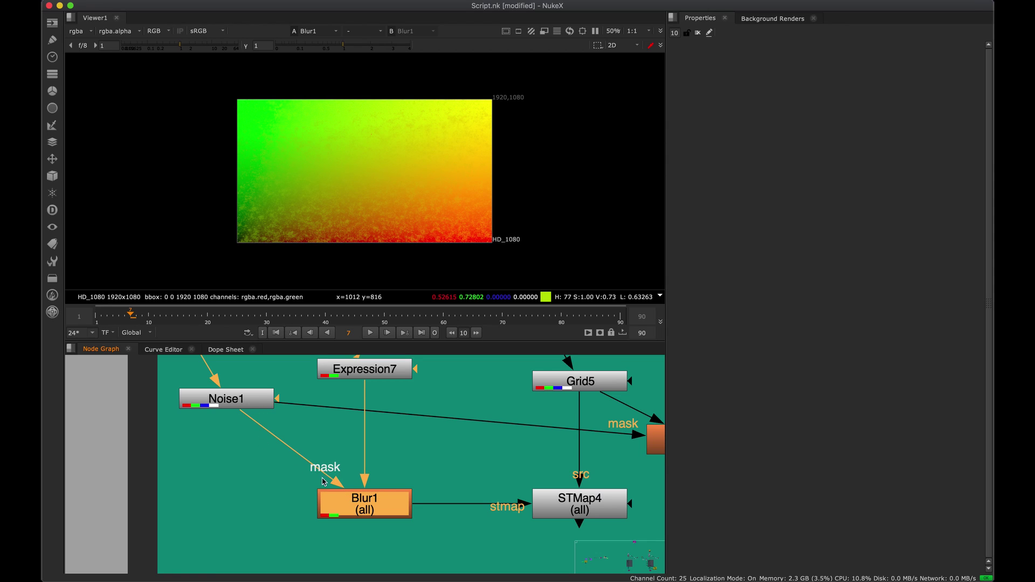
pyautogui.keyDown('shift'); pyautogui.click(358, 496); pyautogui.keyUp('shift')
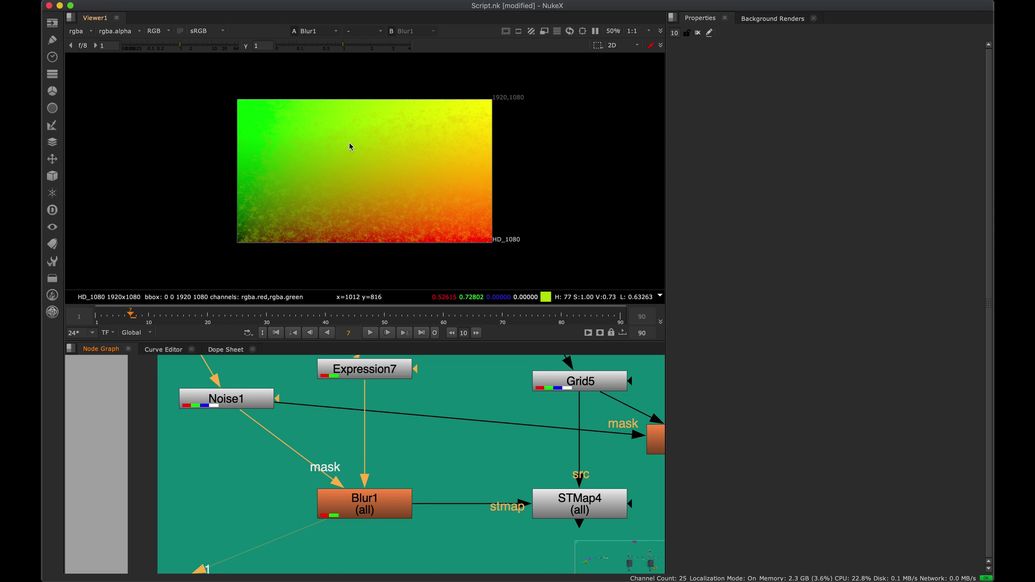
# Display Noise1, the pattern connected to Blur1's mask input, in the viewer.
pyautogui.moveTo(358, 446); pyautogui.dragTo(274, 425, button='middle')
pyautogui.moveTo(213, 360); pyautogui.dragTo(265, 406, button='middle')
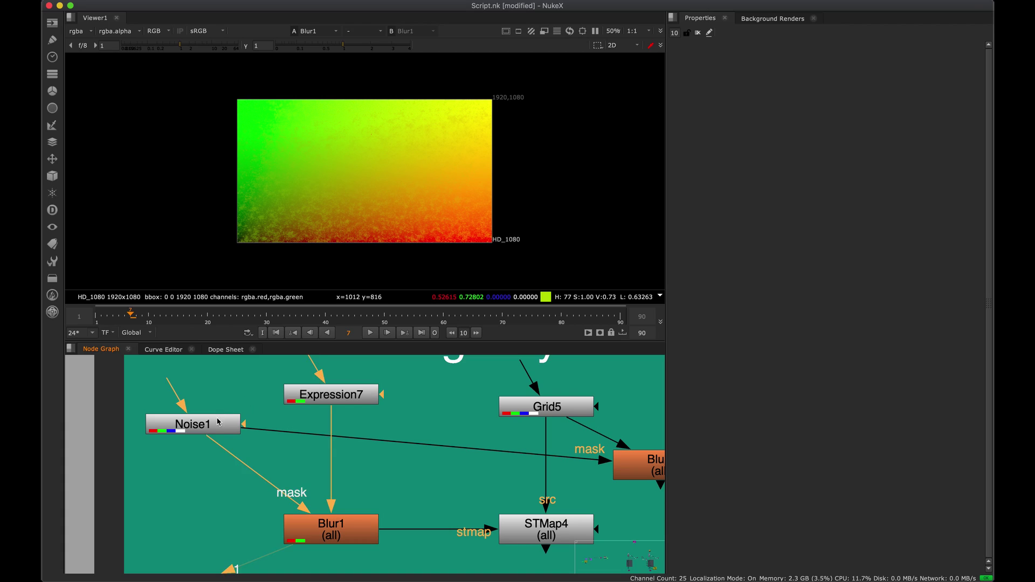
pyautogui.press('1')
# Display STMap4 and toggle it off and on to compare the distorted and plain grids, ending with it disabled.
pyautogui.moveTo(390, 507); pyautogui.dragTo(320, 431, button='middle')
pyautogui.click(435, 461)
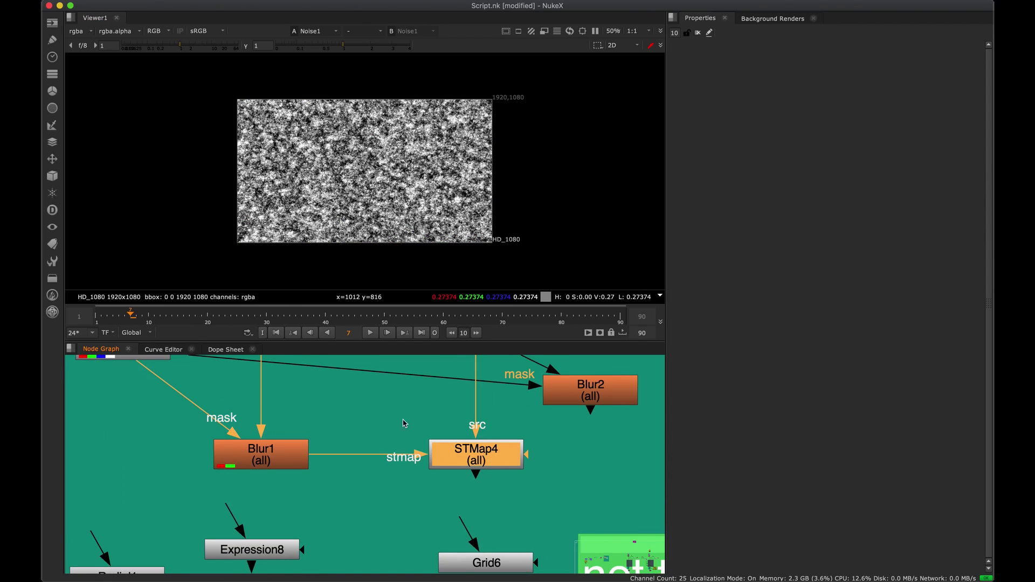
pyautogui.press('1')
pyautogui.moveTo(444, 478); pyautogui.dragTo(358, 476, button='middle')
pyautogui.click(383, 459)
pyautogui.press('d')
pyautogui.press('d')
pyautogui.press('d')
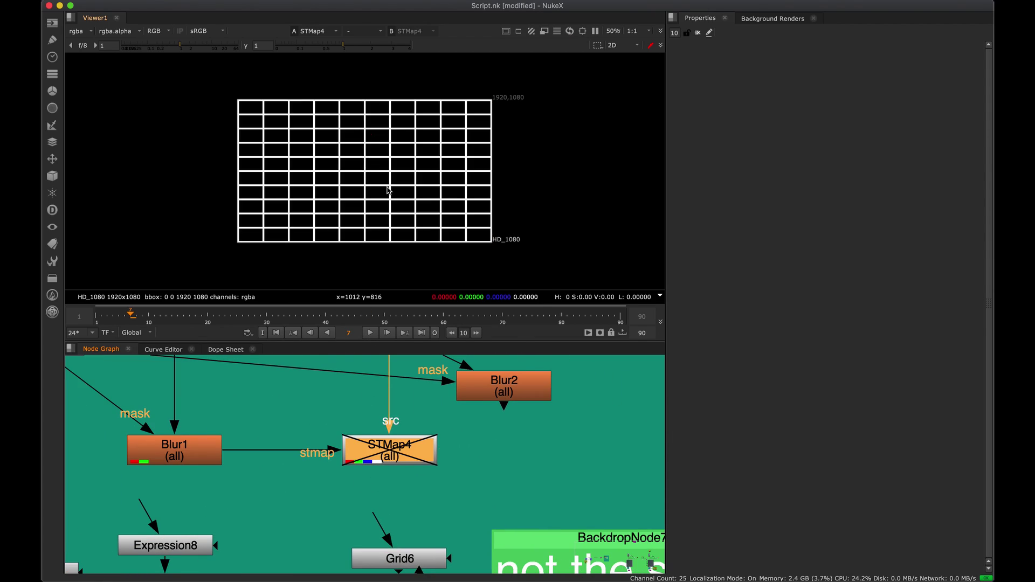
# Re-enable STMap4 while toggling it for comparison, and examine the scattered grid pixels close up.
pyautogui.scroll(6, 461, 171)
pyautogui.press('d')
pyautogui.press('d')
pyautogui.press('d')
pyautogui.scroll(-6, 460, 172)
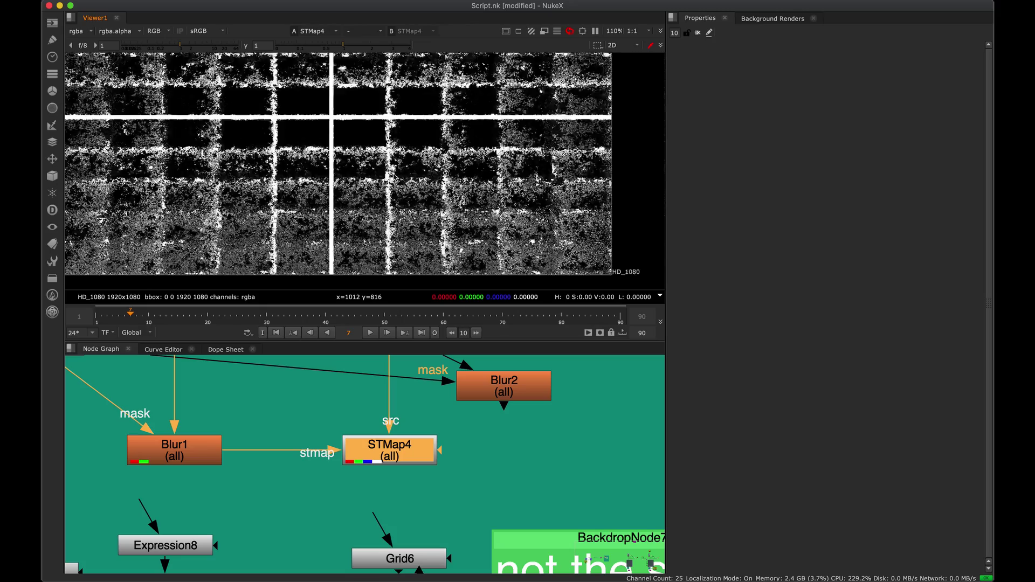
pyautogui.scroll(3, 364, 185)
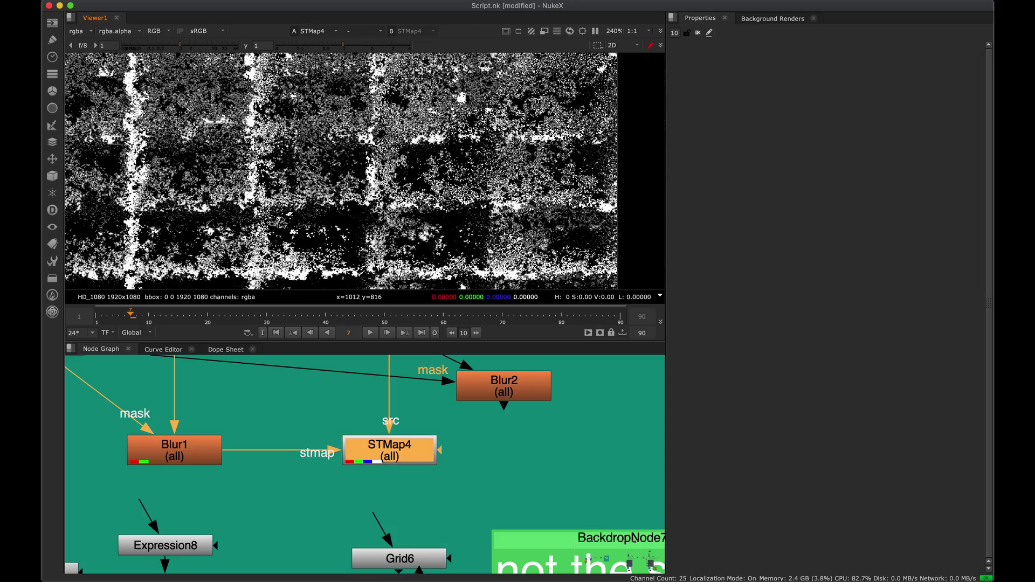
pyautogui.scroll(3, 378, 203)
pyautogui.scroll(-8, 378, 204)
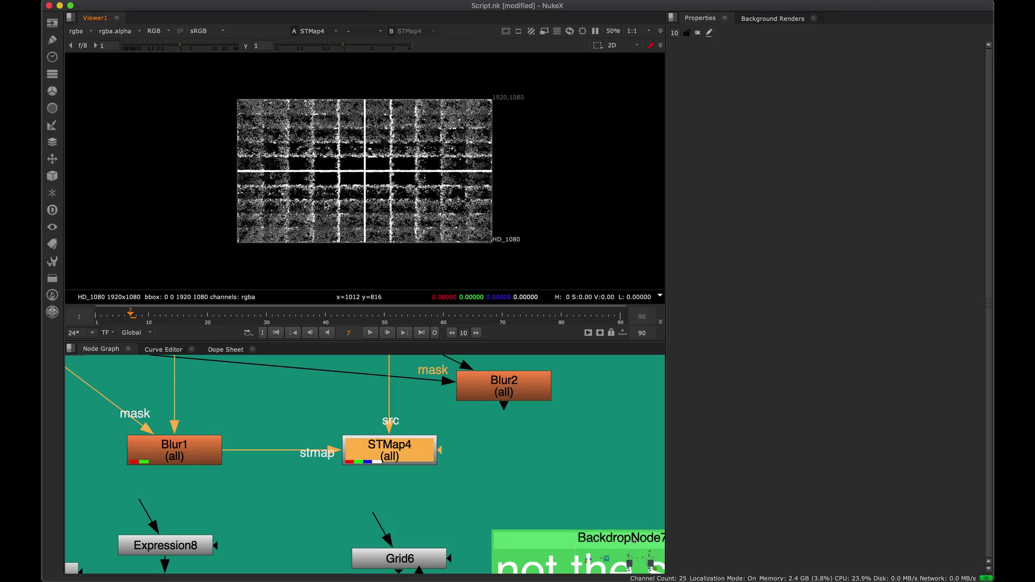
# Split Blur1's size into separate width and height, set the width to 2437, and close its properties.
pyautogui.doubleClick(213, 451)
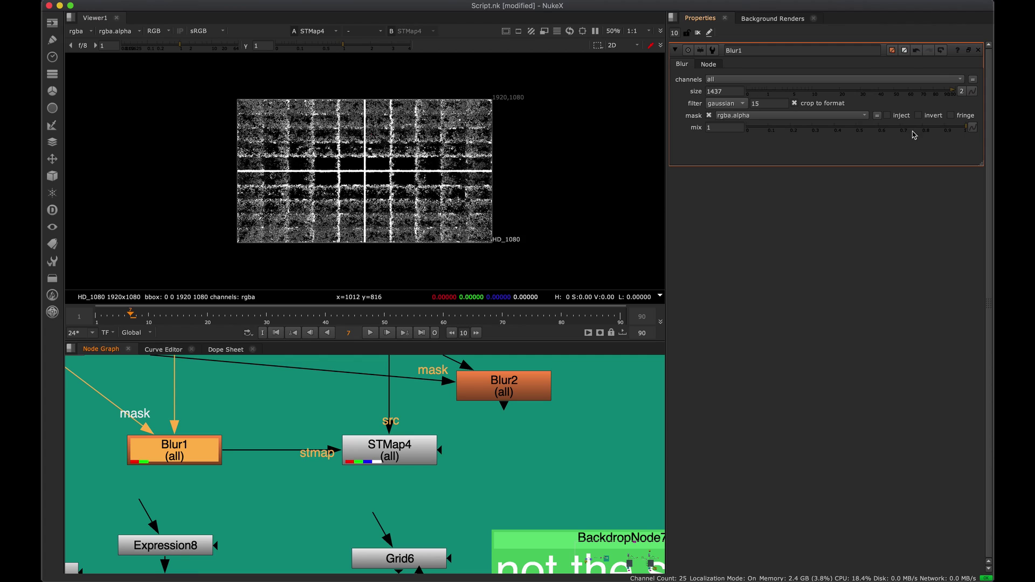
pyautogui.click(963, 96)
pyautogui.click(713, 92)
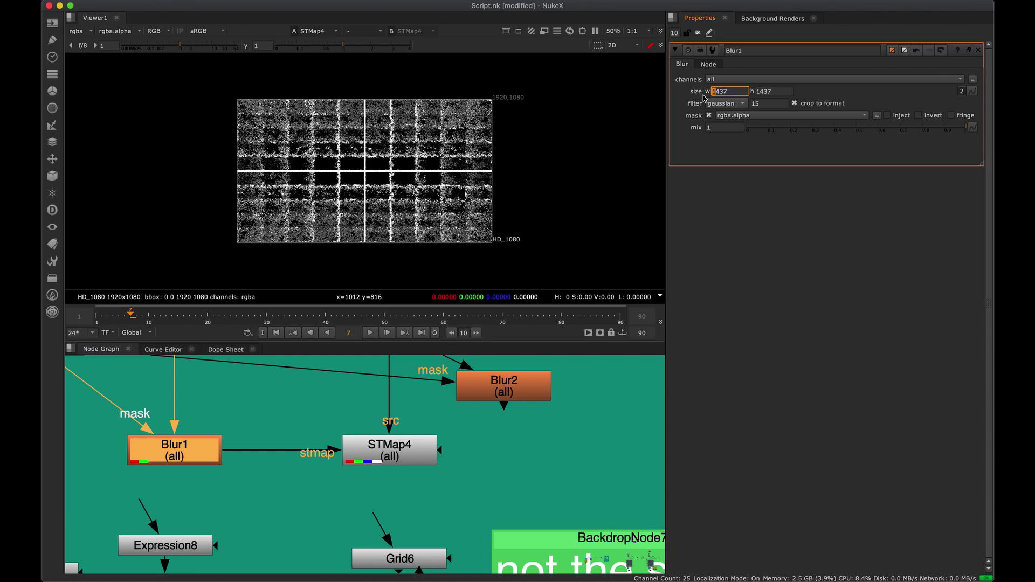
pyautogui.press('Up')
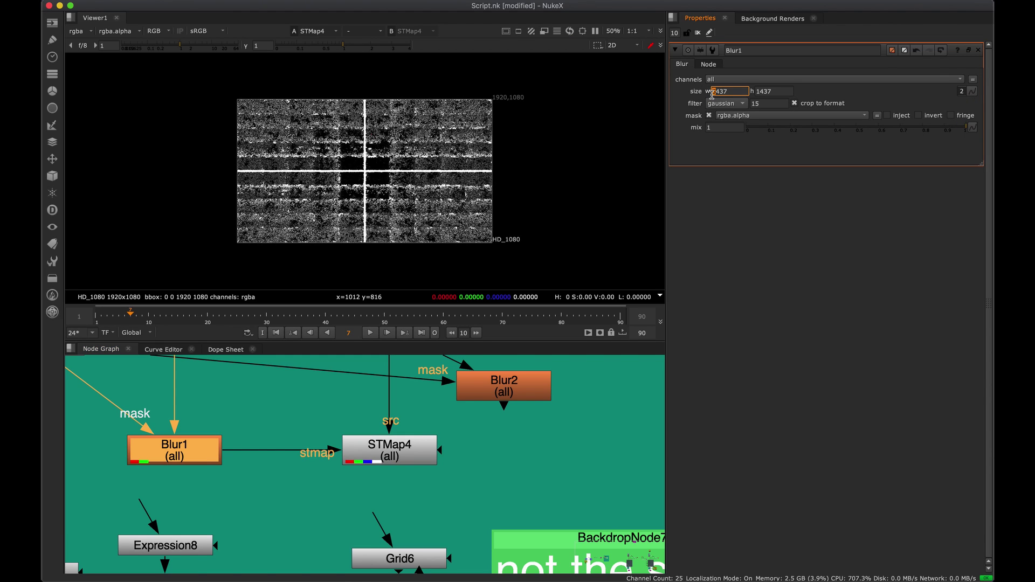
pyautogui.press('Down')
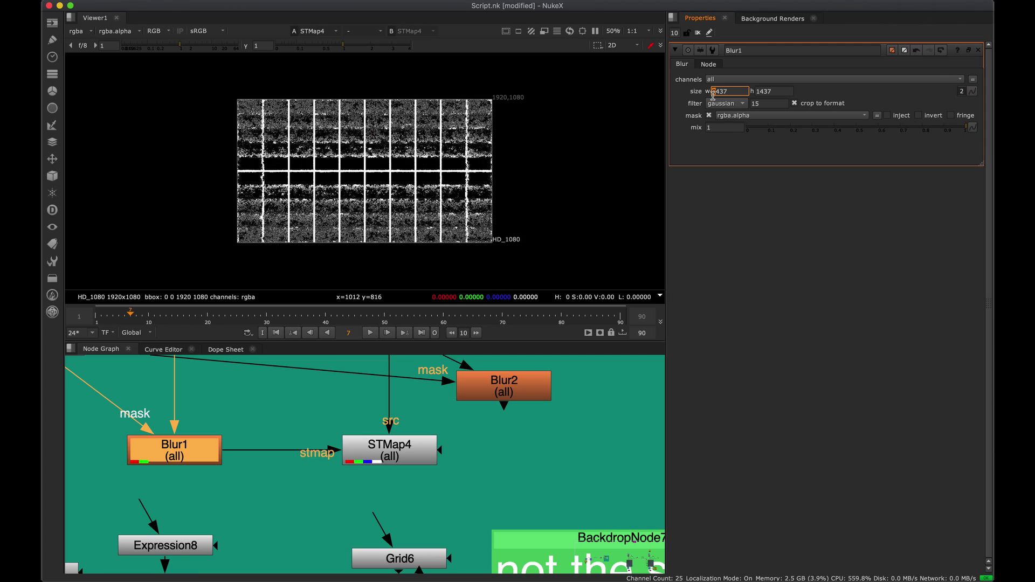
pyautogui.press('Up')
pyautogui.press('Up')
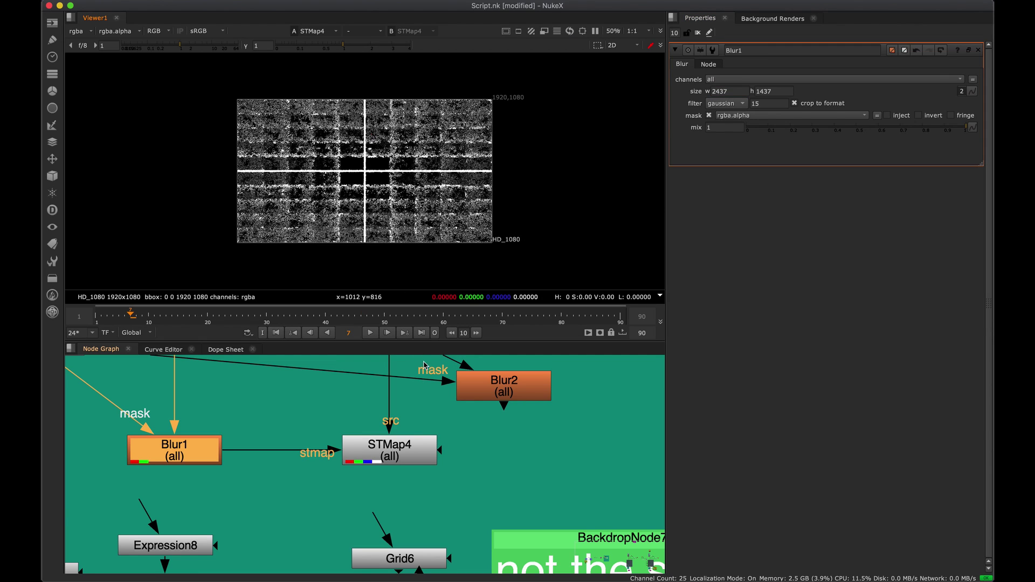
pyautogui.click(979, 50)
# Nudge STMap4 and Blur2 in the node graph and display Blur2 to examine Grid5 blurred directly through the noise mask.
pyautogui.moveTo(480, 394); pyautogui.dragTo(467, 413, button='middle')
pyautogui.click(399, 495)
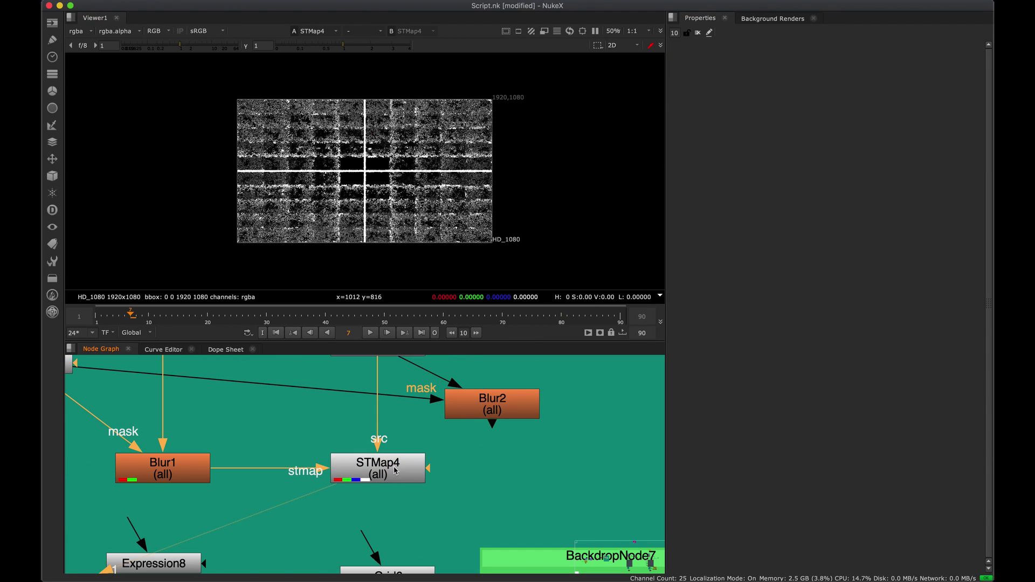
pyautogui.moveTo(395, 470); pyautogui.dragTo(382, 465)
pyautogui.press('space')
pyautogui.moveTo(462, 387); pyautogui.dragTo(546, 373, button='middle')
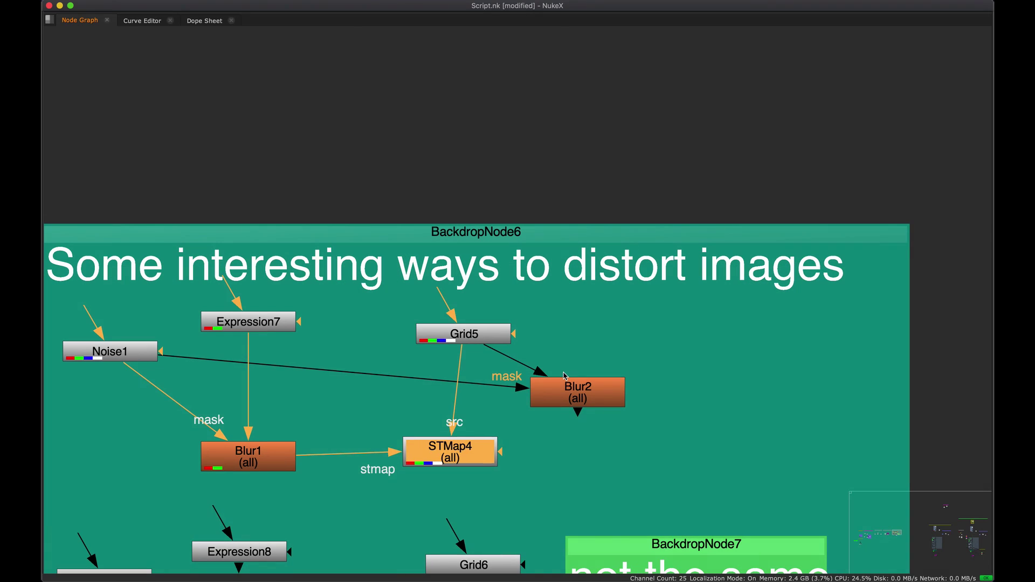
pyautogui.click(546, 373)
pyautogui.moveTo(559, 392); pyautogui.dragTo(573, 386)
pyautogui.moveTo(542, 375); pyautogui.dragTo(638, 351, button='middle')
pyautogui.press('space')
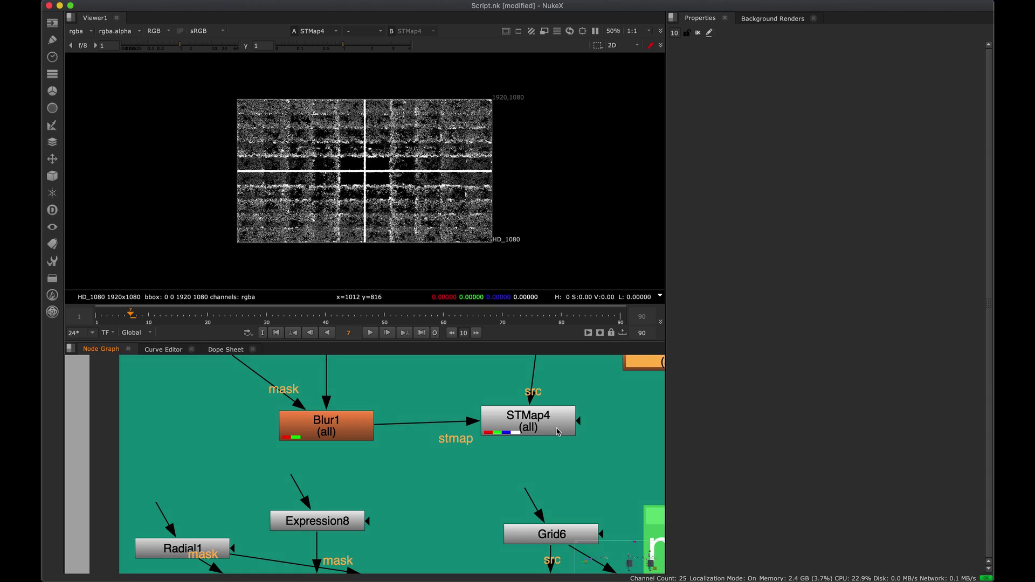
pyautogui.scroll(3, 367, 174)
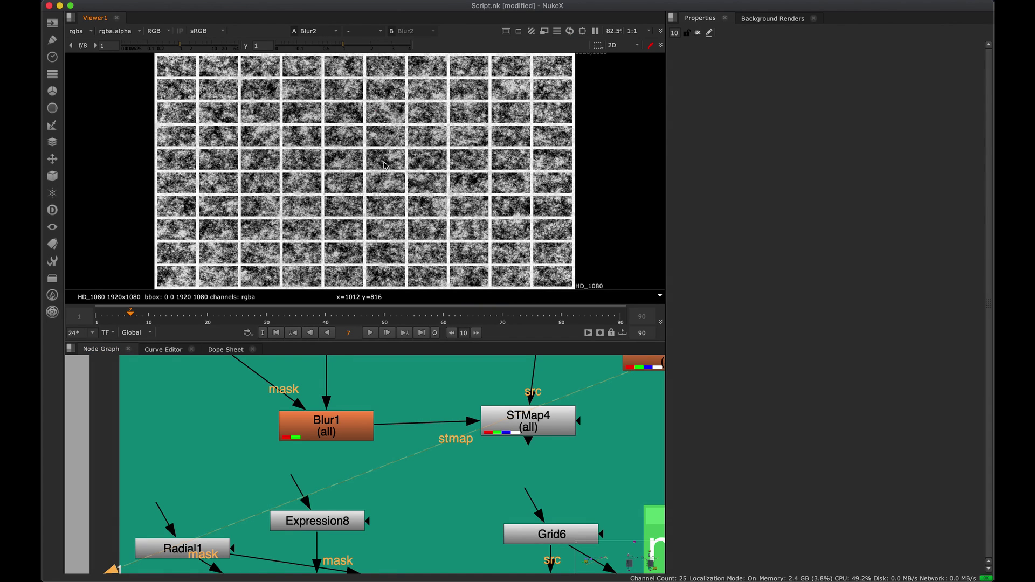
pyautogui.moveTo(516, 386); pyautogui.dragTo(430, 460, button='middle')
pyautogui.moveTo(557, 438); pyautogui.dragTo(553, 449)
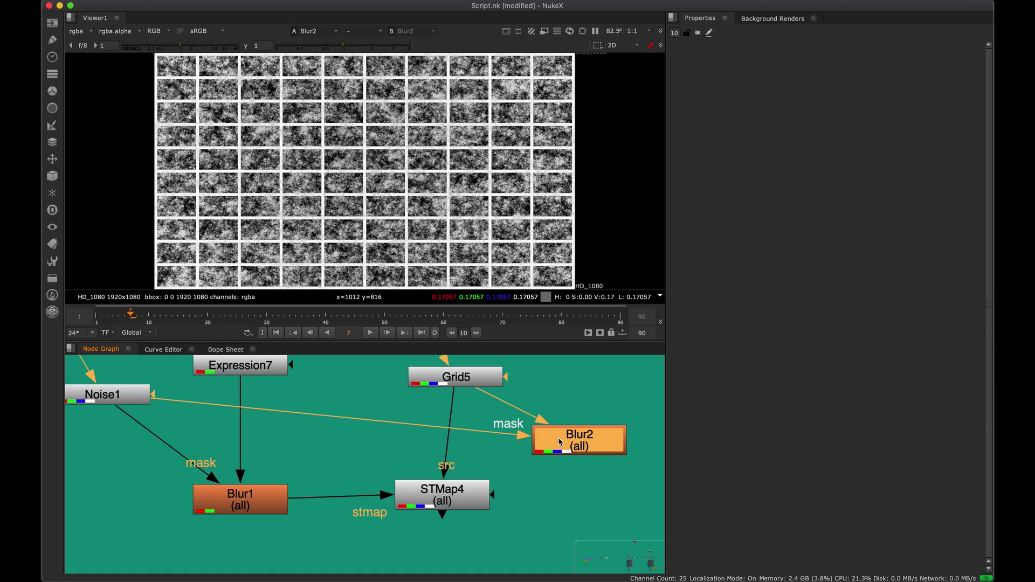
# Display Blur1 and STMap4 in turn to contrast the blurred UV map with its distorted grid, realigning both nodes.
pyautogui.moveTo(272, 507); pyautogui.dragTo(273, 503)
pyautogui.press('1')
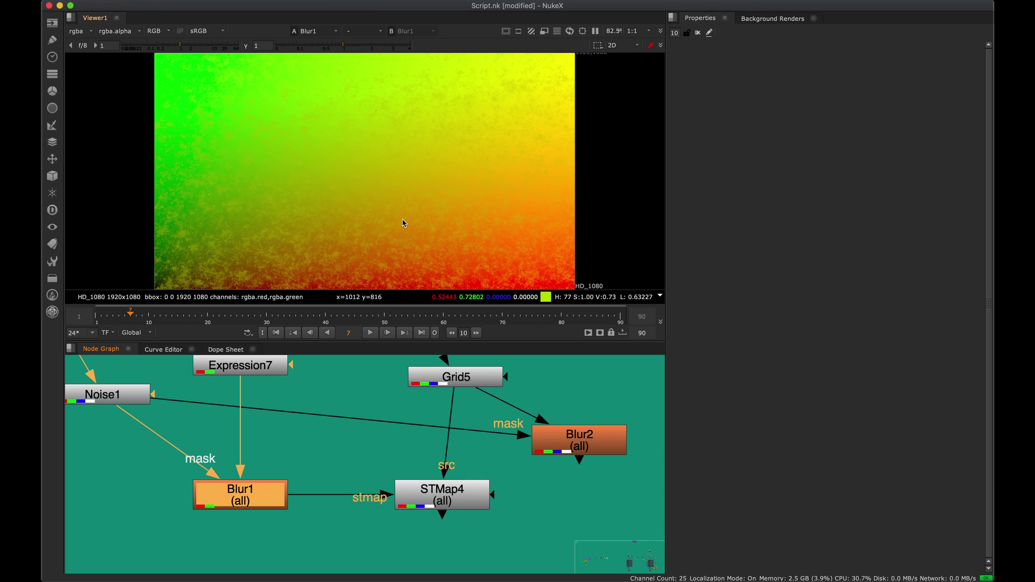
pyautogui.moveTo(455, 511); pyautogui.dragTo(469, 504)
pyautogui.press('1')
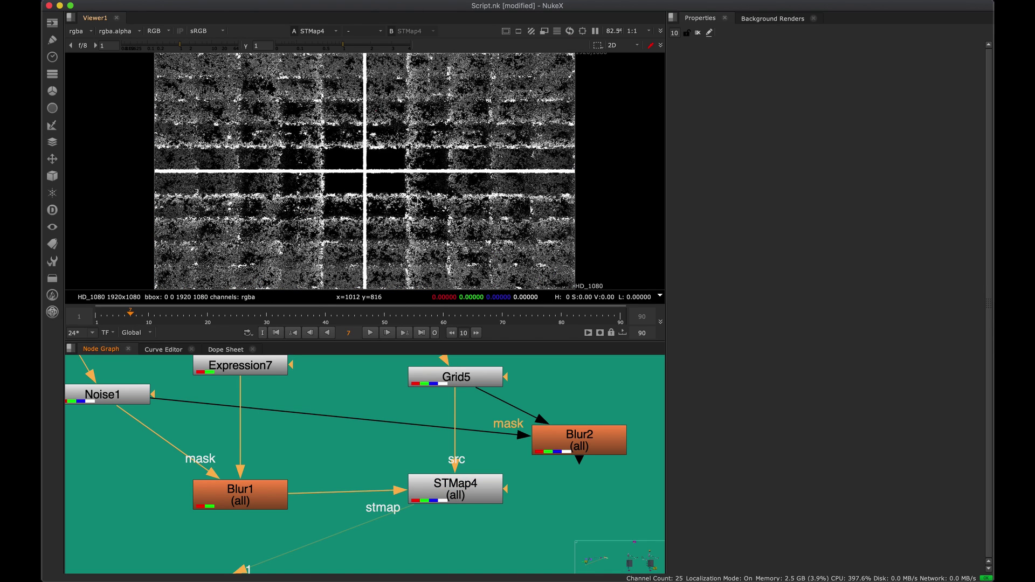
# Go to the Showing the problem and Scene 2 (With STMAP Tracks) groups in the maximized node graph and select their nodes.
pyautogui.scroll(-5, 378, 415)
pyautogui.press('space')
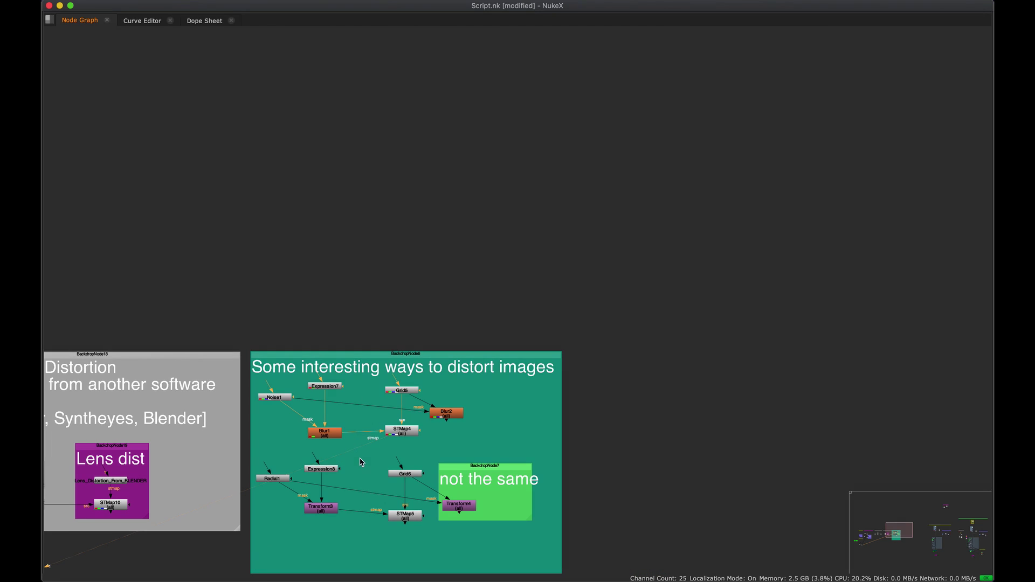
pyautogui.scroll(-8, 450, 299)
pyautogui.moveTo(399, 344); pyautogui.dragTo(305, 314, button='middle')
pyautogui.moveTo(558, 298); pyautogui.dragTo(260, 332, button='middle')
pyautogui.moveTo(784, 131); pyautogui.dragTo(226, 526)
pyautogui.moveTo(463, 264); pyautogui.dragTo(384, 320, button='middle')
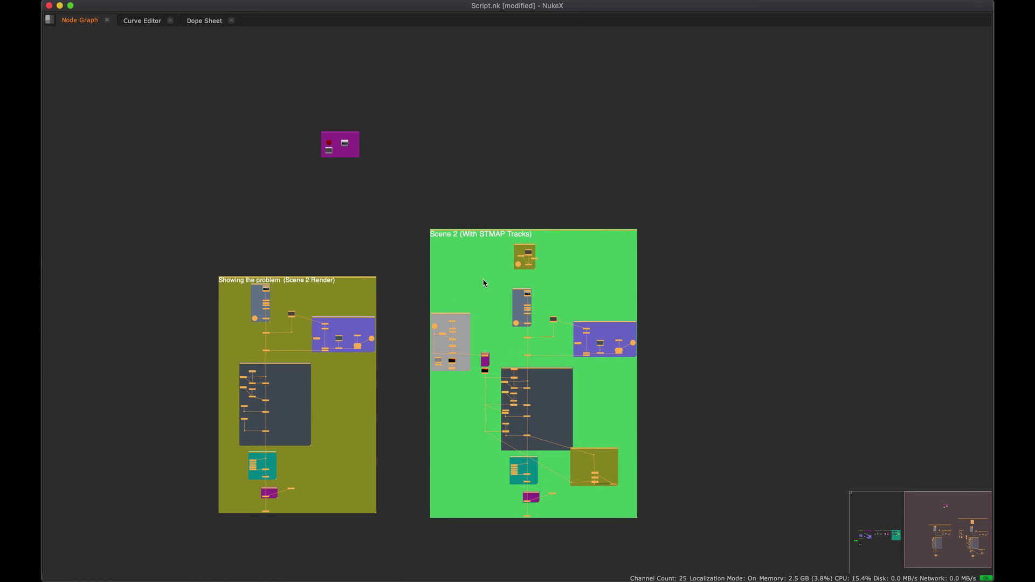
# Examine the layout of the two Scene 2 compositing setups side by side and clear the node selection.
pyautogui.moveTo(489, 282); pyautogui.dragTo(497, 248, button='middle')
pyautogui.scroll(-3, 498, 250)
pyautogui.hscroll(-2, 504, 246)
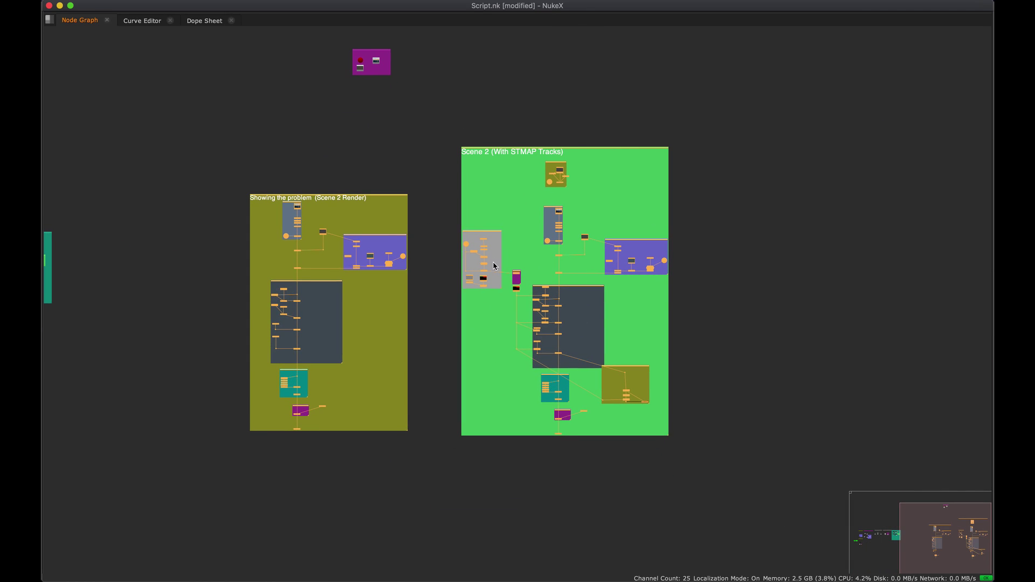
pyautogui.scroll(2, 451, 329)
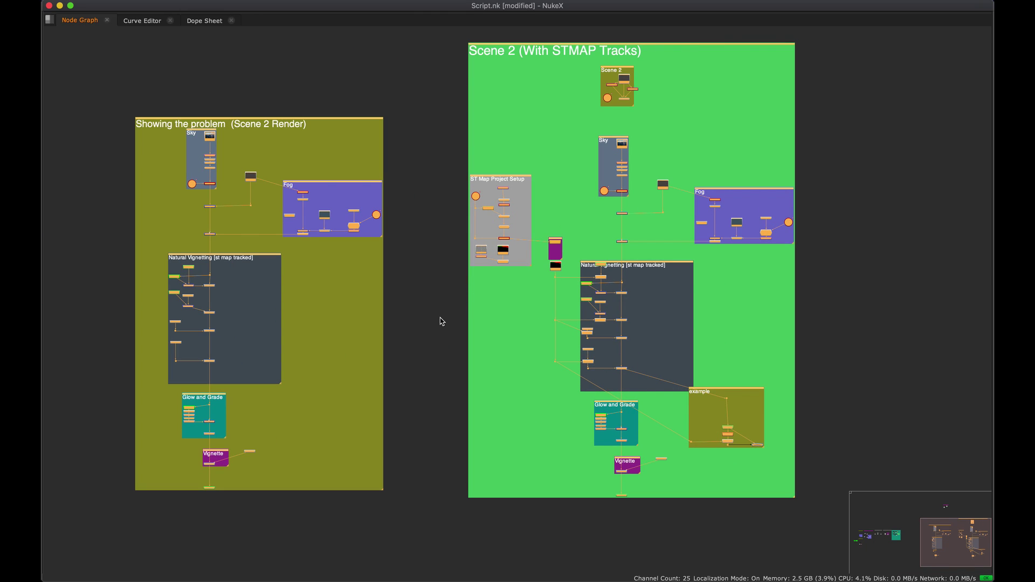
pyautogui.moveTo(467, 214)
pyautogui.mouseDown(button='middle')
pyautogui.moveTo(423, 321)
pyautogui.moveTo(457, 223)
pyautogui.mouseUp(button='middle')
pyautogui.scroll(4, 461, 270)
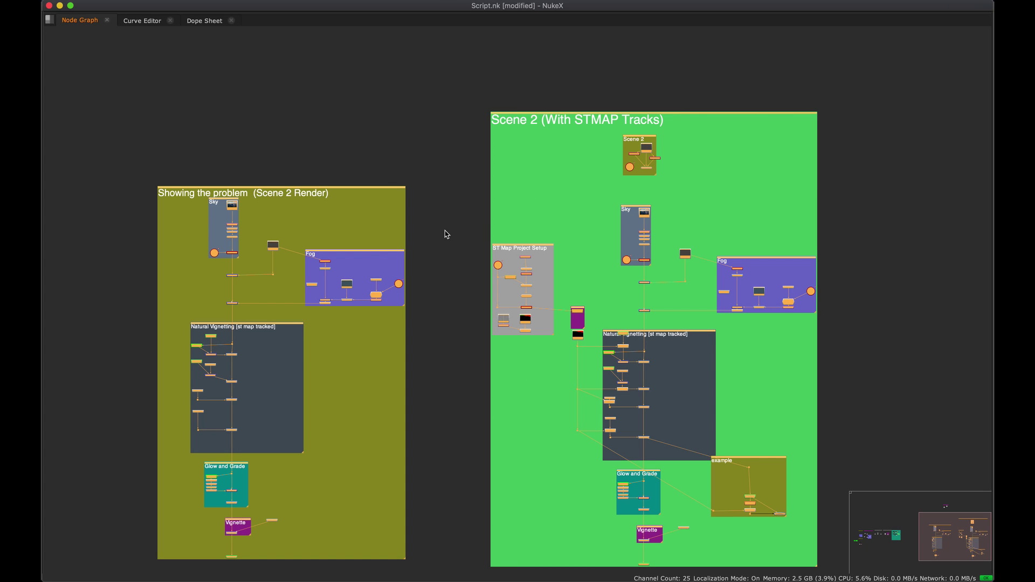
pyautogui.click(447, 318)
# Display Read7, the Scene 2 render in the Showing the problem group, in the viewer.
pyautogui.hscroll(-3, 448, 319)
pyautogui.scroll(3, 421, 322)
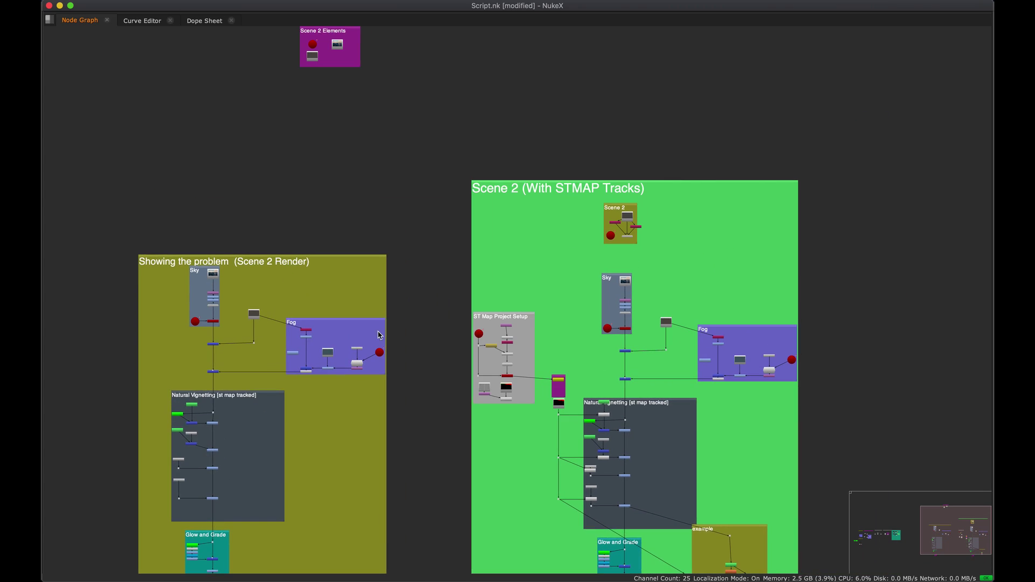
pyautogui.scroll(2, 361, 289)
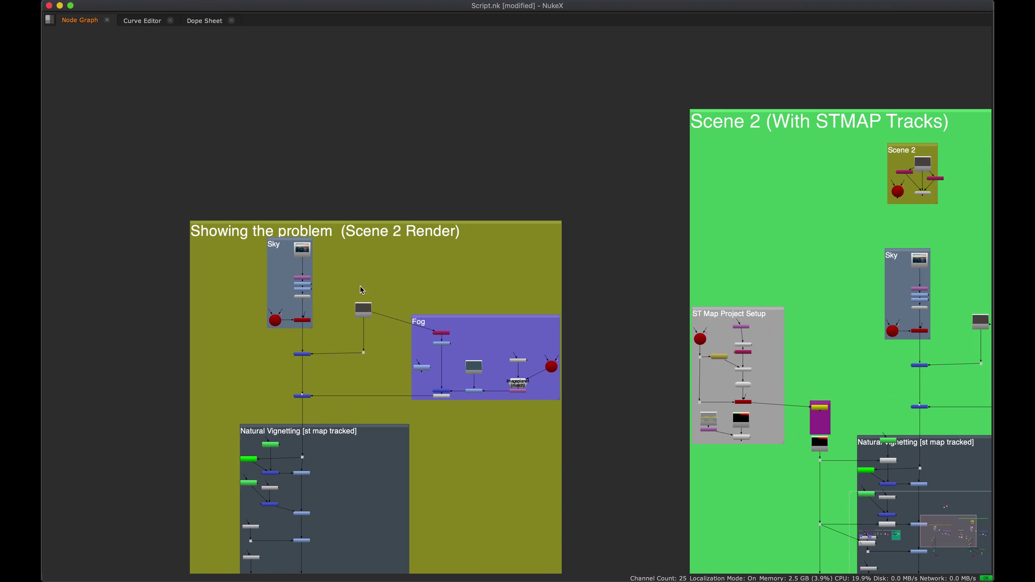
pyautogui.scroll(4, 349, 327)
pyautogui.press('space')
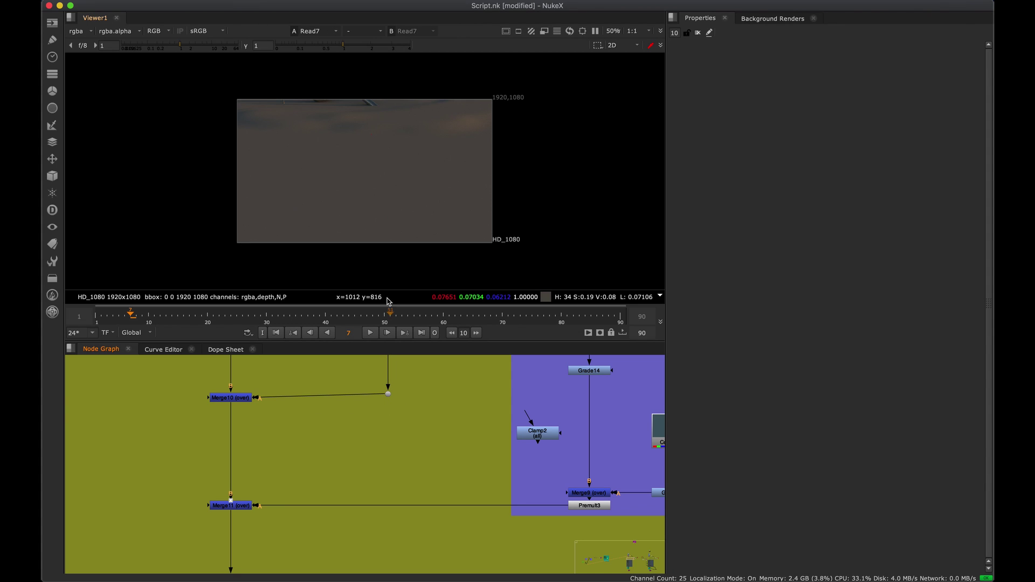
# Set the viewer's frame range to Input and scrub through the Scene 2 render to frame 90.
pyautogui.click(133, 333)
pyautogui.click(135, 355)
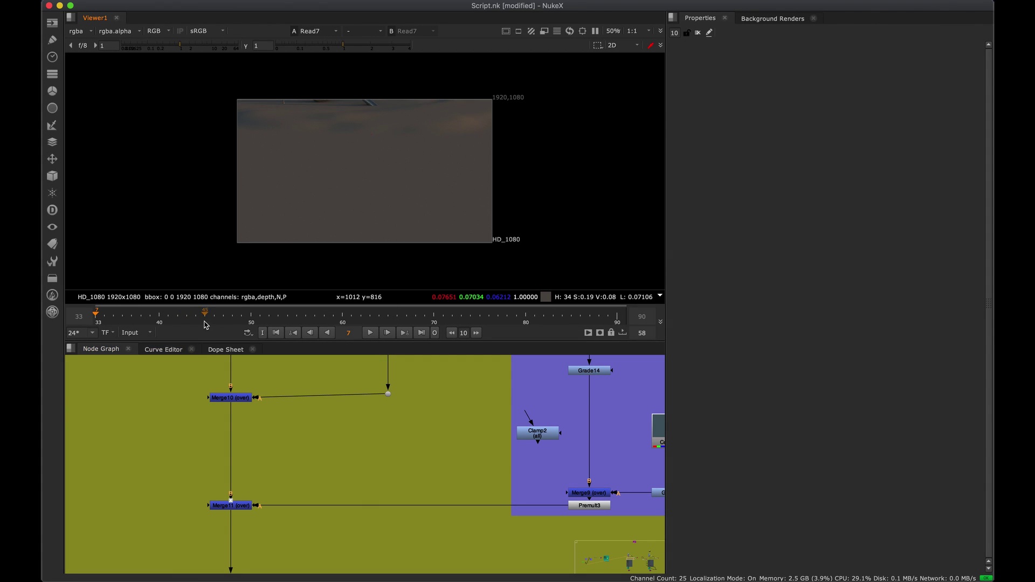
pyautogui.moveTo(204, 319); pyautogui.dragTo(618, 318)
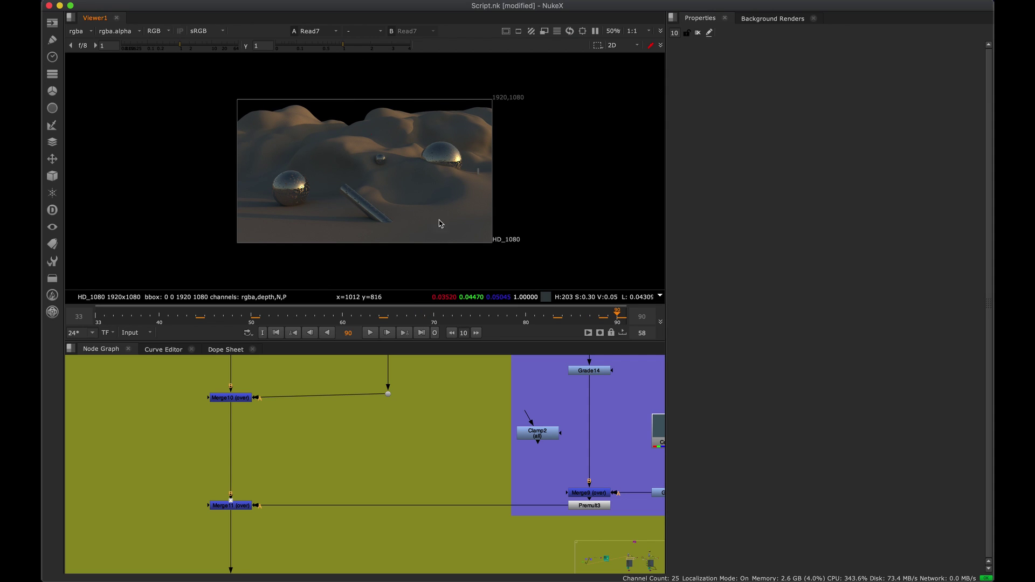
# Maximize the viewer, play through the Scene 2 render and stop playback on frame 74.
pyautogui.rightClick(136, 349)
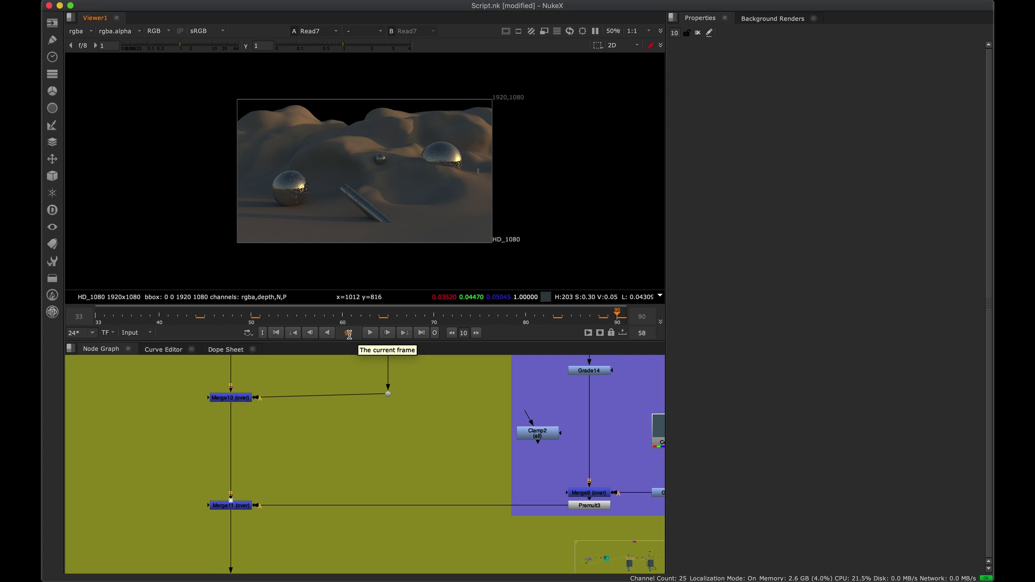
pyautogui.press('space')
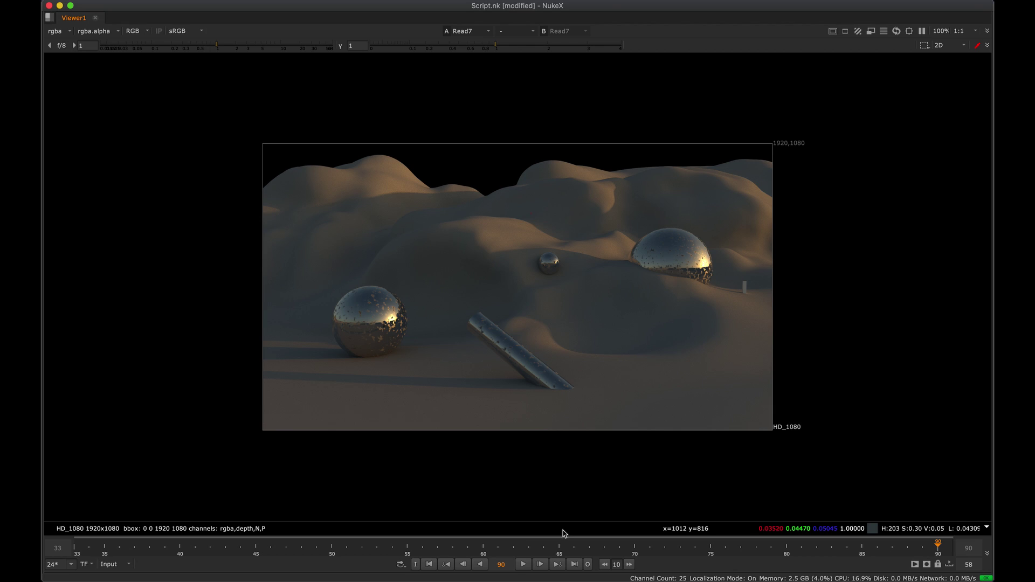
pyautogui.click(525, 564)
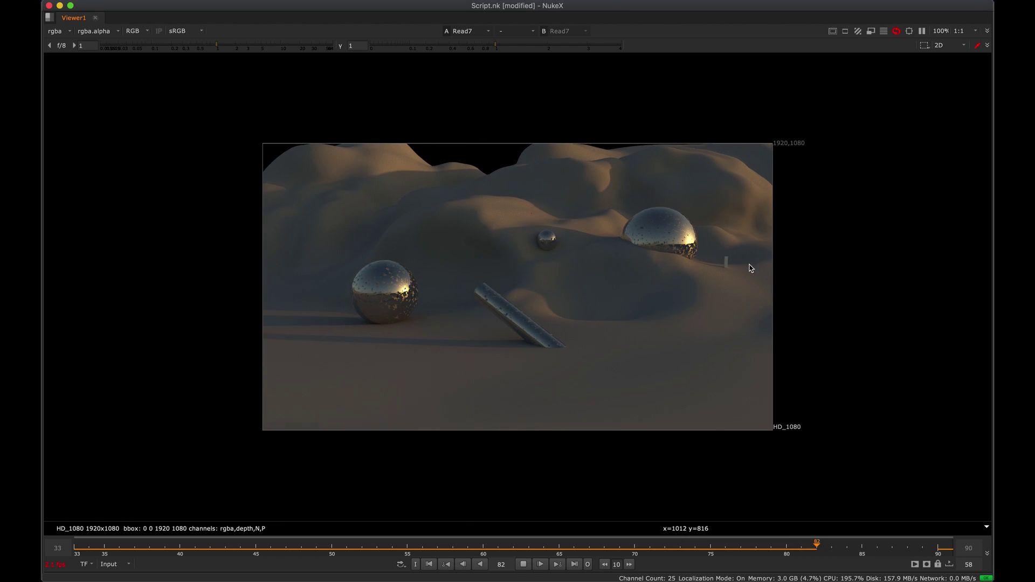
pyautogui.click(622, 546)
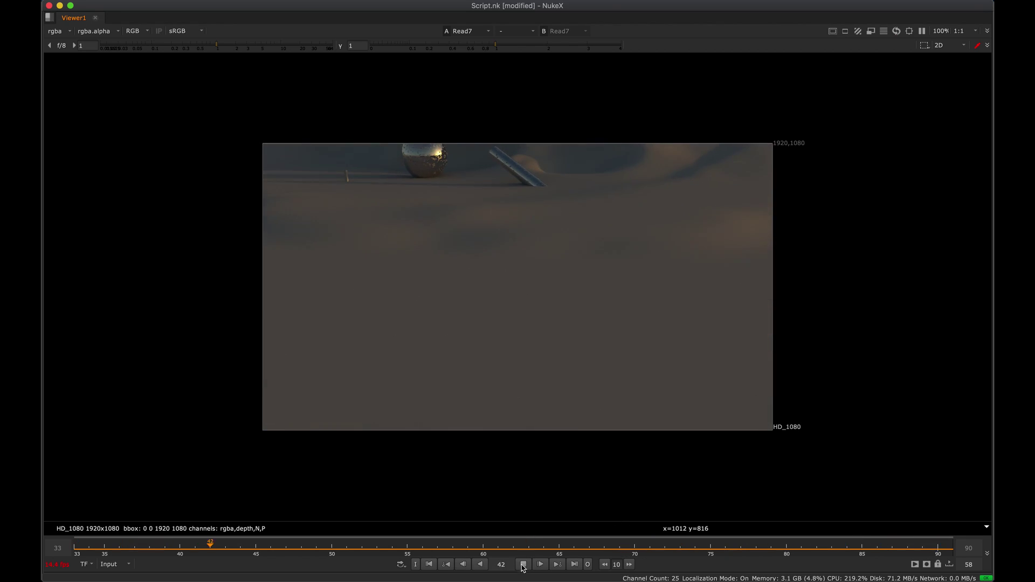
pyautogui.click(521, 569)
# Examine the spheres, the small upright pillars and the surrounding dunes in the render at frame 74.
pyautogui.keyDown('alt'); pyautogui.moveTo(726, 233); pyautogui.dragTo(770, 191, button='middle'); pyautogui.keyUp('alt')
pyautogui.scroll(-4, 655, 253)
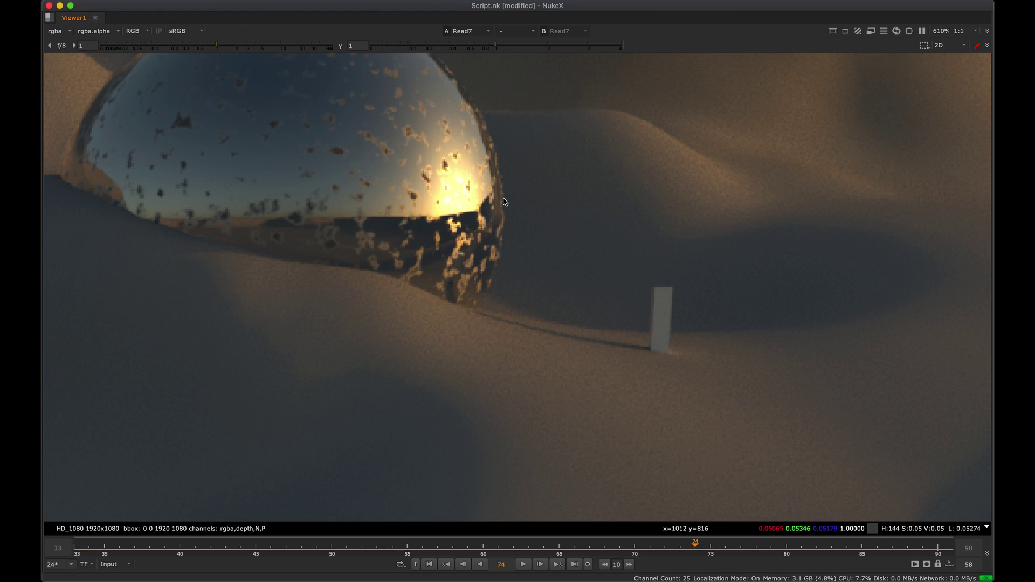
pyautogui.scroll(-3, 478, 218)
pyautogui.scroll(3, 542, 219)
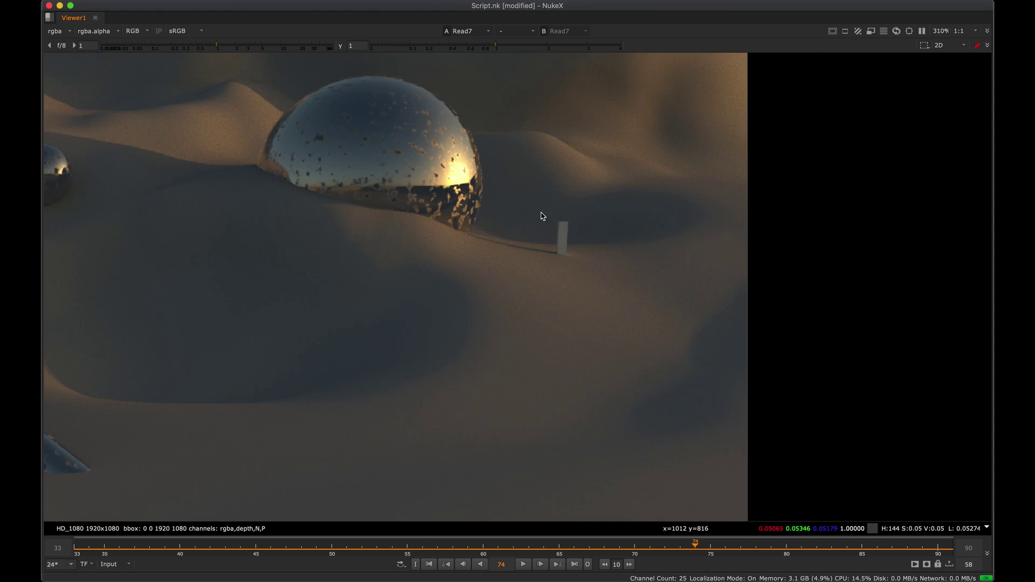
pyautogui.scroll(-5, 572, 247)
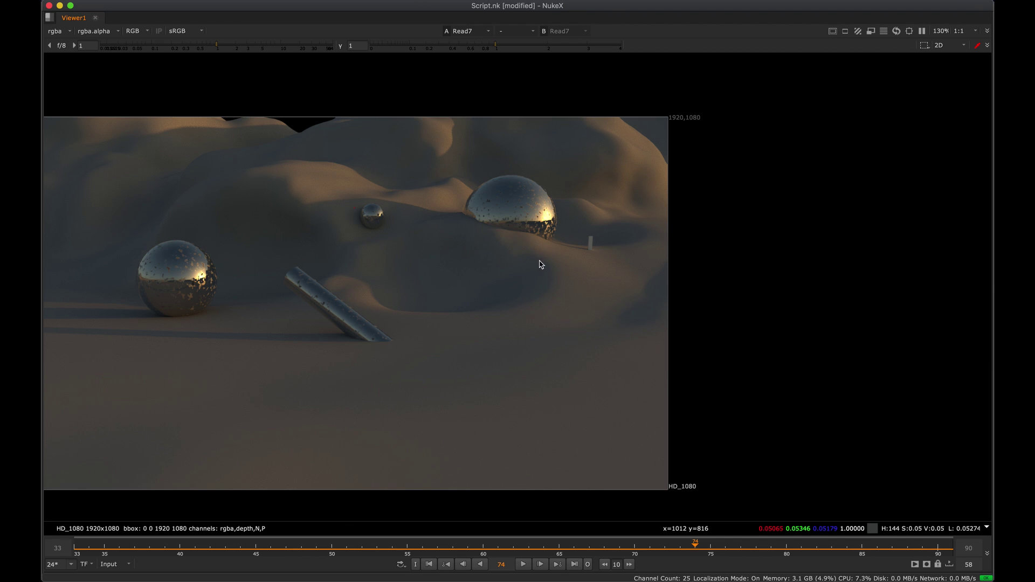
pyautogui.moveTo(538, 200); pyautogui.dragTo(734, 147, button='middle')
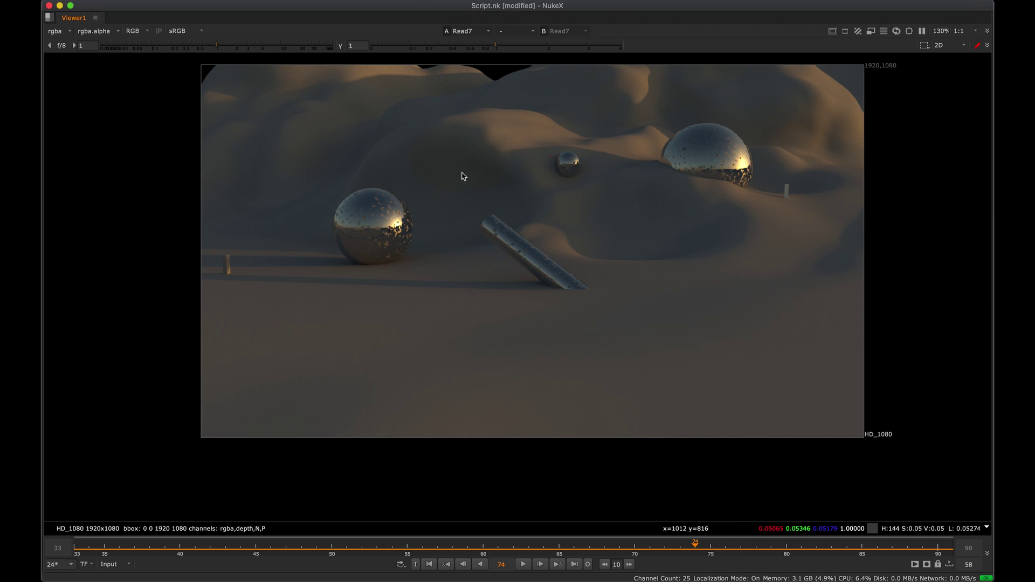
pyautogui.moveTo(462, 177); pyautogui.dragTo(364, 223, button='middle')
pyautogui.hscroll(-5, 400, 243)
pyautogui.scroll(2, 399, 242)
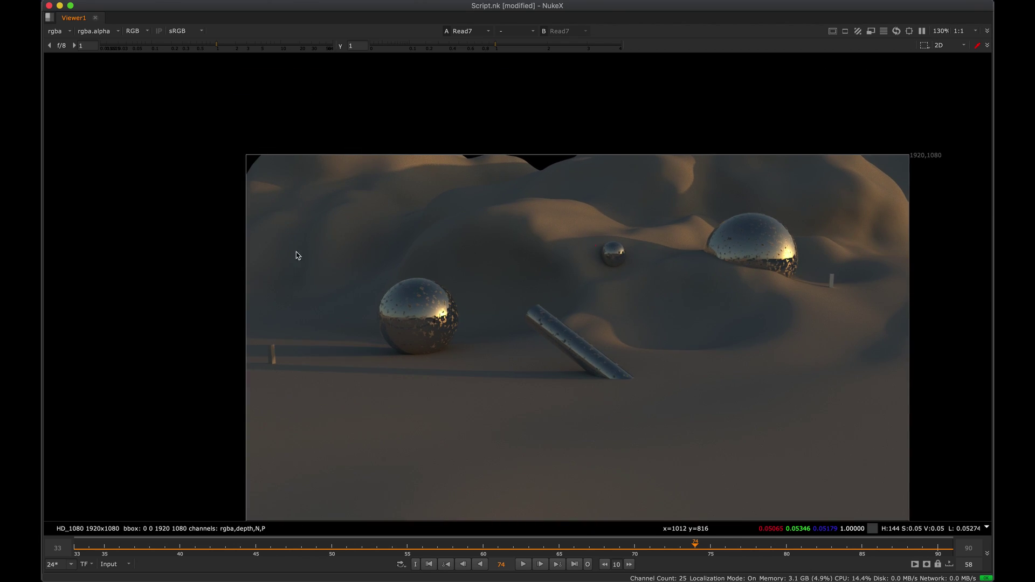
pyautogui.hscroll(5, 358, 289)
pyautogui.scroll(-2, 359, 289)
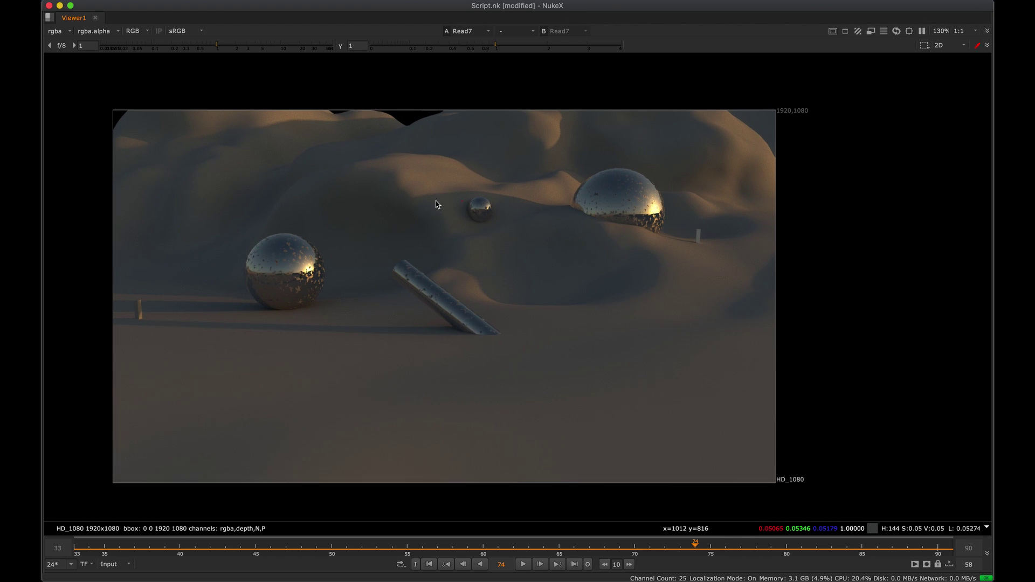
# Scrub the render between frames 80 and 90, finishing on frame 90, and restore the multi-pane layout.
pyautogui.moveTo(884, 547); pyautogui.dragTo(937, 547)
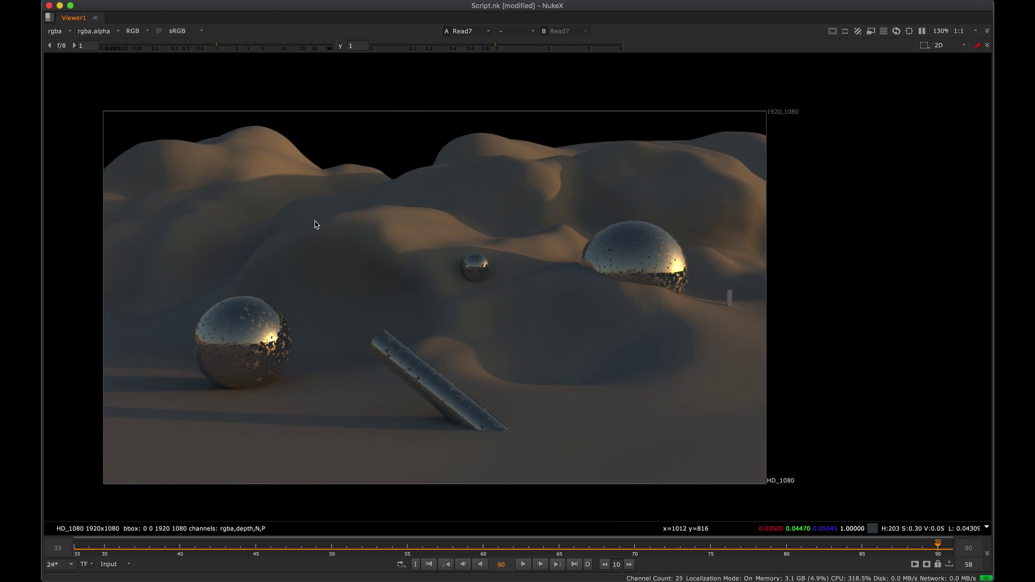
pyautogui.moveTo(448, 284); pyautogui.dragTo(472, 254, button='middle')
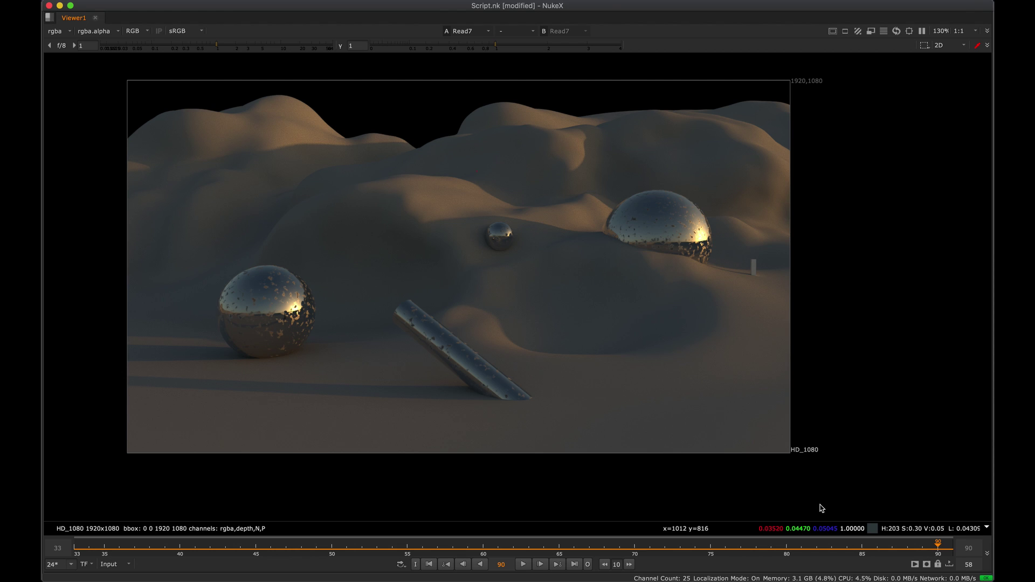
pyautogui.press('j')
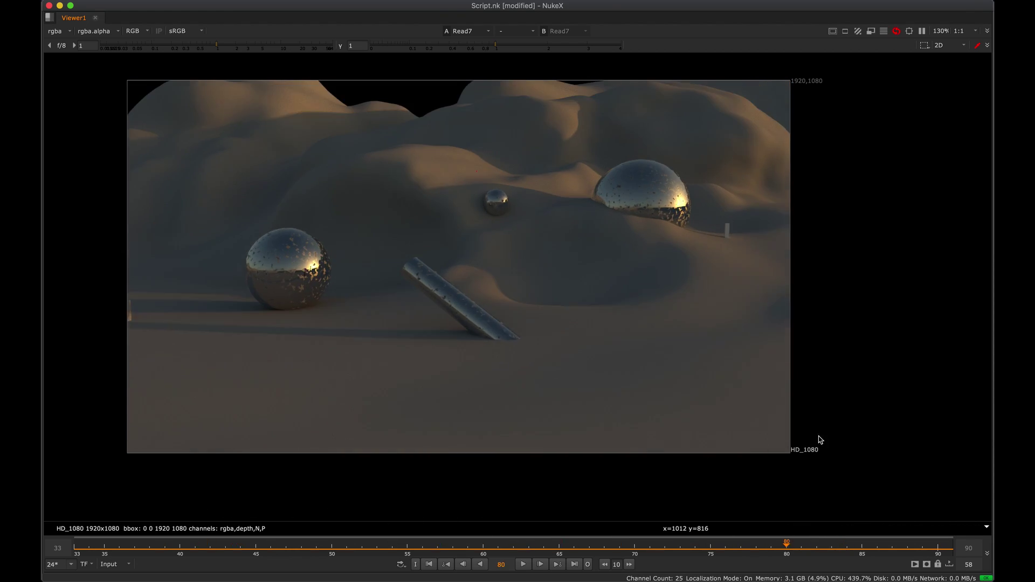
pyautogui.moveTo(819, 440); pyautogui.dragTo(927, 465)
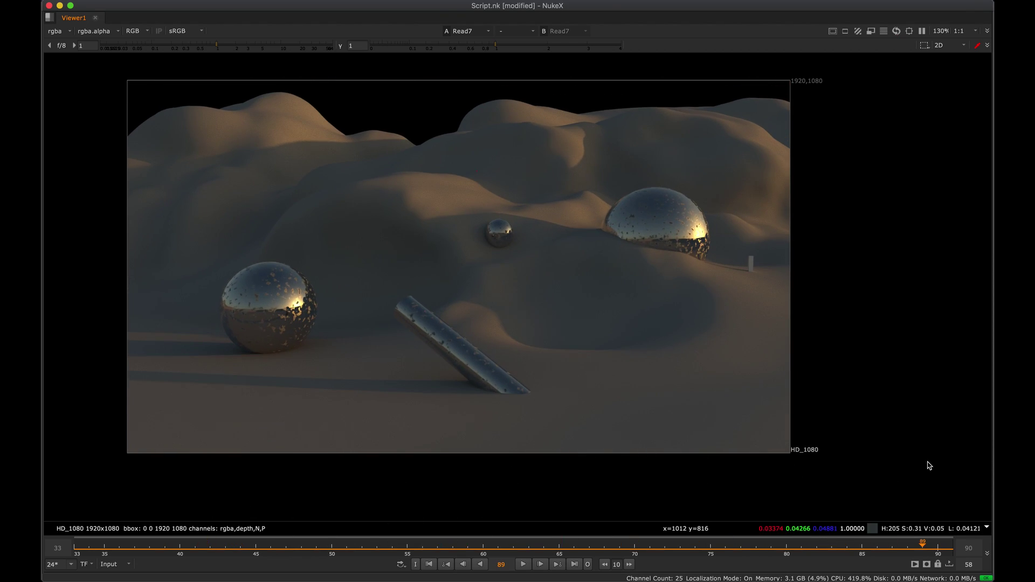
pyautogui.press('space')
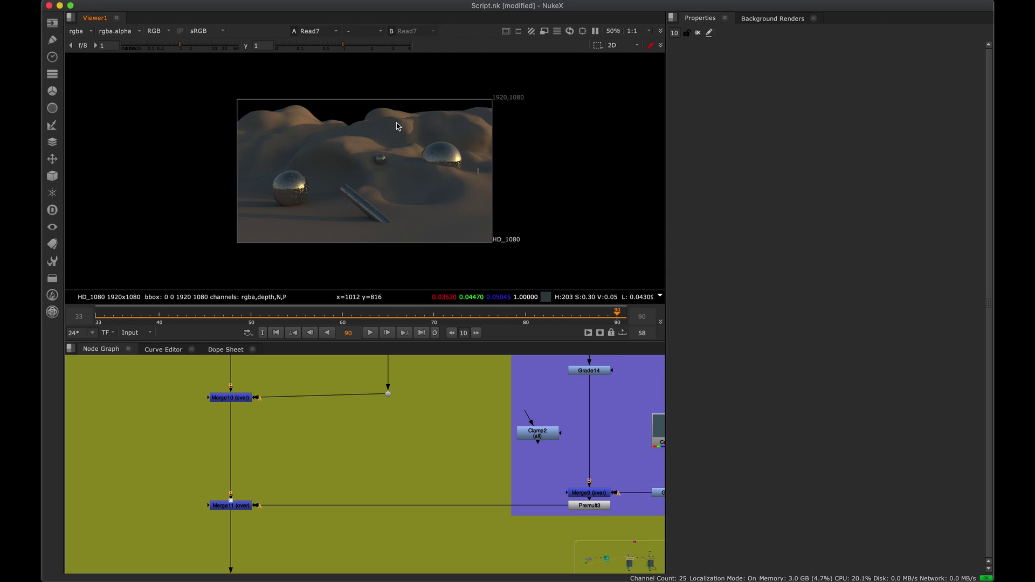
# Create a Card3D node in the empty space below Scene2_Camera5 in the Showing the problem group.
pyautogui.scroll(-6, 381, 408)
pyautogui.moveTo(360, 415); pyautogui.dragTo(357, 476, button='middle')
pyautogui.scroll(6, 329, 443)
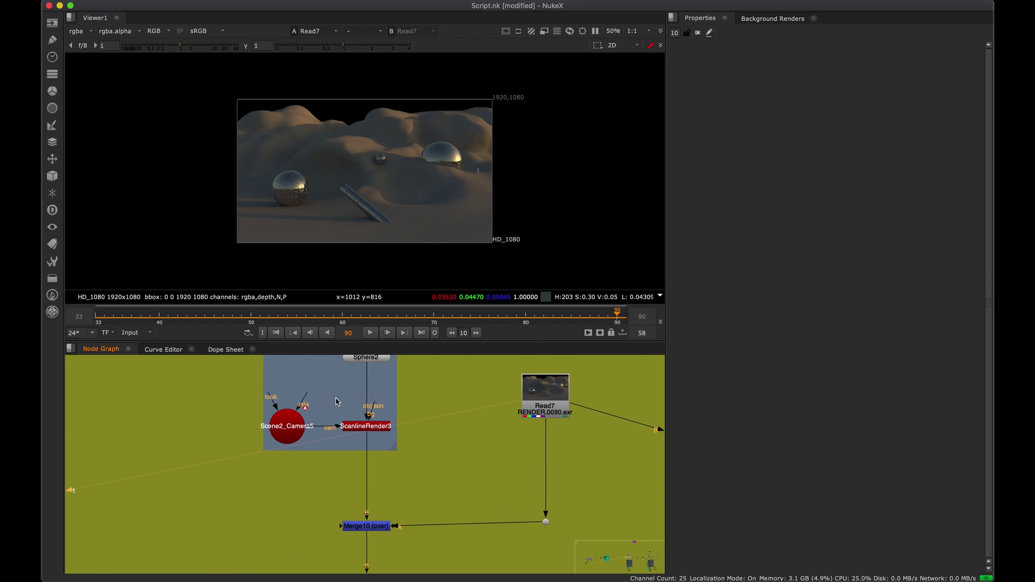
pyautogui.moveTo(261, 474); pyautogui.dragTo(319, 455, button='middle')
pyautogui.press('Tab')
pyautogui.write('card')
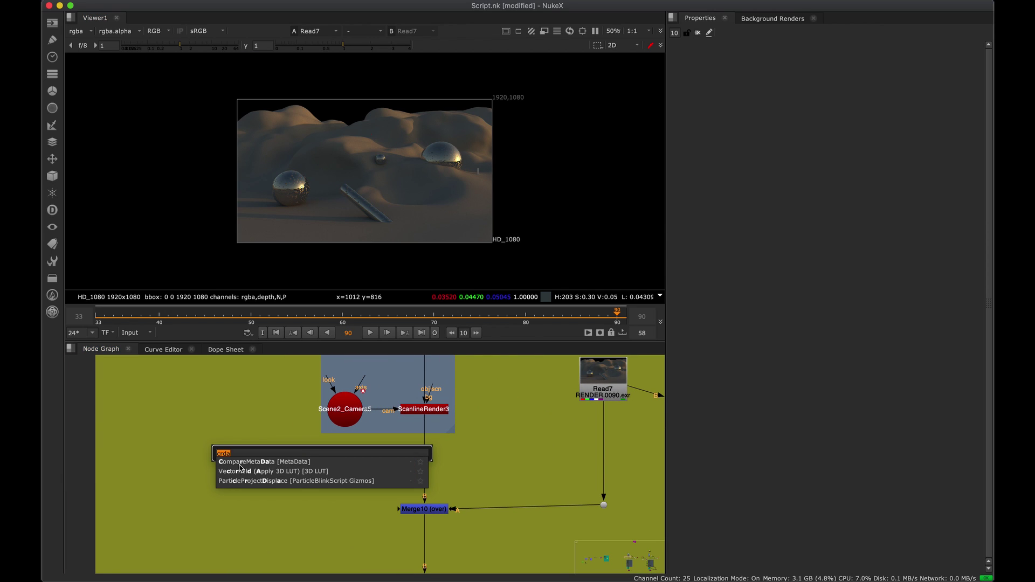
pyautogui.write('3d')
pyautogui.click(240, 464)
pyautogui.moveTo(322, 446); pyautogui.dragTo(298, 477)
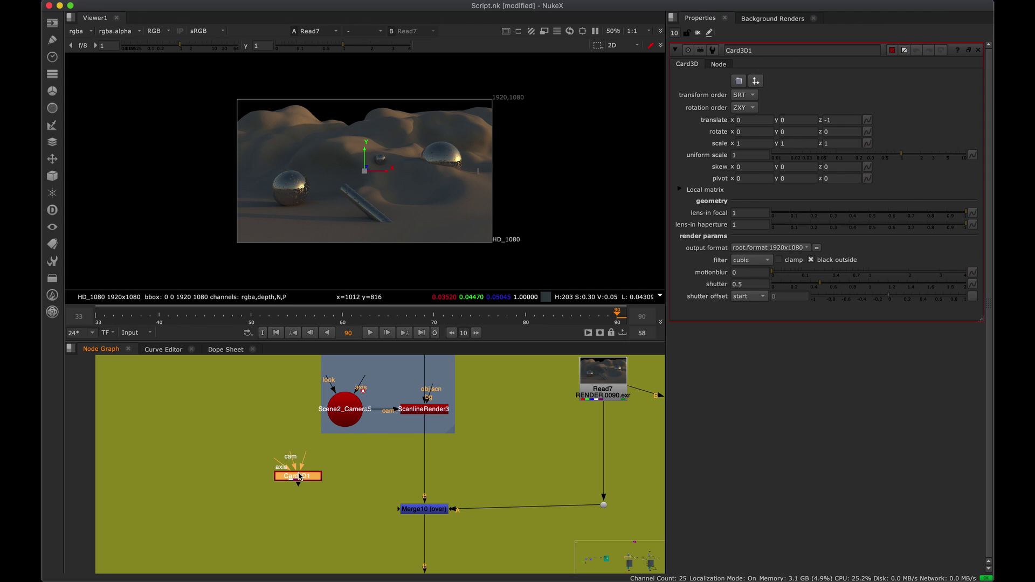
# Feed a Roto node into Card3D1 and connect Scene2_Camera5 to the card's cam input.
pyautogui.scroll(5, 296, 480)
pyautogui.press('o')
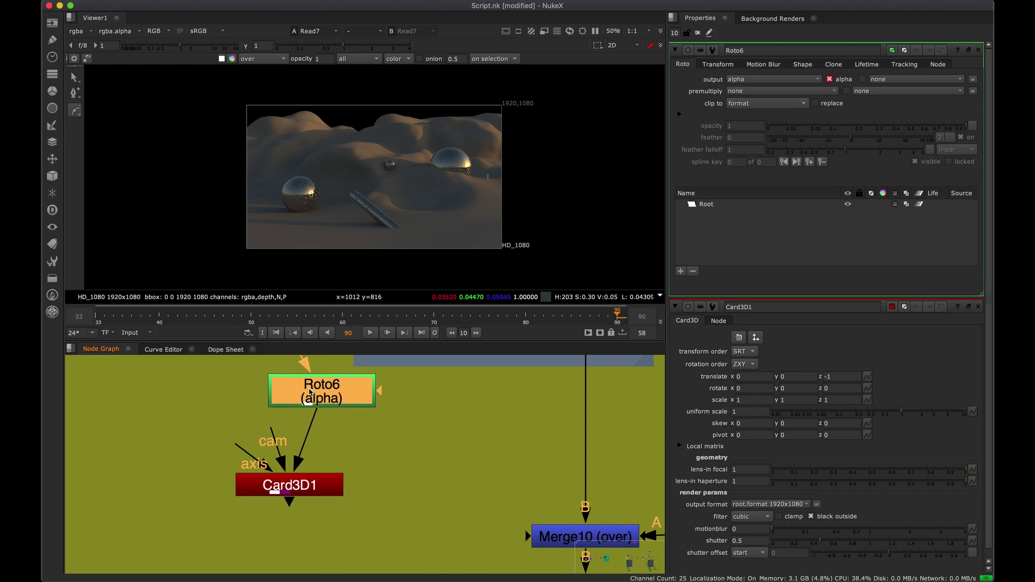
pyautogui.scroll(-2, 325, 452)
pyautogui.scroll(-1, 326, 452)
pyautogui.moveTo(332, 462); pyautogui.dragTo(304, 465)
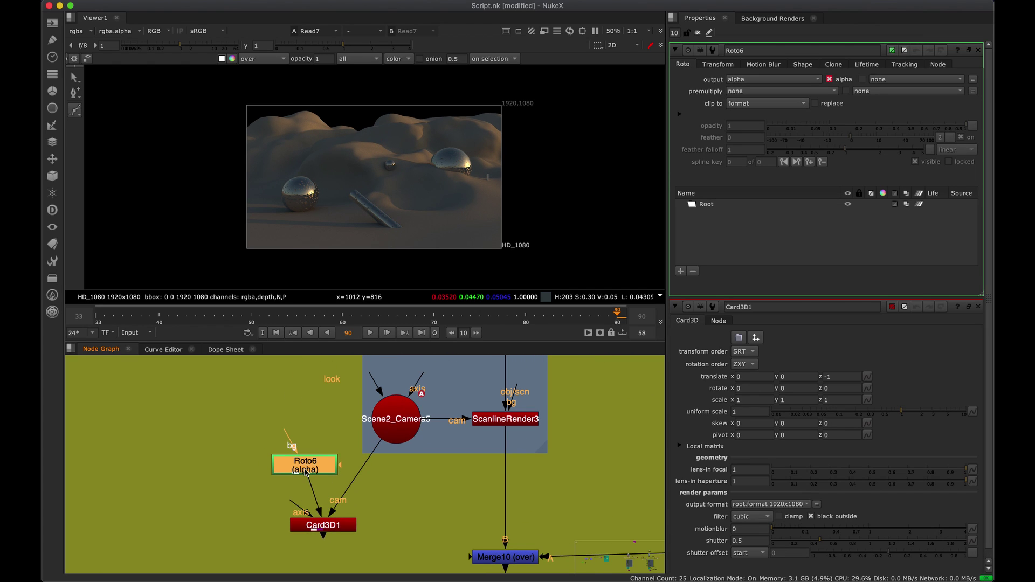
# Draw a closed Bezier roto shape around the dune hollow and the large sphere, and hide the viewer overlay.
pyautogui.click(437, 162)
pyautogui.moveTo(409, 186); pyautogui.dragTo(406, 207)
pyautogui.moveTo(417, 223); pyautogui.dragTo(471, 206)
pyautogui.click(482, 170)
pyautogui.click(465, 153)
pyautogui.click(431, 162)
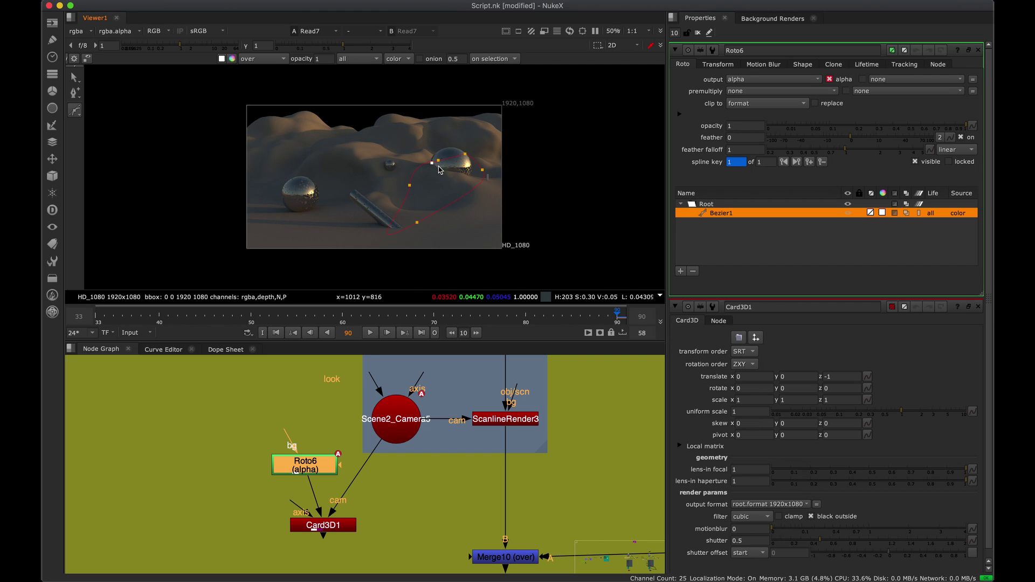
pyautogui.press('q')
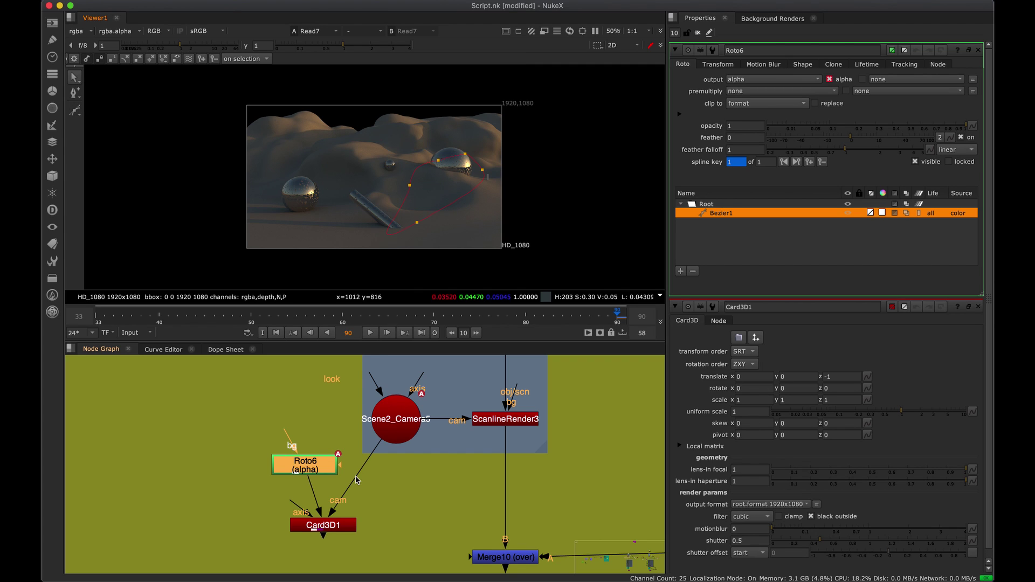
# Delete the Card3D1 and Roto6 nodes.
pyautogui.moveTo(405, 418); pyautogui.dragTo(431, 397, button='middle')
pyautogui.moveTo(422, 437); pyautogui.dragTo(251, 548)
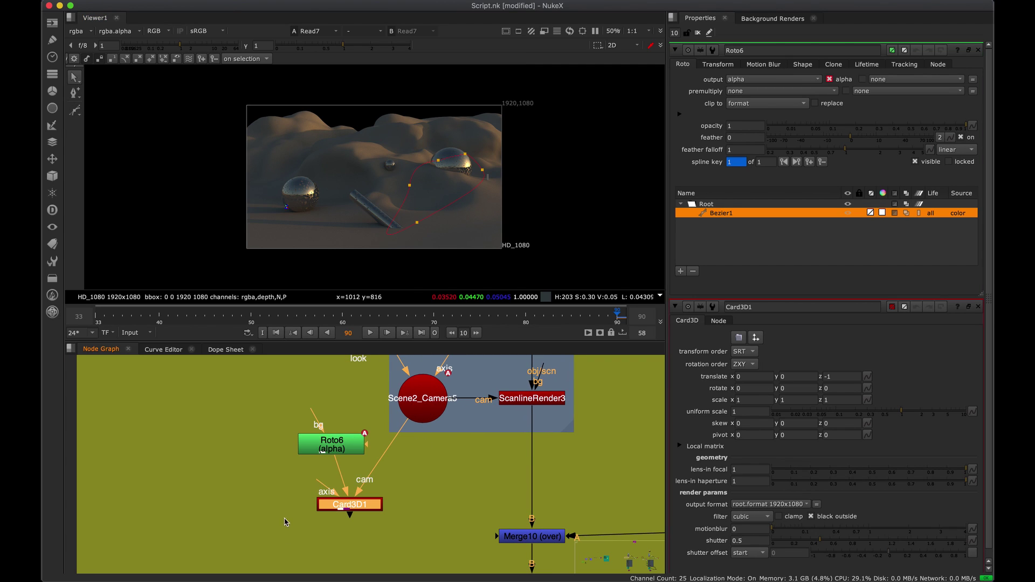
pyautogui.press('Delete')
pyautogui.click(332, 447)
pyautogui.press('Delete')
# Examine the curved dune surfaces around the large sphere and the tilted cylinder in the render.
pyautogui.scroll(6, 447, 196)
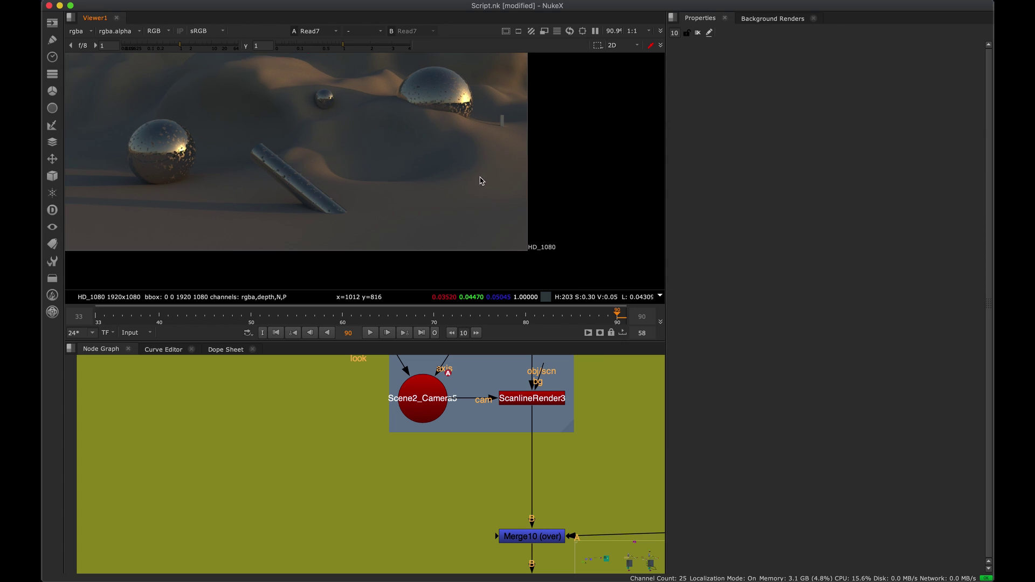
pyautogui.scroll(2, 429, 134)
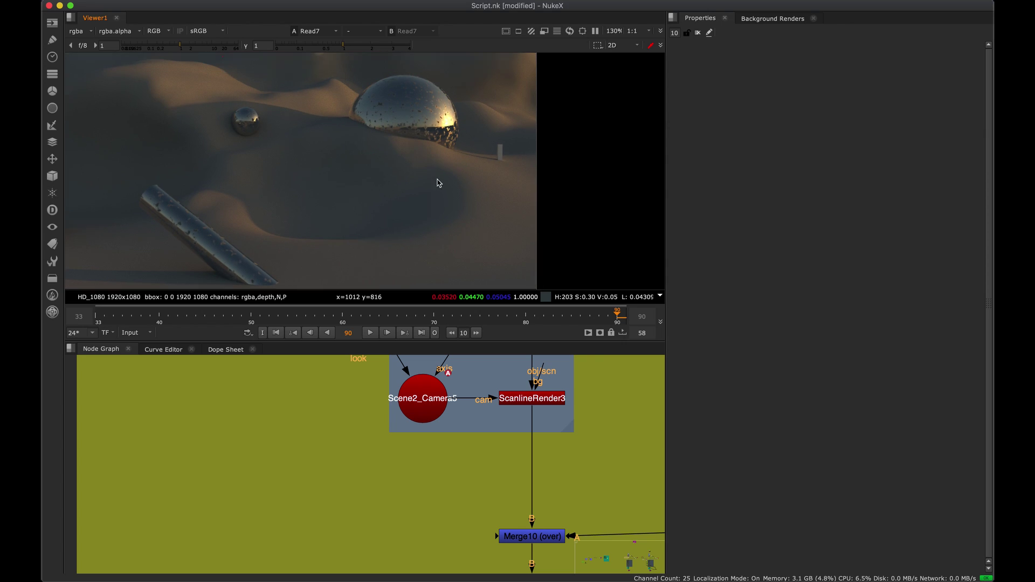
pyautogui.scroll(-3, 436, 180)
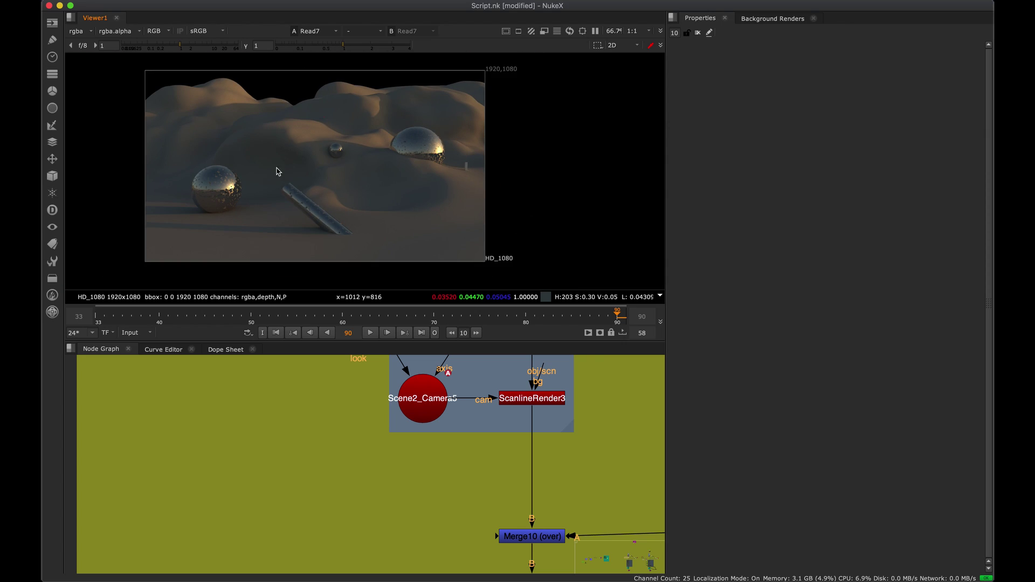
pyautogui.scroll(1, 300, 194)
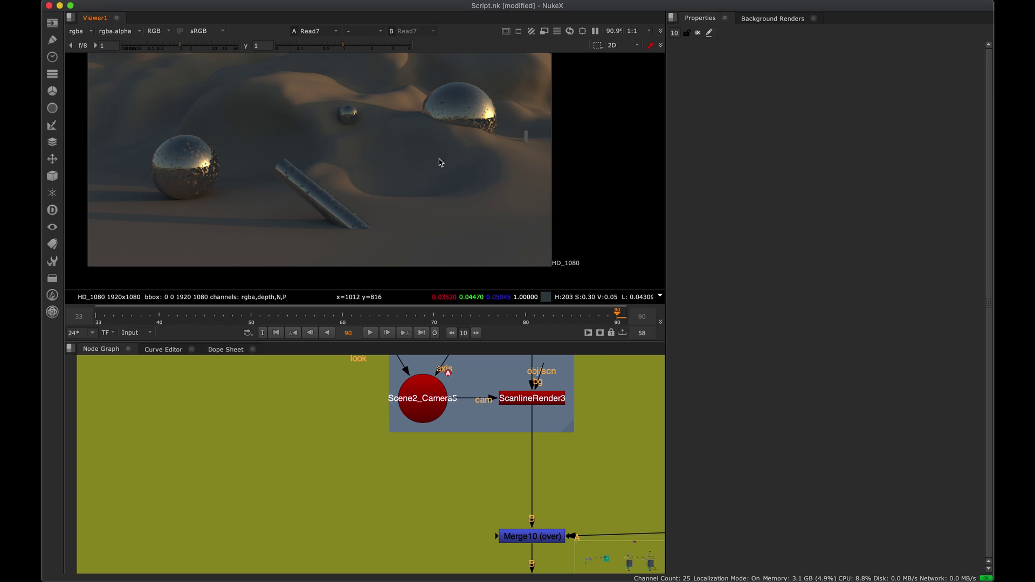
pyautogui.scroll(-2, 421, 210)
# Display RotoPaint2, the final output of the Showing the problem group, in the viewer.
pyautogui.scroll(-5, 348, 417)
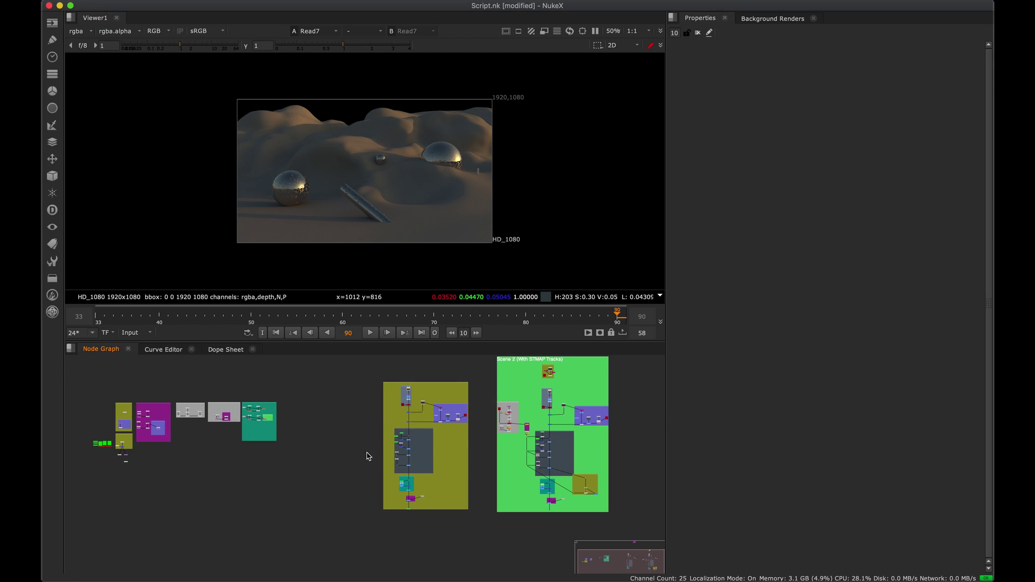
pyautogui.scroll(6, 355, 455)
pyautogui.press('1')
pyautogui.press('space')
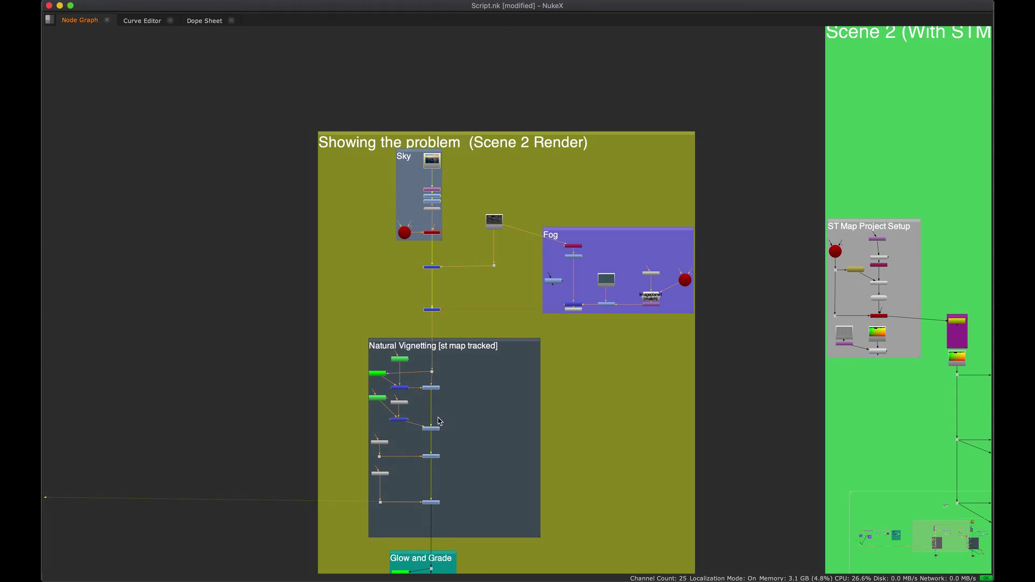
pyautogui.moveTo(423, 467); pyautogui.dragTo(432, 369, button='middle')
pyautogui.press('space')
pyautogui.moveTo(434, 560); pyautogui.dragTo(410, 431, button='middle')
pyautogui.click(413, 469)
pyautogui.press('1')
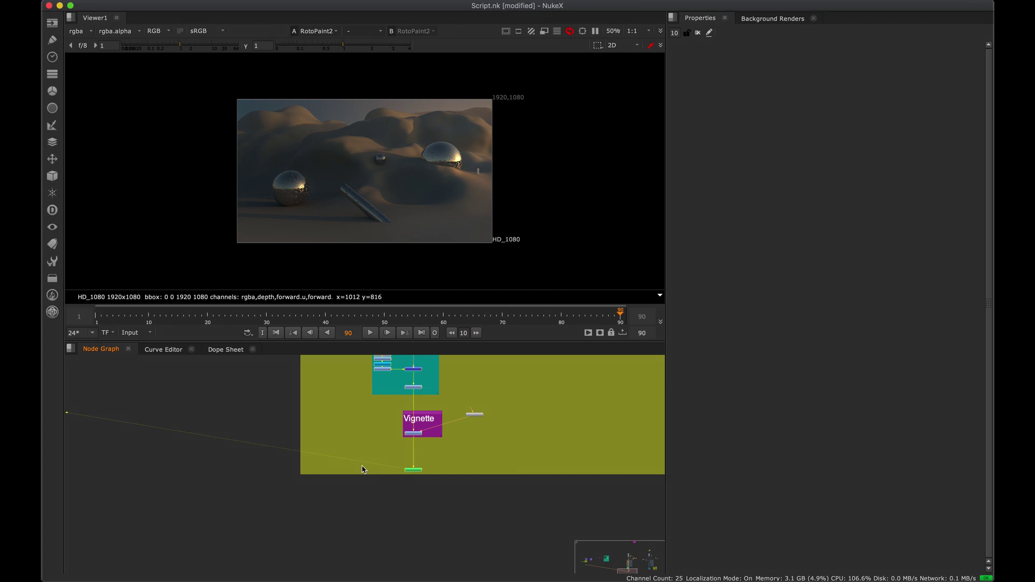
# Assign Dot20 and Grade19 from the Natural Vignetting setup to viewer inputs 1 and 2 for comparison.
pyautogui.moveTo(397, 396); pyautogui.dragTo(371, 548, button='middle')
pyautogui.moveTo(385, 372)
pyautogui.mouseDown(button='middle')
pyautogui.moveTo(395, 501)
pyautogui.moveTo(387, 372)
pyautogui.mouseUp(button='middle')
pyautogui.scroll(2, 397, 473)
pyautogui.click(390, 429)
pyautogui.press('2')
pyautogui.moveTo(415, 503); pyautogui.dragTo(356, 543)
pyautogui.press('1')
pyautogui.press('2')
# Compare Dot20 and Grade19 up close around the large sphere, the pillar and the dune hollow.
pyautogui.scroll(5, 450, 168)
pyautogui.press('1')
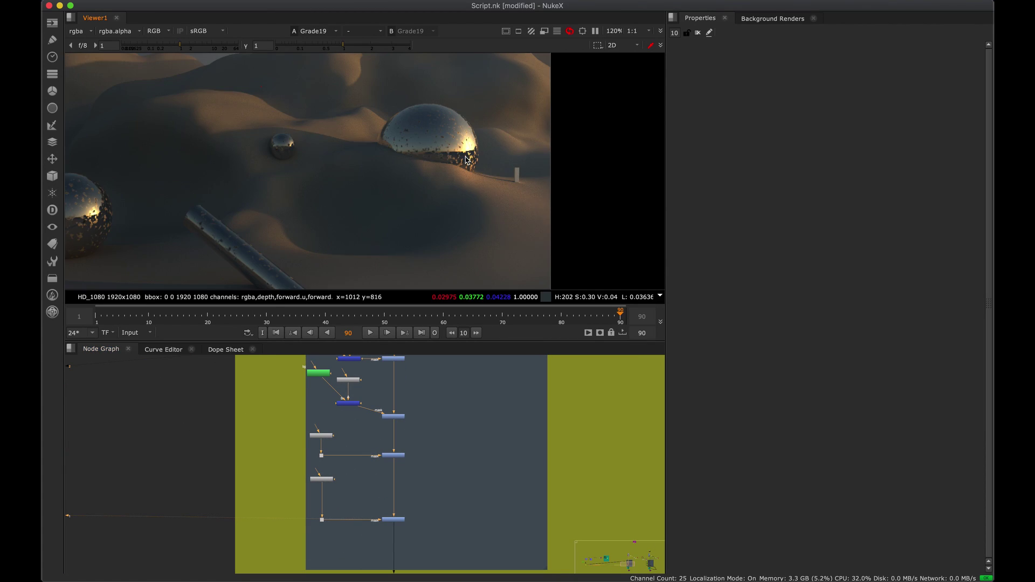
pyautogui.press('2')
pyautogui.press('1')
pyautogui.scroll(5, 484, 174)
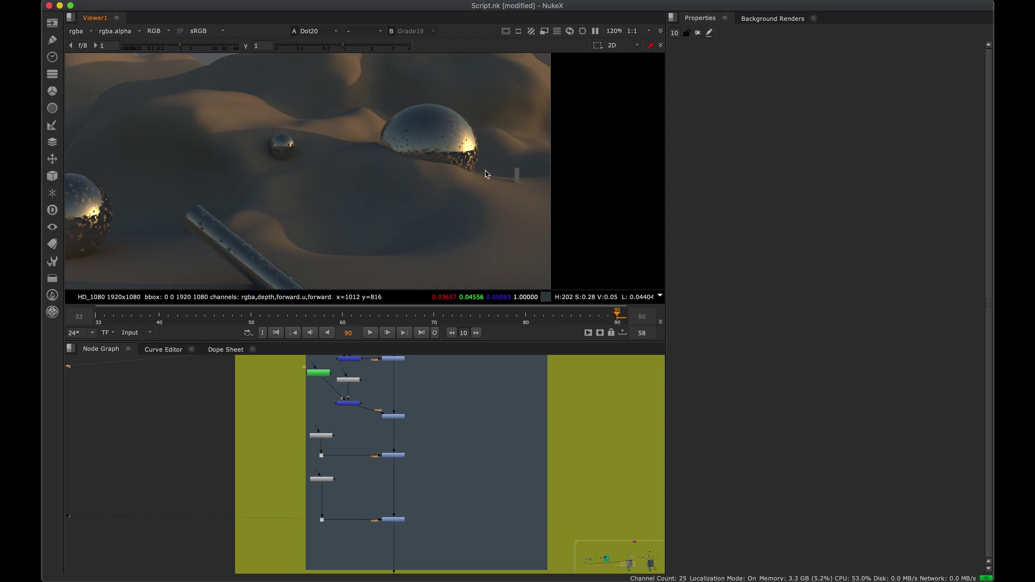
pyautogui.press('1')
pyautogui.scroll(-8, 496, 180)
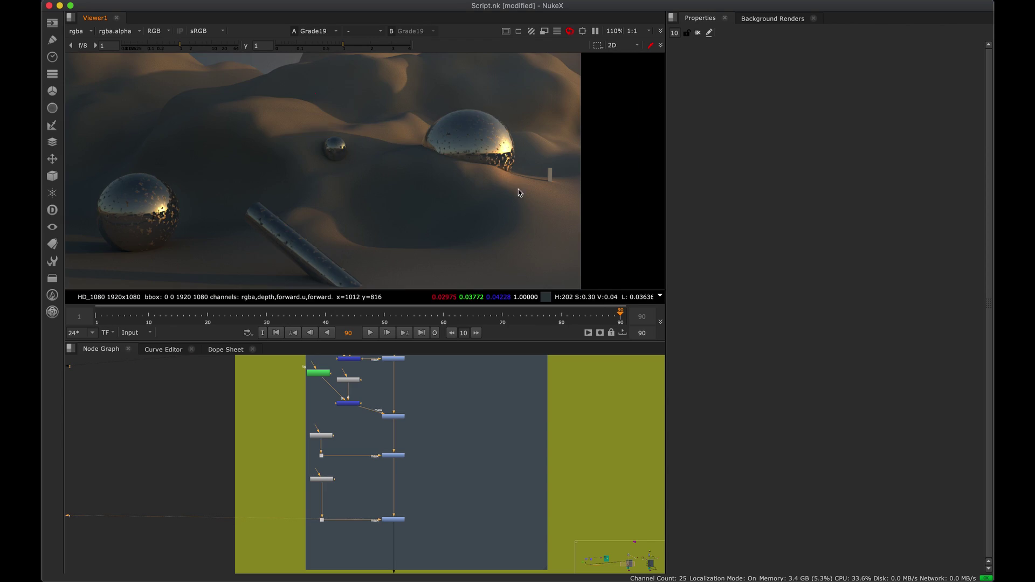
pyautogui.moveTo(398, 196); pyautogui.dragTo(431, 161, button='middle')
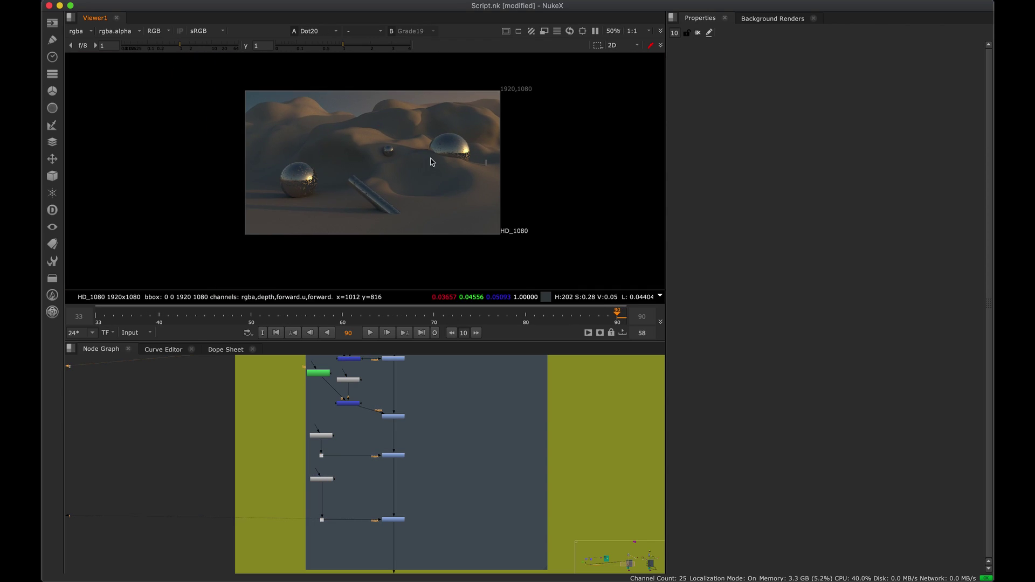
# Compare the whole frame before and after the natural vignetting grades, ending on Grade19.
pyautogui.press('1')
pyautogui.press('2')
pyautogui.press('1')
pyautogui.press('2')
pyautogui.press('1')
pyautogui.press('1')
pyautogui.press('2')
pyautogui.press('1')
pyautogui.press('2')
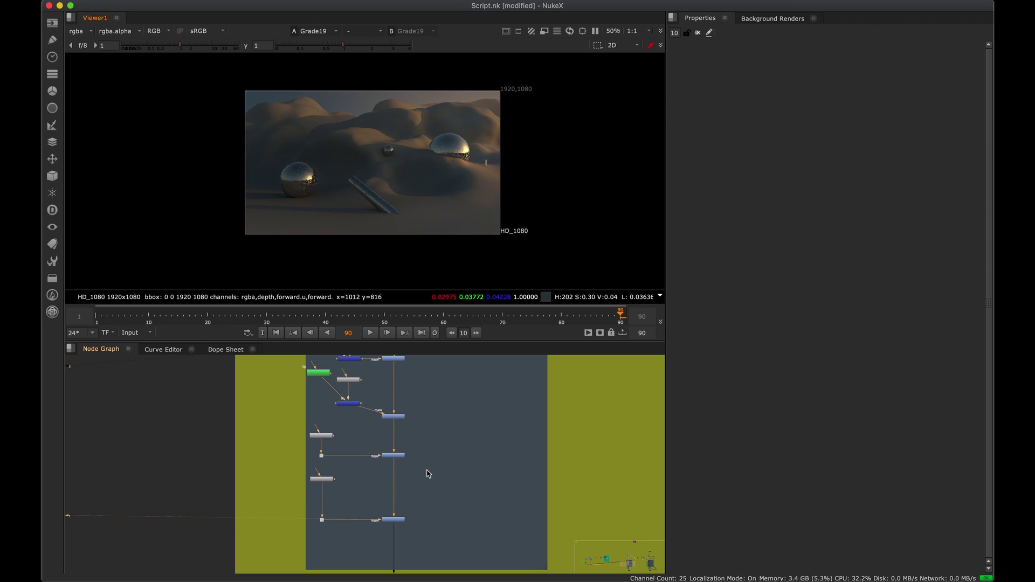
# Display the RotoPaint2 output at frame 89 and examine its drawn arrows in the enlarged viewer.
pyautogui.press('1')
pyautogui.moveTo(425, 474); pyautogui.dragTo(415, 418, button='middle')
pyautogui.press('2')
pyautogui.scroll(-3, 415, 418)
pyautogui.moveTo(406, 533); pyautogui.dragTo(407, 419, button='middle')
pyautogui.moveTo(423, 486); pyautogui.dragTo(342, 543)
pyautogui.press('2')
pyautogui.press('Left')
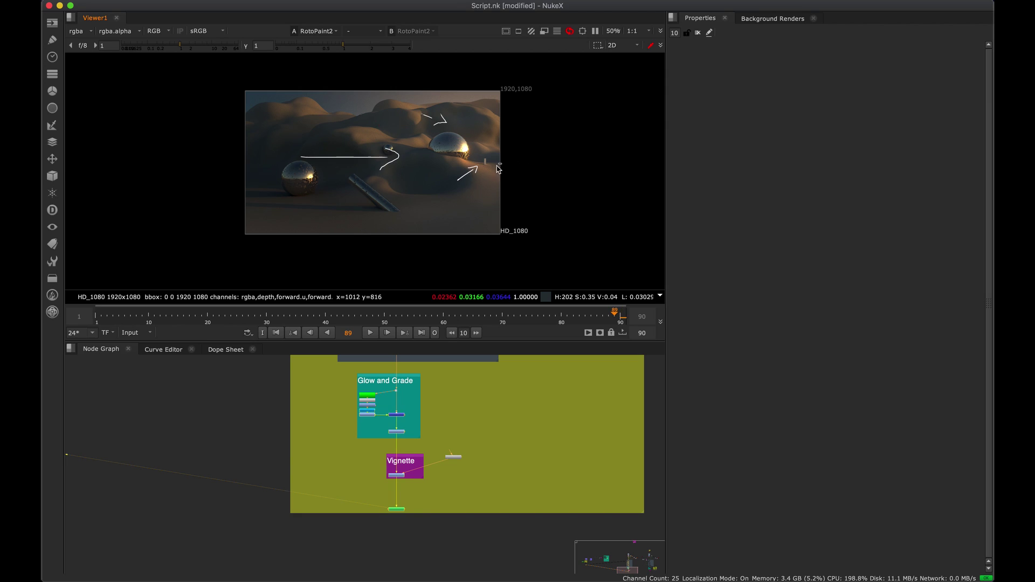
pyautogui.press('space')
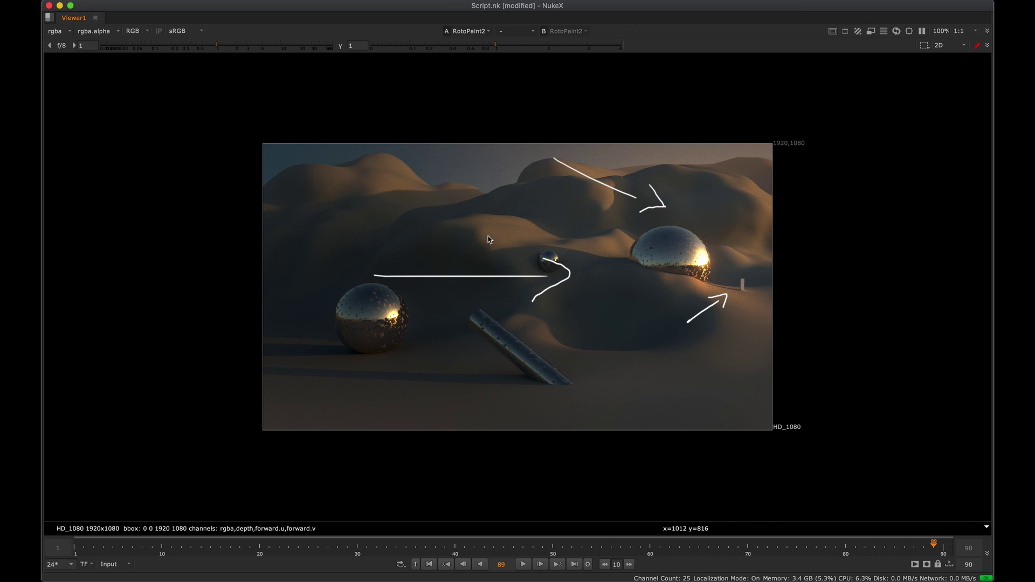
pyautogui.press('space')
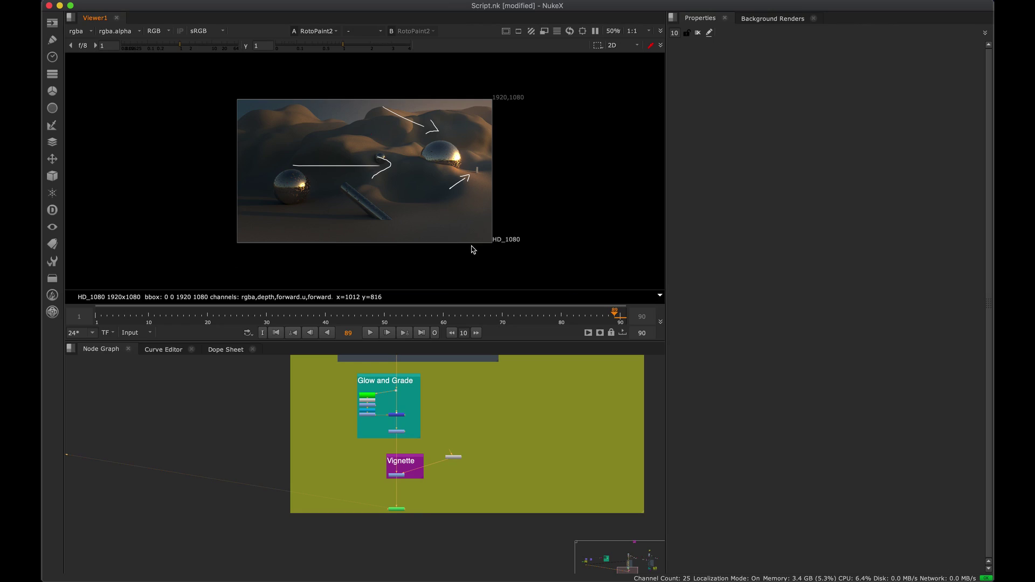
# Display Grade19 and inspect the untracked vignetting grades in the enlarged viewer at frames 46 and 77.
pyautogui.moveTo(396, 378); pyautogui.dragTo(413, 423, button='middle')
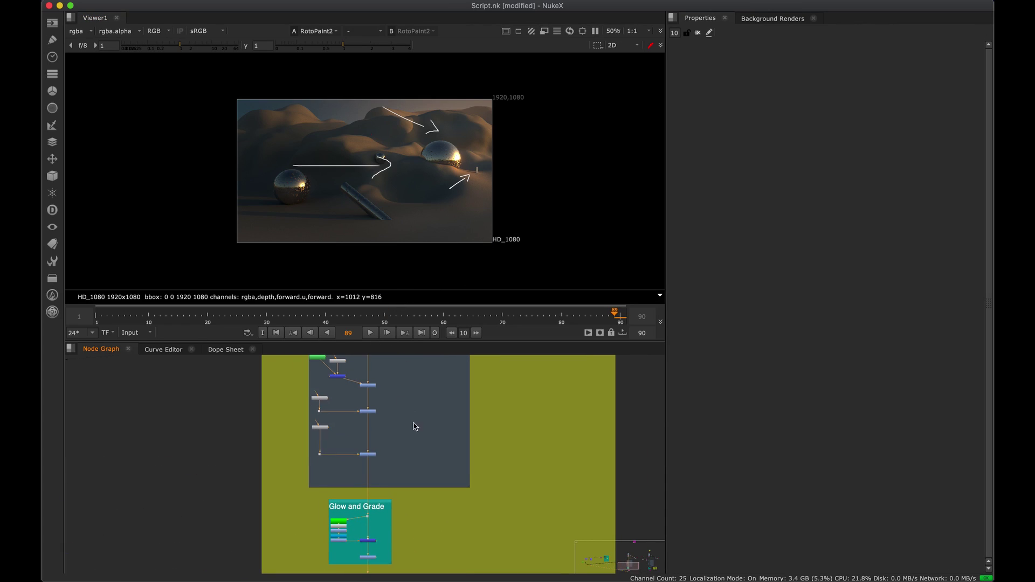
pyautogui.press('1')
pyautogui.moveTo(584, 315); pyautogui.dragTo(360, 314)
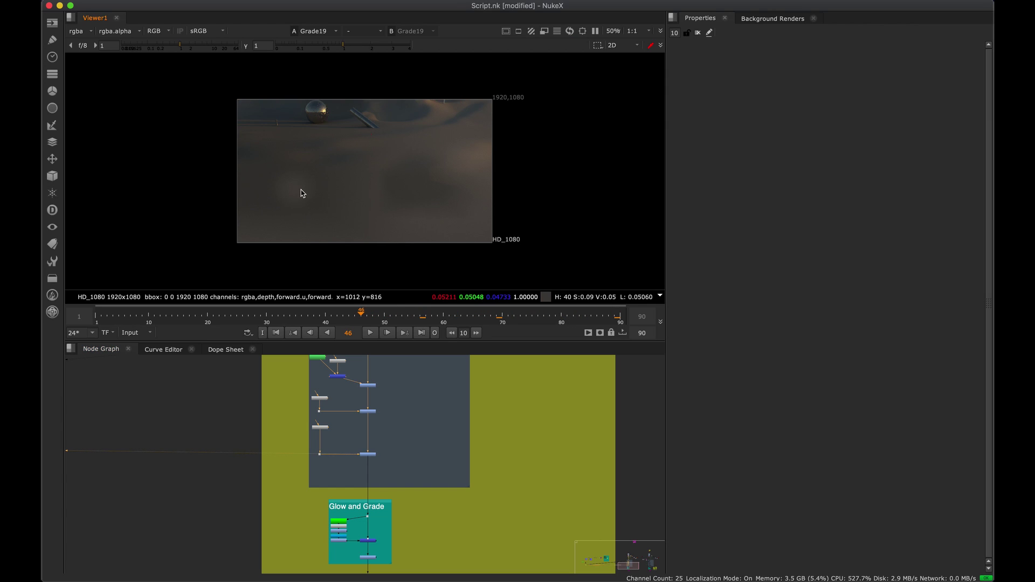
pyautogui.press('space')
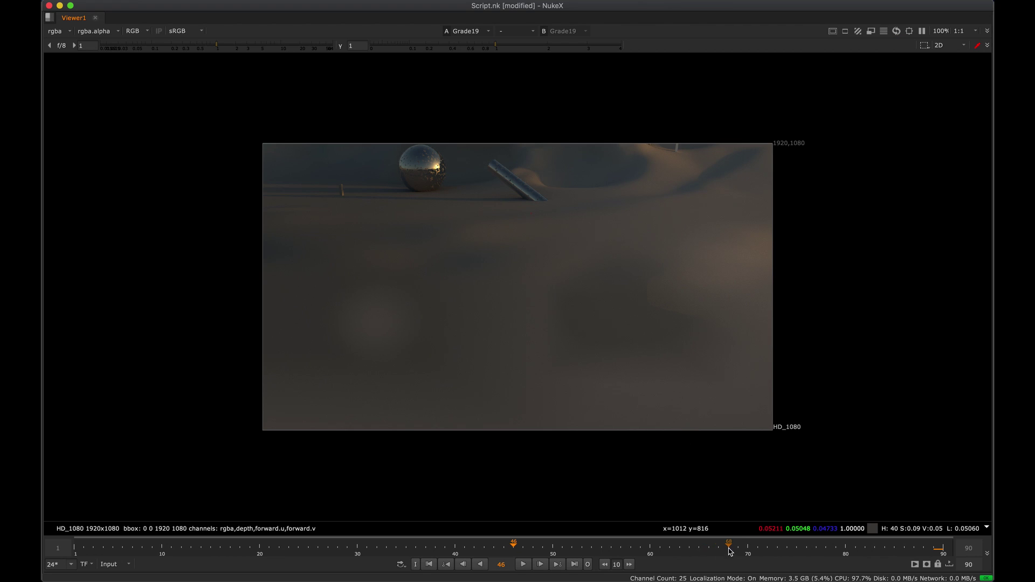
pyautogui.click(777, 545)
pyautogui.click(804, 557)
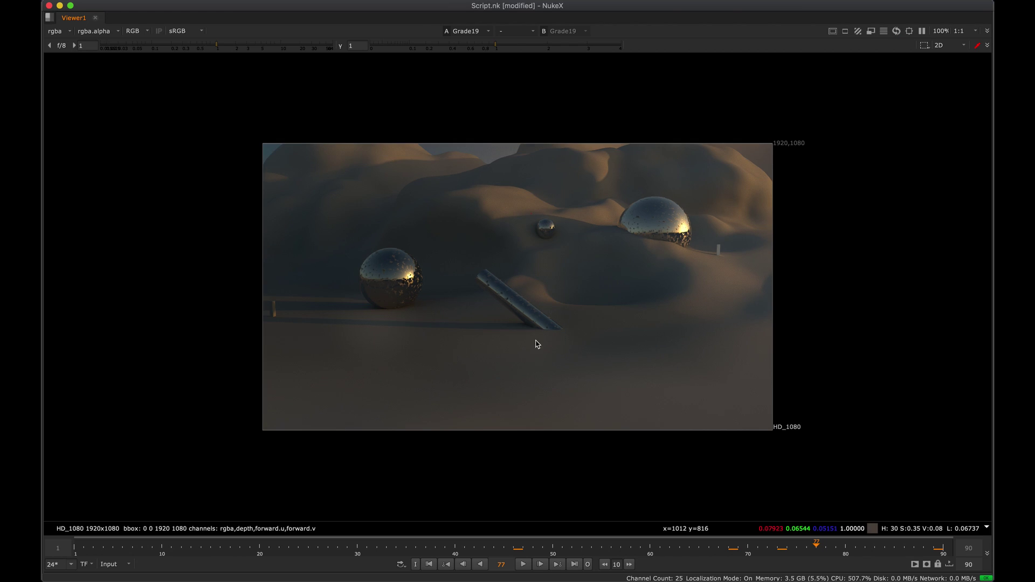
# Open Roto5's properties and compare its shape position with the dunes on different frames.
pyautogui.press('space')
pyautogui.scroll(3, 351, 424)
pyautogui.doubleClick(351, 369)
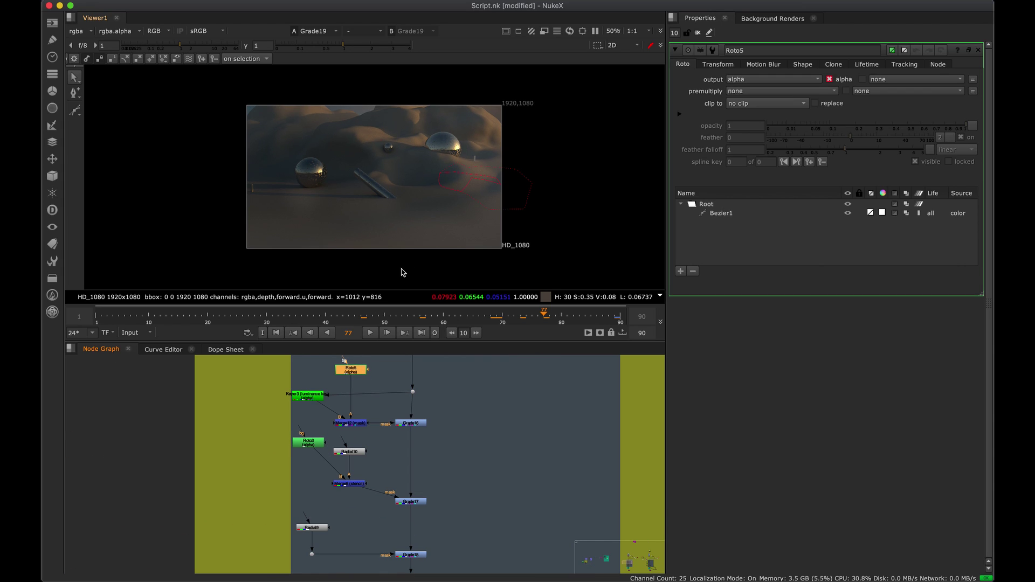
pyautogui.scroll(5, 469, 172)
pyautogui.press('j')
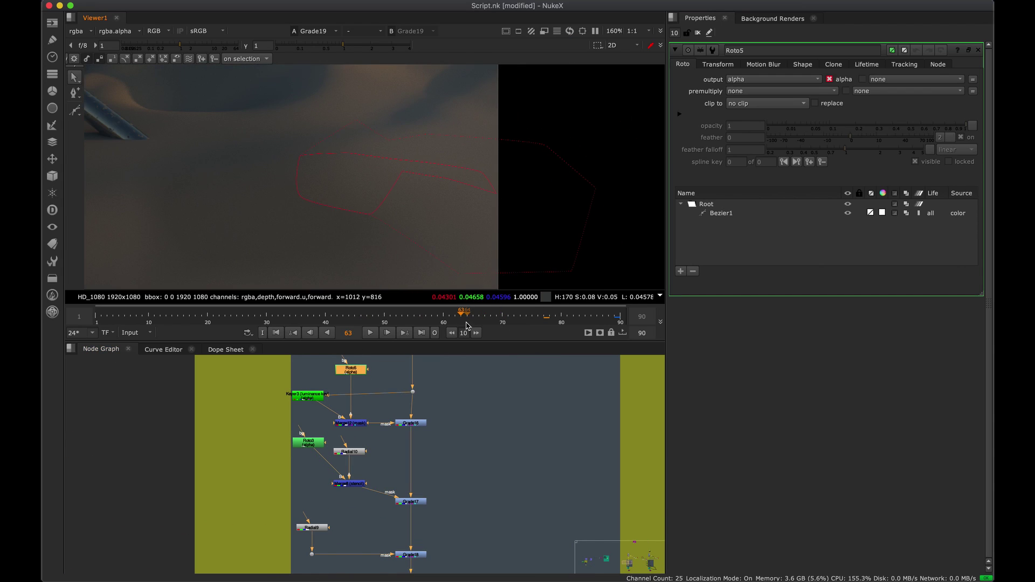
pyautogui.scroll(-5, 434, 205)
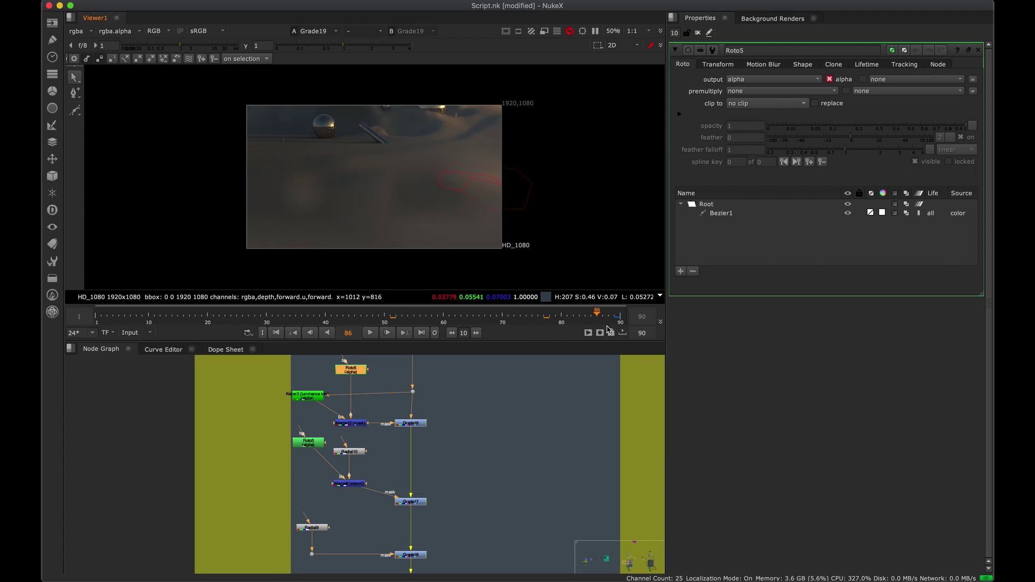
# Save the script.
pyautogui.moveTo(459, 423); pyautogui.dragTo(389, 409, button='middle')
pyautogui.scroll(-3, 389, 409)
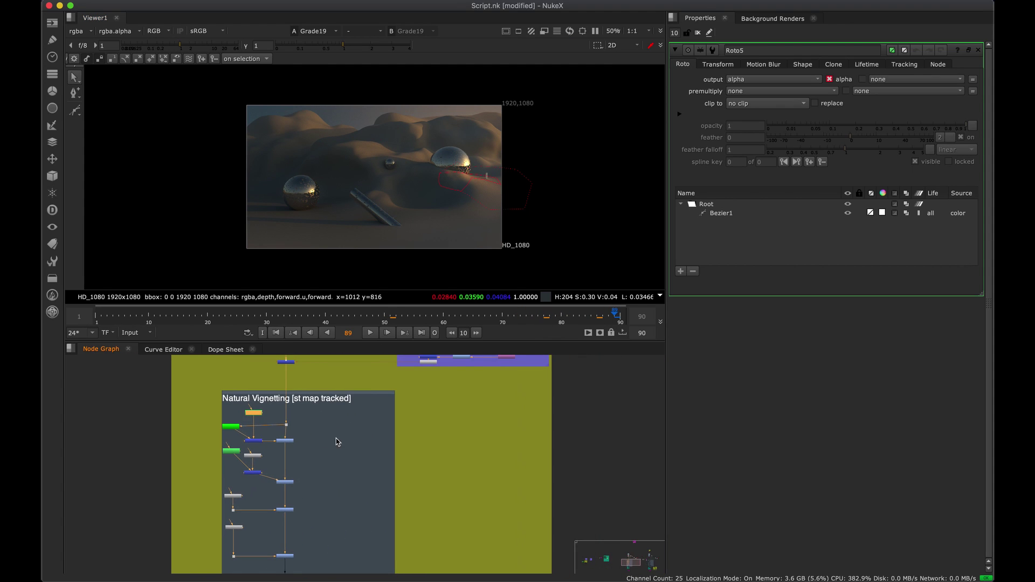
pyautogui.press('space')
pyautogui.scroll(-5, 453, 277)
pyautogui.hotkey('ctrl', 's')
pyautogui.scroll(3, 506, 208)
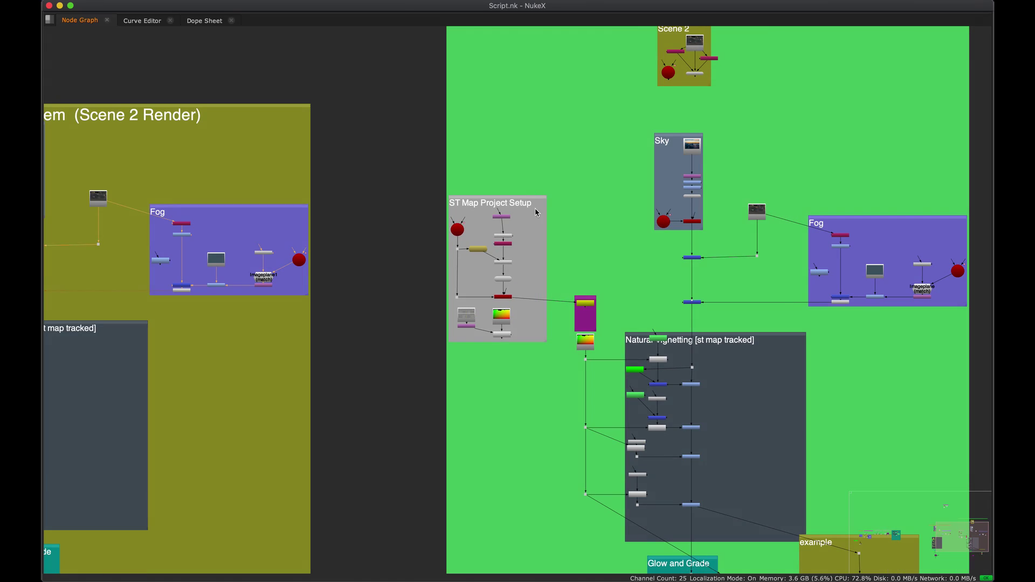
# Display Expression5 from the ST Map Project Setup group in the viewer.
pyautogui.moveTo(535, 208); pyautogui.dragTo(427, 232, button='middle')
pyautogui.scroll(4, 463, 249)
pyautogui.moveTo(418, 271); pyautogui.dragTo(424, 300, button='middle')
pyautogui.click(438, 383)
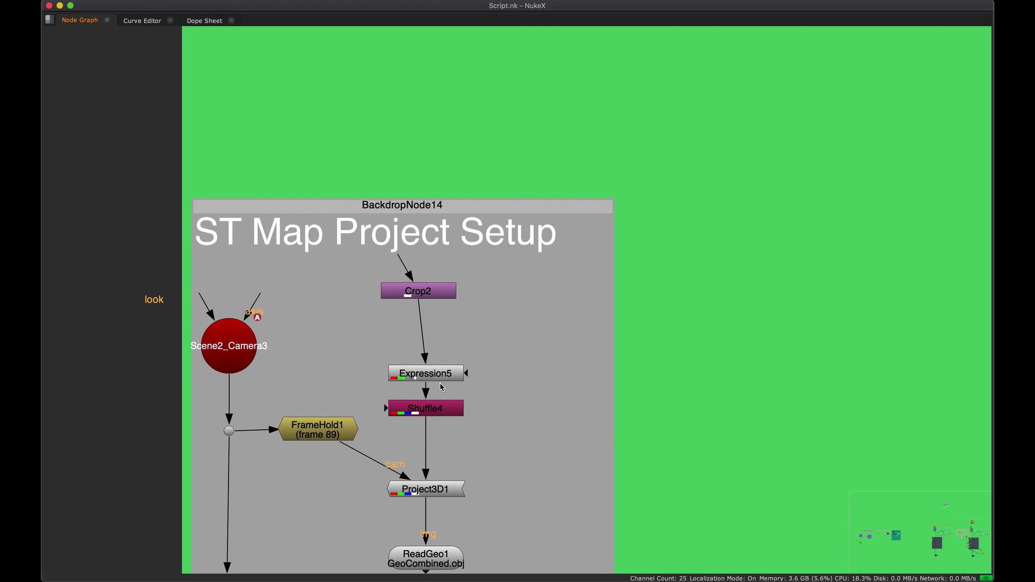
pyautogui.click(442, 373)
pyautogui.press('1')
pyautogui.press('space')
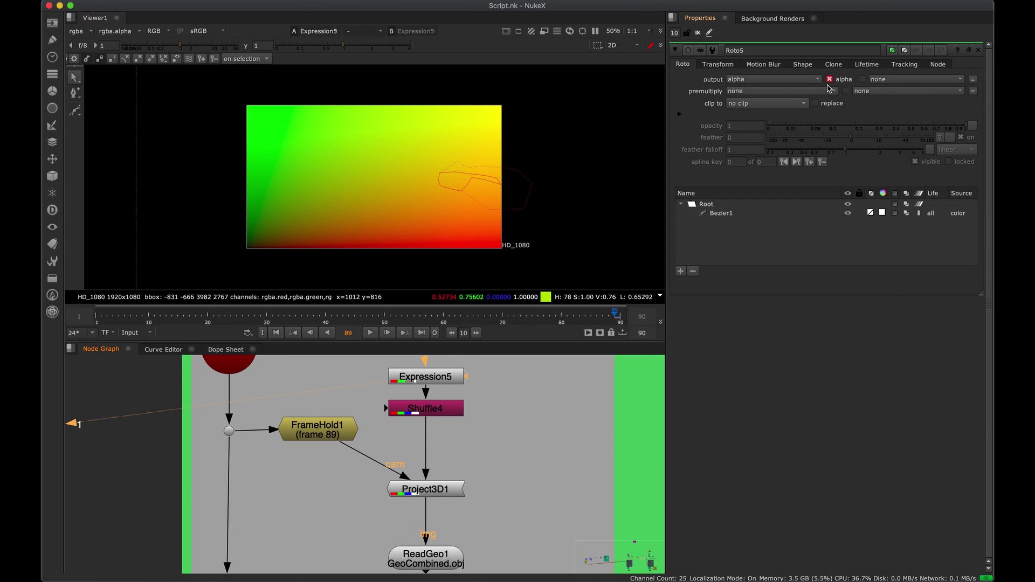
# Close Roto5's properties and open those of Expression5 and Crop2 for inspection.
pyautogui.click(978, 50)
pyautogui.doubleClick(457, 378)
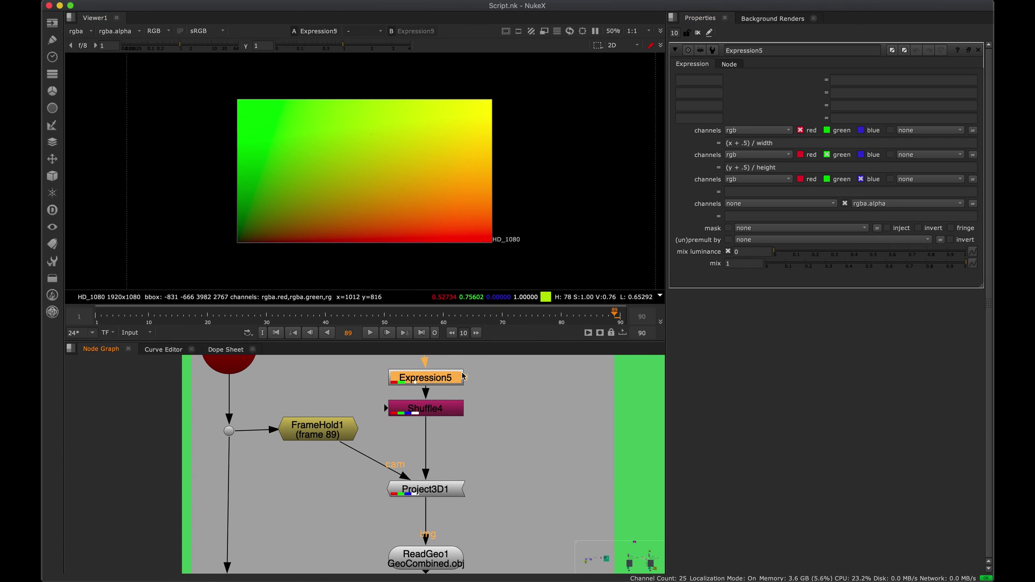
pyautogui.moveTo(457, 378); pyautogui.dragTo(445, 480, button='middle')
pyautogui.moveTo(394, 392); pyautogui.dragTo(402, 417)
pyautogui.doubleClick(402, 416)
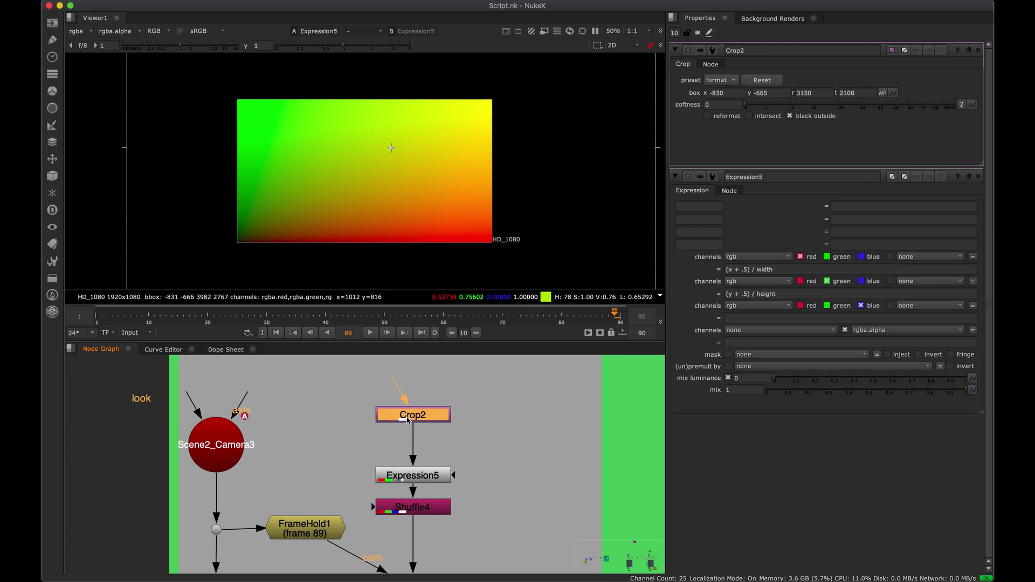
pyautogui.moveTo(404, 415); pyautogui.dragTo(381, 391, button='middle')
# Duplicate ReadGeo1, place the copy beside Project3D1 in the ST Map Project Setup group, and save the script.
pyautogui.press('space')
pyautogui.moveTo(397, 518); pyautogui.dragTo(442, 345, button='middle')
pyautogui.scroll(-2, 442, 345)
pyautogui.moveTo(447, 386); pyautogui.dragTo(441, 366)
pyautogui.press('super+z')
pyautogui.scroll(2, 512, 332)
pyautogui.moveTo(512, 333); pyautogui.dragTo(489, 369, button='middle')
pyautogui.press('super+c')
pyautogui.press('super+v')
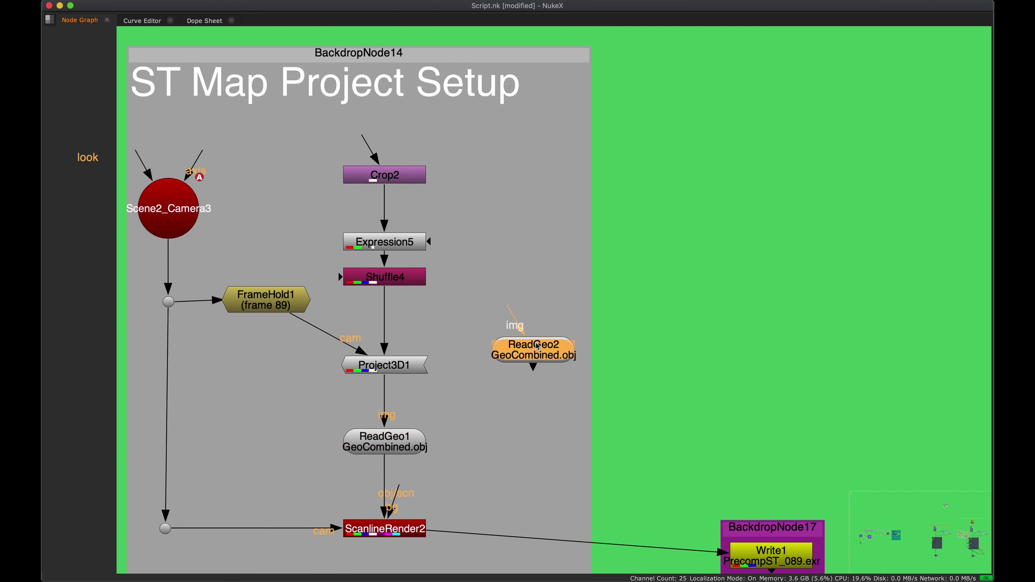
pyautogui.moveTo(525, 348); pyautogui.dragTo(551, 367)
pyautogui.click(620, 398)
pyautogui.press('super+s')
# Display the copied GeoCombined.obj node in the 3D viewer with the whole terrain framed.
pyautogui.click(566, 397)
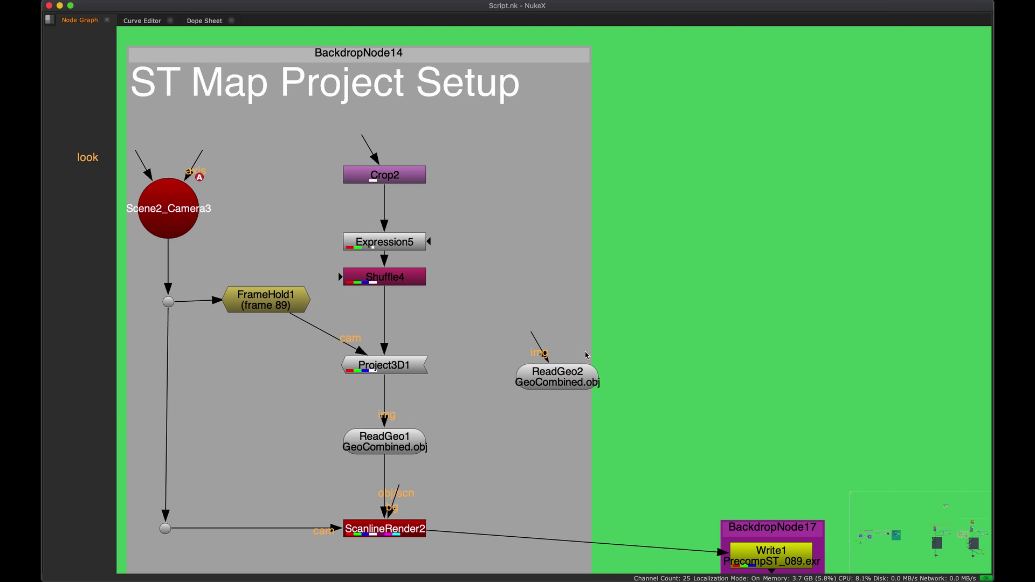
pyautogui.press('space')
pyautogui.click(583, 237)
pyautogui.press('f')
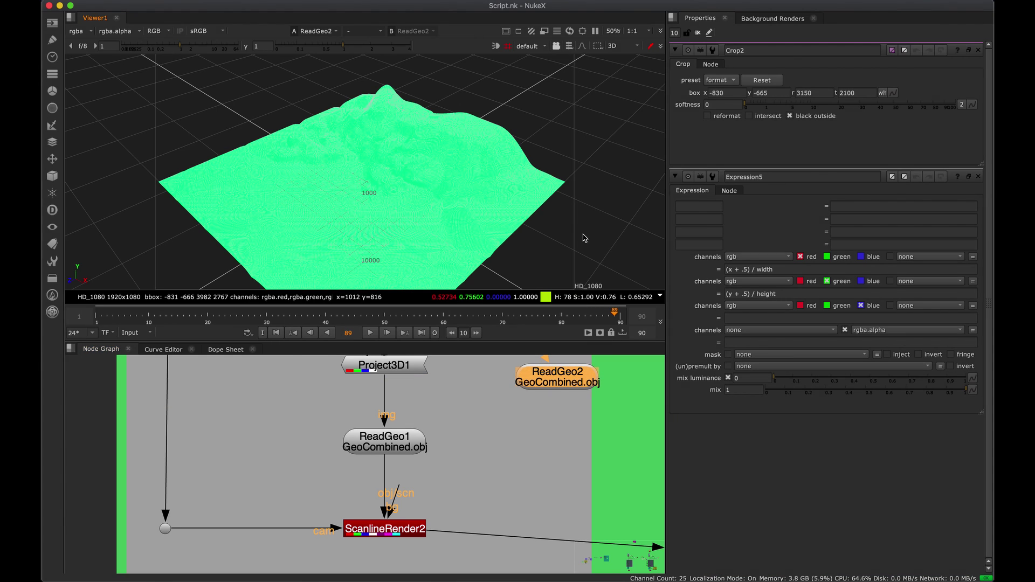
pyautogui.keyDown('ctrl'); pyautogui.moveTo(546, 234); pyautogui.dragTo(464, 197); pyautogui.keyUp('ctrl')
# Examine the terrain geometry up close in the enlarged 3D viewer, including its spheres and fallen pillar.
pyautogui.press('space')
pyautogui.scroll(10, 535, 267)
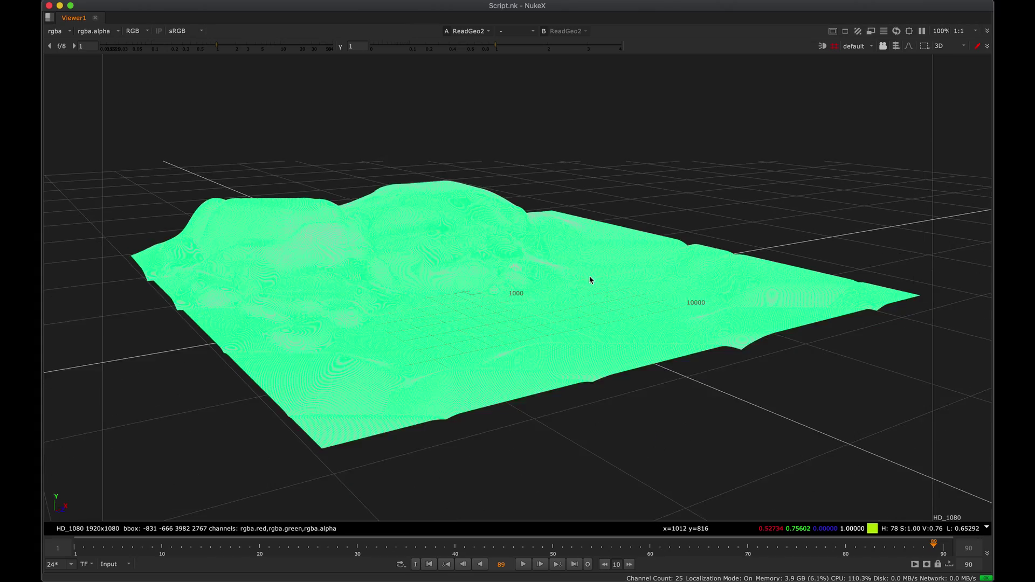
pyautogui.keyDown('ctrl'); pyautogui.moveTo(500, 256); pyautogui.dragTo(525, 213); pyautogui.keyUp('ctrl')
pyautogui.scroll(5, 568, 272)
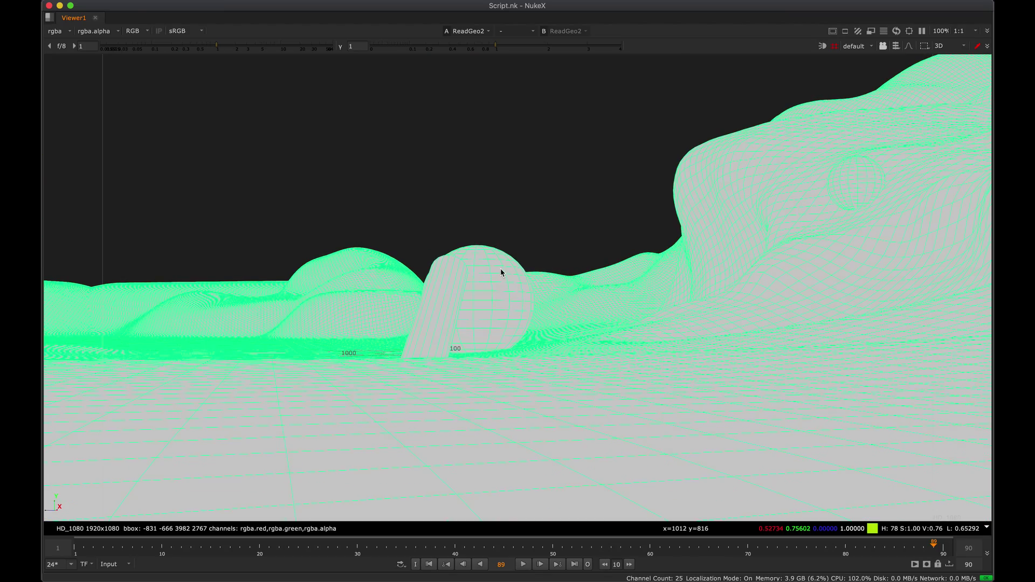
pyautogui.keyDown('ctrl'); pyautogui.moveTo(501, 273); pyautogui.dragTo(450, 275); pyautogui.keyUp('ctrl')
pyautogui.keyDown('ctrl'); pyautogui.moveTo(526, 276); pyautogui.dragTo(511, 305); pyautogui.keyUp('ctrl')
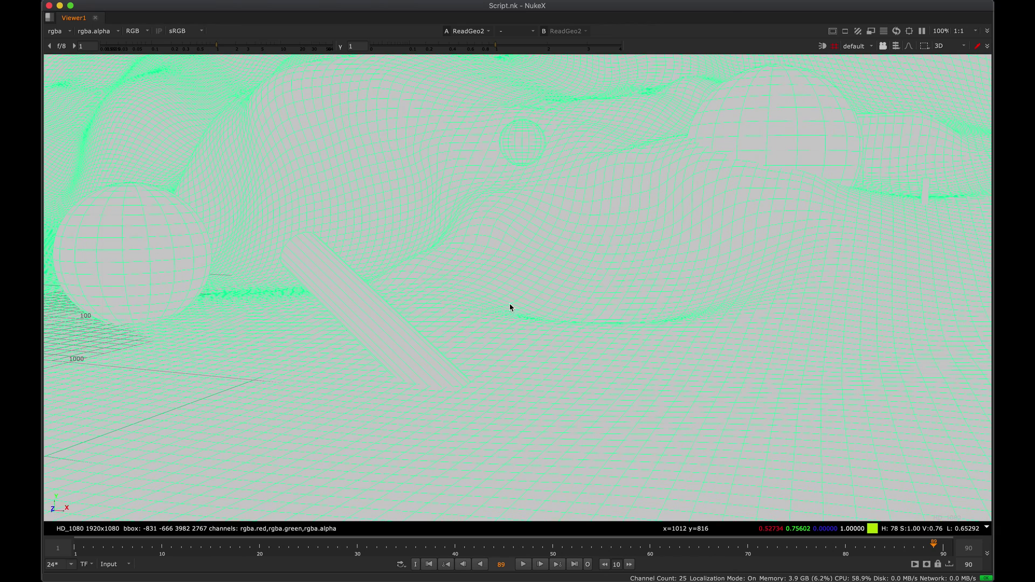
# Display the Read4 render in the 2D viewer to compare it with the geometry.
pyautogui.press('space')
pyautogui.moveTo(463, 404); pyautogui.dragTo(468, 416)
pyautogui.scroll(-8, 452, 420)
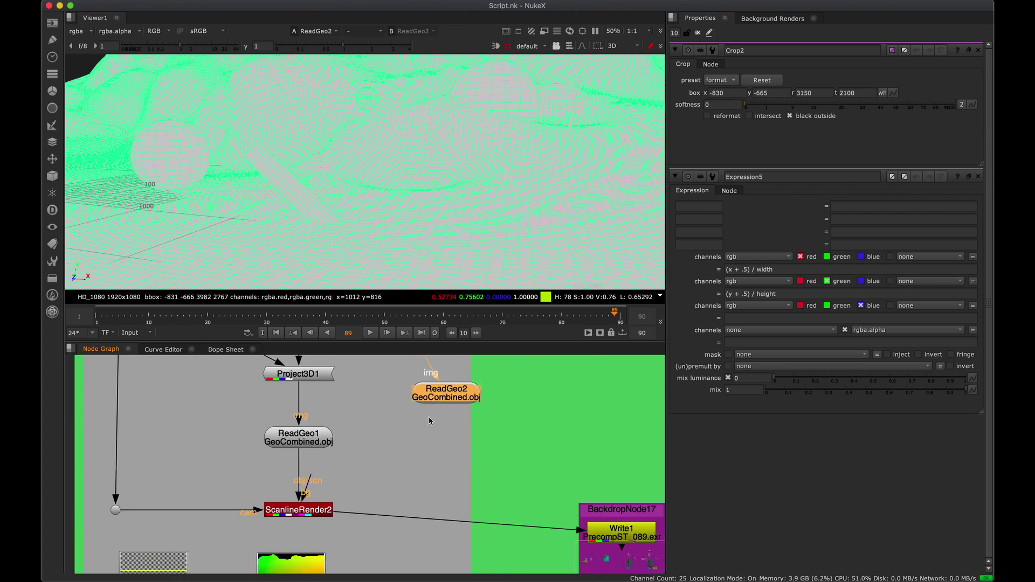
pyautogui.press('space')
pyautogui.scroll(5, 539, 368)
pyautogui.press('space')
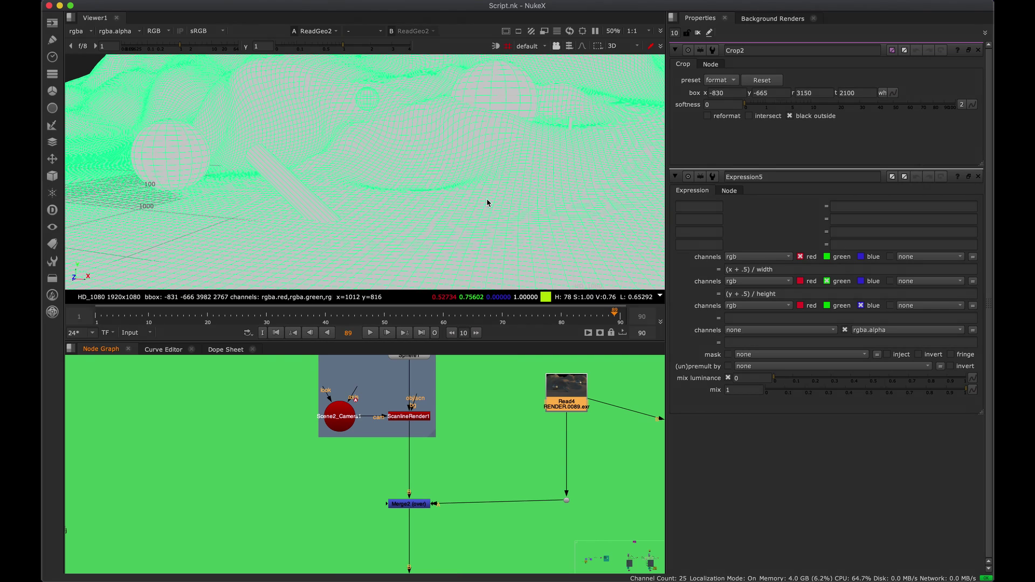
pyautogui.press('Tab')
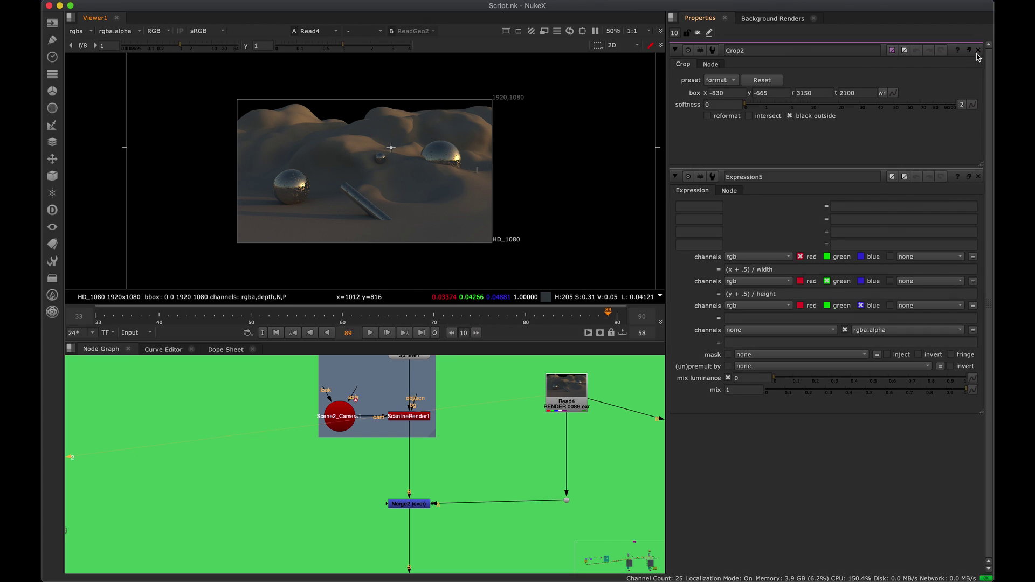
# Close all open node properties and display Expression5 of the ST Map Project Setup in the viewer.
pyautogui.keyDown('super'); pyautogui.click(978, 50); pyautogui.keyUp('super')
pyautogui.scroll(-7, 422, 426)
pyautogui.moveTo(262, 426); pyautogui.dragTo(376, 397, button='middle')
pyautogui.scroll(4, 323, 378)
pyautogui.moveTo(375, 388); pyautogui.dragTo(297, 420)
pyautogui.press('1')
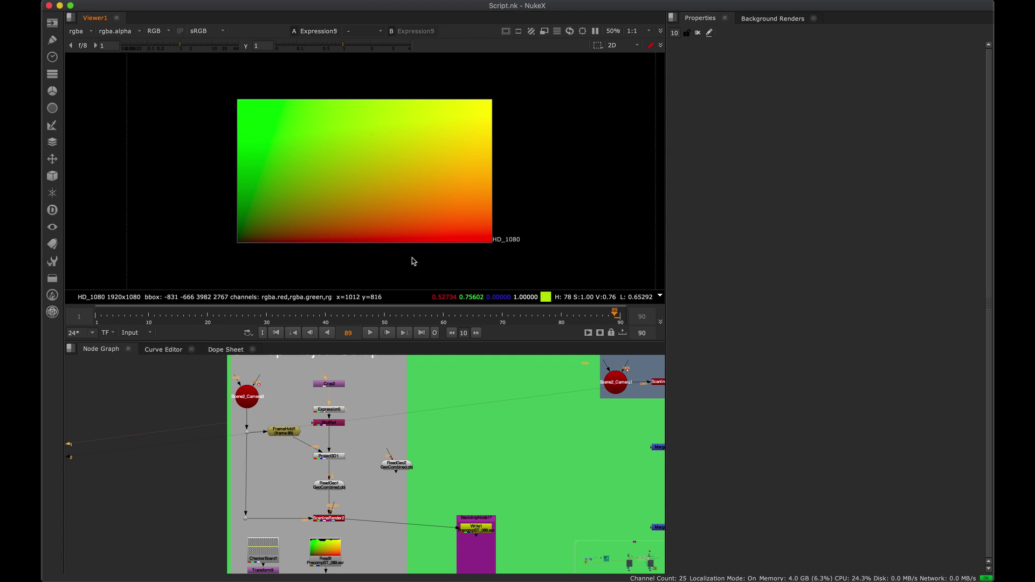
# Open the properties of Project3D1 and Expression5 to inspect the projection and the ST map formulas.
pyautogui.scroll(3, 393, 357)
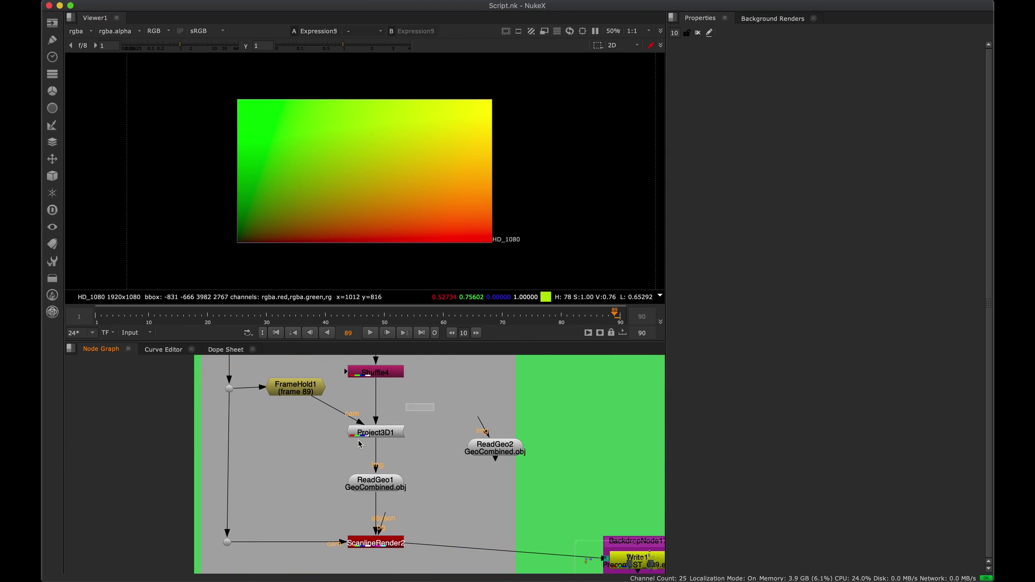
pyautogui.doubleClick(395, 431)
pyautogui.press('space')
pyautogui.scroll(3, 377, 345)
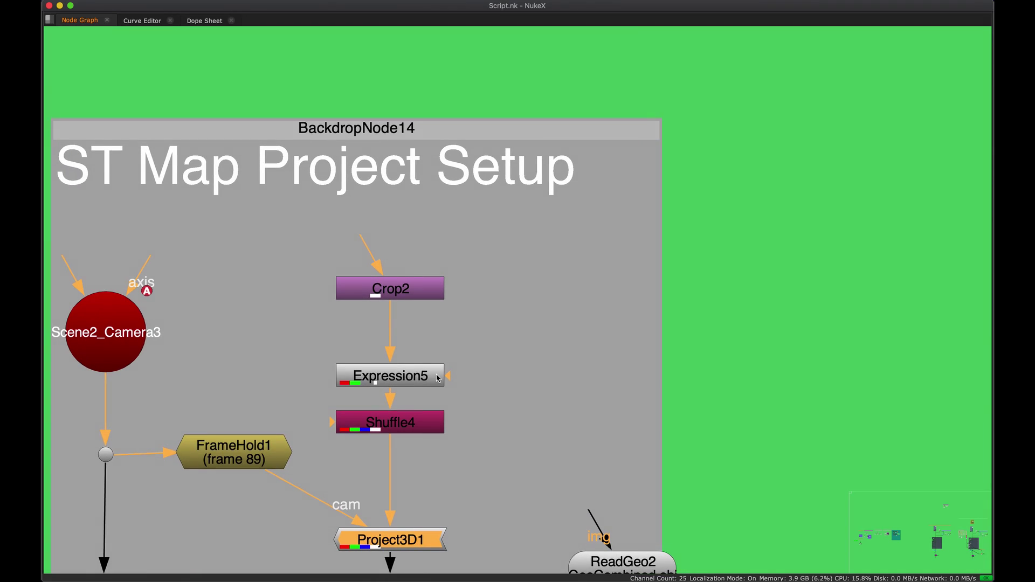
pyautogui.click(419, 371)
pyautogui.moveTo(421, 367); pyautogui.dragTo(409, 426, button='middle')
pyautogui.press('1')
pyautogui.press('space')
pyautogui.doubleClick(403, 435)
# Display Crop2 in the viewer, open its properties, and move its node slightly closer to Expression5.
pyautogui.moveTo(418, 366); pyautogui.dragTo(411, 424, button='middle')
pyautogui.click(410, 406)
pyautogui.press('1')
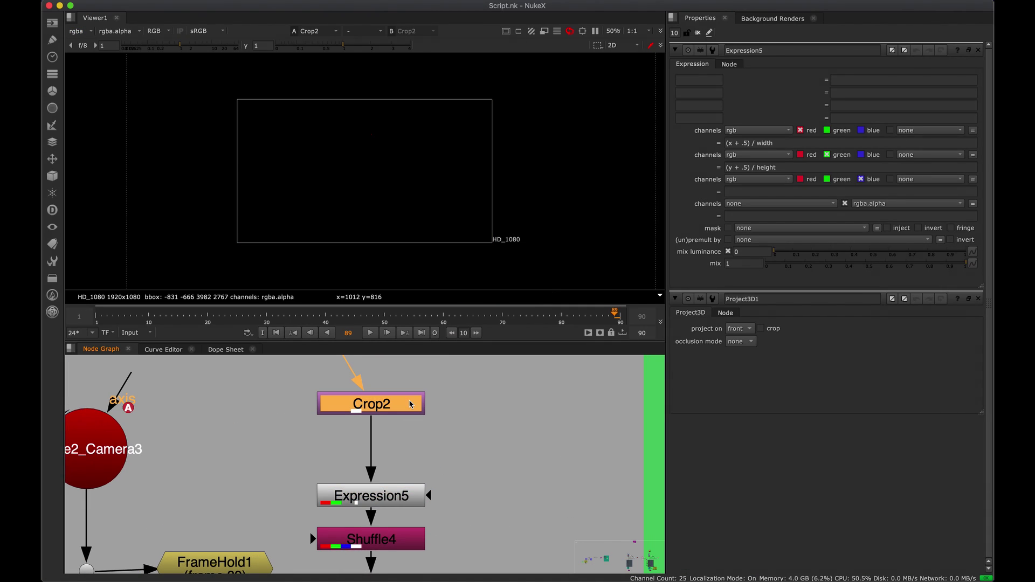
pyautogui.doubleClick(408, 407)
pyautogui.moveTo(394, 416); pyautogui.dragTo(395, 441)
# Try shrinking the Crop2 box to r 1955 and t 1035, and undo the change.
pyautogui.scroll(-4, 397, 215)
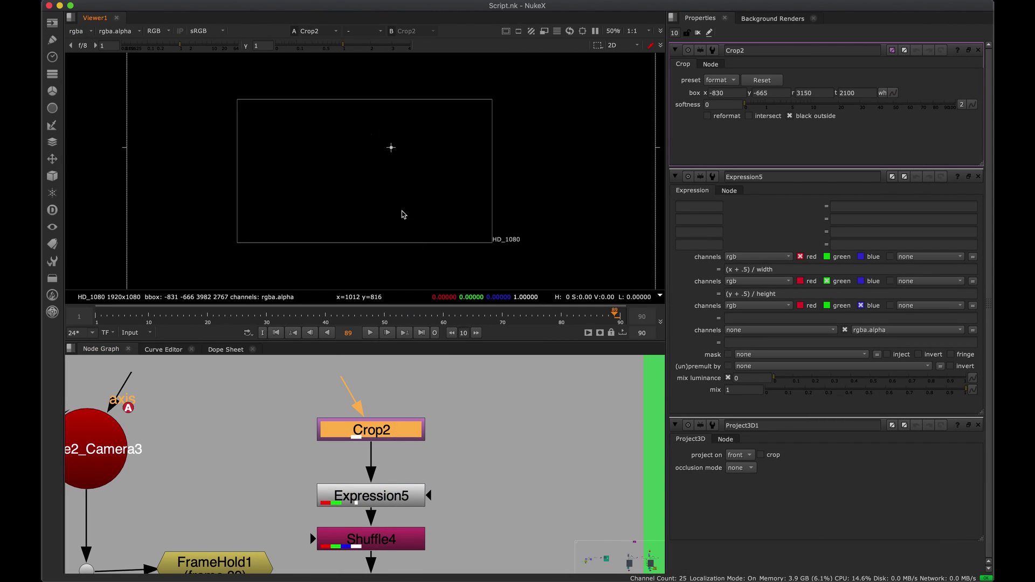
pyautogui.moveTo(466, 124); pyautogui.dragTo(426, 156)
pyautogui.scroll(4, 425, 157)
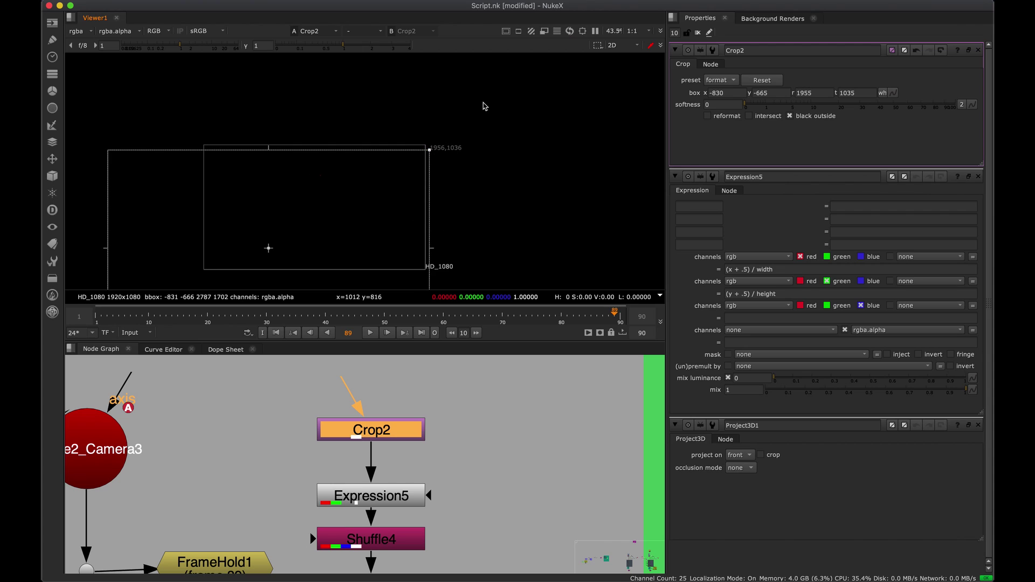
pyautogui.press('super+z')
# Display Expression5 again and examine the ST map inside the oversized crop bounds at different magnifications.
pyautogui.click(376, 497)
pyautogui.press('1')
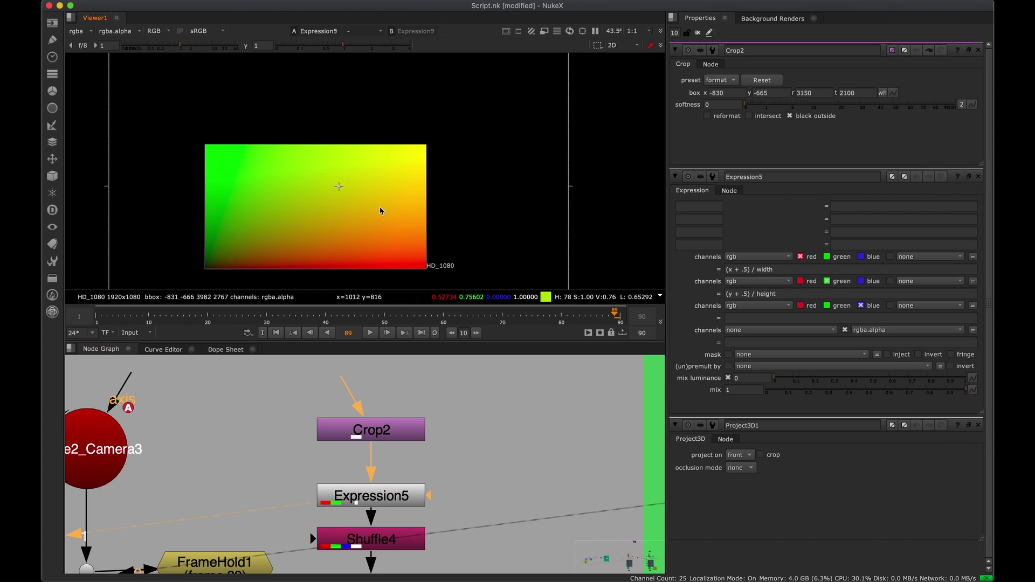
pyautogui.scroll(-2, 376, 208)
pyautogui.scroll(4, 360, 213)
pyautogui.moveTo(360, 229); pyautogui.dragTo(450, 215, button='middle')
pyautogui.scroll(-2, 336, 159)
pyautogui.scroll(-3, 399, 167)
pyautogui.scroll(3, 432, 158)
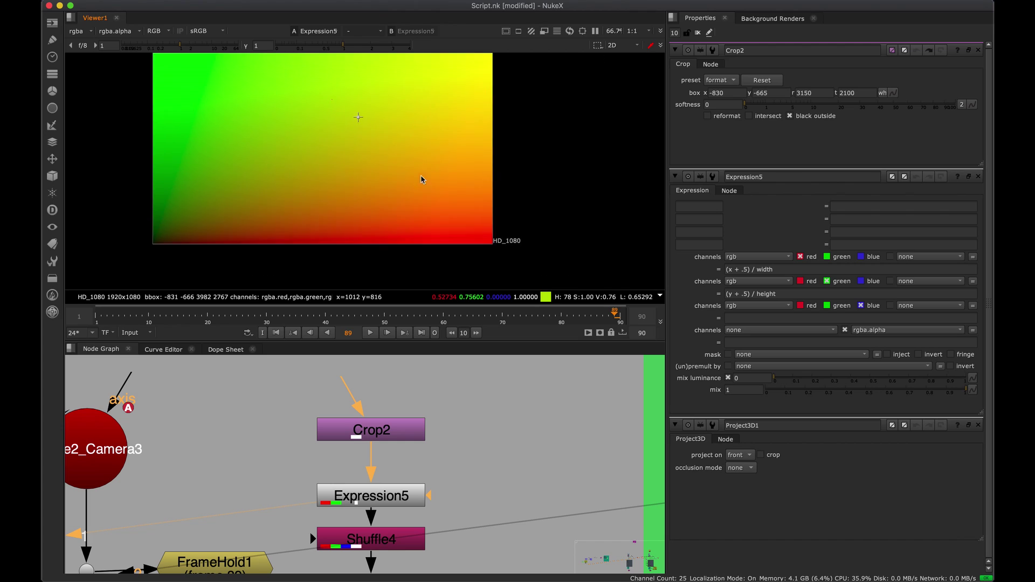
pyautogui.scroll(-3, 471, 171)
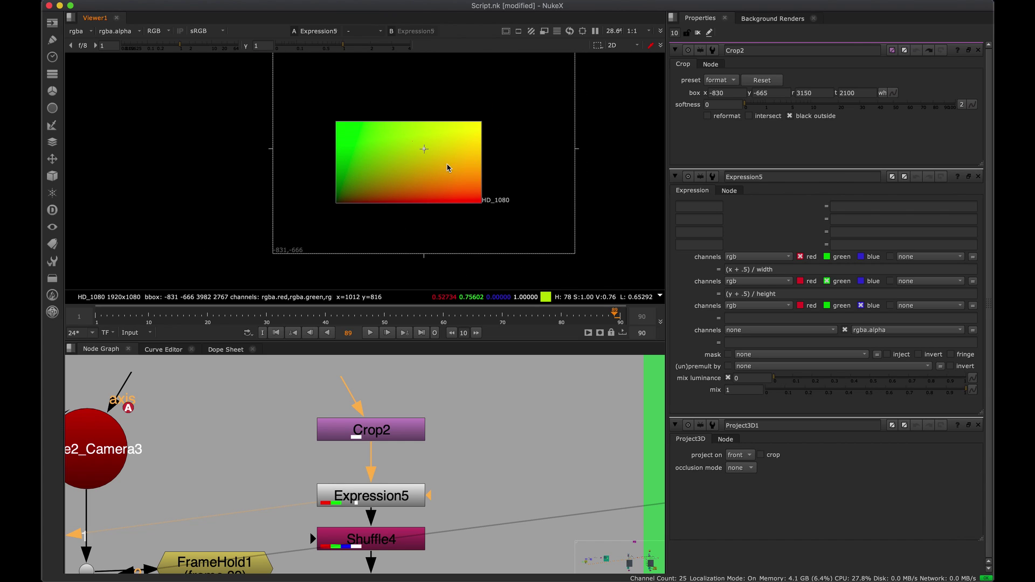
pyautogui.scroll(3, 447, 168)
pyautogui.scroll(-3, 474, 180)
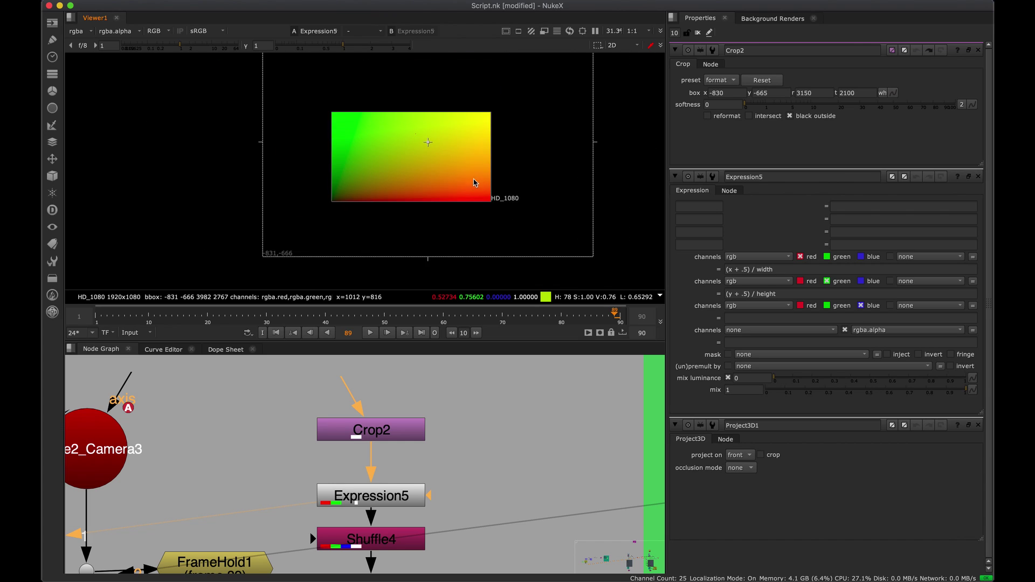
# Close the properties of Crop2, Expression5 and Project3D1, and move the Crop2 node slightly closer to Expression5.
pyautogui.click(976, 51)
pyautogui.click(976, 51)
pyautogui.click(976, 51)
pyautogui.moveTo(401, 528); pyautogui.dragTo(404, 503, button='middle')
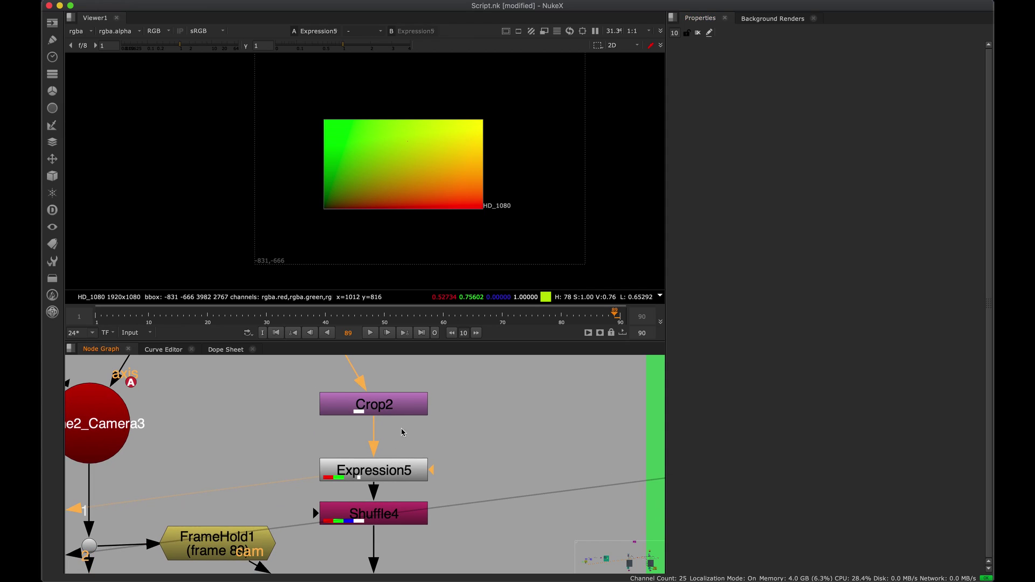
pyautogui.moveTo(393, 410); pyautogui.dragTo(393, 416)
# Toggle the viewer overlay several times while examining the bounds and format of the Expression5 ST map.
pyautogui.moveTo(537, 174); pyautogui.dragTo(509, 226, button='middle')
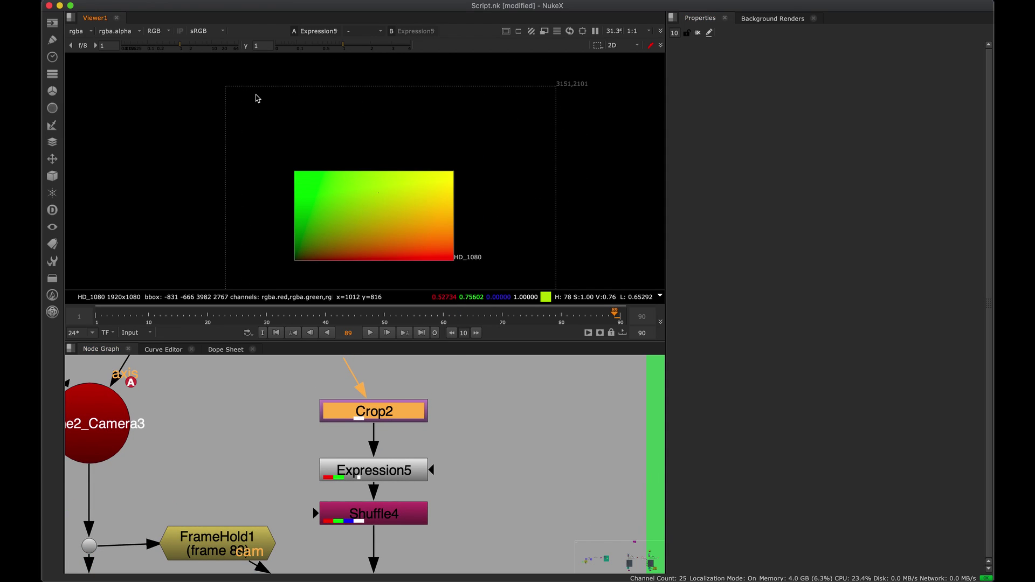
pyautogui.press('o')
pyautogui.press('o')
pyautogui.press('o')
pyautogui.press('o')
pyautogui.scroll(2, 390, 288)
pyautogui.scroll(-2, 426, 361)
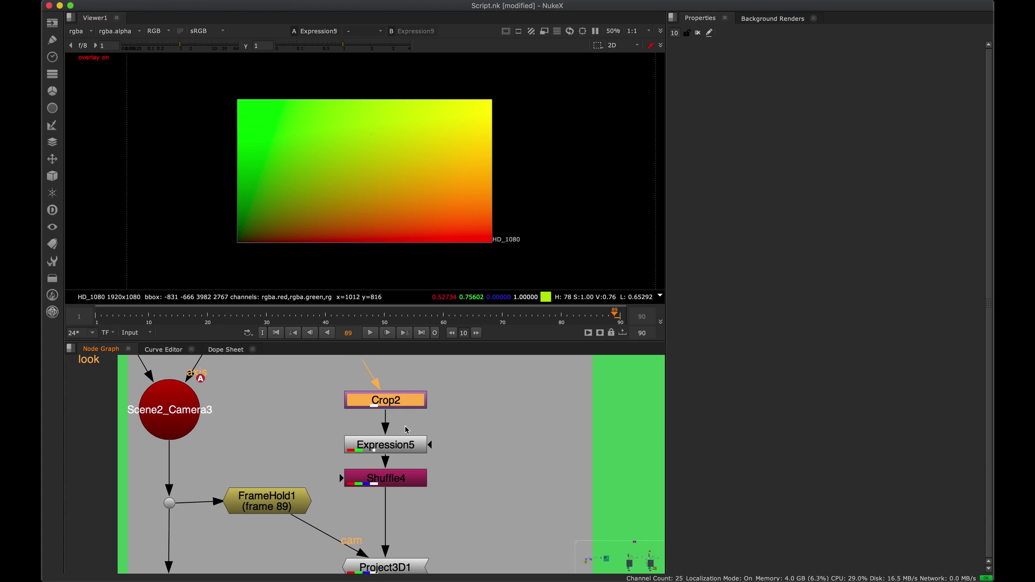
# Open the properties of Shuffle4 and display its output in the viewer.
pyautogui.doubleClick(393, 479)
pyautogui.click(393, 482)
pyautogui.press('1')
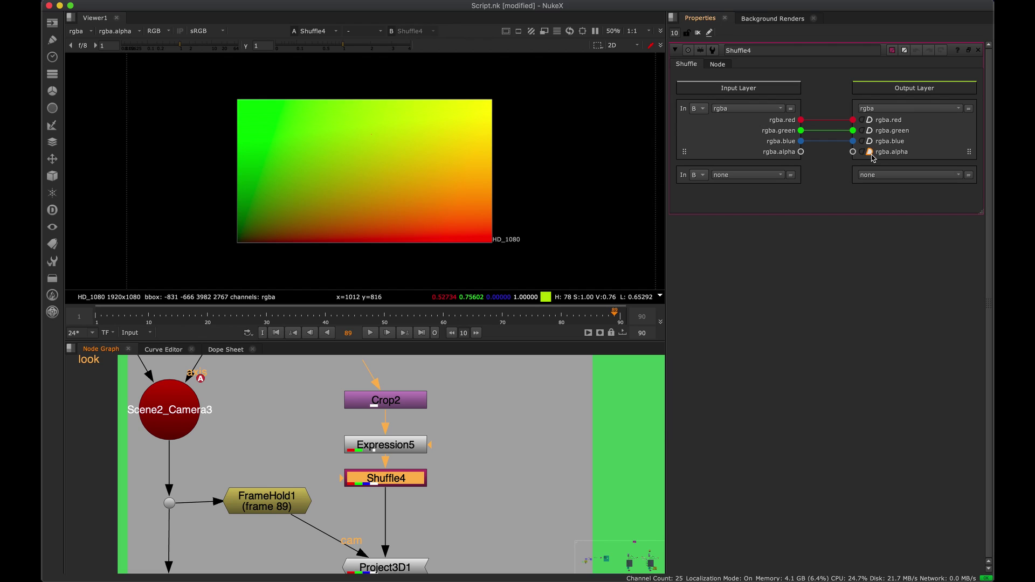
# Follow the chain past Project3D1 and display the ReadGeo1 geometry with the projected ST map in the 3D view.
pyautogui.moveTo(450, 551); pyautogui.dragTo(455, 457, button='middle')
pyautogui.moveTo(472, 443); pyautogui.dragTo(413, 468)
pyautogui.moveTo(408, 520); pyautogui.dragTo(408, 472, button='middle')
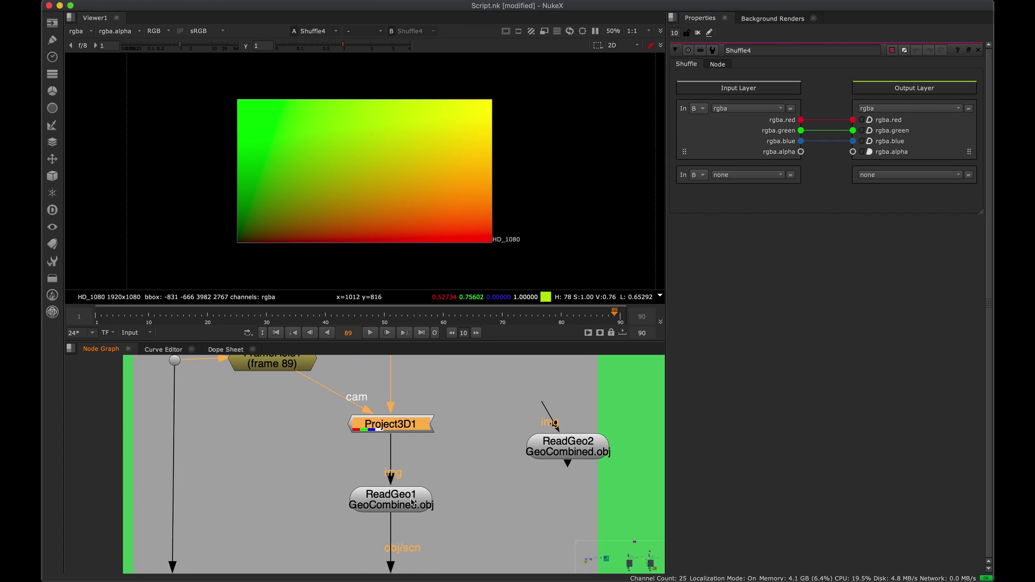
pyautogui.click(412, 502)
pyautogui.press('1')
# Select Shuffle4, then deselect it and examine the ST map projection on the terrain geometry from several 3D viewpoints.
pyautogui.moveTo(453, 396); pyautogui.dragTo(431, 486, button='middle')
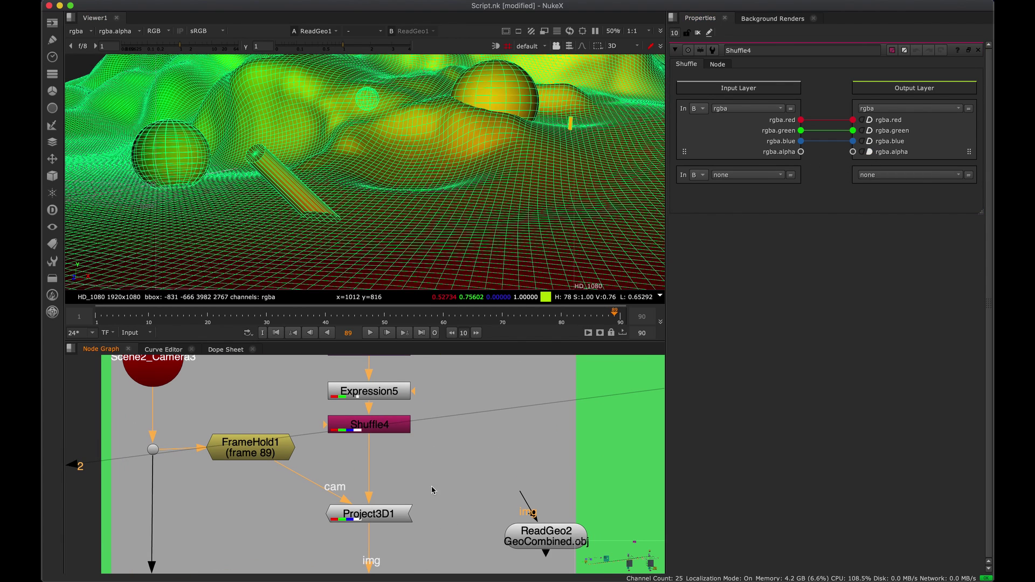
pyautogui.click(396, 428)
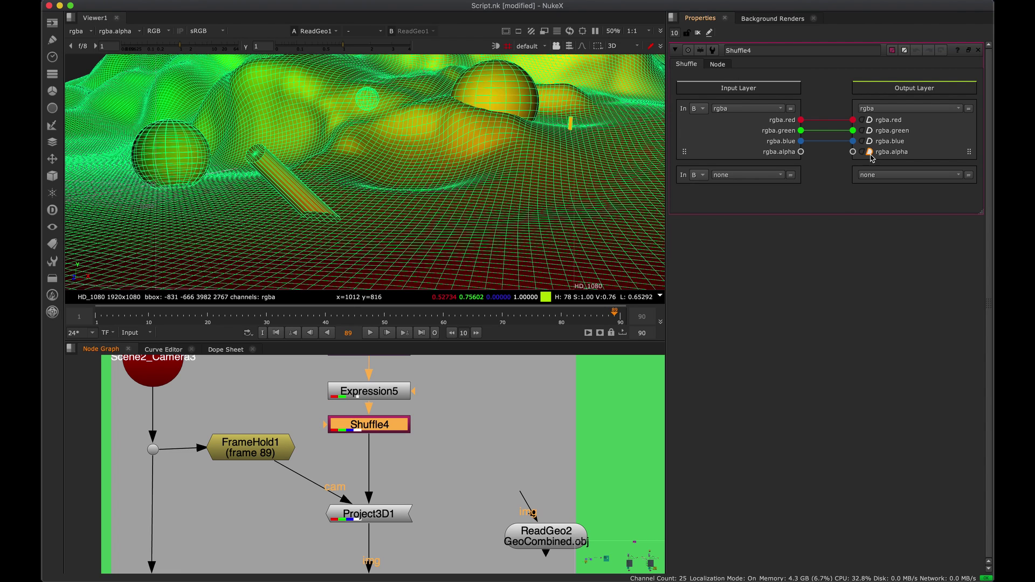
pyautogui.scroll(-5, 219, 113)
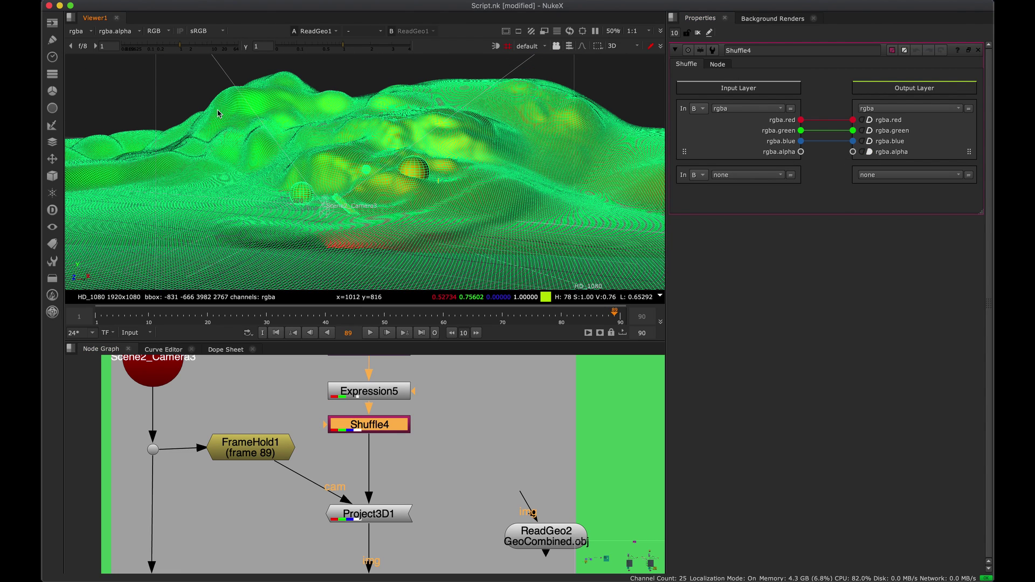
pyautogui.click(178, 106)
pyautogui.keyDown('ctrl'); pyautogui.moveTo(379, 185); pyautogui.dragTo(377, 162); pyautogui.keyUp('ctrl')
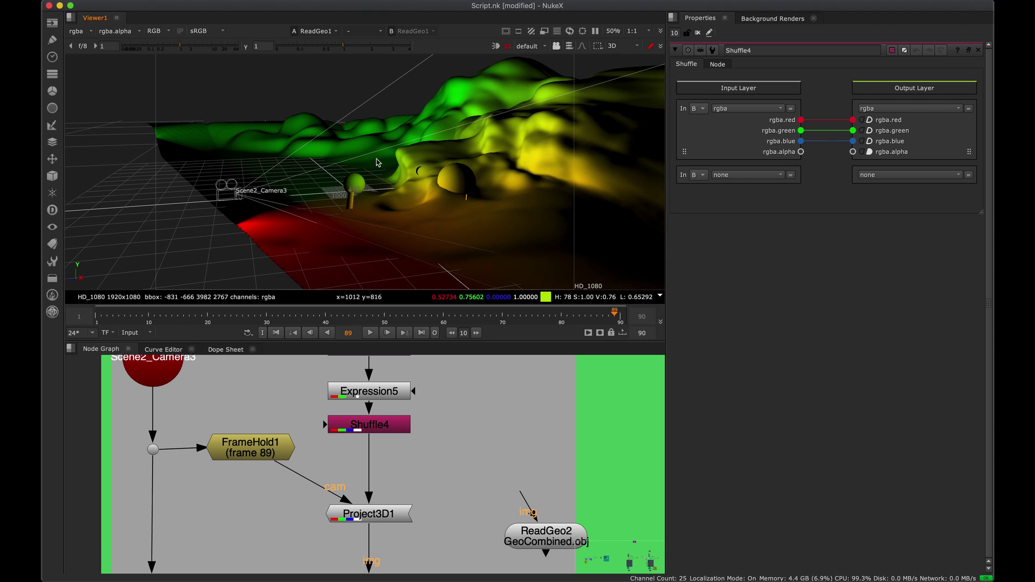
pyautogui.keyDown('alt'); pyautogui.moveTo(403, 217); pyautogui.dragTo(432, 200, button='middle'); pyautogui.keyUp('alt')
pyautogui.keyDown('ctrl'); pyautogui.moveTo(399, 191); pyautogui.dragTo(504, 220); pyautogui.keyUp('ctrl')
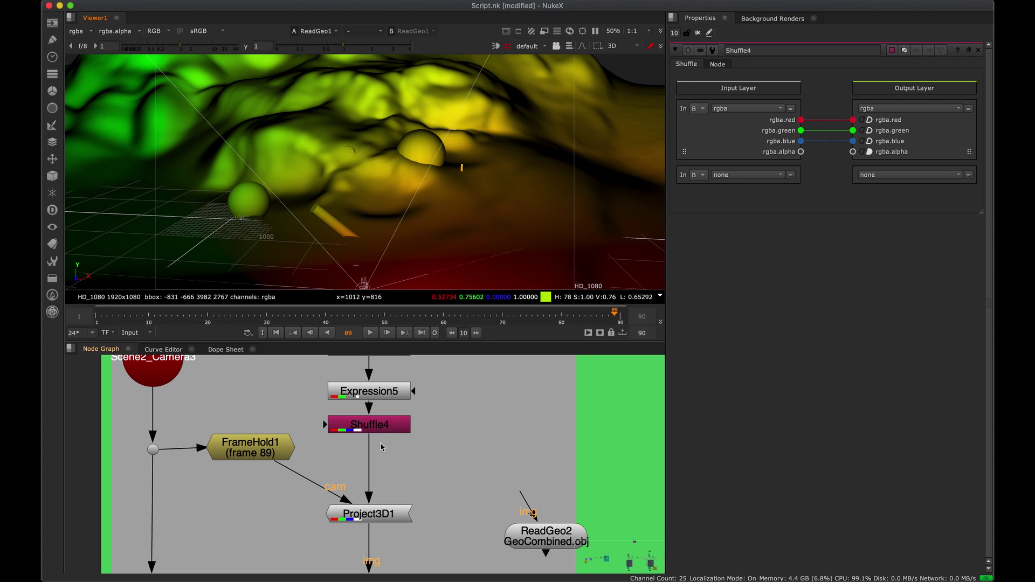
# Open the properties of Project3D1 and review its camera and image inputs in the enlarged node graph.
pyautogui.moveTo(392, 490); pyautogui.dragTo(412, 432, button='middle')
pyautogui.click(406, 459)
pyautogui.press('space')
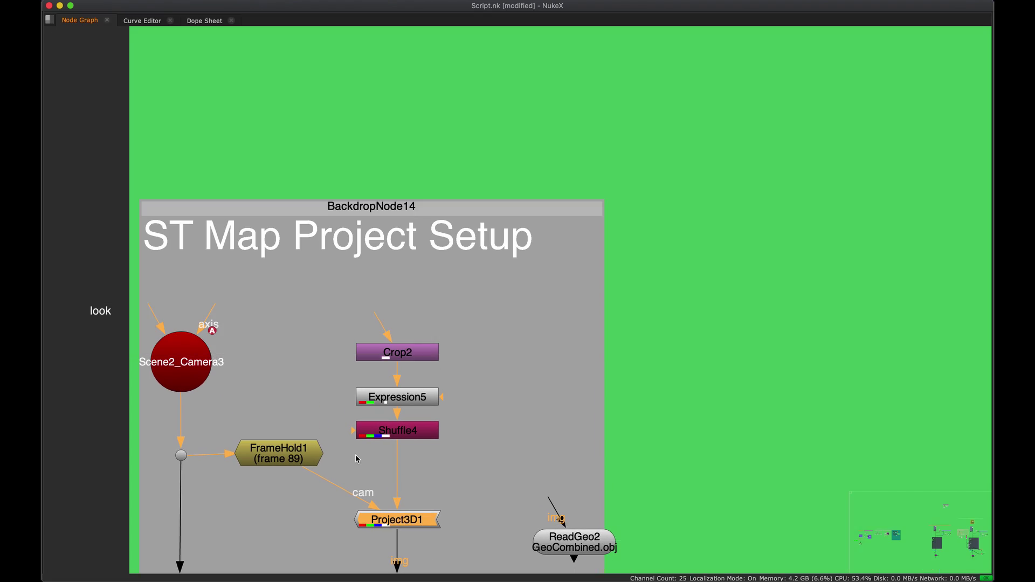
pyautogui.moveTo(353, 454); pyautogui.dragTo(382, 369, button='middle')
pyautogui.press('space')
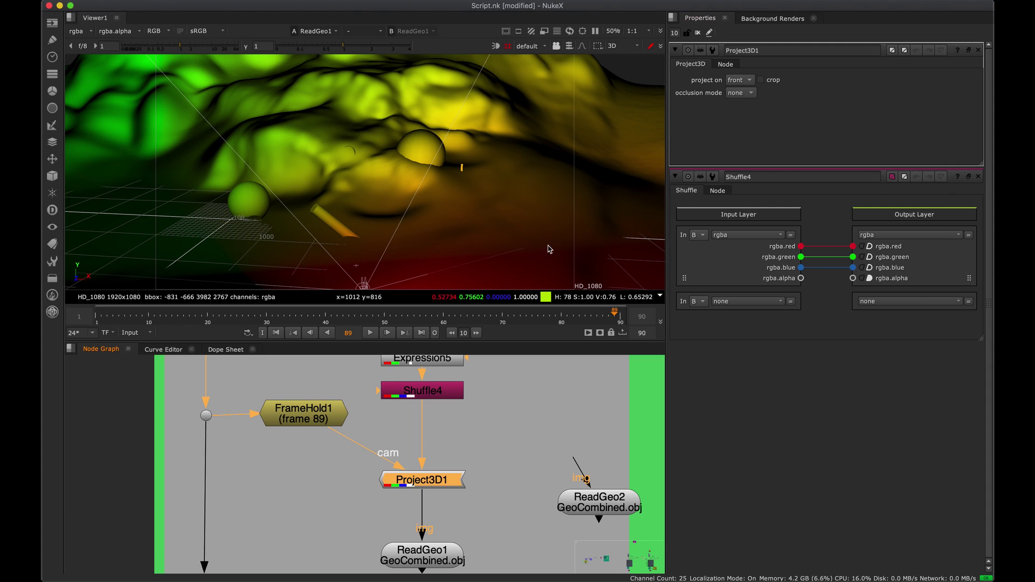
# Display ScanlineRender2 in the viewer to show the rendered ST map projection.
pyautogui.moveTo(438, 469); pyautogui.dragTo(432, 403, button='middle')
pyautogui.moveTo(474, 523); pyautogui.dragTo(473, 452, button='middle')
pyautogui.click(386, 520)
pyautogui.click(397, 508)
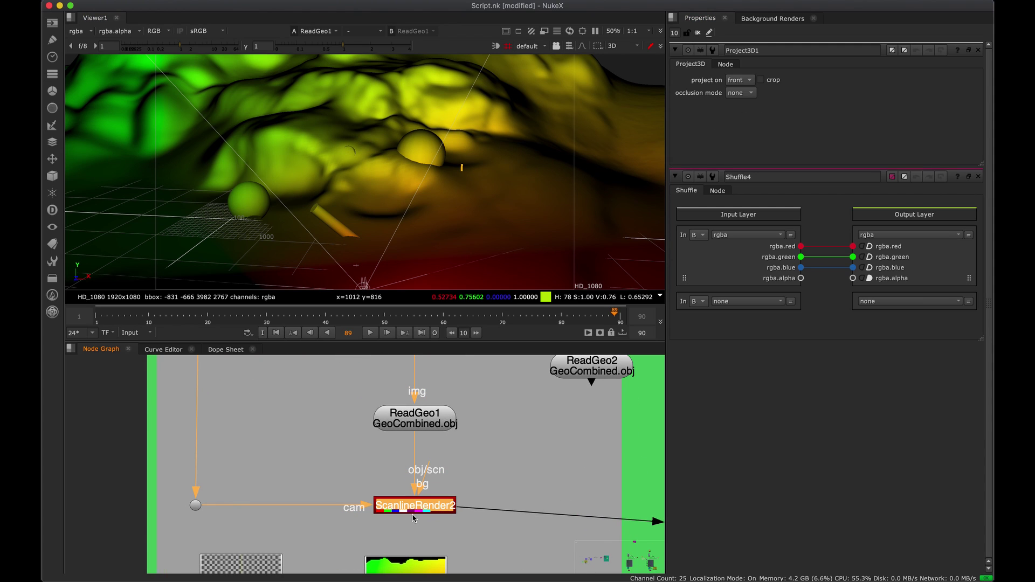
pyautogui.press('1')
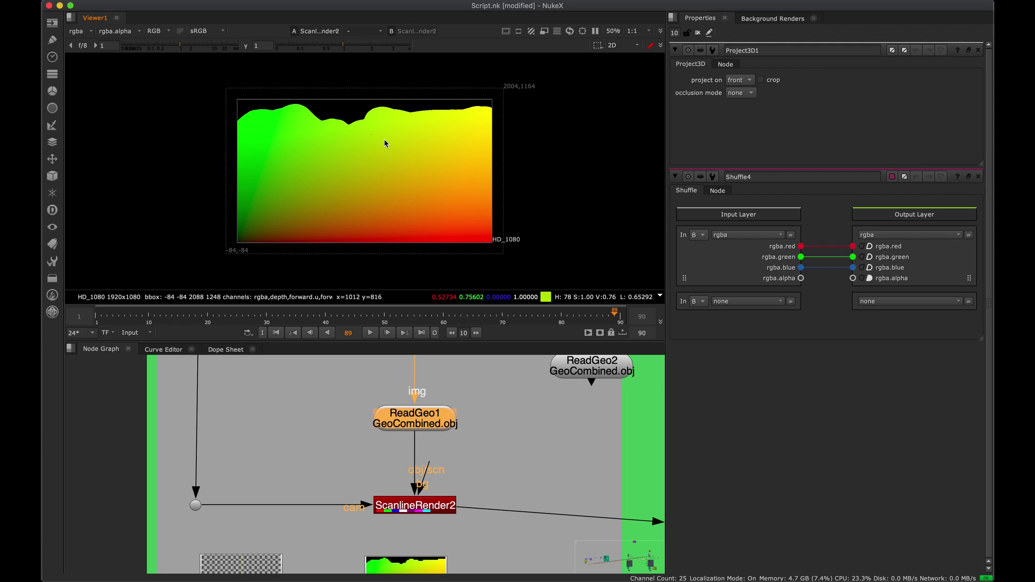
# Compare the rendered ST map at frames 72 and 89, select FrameHold1, and go back to frame 72.
pyautogui.click(573, 318)
pyautogui.click(539, 319)
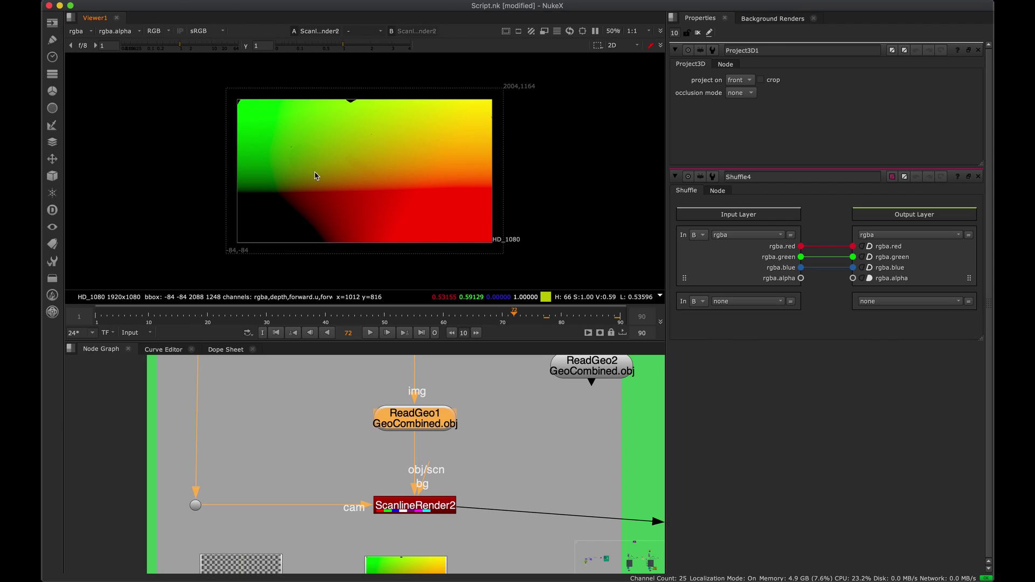
pyautogui.click(614, 315)
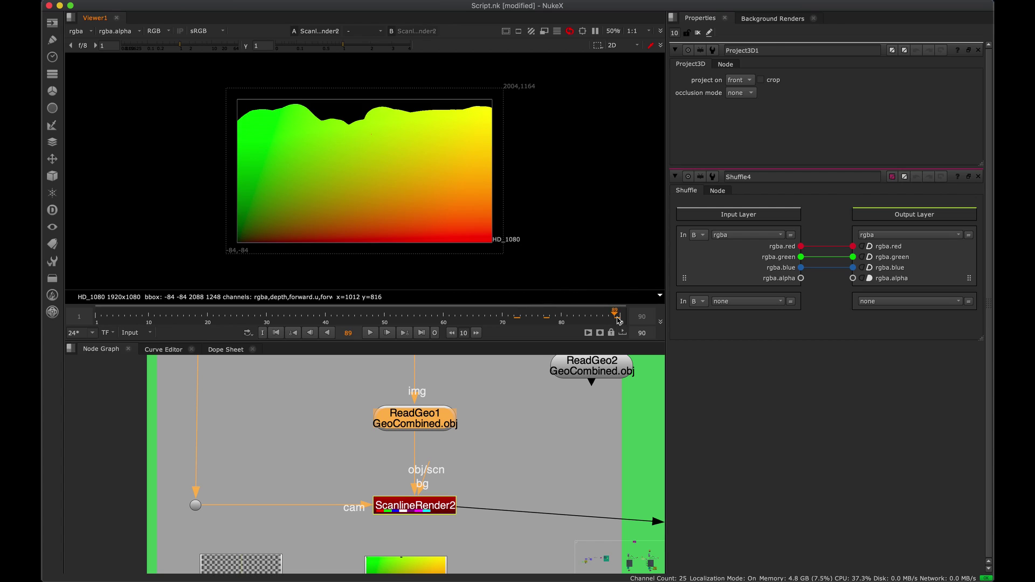
pyautogui.moveTo(338, 367); pyautogui.dragTo(352, 518, button='middle')
pyautogui.moveTo(330, 430); pyautogui.dragTo(332, 432)
pyautogui.click(516, 318)
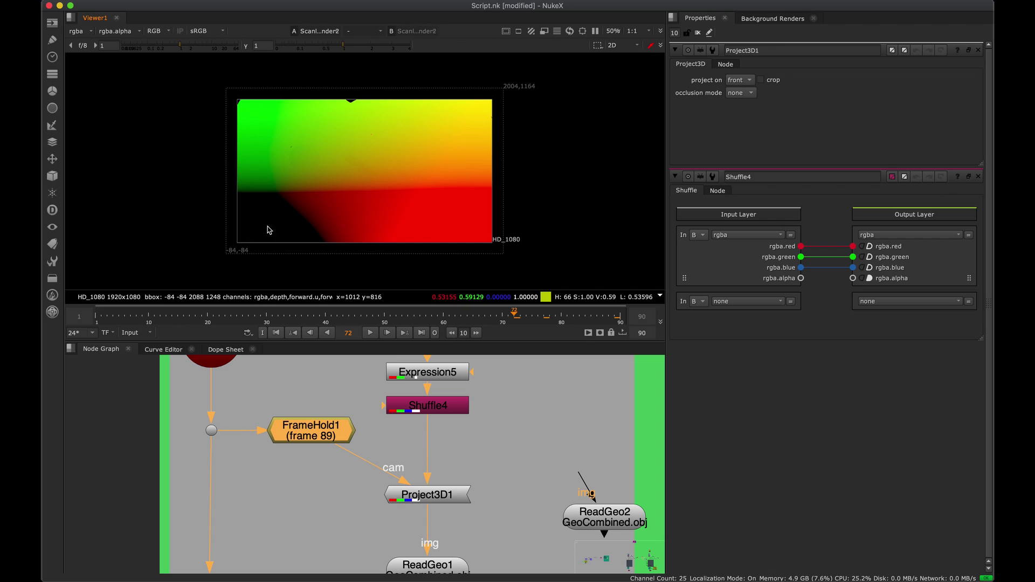
# Try enabling crop on Project3D1, compare the render at frames 89 and 72, and turn crop off again.
pyautogui.click(430, 499)
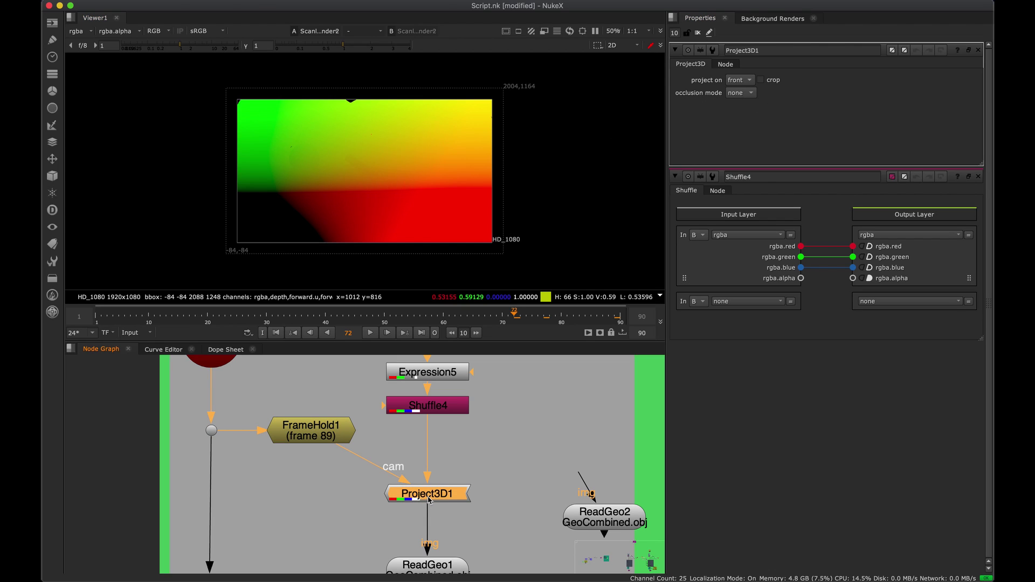
pyautogui.click(761, 80)
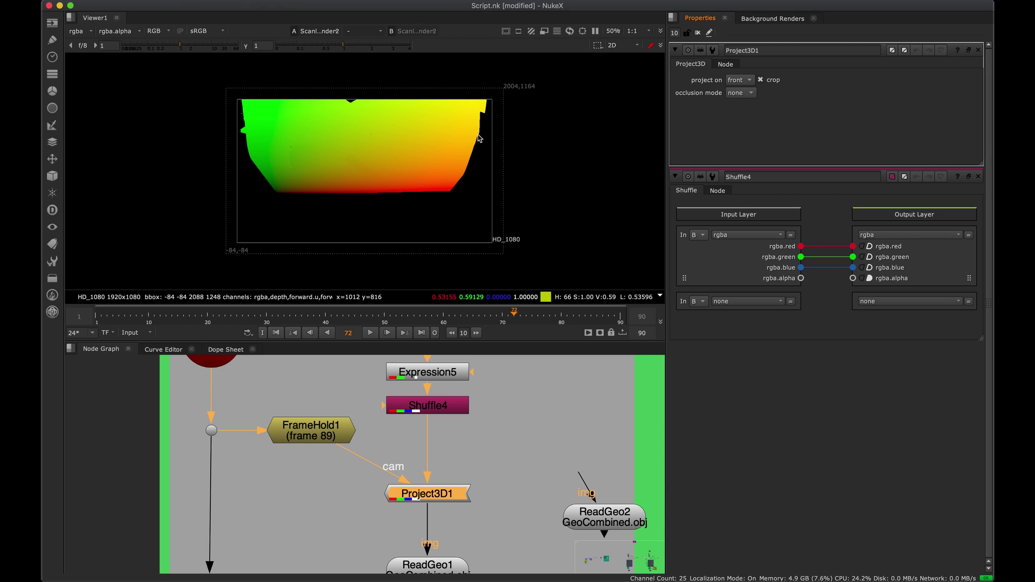
pyautogui.click(615, 320)
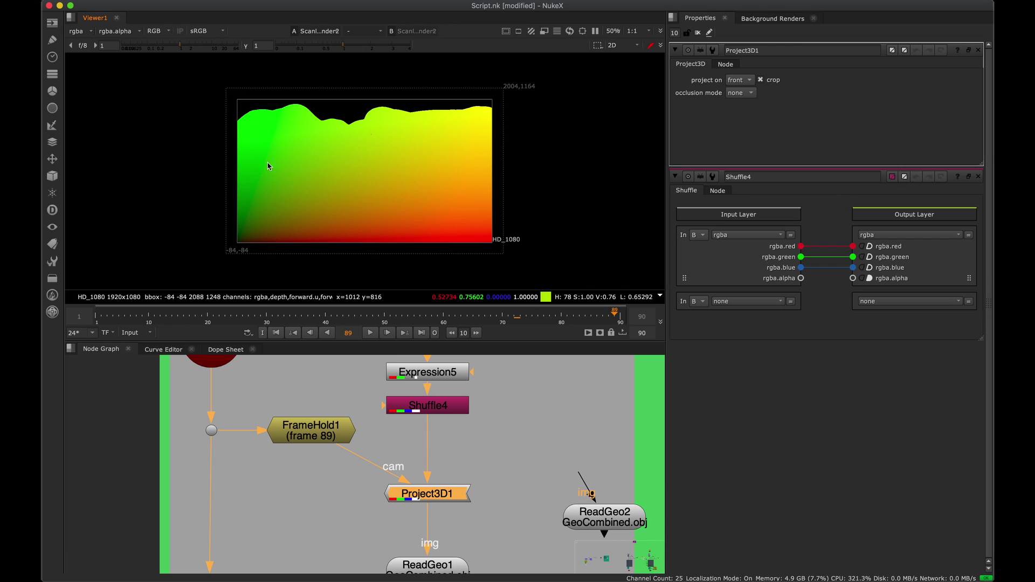
pyautogui.click(514, 318)
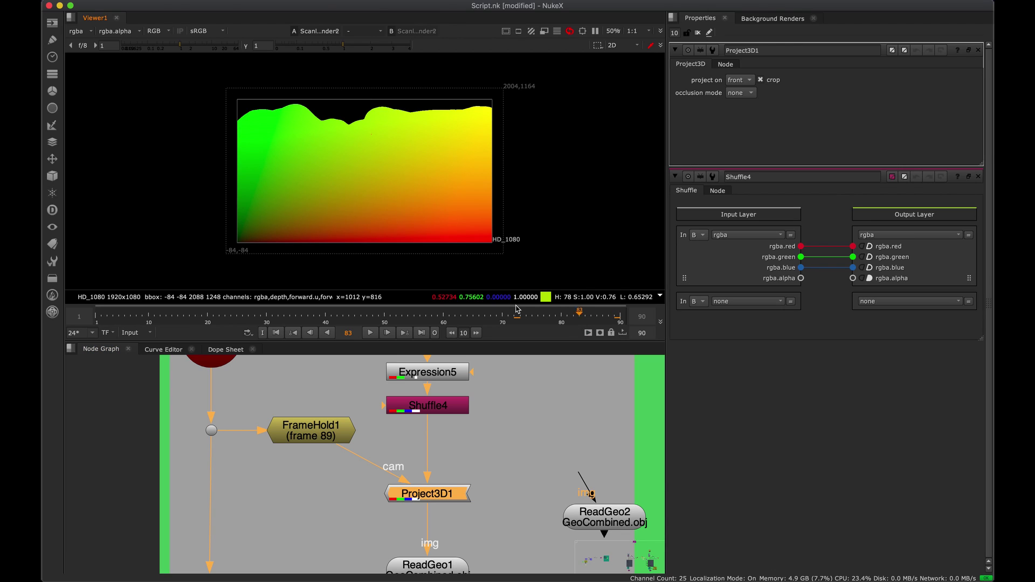
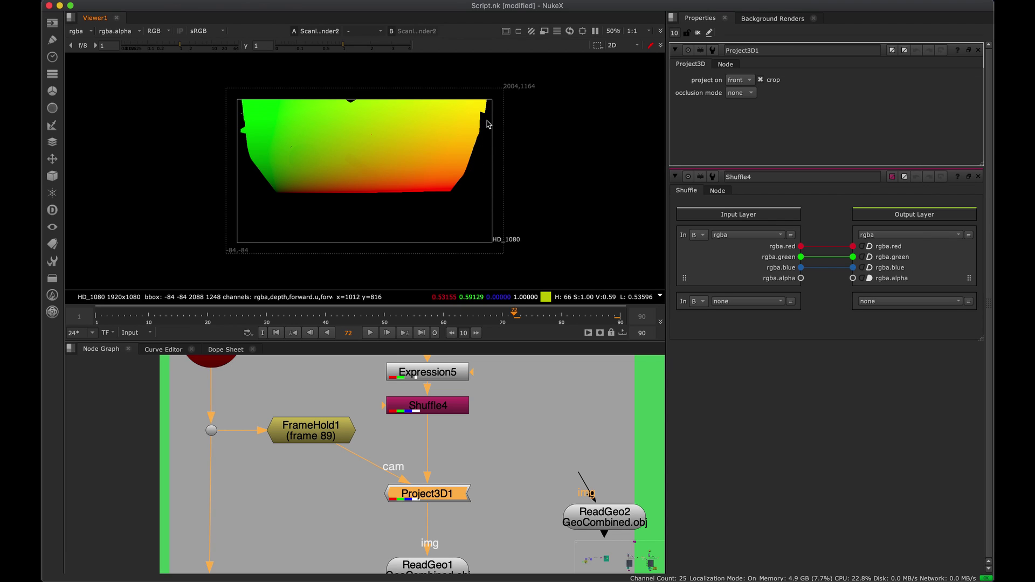
pyautogui.click(767, 81)
# Keep Project3D1 projecting on front and close the Shuffle4 properties.
pyautogui.click(740, 81)
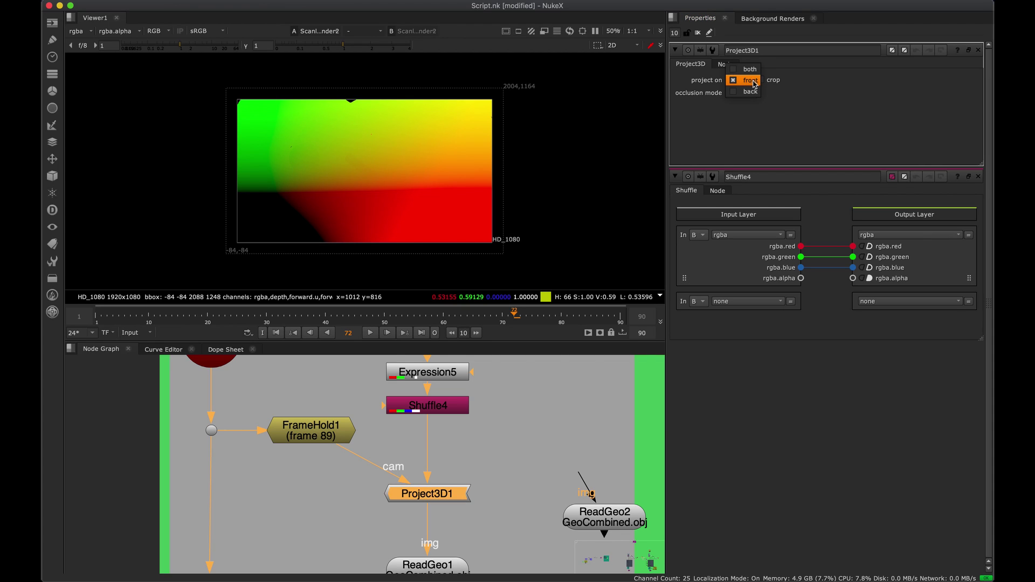
pyautogui.click(752, 81)
pyautogui.click(978, 177)
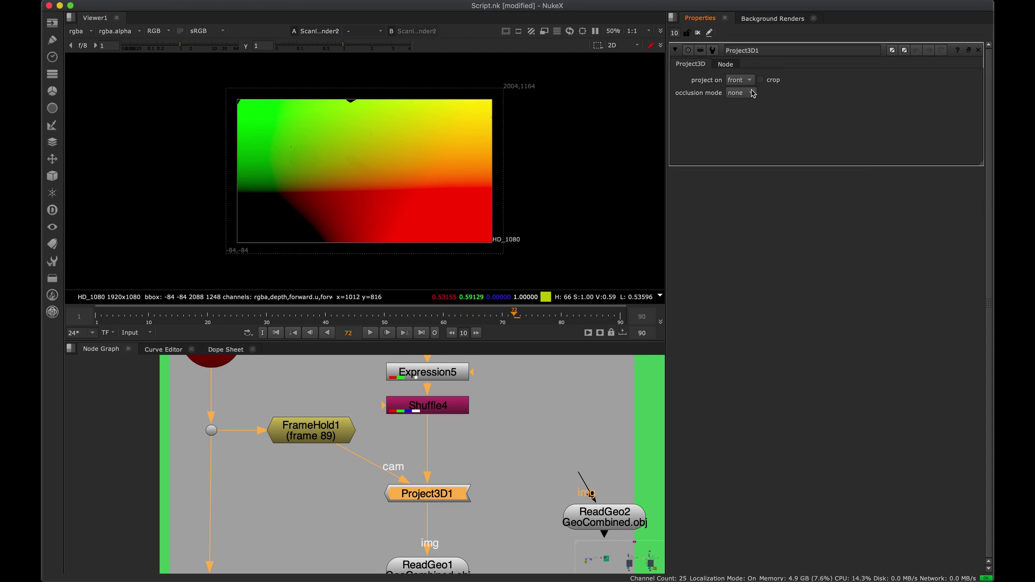
# Try the self occlusion mode on Project3D1, set it back to none, and keep the projection on front.
pyautogui.click(753, 94)
pyautogui.click(745, 104)
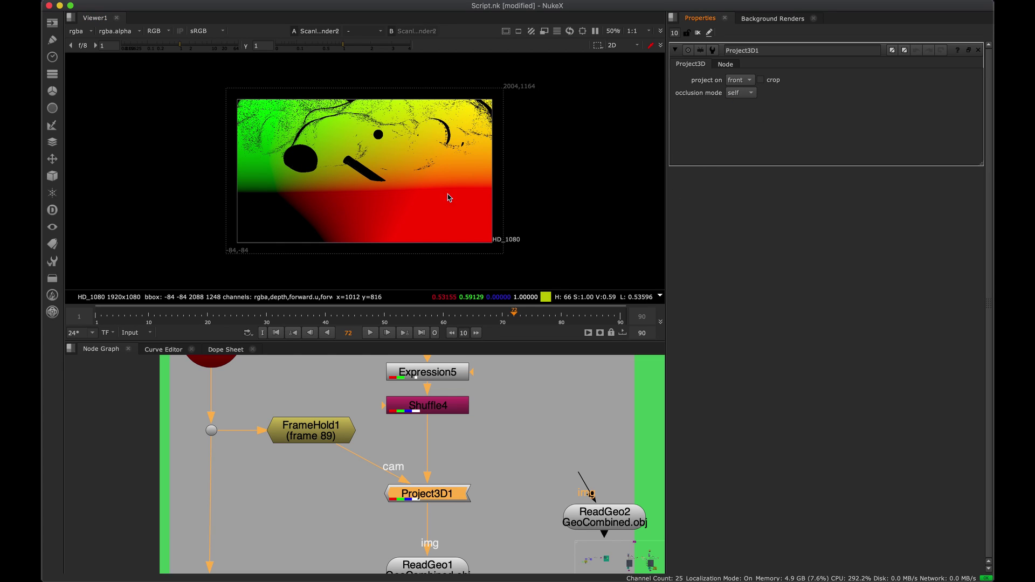
pyautogui.click(741, 92)
pyautogui.click(742, 81)
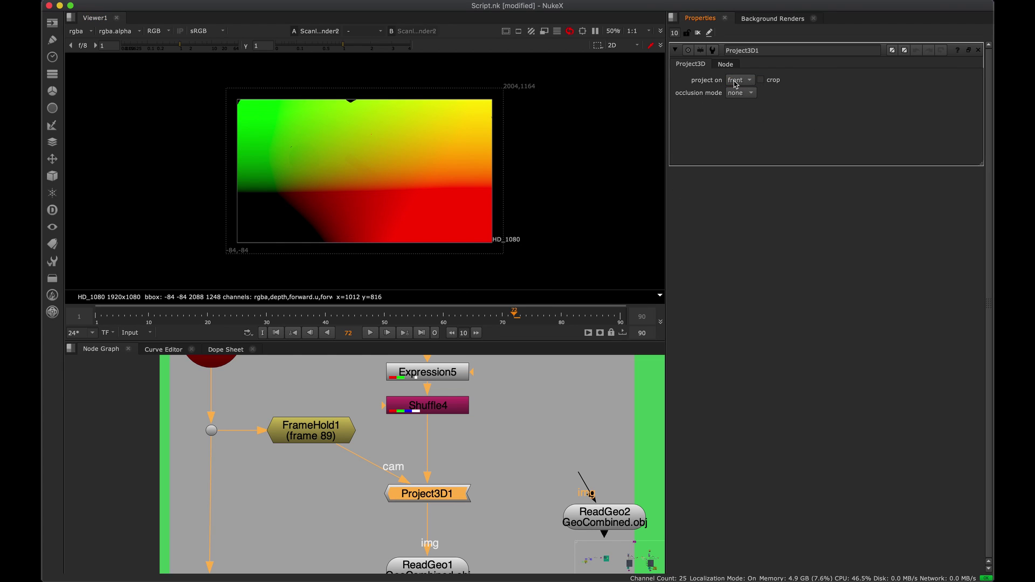
pyautogui.click(747, 80)
pyautogui.click(749, 82)
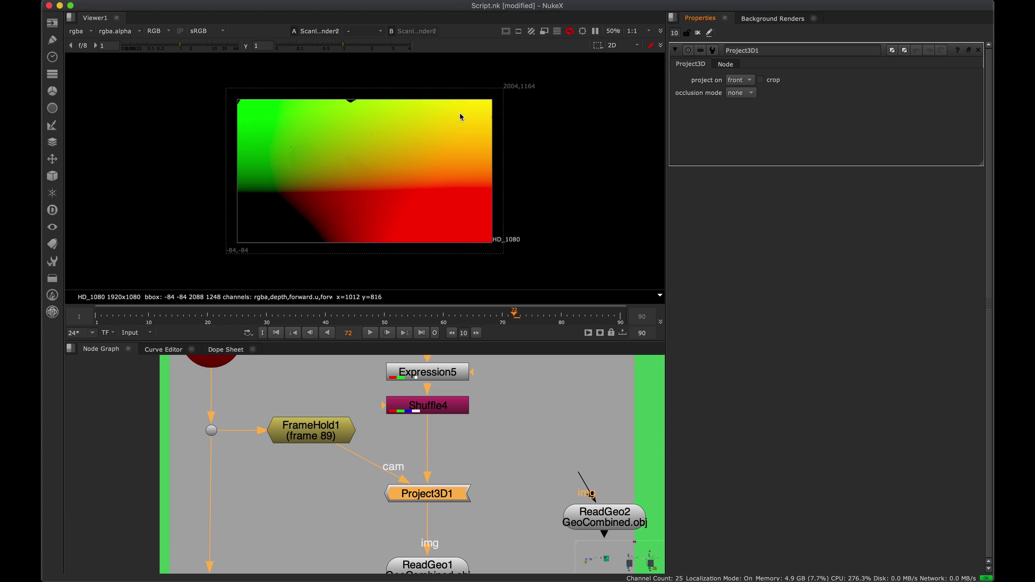
# Move the Crop2 node farther above Expression5 and open its properties.
pyautogui.moveTo(435, 415); pyautogui.dragTo(436, 579, button='middle')
pyautogui.moveTo(435, 497); pyautogui.dragTo(438, 467)
pyautogui.doubleClick(439, 466)
pyautogui.scroll(-2, 445, 464)
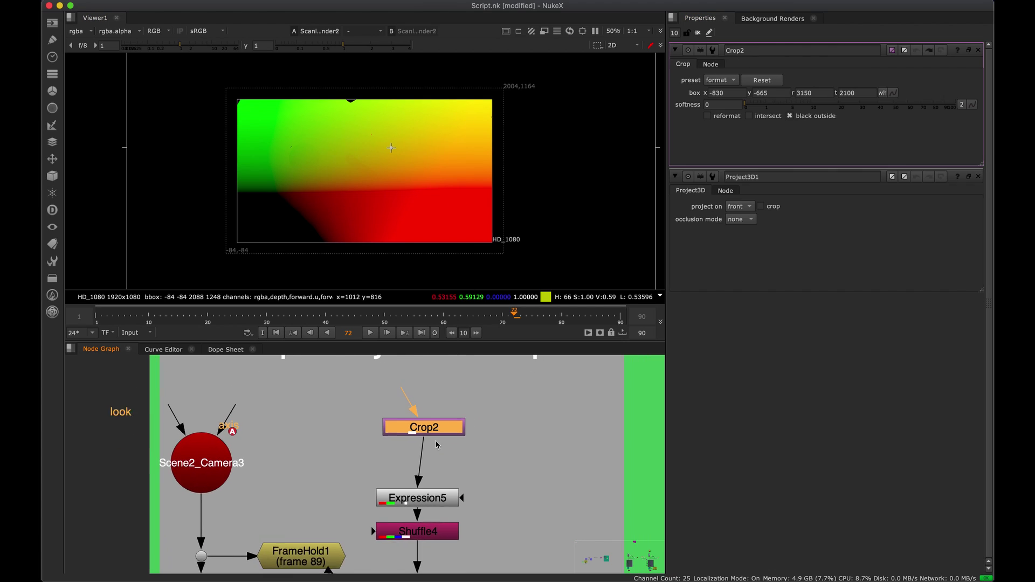
# Toggle Crop2 off and on repeatedly to compare the projected ST map with and without the oversized crop.
pyautogui.press('d')
pyautogui.moveTo(454, 451); pyautogui.dragTo(435, 425, button='middle')
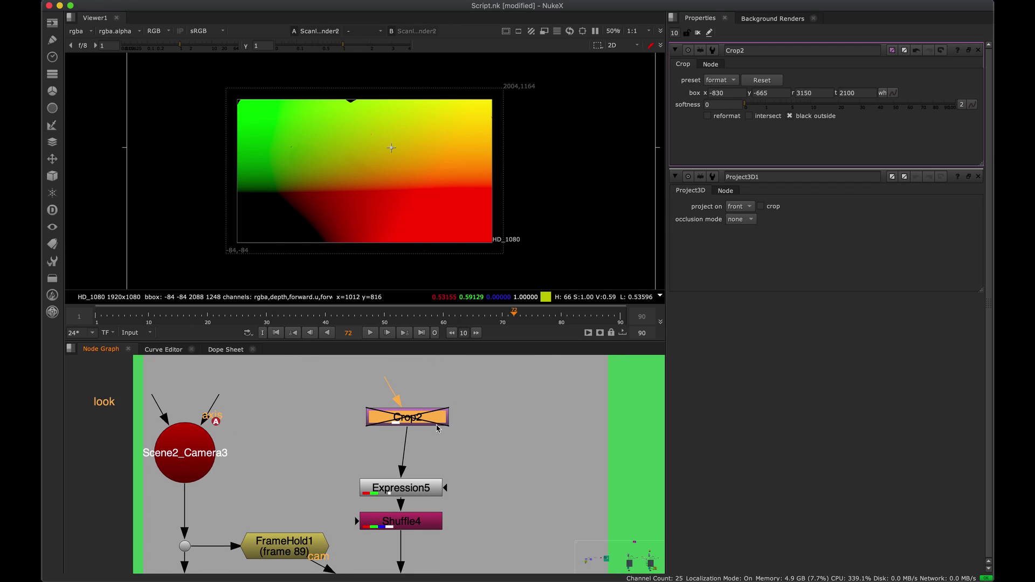
pyautogui.press('d')
pyautogui.press('d')
pyautogui.press('d')
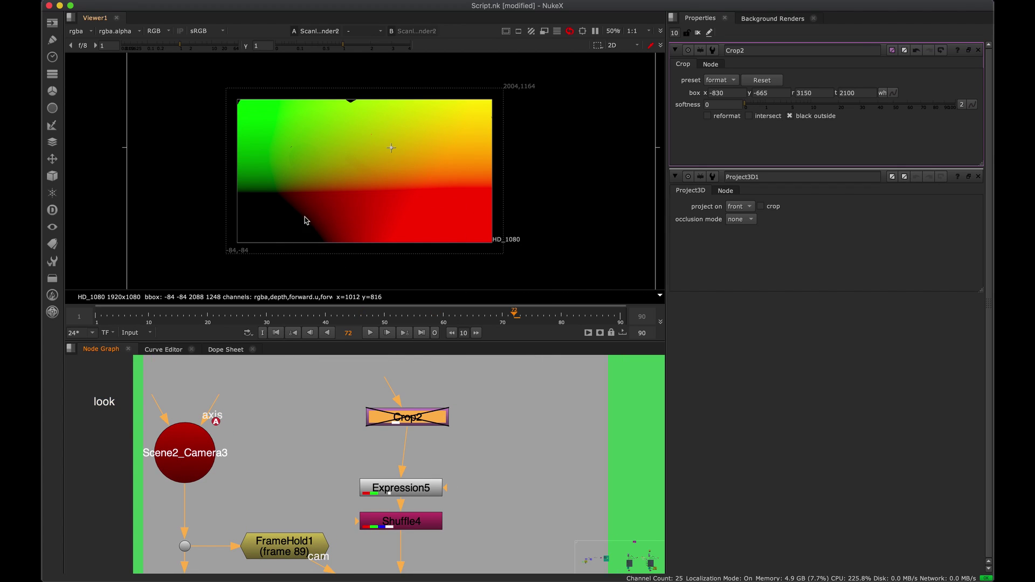
pyautogui.press('d')
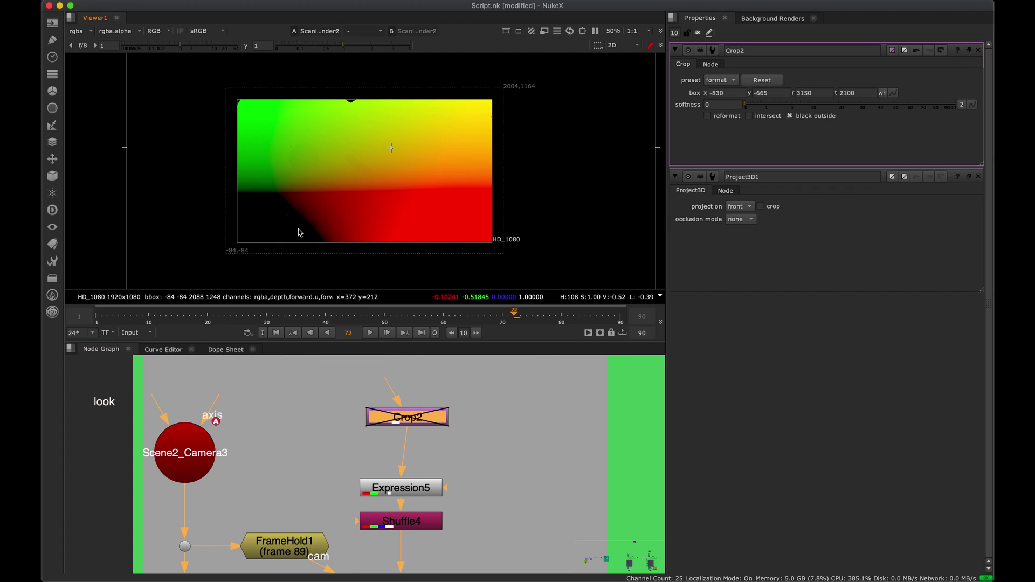
pyautogui.press('d')
pyautogui.press('d')
# Magnify the dark lower corner of the ST map with Crop2 disabled, fit the image again, and re-enable Crop2.
pyautogui.scroll(5, 280, 249)
pyautogui.moveTo(307, 212); pyautogui.dragTo(302, 263, button='middle')
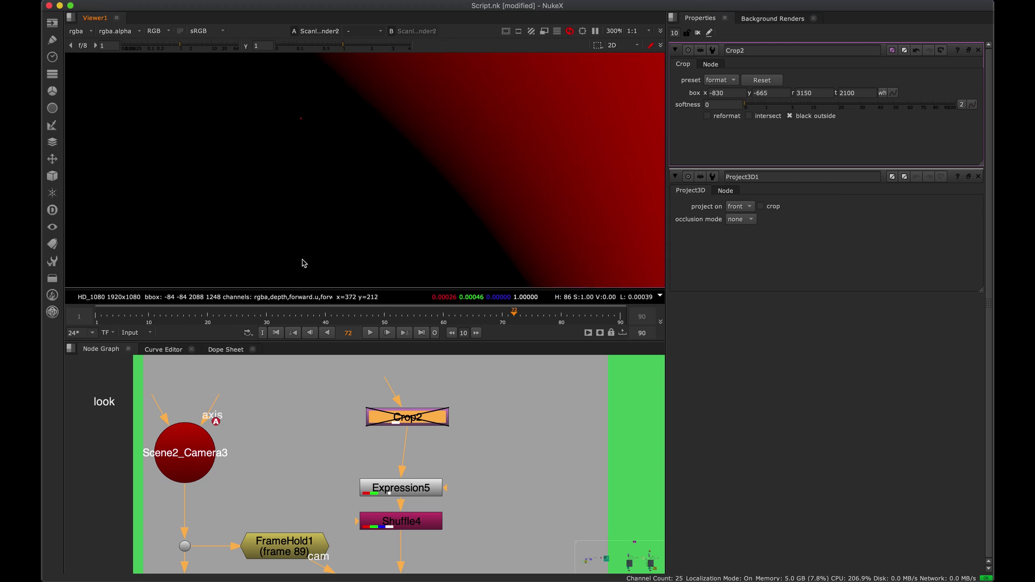
pyautogui.scroll(-3, 330, 168)
pyautogui.press('f')
pyautogui.press('d')
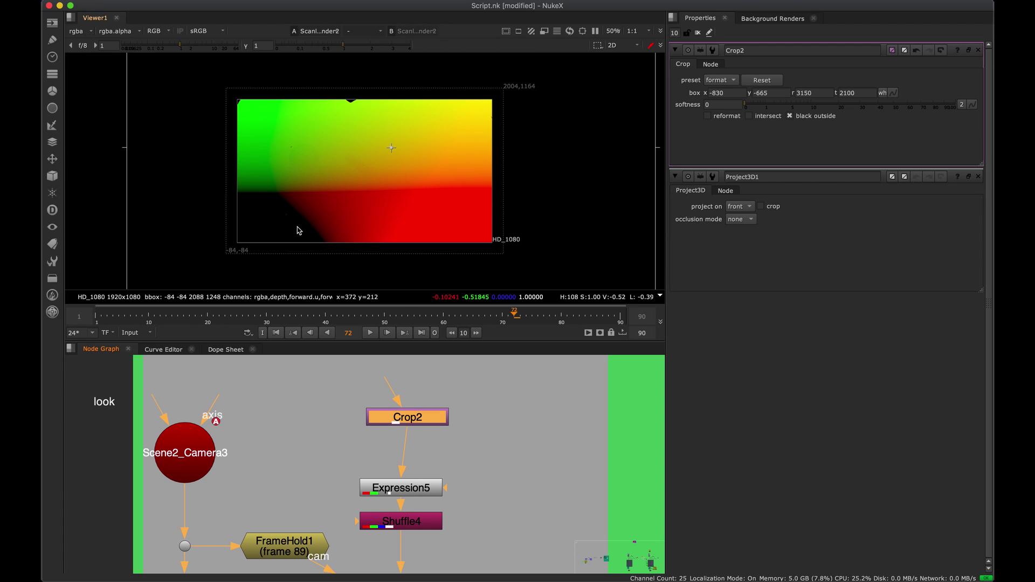
# Nudge the Crop2 node closer into line above Expression5 and deselect it.
pyautogui.moveTo(435, 422); pyautogui.dragTo(422, 427)
pyautogui.click(426, 452)
pyautogui.moveTo(429, 446); pyautogui.dragTo(425, 395, button='middle')
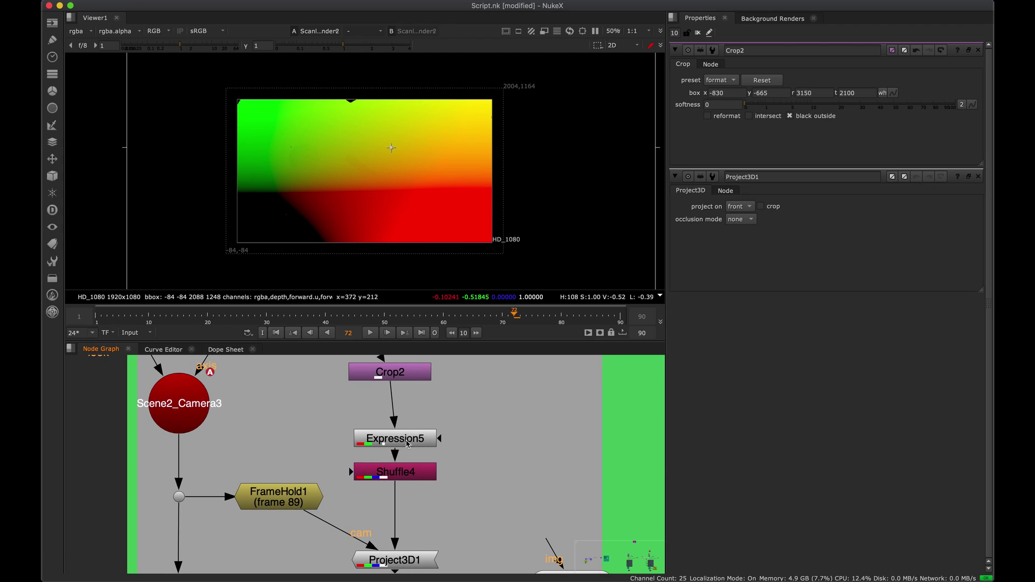
# Enlarge the node graph and review the setup from Project3D1 through ScanlineRender2 to the Write1 and STMap7 nodes.
pyautogui.press('space')
pyautogui.moveTo(398, 318); pyautogui.dragTo(446, 186, button='middle')
pyautogui.moveTo(539, 429); pyautogui.dragTo(372, 348)
pyautogui.moveTo(378, 366); pyautogui.dragTo(382, 288, button='middle')
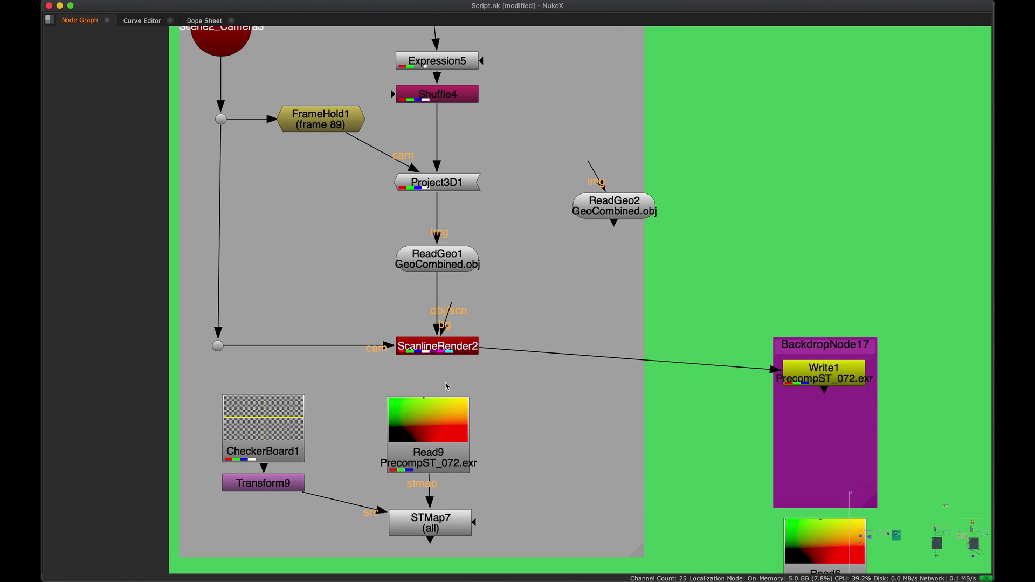
# Restore the layout with the viewer and close the Crop2 and Project3D1 properties.
pyautogui.moveTo(441, 443); pyautogui.dragTo(447, 447)
pyautogui.moveTo(430, 343); pyautogui.dragTo(421, 317, button='middle')
pyautogui.press('space')
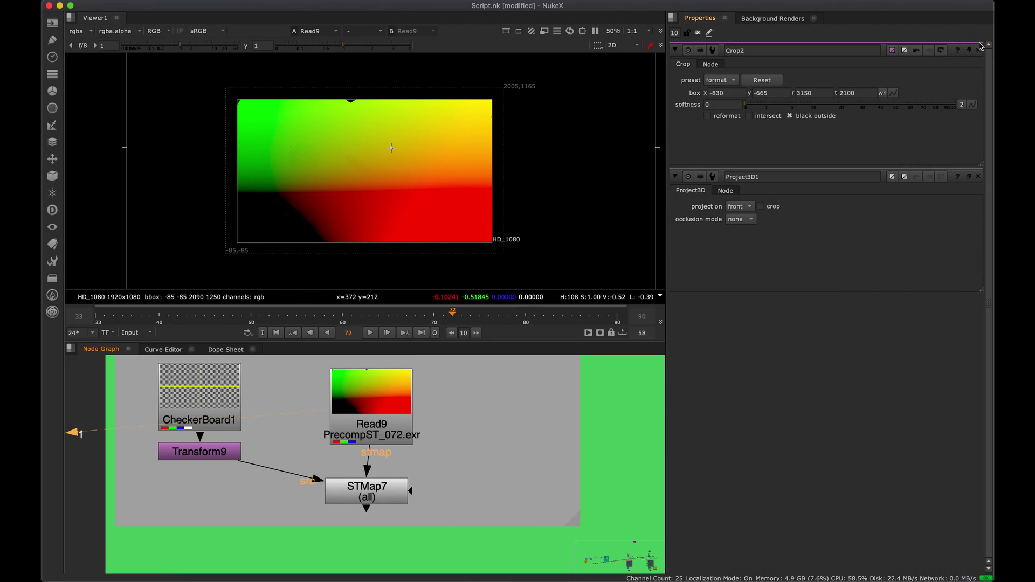
pyautogui.click(980, 51)
pyautogui.click(979, 50)
# Scrub the timeline between frames 68 and 90 to examine how the Read9 ST map follows the ReadGeo1 geometry.
pyautogui.moveTo(474, 316); pyautogui.dragTo(542, 308)
pyautogui.moveTo(404, 411)
pyautogui.mouseDown()
pyautogui.moveTo(391, 413)
pyautogui.moveTo(399, 407)
pyautogui.mouseUp()
pyautogui.moveTo(466, 419); pyautogui.dragTo(353, 481, button='middle')
pyautogui.moveTo(491, 401); pyautogui.dragTo(466, 371, button='middle')
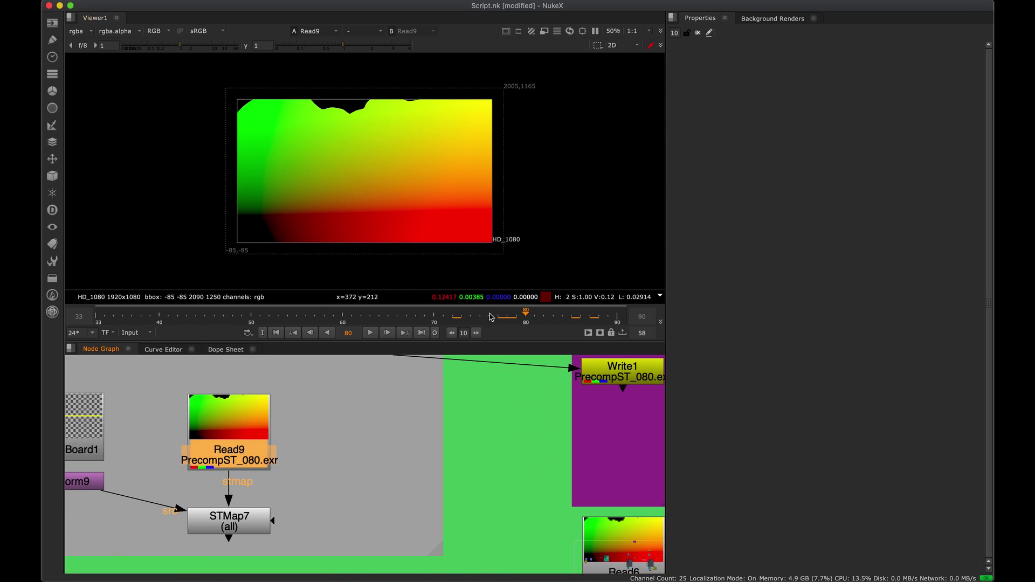
pyautogui.moveTo(495, 311); pyautogui.dragTo(373, 317)
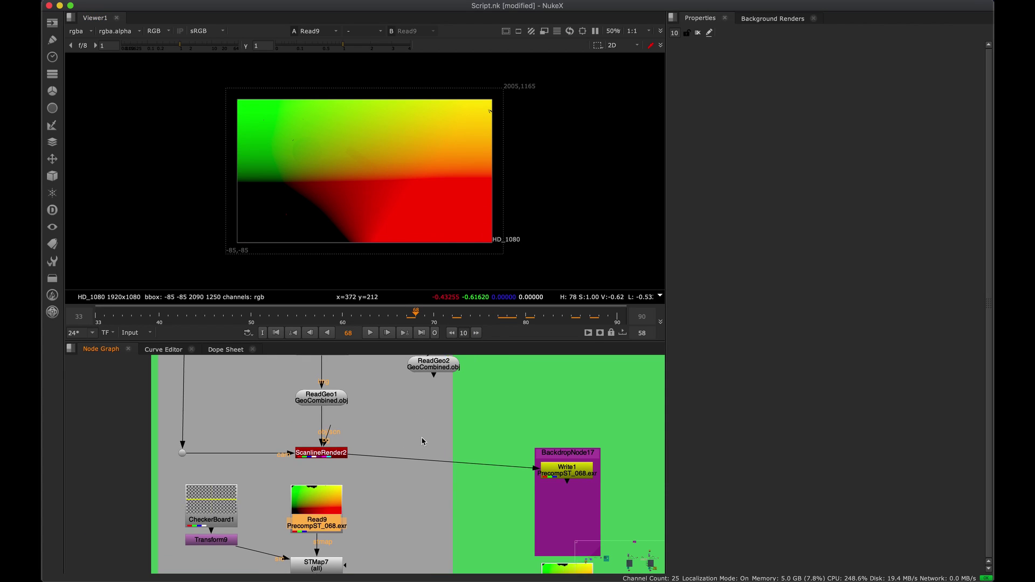
pyautogui.moveTo(324, 399); pyautogui.dragTo(330, 450, button='middle')
pyautogui.click(334, 446)
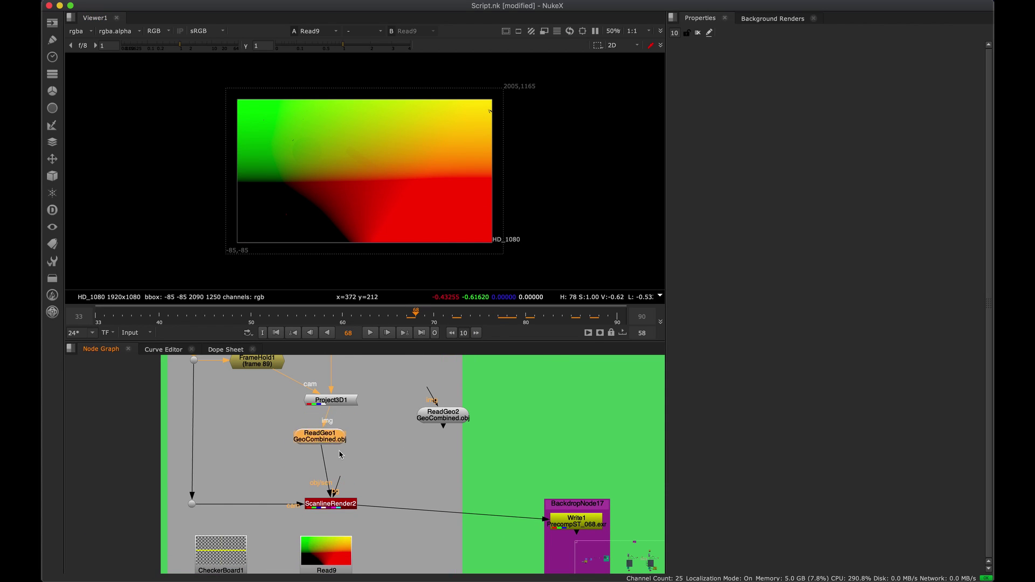
pyautogui.scroll(3, 358, 446)
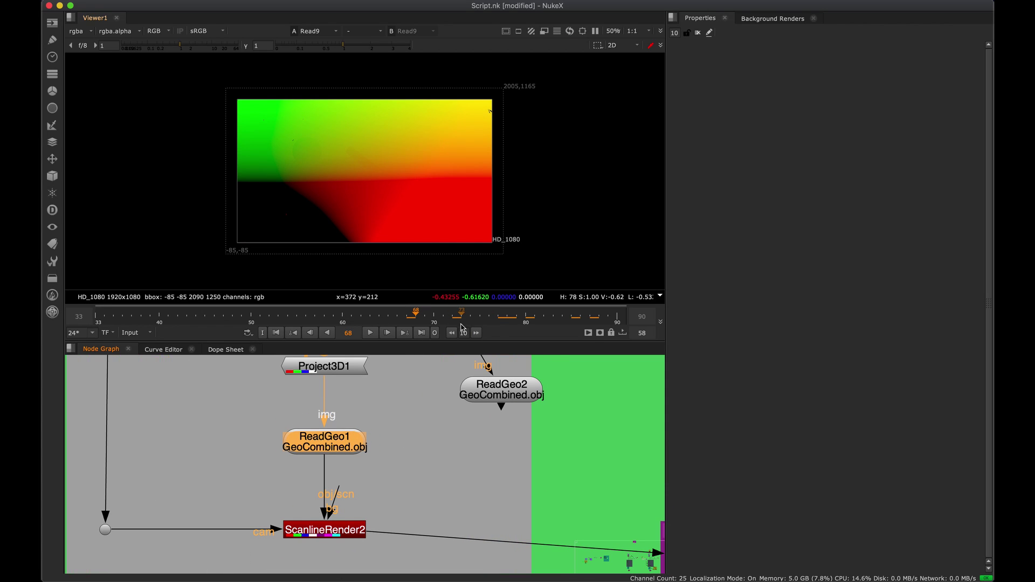
pyautogui.click(528, 316)
pyautogui.moveTo(542, 315); pyautogui.dragTo(507, 322)
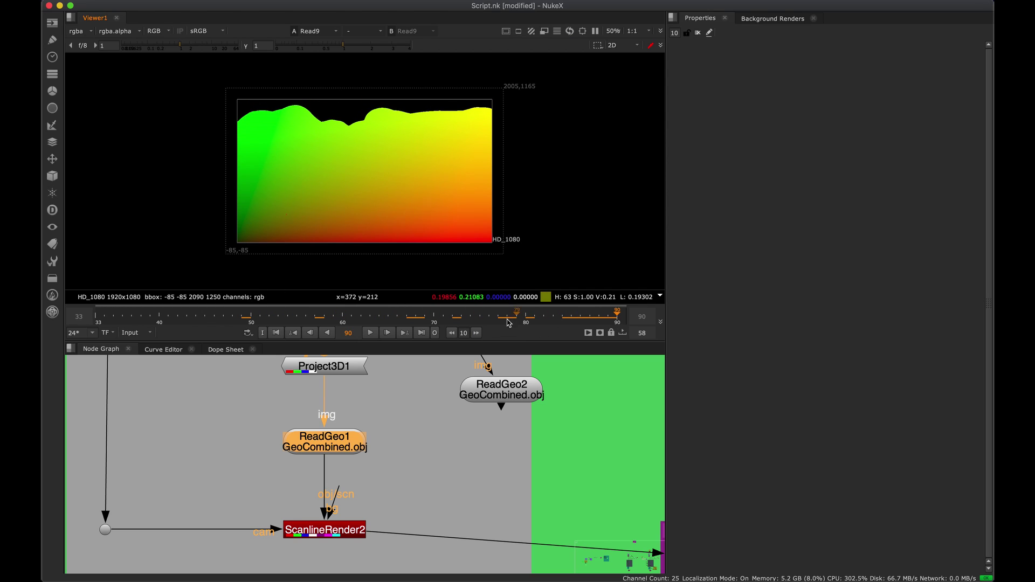
# Open the Write1 node's properties and examine its EXR datatype and compression settings.
pyautogui.moveTo(479, 462); pyautogui.dragTo(174, 398, button='middle')
pyautogui.moveTo(429, 511); pyautogui.dragTo(409, 452, button='middle')
pyautogui.doubleClick(416, 384)
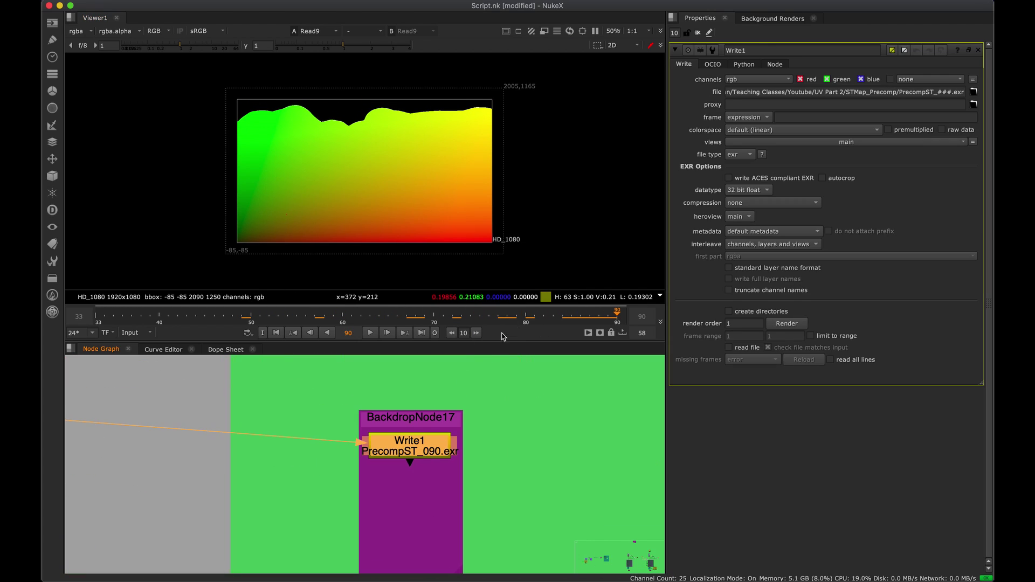
pyautogui.click(727, 191)
pyautogui.click(765, 191)
pyautogui.click(750, 204)
pyautogui.click(773, 205)
pyautogui.click(754, 191)
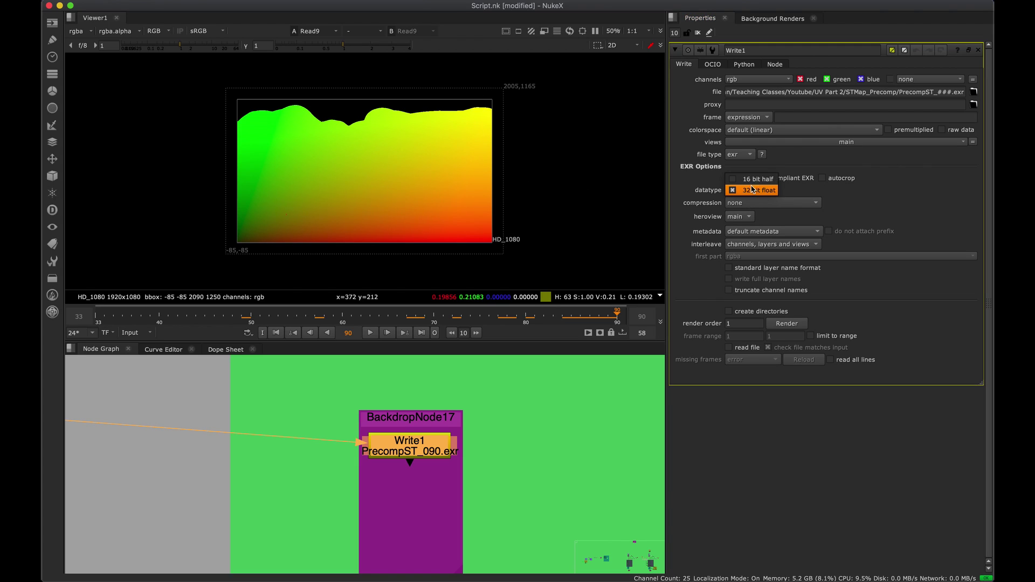
pyautogui.click(716, 173)
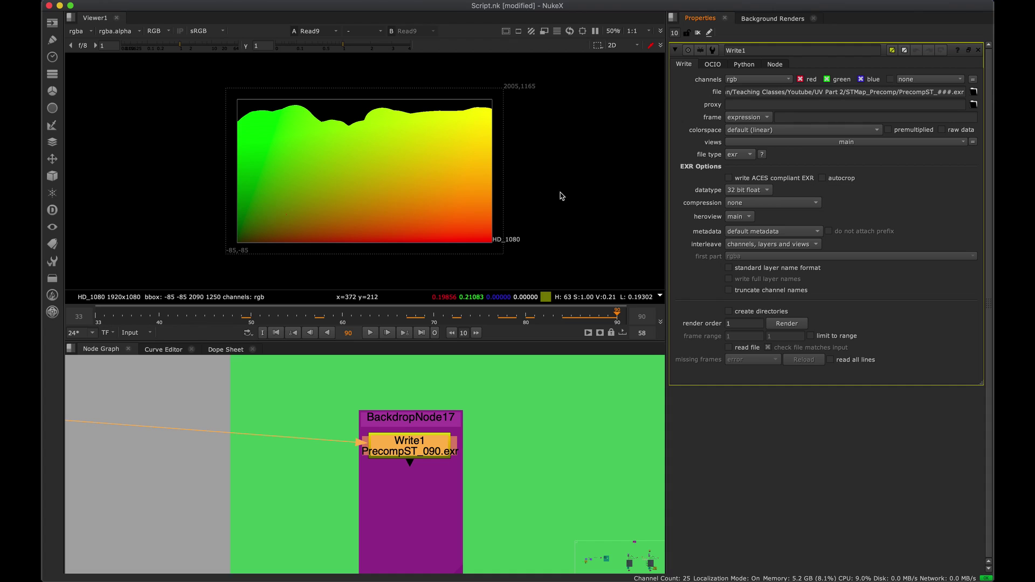
# Go over the available EXR datatype and compression choices again without changing them, and close the Write1 properties.
pyautogui.click(749, 190)
pyautogui.click(754, 191)
pyautogui.click(761, 203)
pyautogui.click(776, 204)
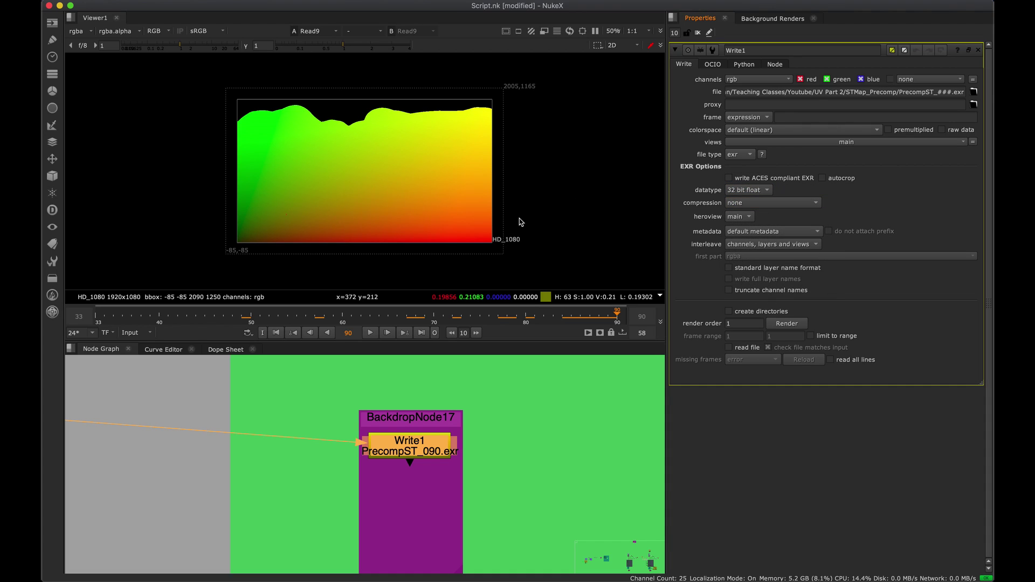
pyautogui.moveTo(373, 420); pyautogui.dragTo(488, 360, button='middle')
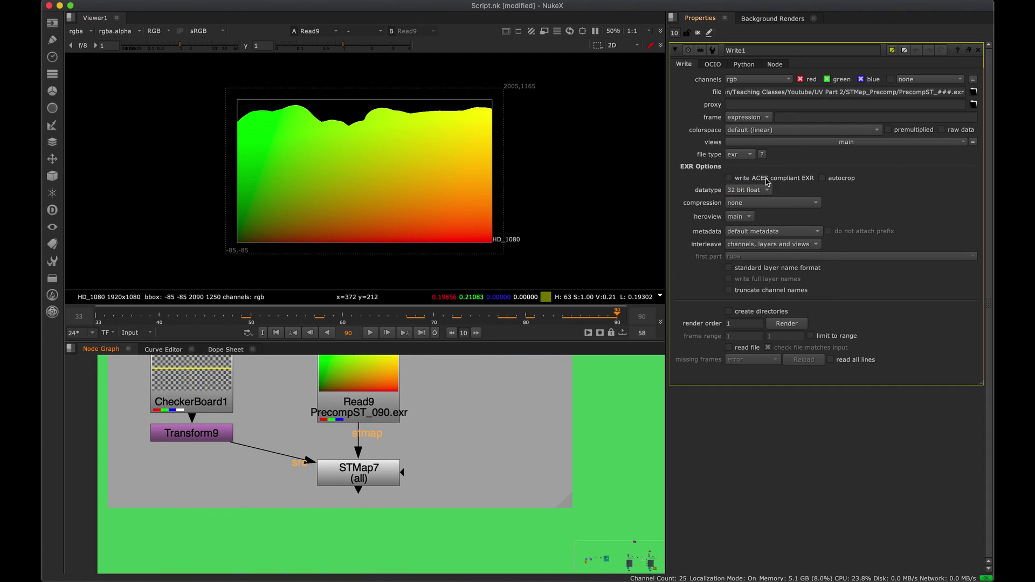
pyautogui.click(754, 191)
pyautogui.click(768, 205)
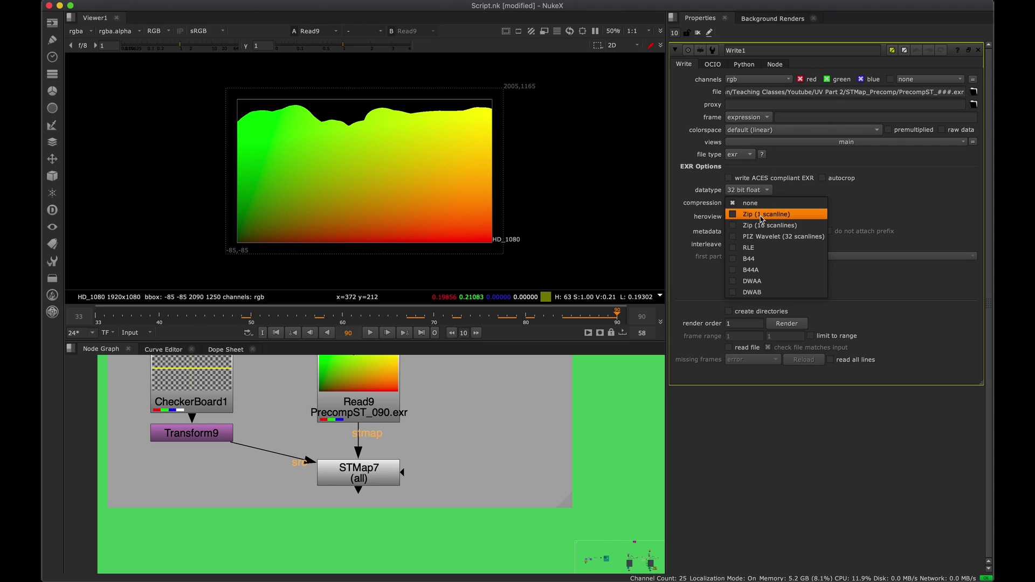
pyautogui.click(802, 204)
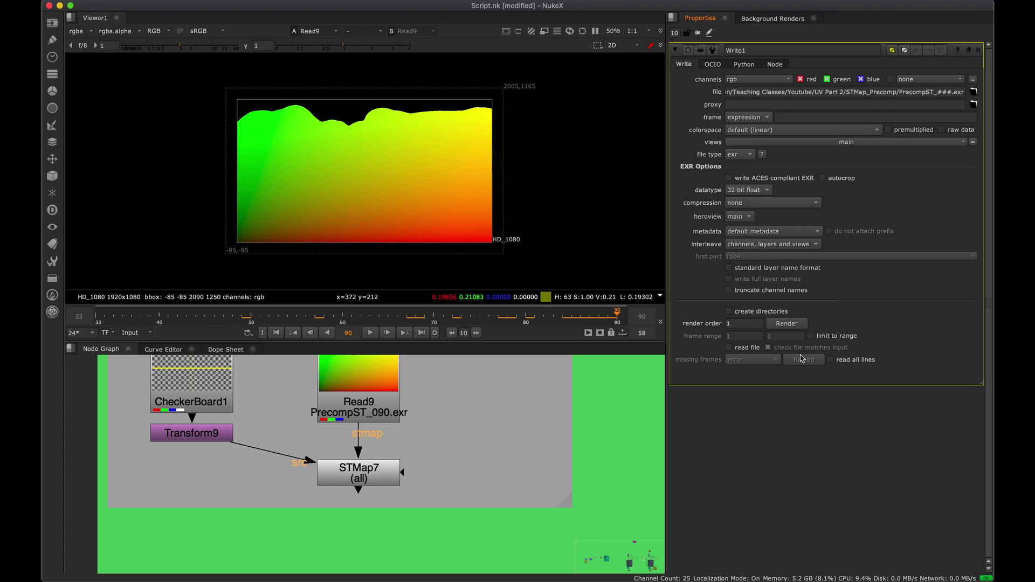
pyautogui.click(976, 50)
# Space Transform9 and STMap7 farther from their inputs in the checkerboard test setup and go to frame 78.
pyautogui.moveTo(256, 405); pyautogui.dragTo(318, 439, button='middle')
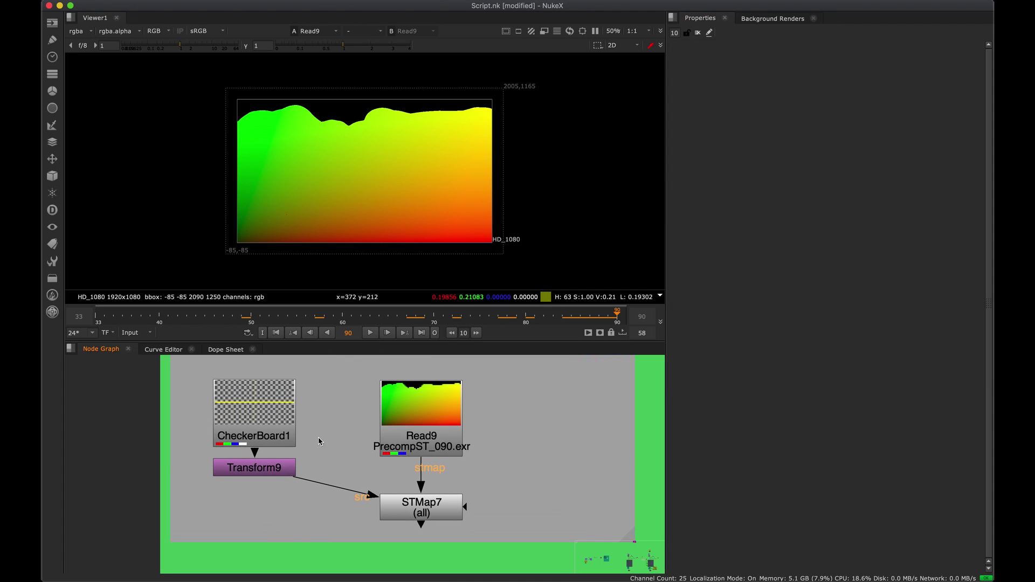
pyautogui.moveTo(277, 465); pyautogui.dragTo(278, 489)
pyautogui.moveTo(417, 507); pyautogui.dragTo(431, 518)
pyautogui.click(431, 440)
pyautogui.moveTo(426, 418); pyautogui.dragTo(426, 417)
pyautogui.moveTo(535, 323); pyautogui.dragTo(506, 315)
# View Transform9's output, scale the checkerboard to 0.46 and move it to translate x 320, y 136.
pyautogui.moveTo(267, 431); pyautogui.dragTo(268, 435)
pyautogui.press('1')
pyautogui.click(264, 491)
pyautogui.press('1')
pyautogui.doubleClick(266, 491)
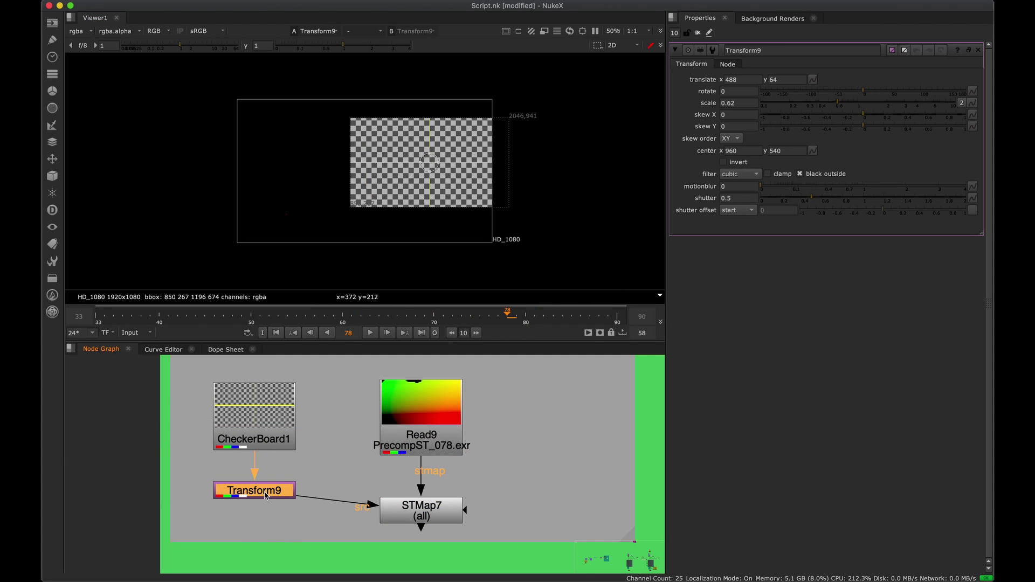
pyautogui.moveTo(416, 157); pyautogui.dragTo(393, 160)
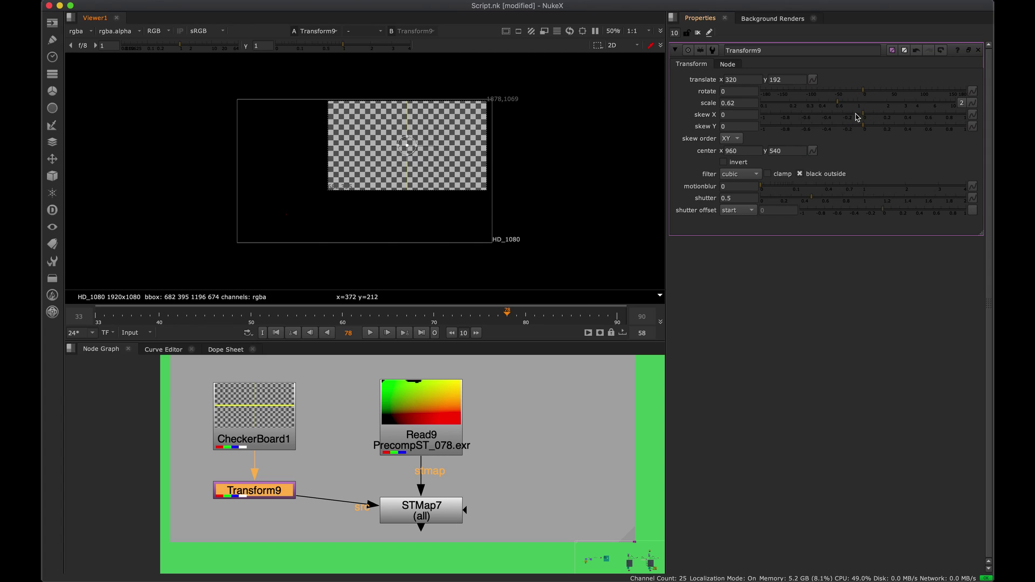
pyautogui.moveTo(839, 102); pyautogui.dragTo(825, 102)
pyautogui.moveTo(413, 146); pyautogui.dragTo(413, 154)
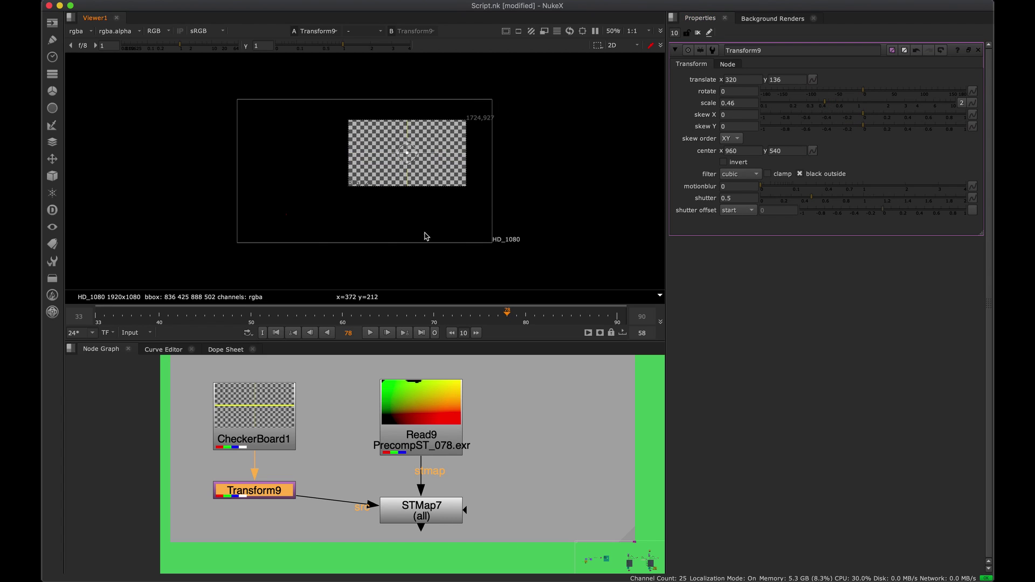
# Raise STMap7 slightly, view its output and scrub back to frame 62 to check the tracked checkerboard.
pyautogui.moveTo(438, 516); pyautogui.dragTo(435, 505)
pyautogui.doubleClick(434, 506)
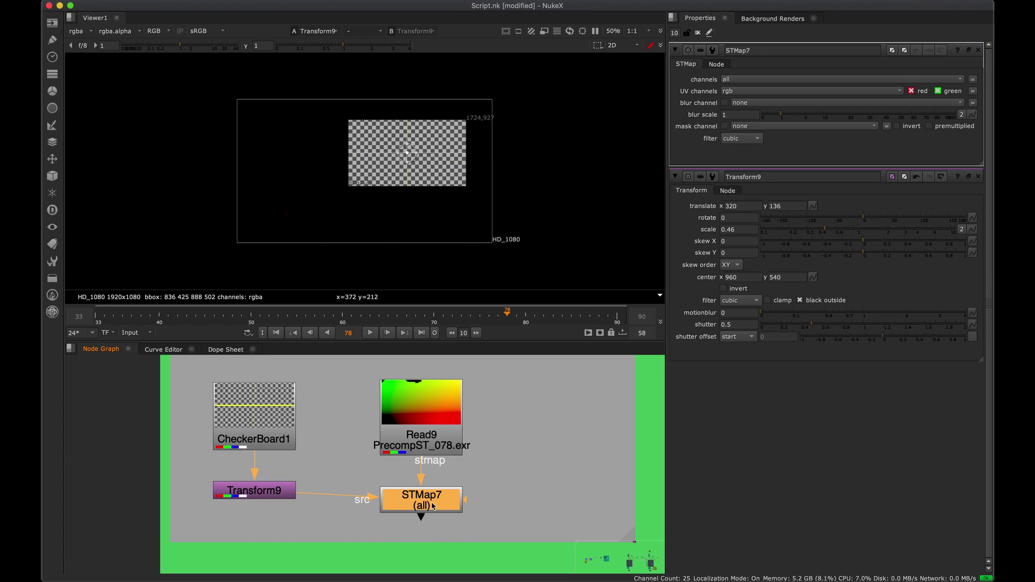
pyautogui.press('1')
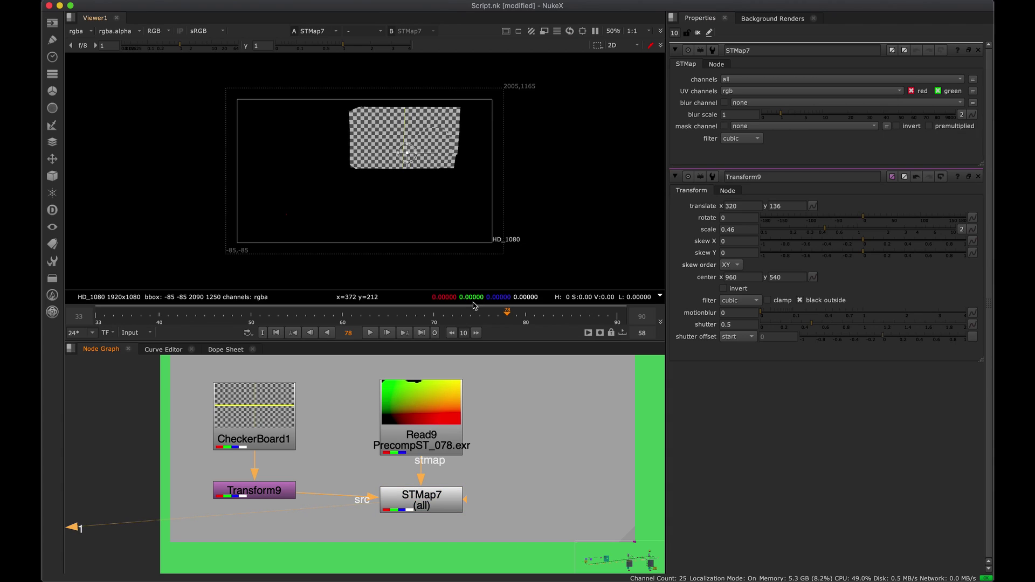
pyautogui.moveTo(506, 317); pyautogui.dragTo(419, 299)
# Highlight the checkerboard test nodes and the projection nodes from Crop2 to ScanlineRender2 in the enlarged node graph, undoing any accidental move.
pyautogui.moveTo(368, 443); pyautogui.dragTo(398, 467, button='middle')
pyautogui.moveTo(517, 392); pyautogui.dragTo(196, 551)
pyautogui.press('space')
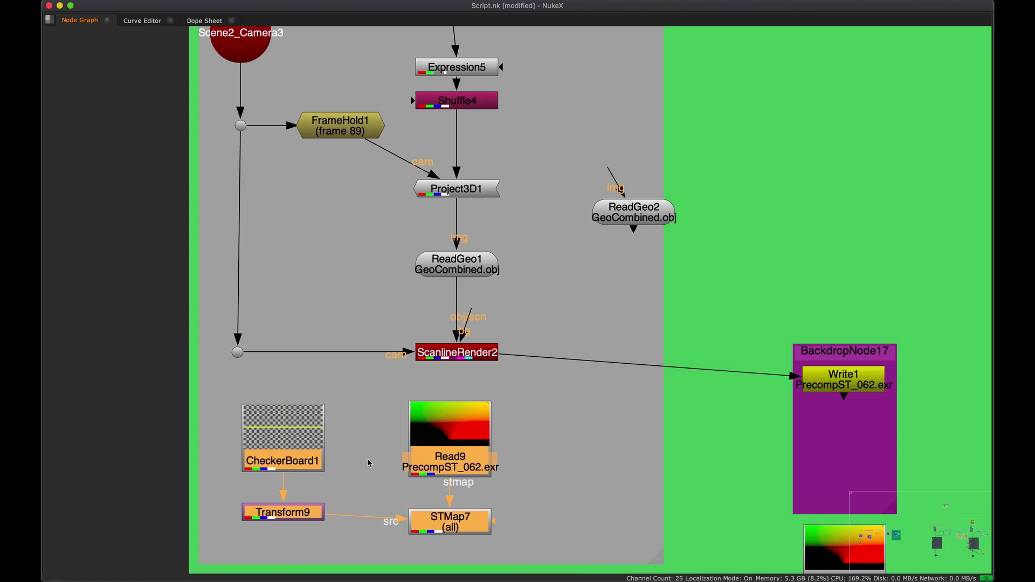
pyautogui.moveTo(465, 348); pyautogui.dragTo(524, 264, button='middle')
pyautogui.scroll(-2, 517, 302)
pyautogui.moveTo(690, 65); pyautogui.dragTo(305, 399)
pyautogui.moveTo(513, 316); pyautogui.dragTo(542, 326)
pyautogui.hotkey('ctrl', 'z')
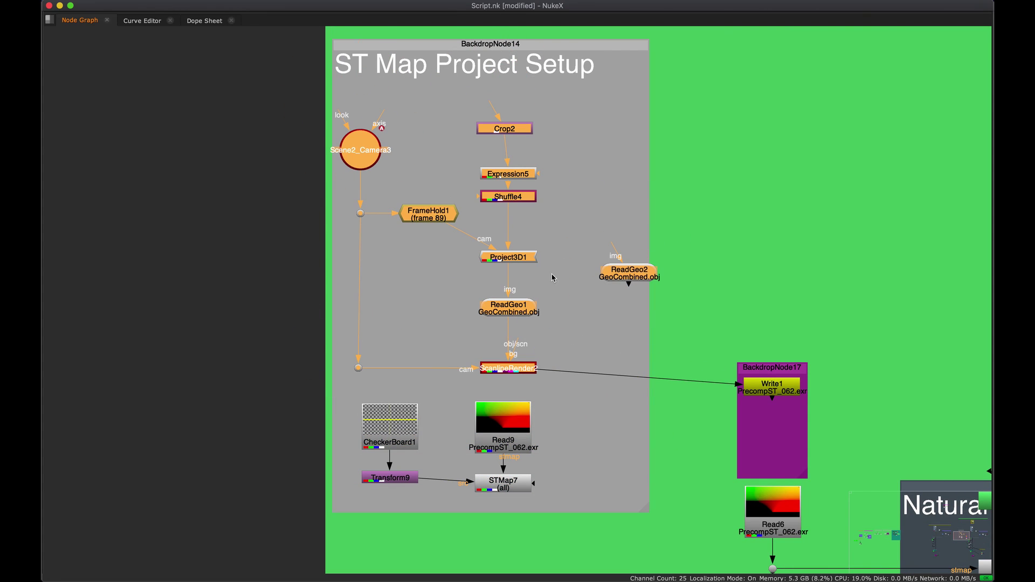
# Nudge STMap7 slightly lower in the test setup and bring back the layout with the viewer.
pyautogui.click(552, 455)
pyautogui.moveTo(510, 487); pyautogui.dragTo(510, 491)
pyautogui.press('space')
pyautogui.click(453, 375)
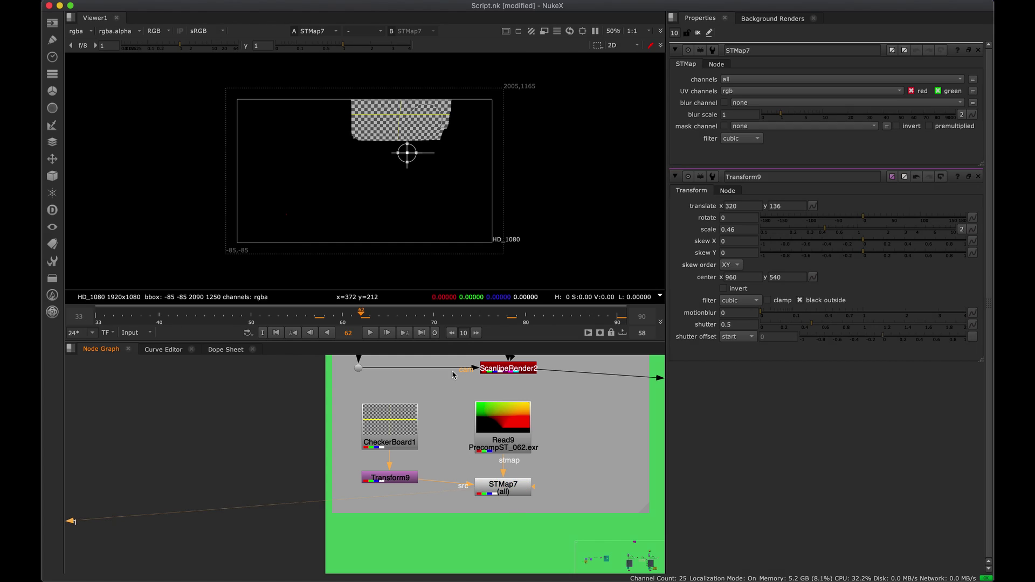
# Move the checkerboard in Transform9 to translate x -718, y -86 and scrub to frame 90 to check it.
pyautogui.doubleClick(388, 483)
pyautogui.scroll(3, 410, 135)
pyautogui.moveTo(405, 166); pyautogui.dragTo(153, 221)
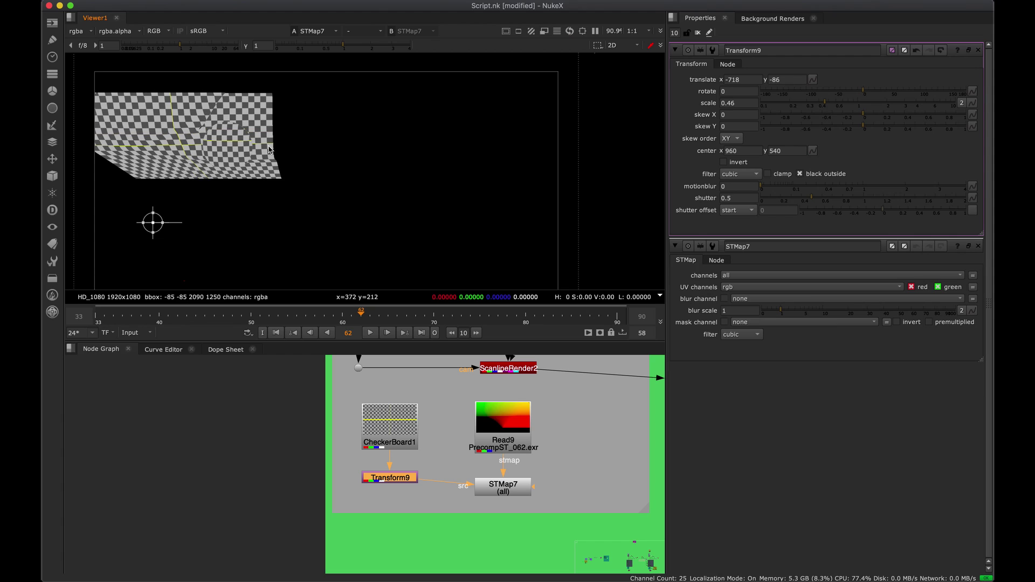
pyautogui.press('f')
pyautogui.moveTo(418, 315); pyautogui.dragTo(617, 331)
# Review the path from the ST Map Project Setup through Write1 to Read6 in the enlarged node graph.
pyautogui.scroll(-4, 431, 432)
pyautogui.press('space')
pyautogui.moveTo(539, 431); pyautogui.dragTo(477, 219, button='middle')
pyautogui.scroll(-5, 477, 222)
pyautogui.scroll(3, 410, 205)
pyautogui.moveTo(475, 112); pyautogui.dragTo(288, 344)
pyautogui.scroll(2, 422, 289)
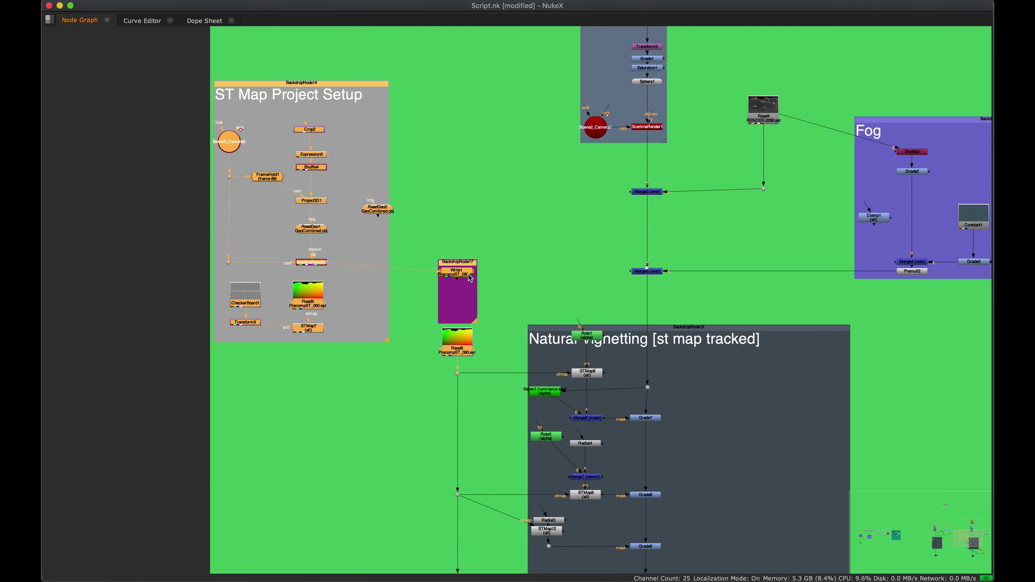
pyautogui.moveTo(469, 277); pyautogui.dragTo(469, 202)
pyautogui.click(458, 300)
pyautogui.moveTo(451, 277); pyautogui.dragTo(435, 335)
pyautogui.click(469, 342)
# Focus the node graph on the Natural Vignetting group, show the Merge5 output and close all open node properties.
pyautogui.scroll(3, 455, 332)
pyautogui.moveTo(425, 299); pyautogui.dragTo(167, 328, button='middle')
pyautogui.moveTo(626, 166); pyautogui.dragTo(473, 266)
pyautogui.press('space')
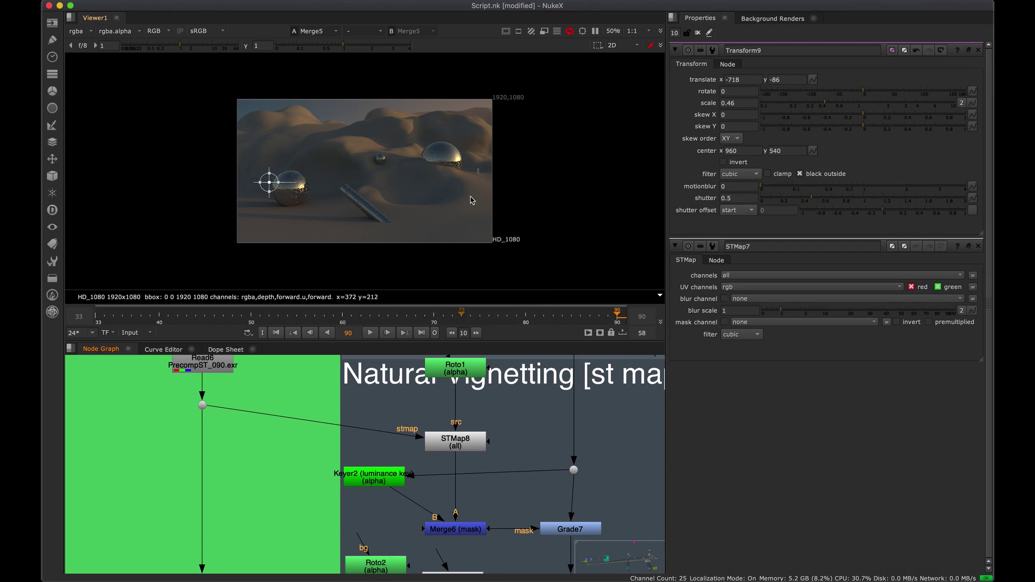
pyautogui.keyDown('super'); pyautogui.click(978, 50); pyautogui.keyUp('super')
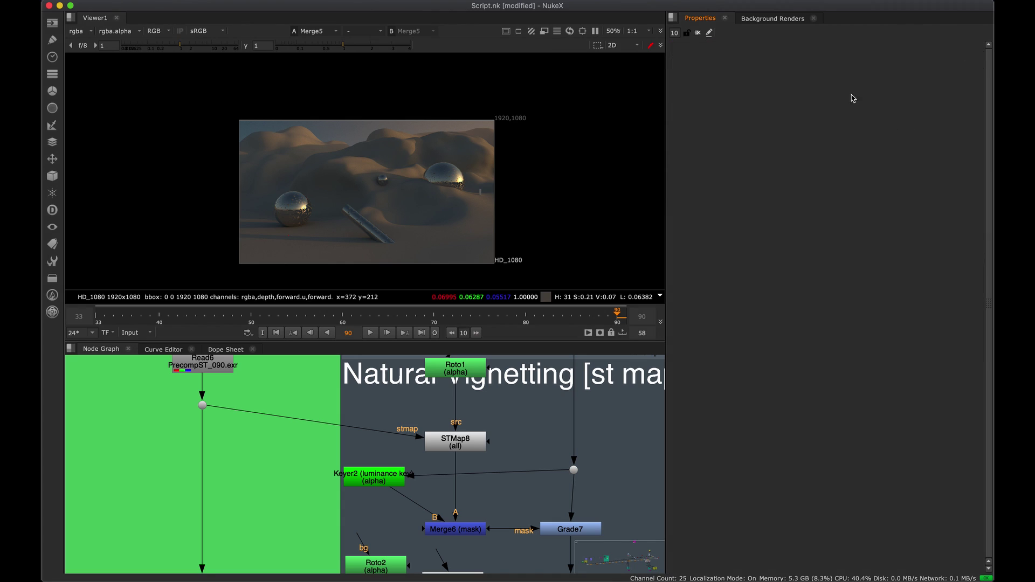
# Open the Roto1 properties and magnify its Bezier1 shape beside the large sphere on the dune.
pyautogui.moveTo(474, 367); pyautogui.dragTo(452, 405, button='middle')
pyautogui.doubleClick(449, 406)
pyautogui.click(513, 208)
pyautogui.scroll(5, 501, 189)
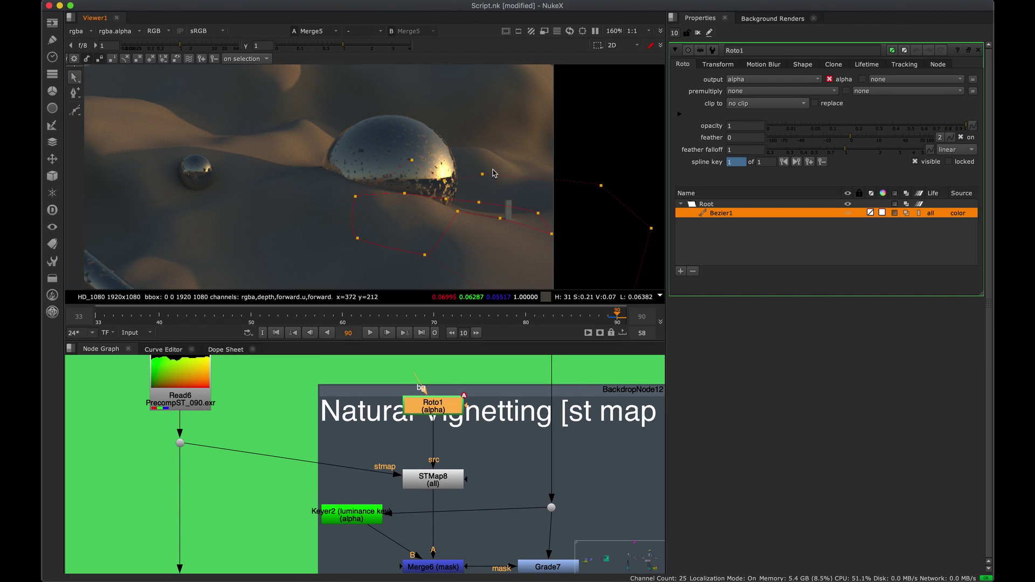
# View Grade7's output and compare the area around the roto shape with the grade disabled and enabled.
pyautogui.moveTo(506, 549); pyautogui.dragTo(439, 446, button='middle')
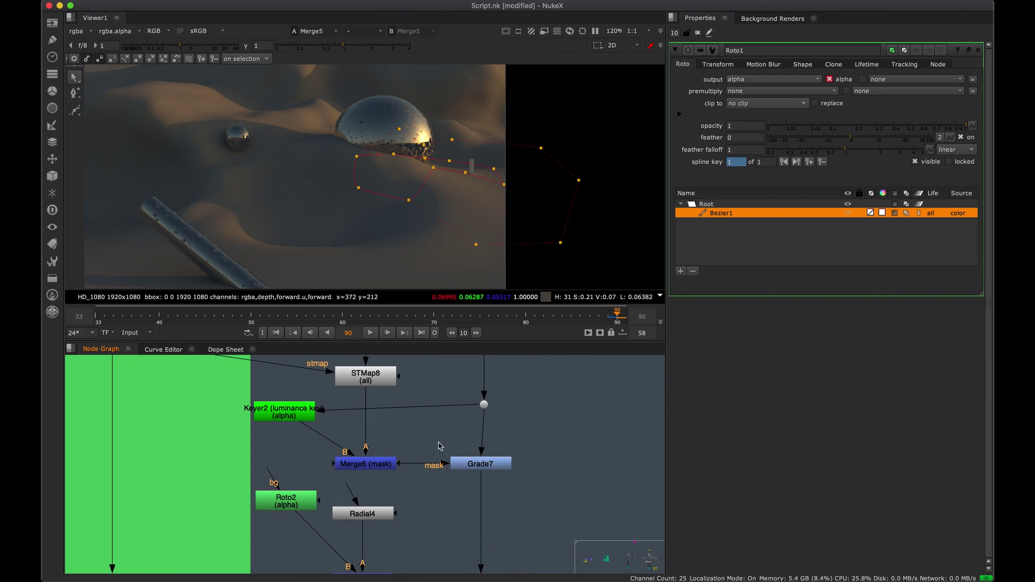
pyautogui.click(533, 420)
pyautogui.press('1')
pyautogui.scroll(6, 439, 192)
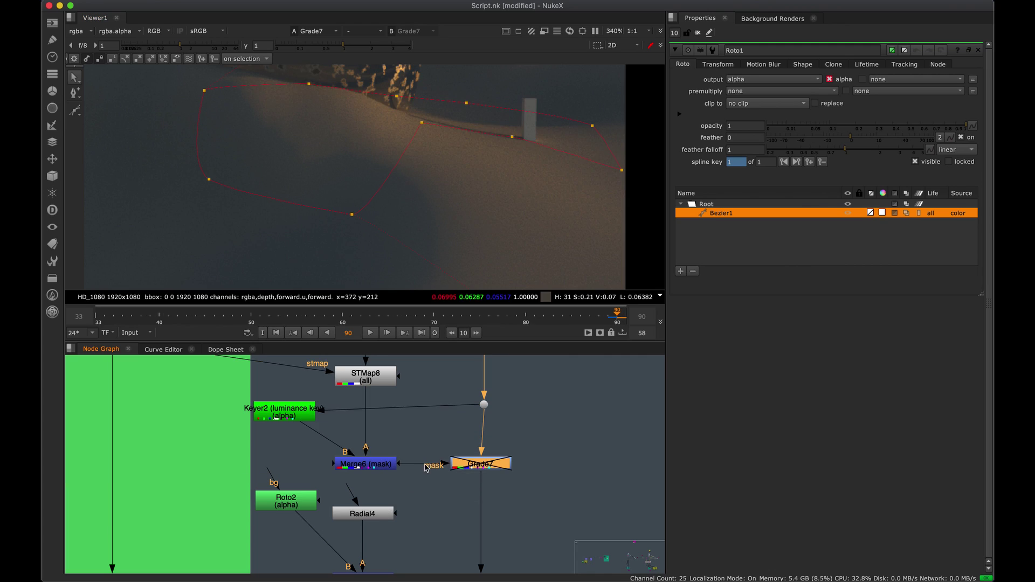
pyautogui.moveTo(397, 137); pyautogui.dragTo(406, 216, button='middle')
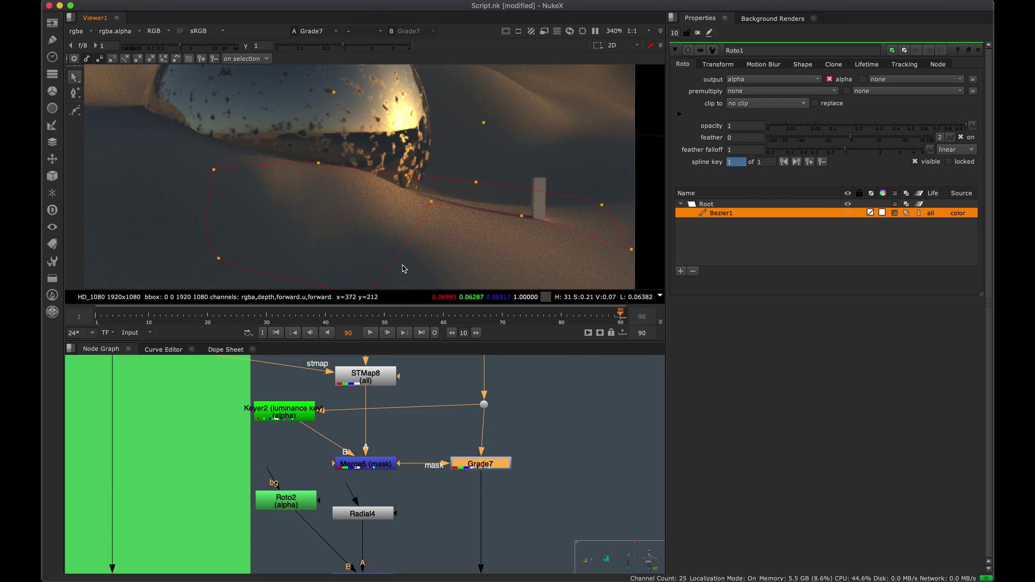
# Trace the Roto1 branch through STMap8 and Merge6 to the mask input of Grade7.
pyautogui.moveTo(372, 425); pyautogui.dragTo(430, 514, button='middle')
pyautogui.click(423, 382)
pyautogui.click(428, 390)
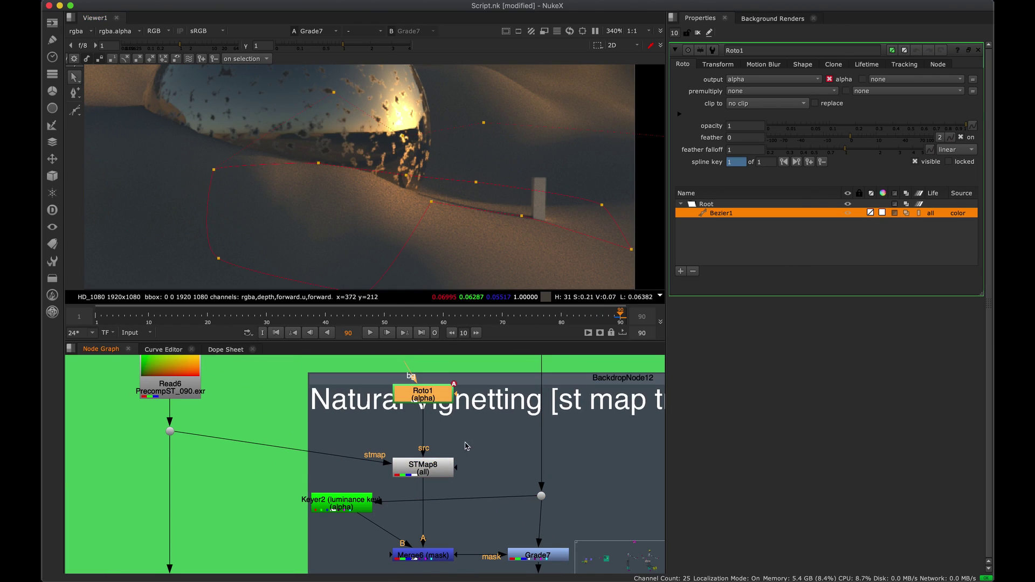
pyautogui.moveTo(465, 443); pyautogui.dragTo(381, 388, button='middle')
pyautogui.moveTo(461, 496)
pyautogui.mouseDown()
pyautogui.moveTo(463, 483)
pyautogui.moveTo(458, 502)
pyautogui.moveTo(461, 494)
pyautogui.mouseUp()
# View the alpha channel of STMap8 with the whole roto mask framed in the viewer.
pyautogui.moveTo(360, 419); pyautogui.dragTo(416, 448, button='middle')
pyautogui.moveTo(406, 438)
pyautogui.mouseDown()
pyautogui.moveTo(431, 429)
pyautogui.moveTo(408, 440)
pyautogui.mouseUp()
pyautogui.scroll(-5, 461, 189)
pyautogui.press('1')
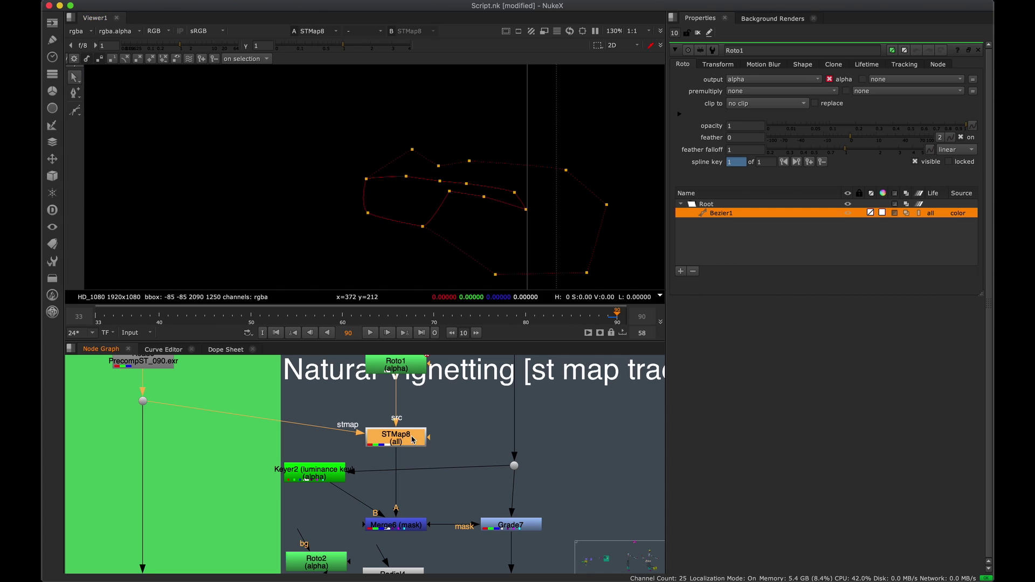
pyautogui.press('a')
pyautogui.scroll(-5, 456, 199)
pyautogui.scroll(-1, 451, 164)
pyautogui.scroll(5, 465, 213)
pyautogui.scroll(-3, 503, 187)
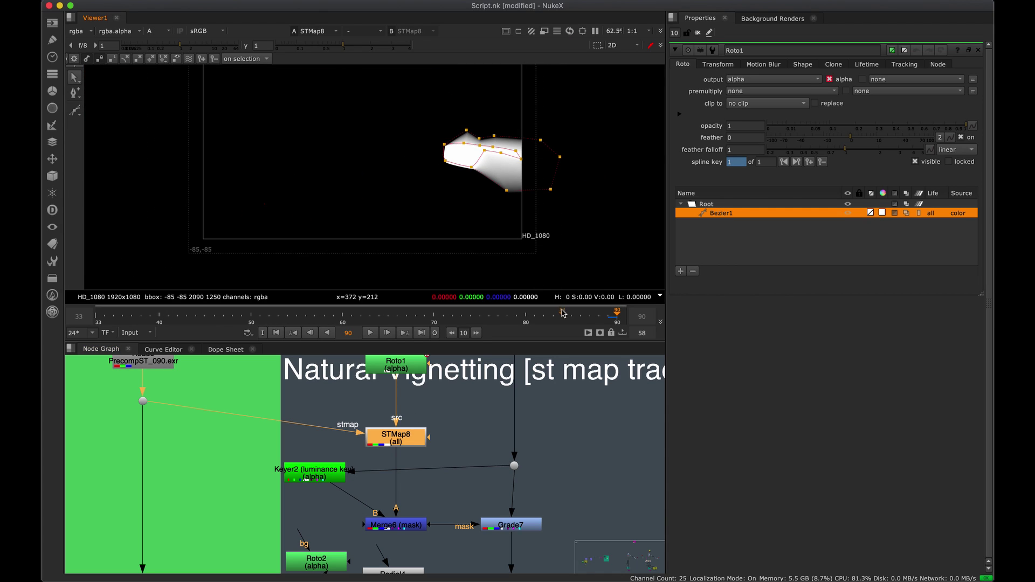
# Scrub back to frame 77 and toggle STMap8 off and on to compare the static roto mask with the tracked one.
pyautogui.moveTo(569, 314); pyautogui.dragTo(490, 323)
pyautogui.press('d')
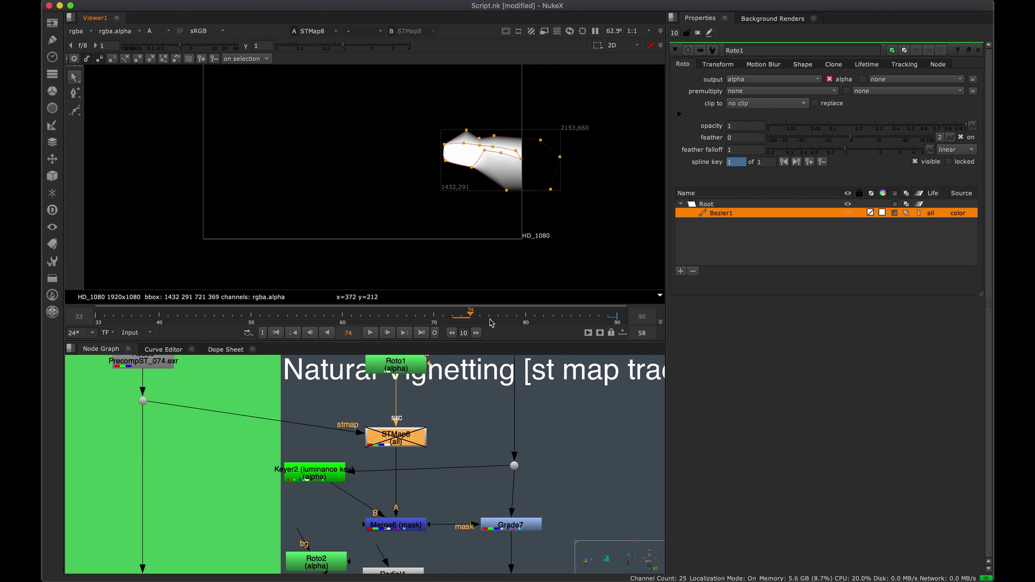
pyautogui.click(407, 443)
pyautogui.press('d')
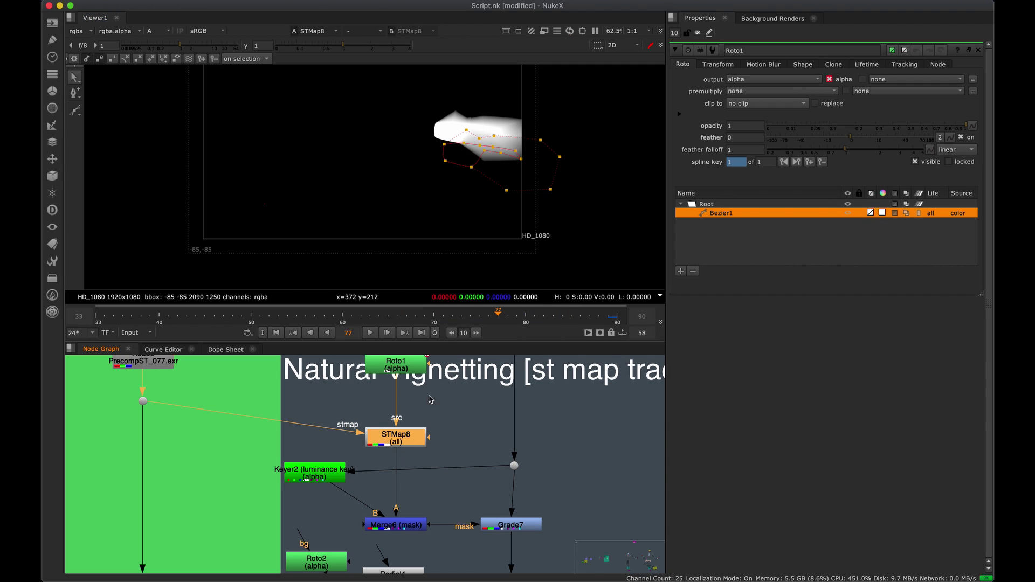
# Advance to frame 82 and check the settings of STMap8.
pyautogui.moveTo(498, 318); pyautogui.dragTo(544, 320)
pyautogui.moveTo(396, 438); pyautogui.dragTo(391, 478, button='middle')
pyautogui.doubleClick(390, 478)
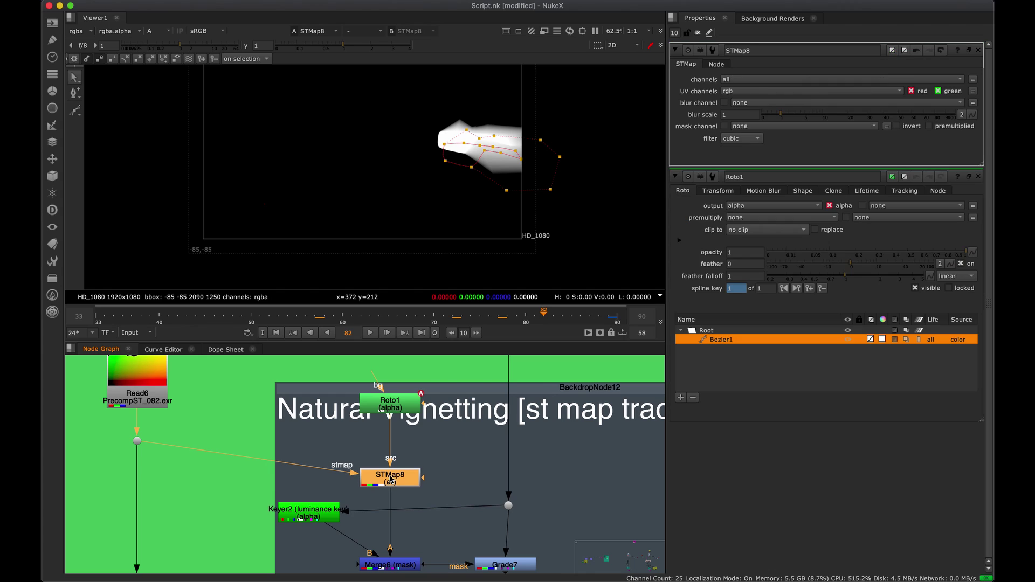
pyautogui.click(978, 50)
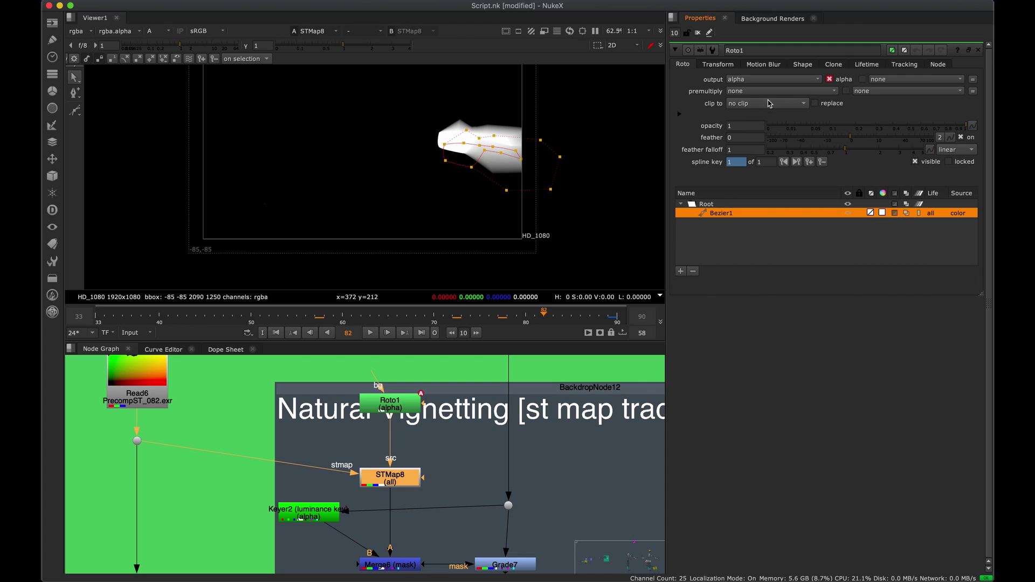
# Review Roto1's clip to options and inspect the part of the mask beyond the format edge at frame 89.
pyautogui.click(768, 103)
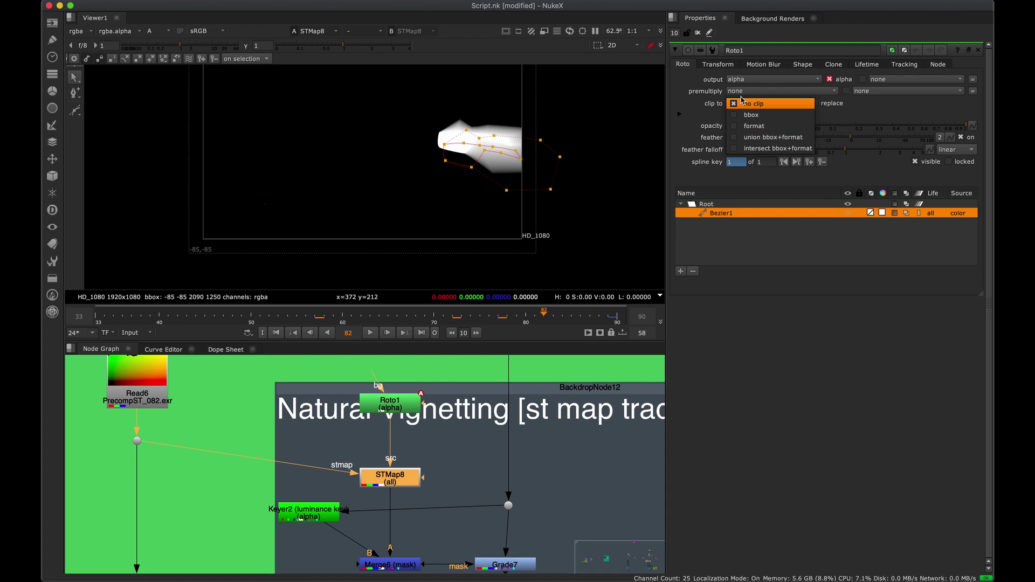
pyautogui.click(743, 103)
pyautogui.click(738, 105)
pyautogui.click(757, 103)
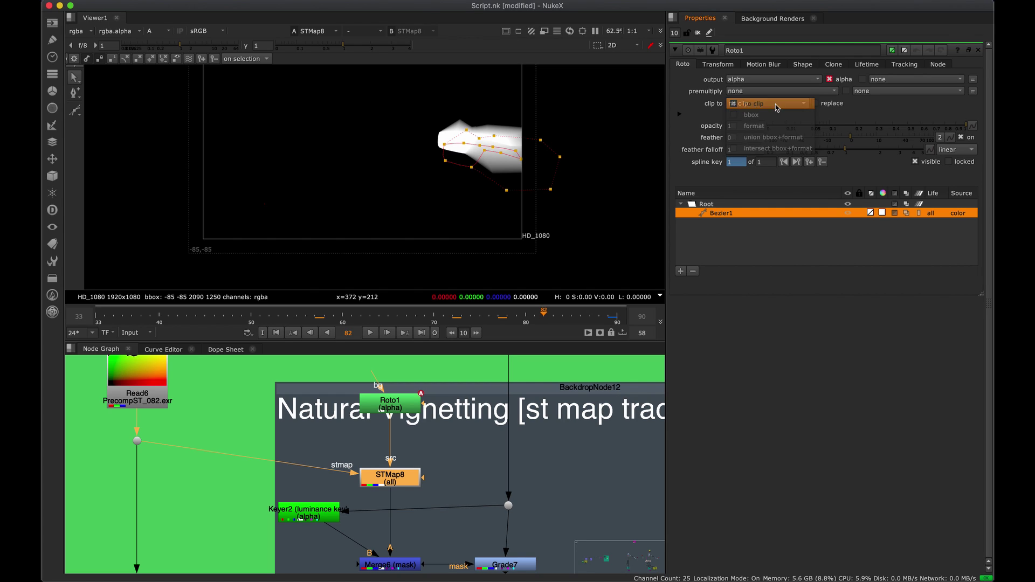
pyautogui.click(611, 306)
pyautogui.scroll(3, 453, 108)
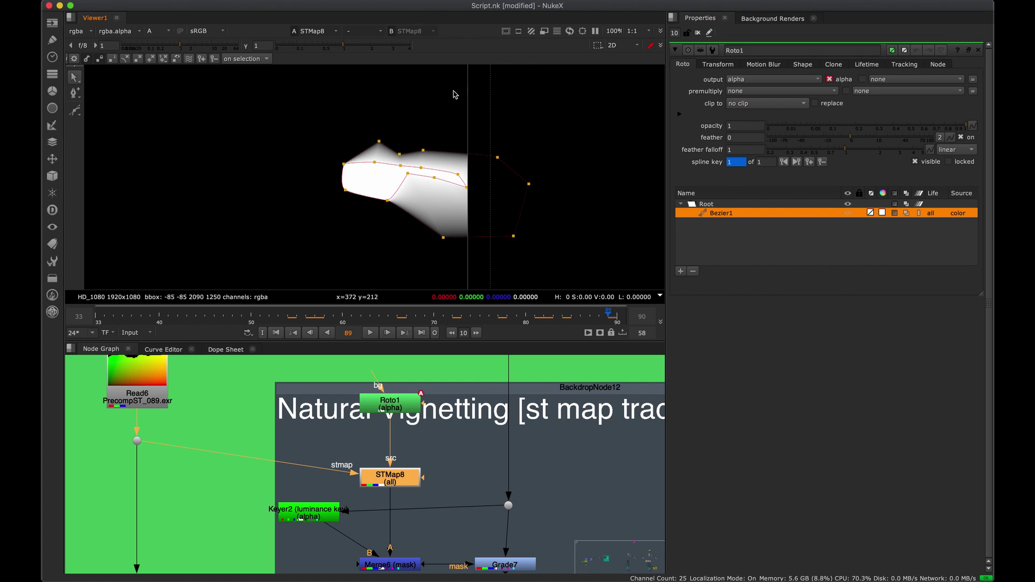
pyautogui.scroll(4, 517, 172)
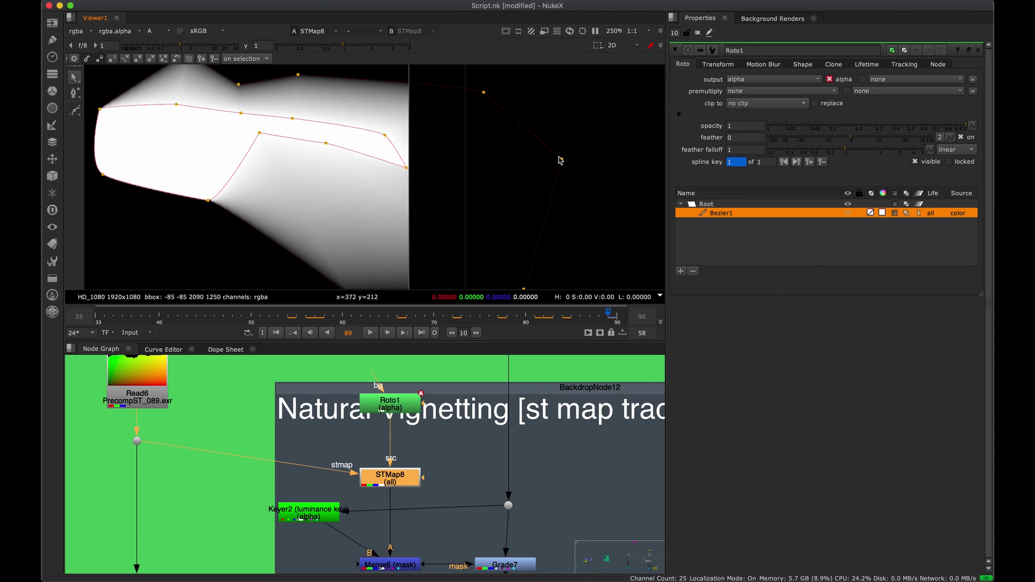
pyautogui.scroll(-4, 560, 160)
pyautogui.scroll(1, 513, 127)
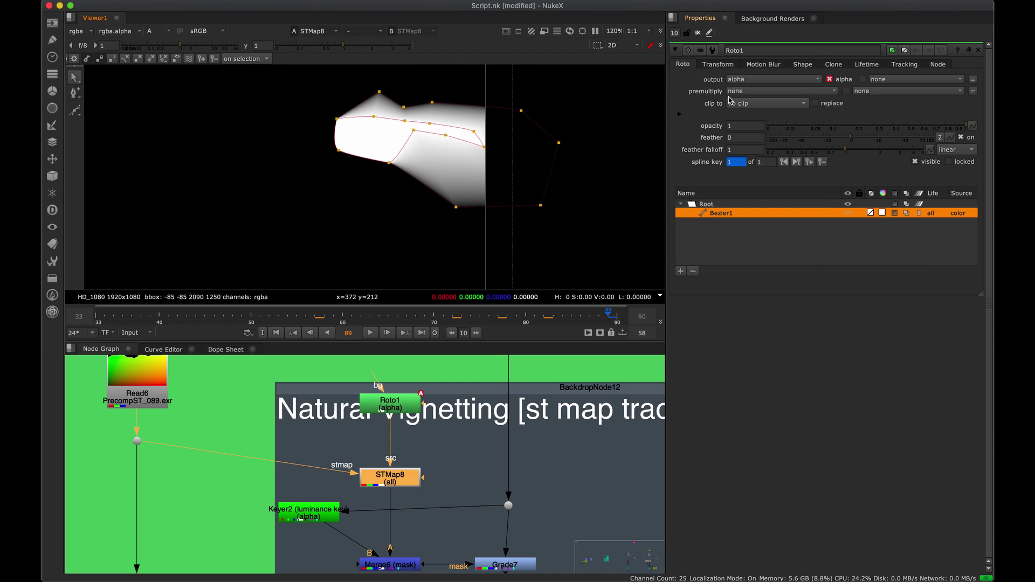
# Clip Roto1 to format, check the mask's cut edge at frame 67, and restore the no clip option.
pyautogui.click(765, 103)
pyautogui.click(755, 122)
pyautogui.moveTo(611, 306); pyautogui.dragTo(406, 313)
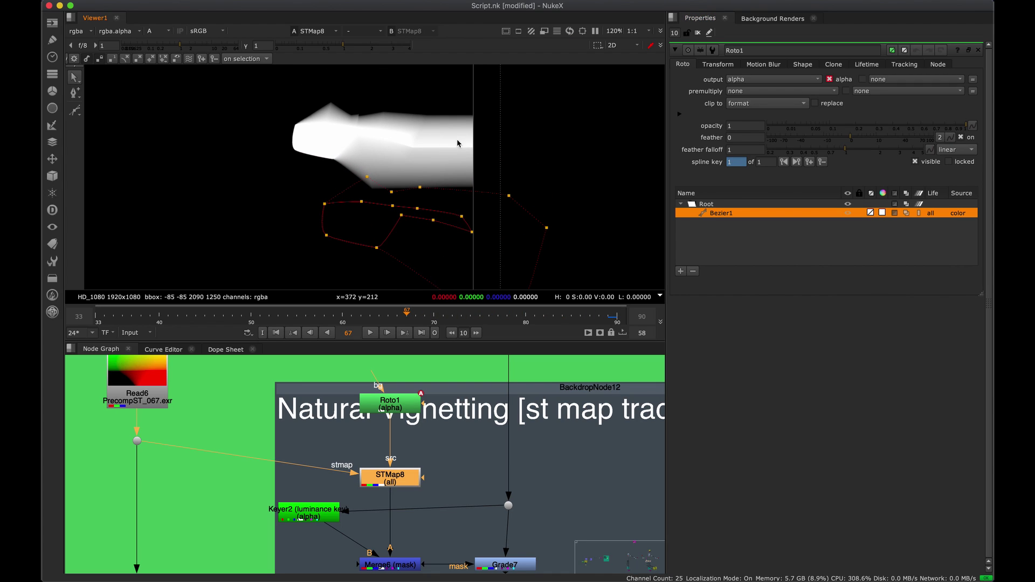
pyautogui.click(740, 104)
pyautogui.click(750, 82)
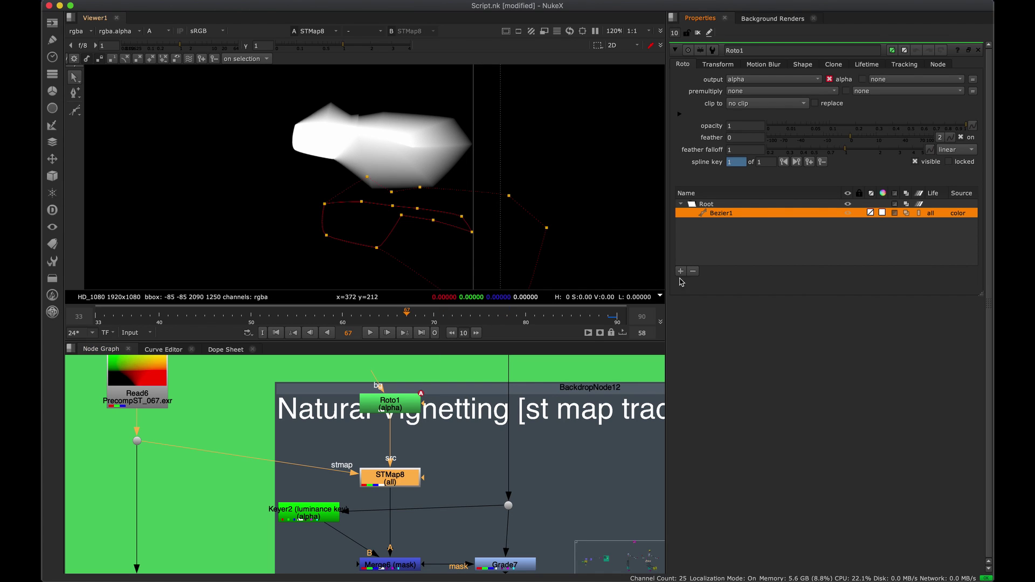
pyautogui.click(747, 104)
pyautogui.press('Escape')
# Follow the natural vignetting branch down from STMap8 to Grade8 and view the output of Grade8.
pyautogui.moveTo(409, 486); pyautogui.dragTo(390, 463)
pyautogui.moveTo(411, 486); pyautogui.dragTo(406, 460, button='middle')
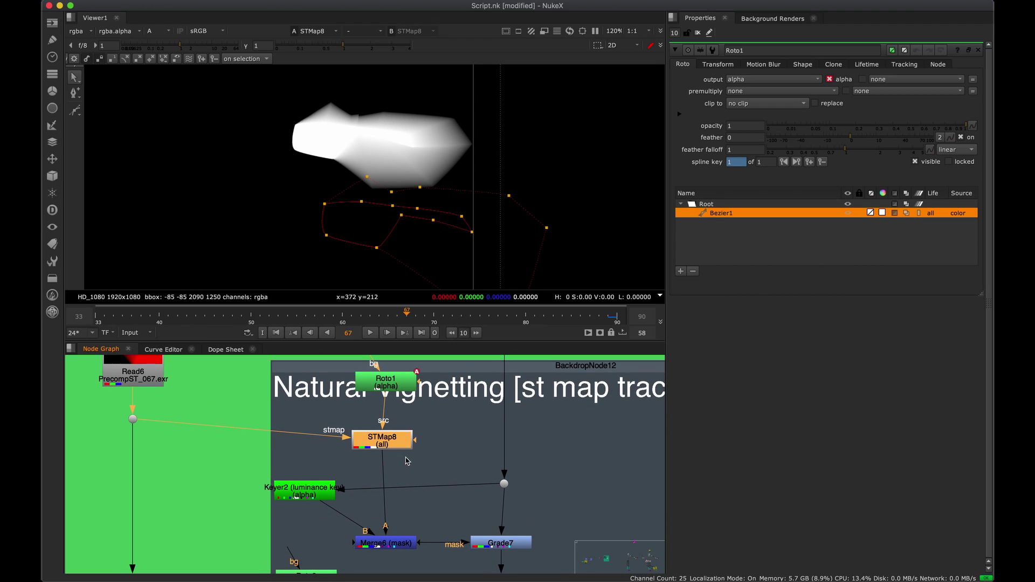
pyautogui.moveTo(398, 446); pyautogui.dragTo(403, 447)
pyautogui.scroll(-2, 405, 461)
pyautogui.moveTo(401, 489); pyautogui.dragTo(470, 325, button='middle')
pyautogui.press('space')
pyautogui.moveTo(480, 367); pyautogui.dragTo(484, 352, button='middle')
pyautogui.scroll(2, 488, 357)
pyautogui.click(547, 359)
pyautogui.moveTo(514, 408); pyautogui.dragTo(409, 149, button='middle')
pyautogui.press('space')
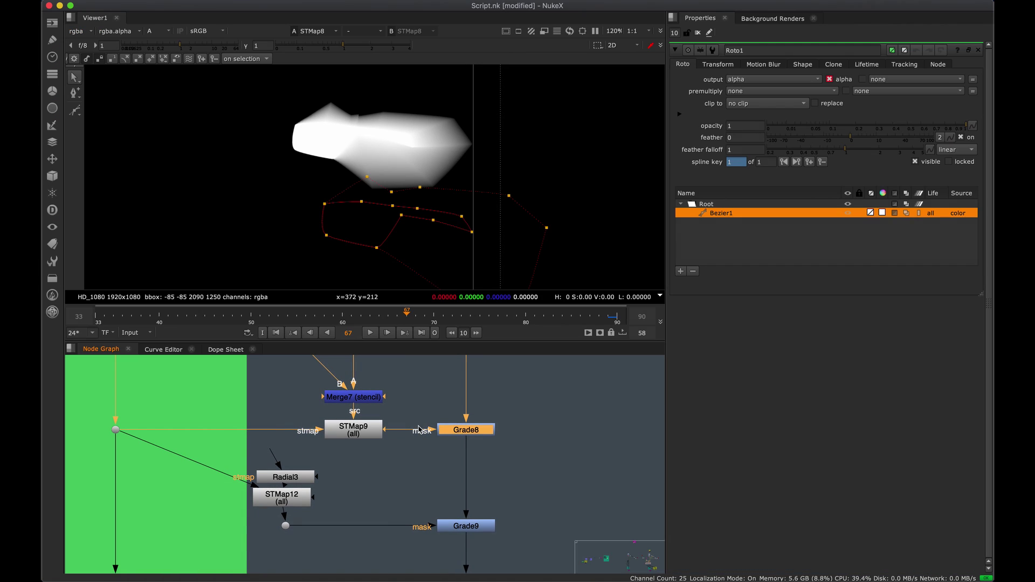
pyautogui.press('1')
# Open Radial4's settings, view Grade8 in colour with the full frame fitted, and check the radial's clip to option.
pyautogui.moveTo(395, 393); pyautogui.dragTo(414, 437, button='middle')
pyautogui.click(387, 384)
pyautogui.doubleClick(387, 382)
pyautogui.press('f')
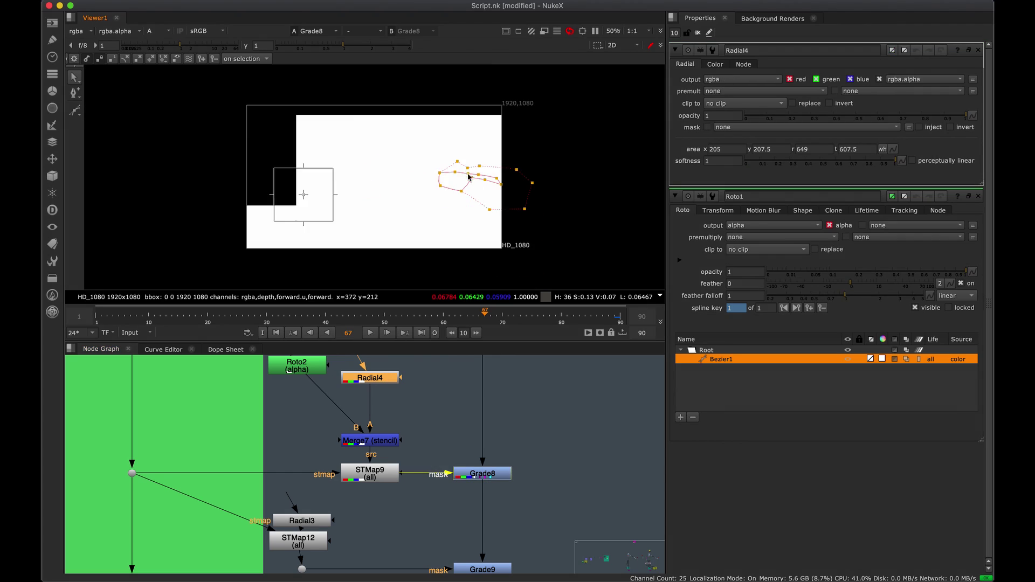
pyautogui.press('a')
pyautogui.scroll(5, 319, 193)
pyautogui.press('f')
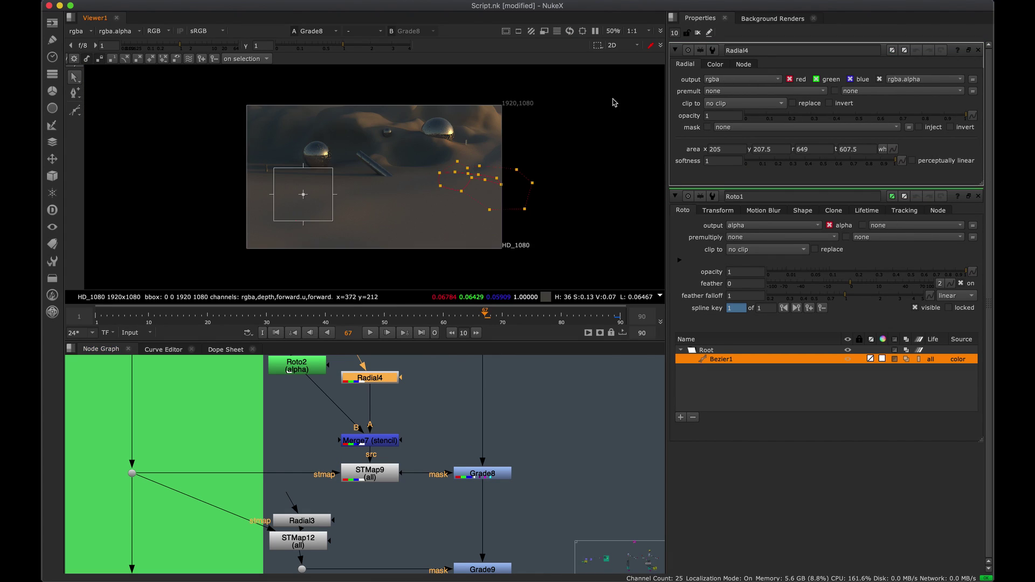
pyautogui.click(384, 369)
pyautogui.moveTo(384, 377); pyautogui.dragTo(383, 374)
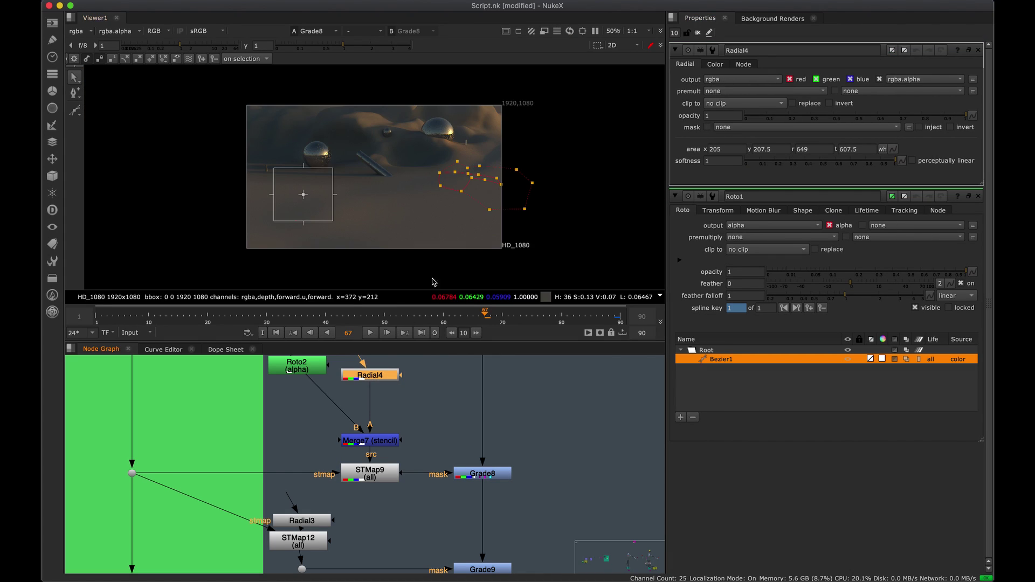
pyautogui.click(719, 104)
pyautogui.click(737, 107)
# View the alpha of Merge7 and STMap9 and scrub back to frame 57 to examine the tracked stencil mask.
pyautogui.click(386, 440)
pyautogui.press('1')
pyautogui.click(378, 472)
pyautogui.press('1')
pyautogui.press('a')
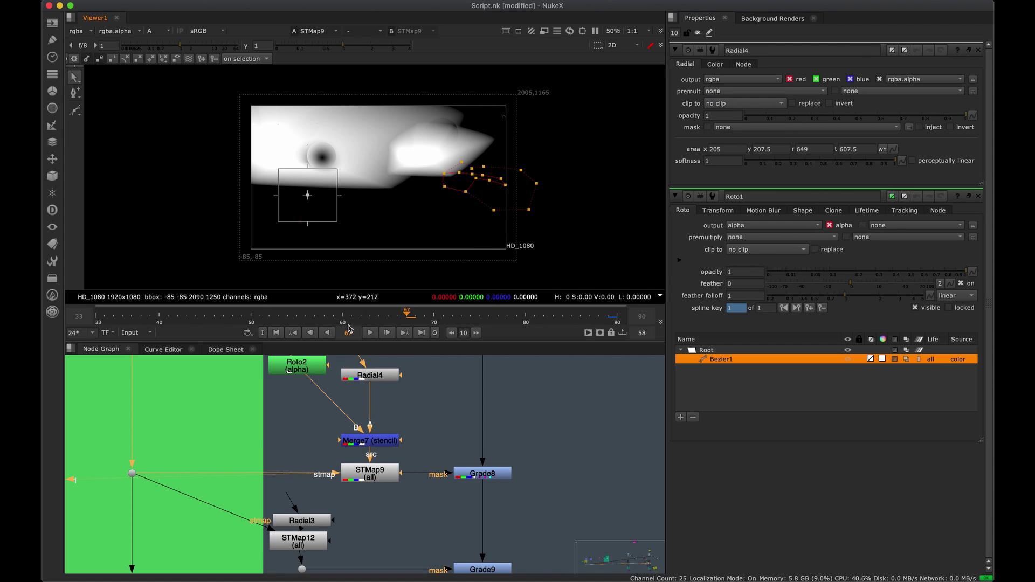
pyautogui.moveTo(348, 325); pyautogui.dragTo(315, 325)
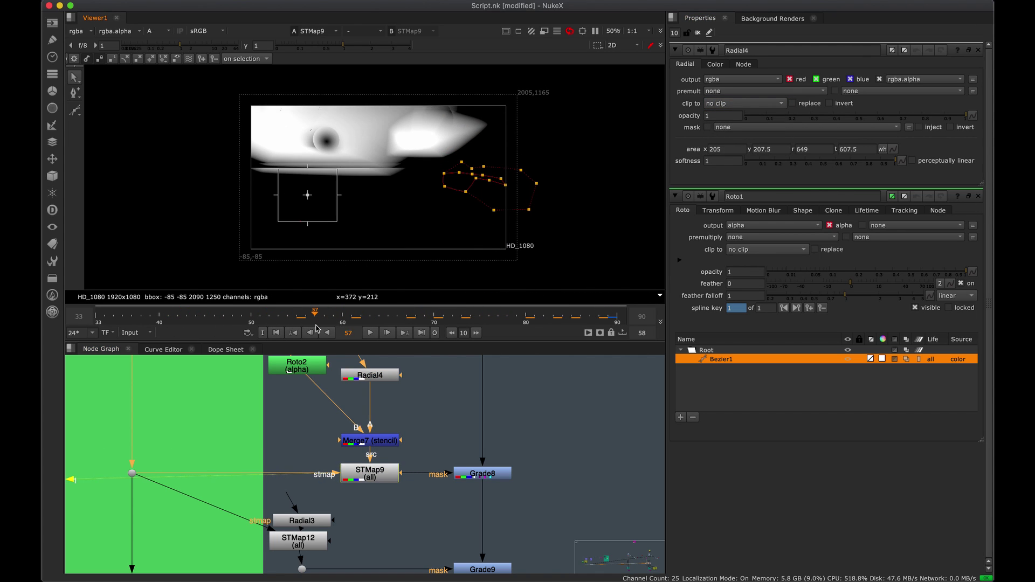
# View the alpha of STMap12 and scrub forward to frame 75 to follow the tracked radial mask.
pyautogui.moveTo(324, 556); pyautogui.dragTo(339, 407, button='middle')
pyautogui.click(314, 393)
pyautogui.press('1')
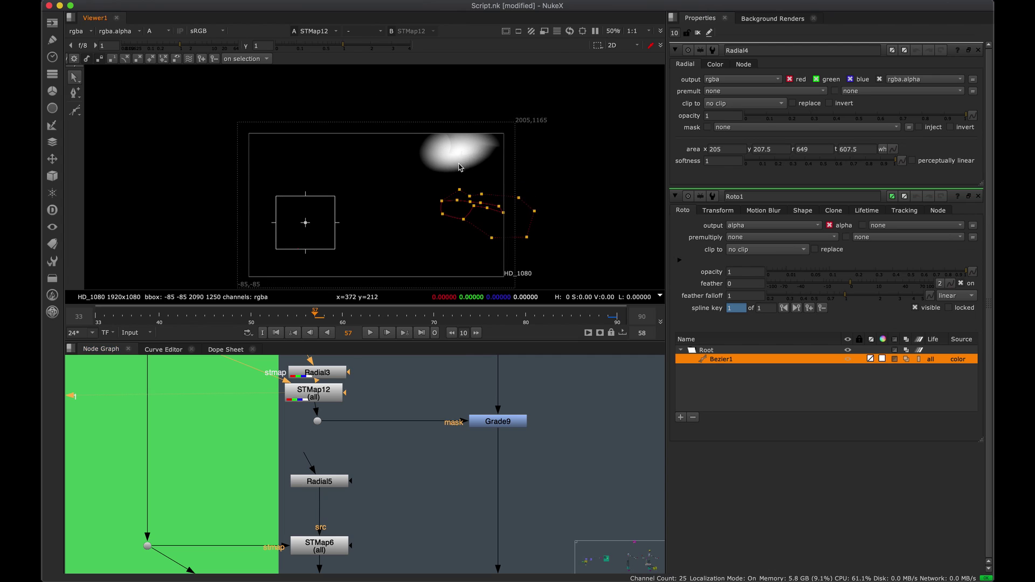
pyautogui.scroll(4, 460, 167)
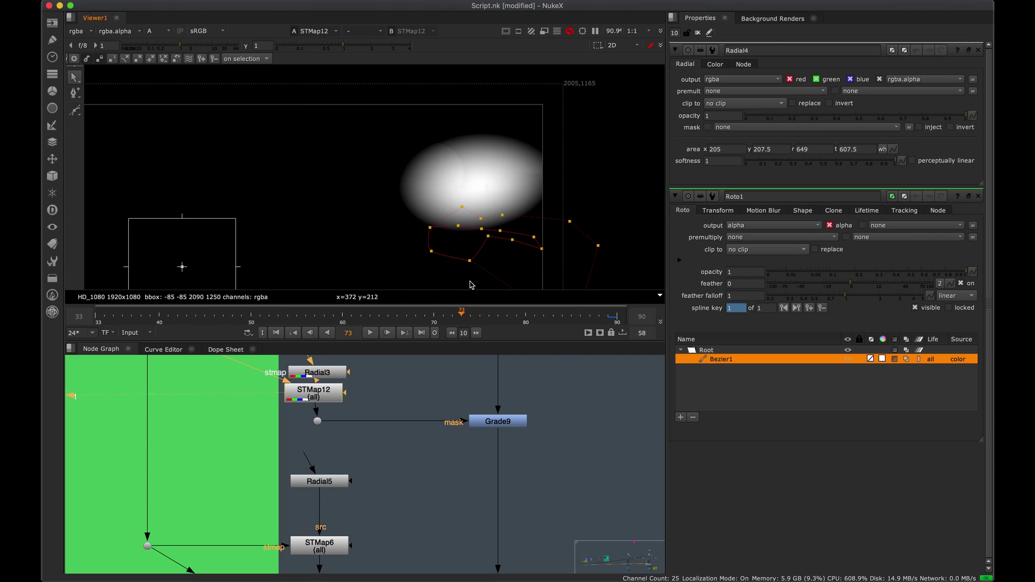
pyautogui.click(480, 314)
# View Grade10's colour output without overlays at frame 89 and close the Radial4 settings.
pyautogui.click(498, 421)
pyautogui.press('1')
pyautogui.moveTo(432, 401); pyautogui.dragTo(433, 394, button='middle')
pyautogui.scroll(-5, 431, 409)
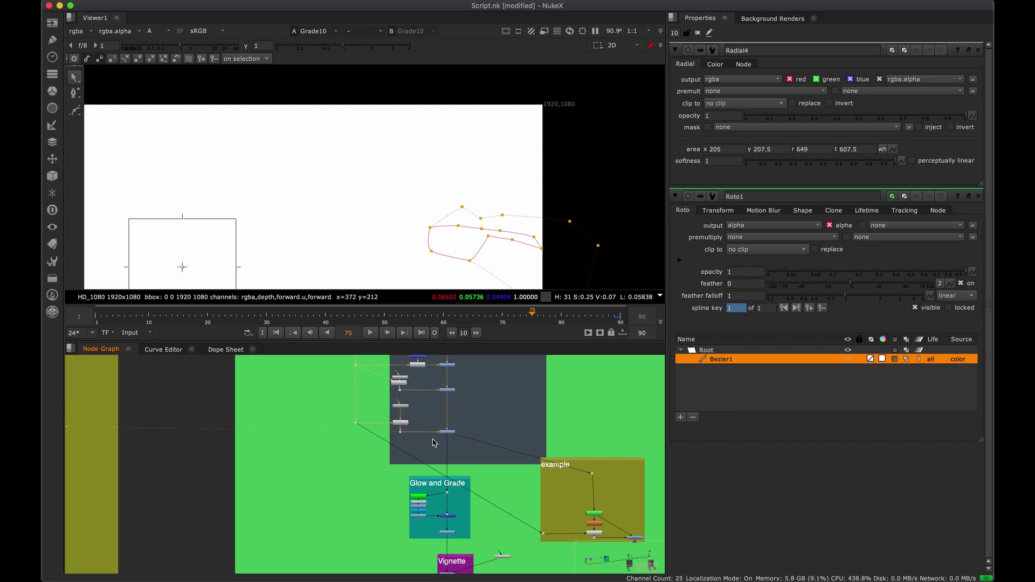
pyautogui.moveTo(433, 443); pyautogui.dragTo(387, 271, button='middle')
pyautogui.press('a')
pyautogui.scroll(-3, 423, 226)
pyautogui.moveTo(439, 217); pyautogui.dragTo(438, 230, button='middle')
pyautogui.press('q')
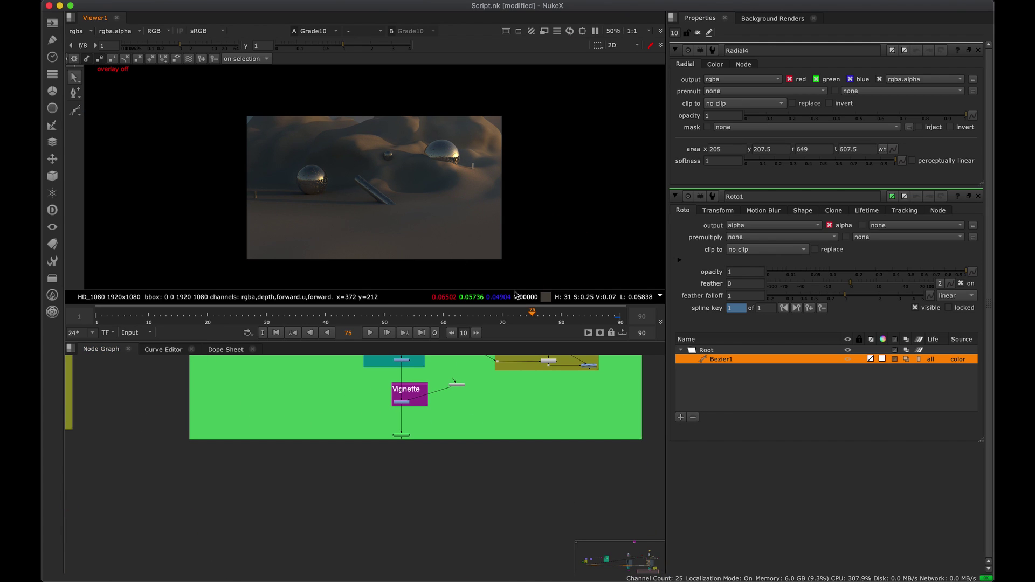
pyautogui.click(616, 319)
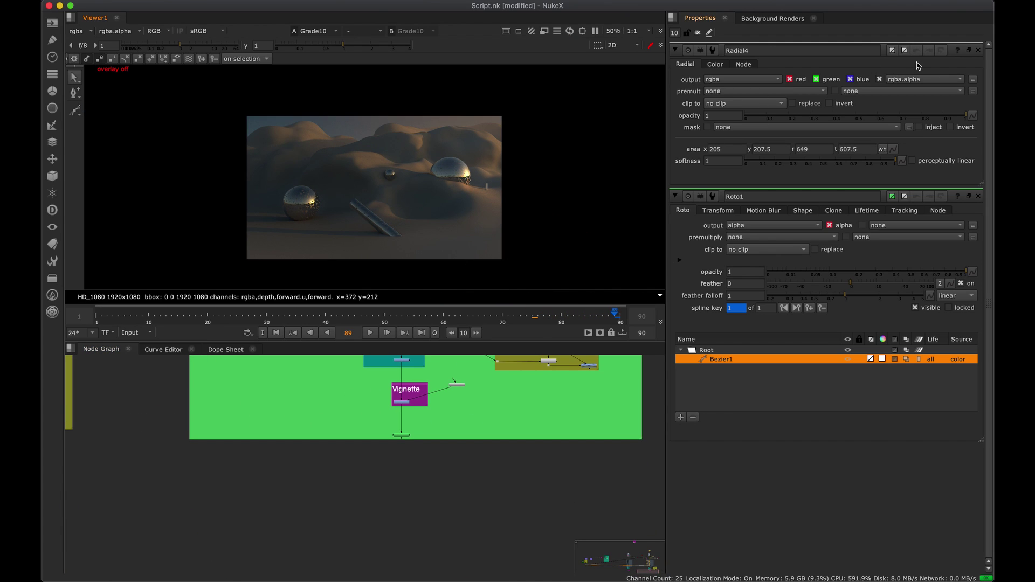
pyautogui.click(978, 50)
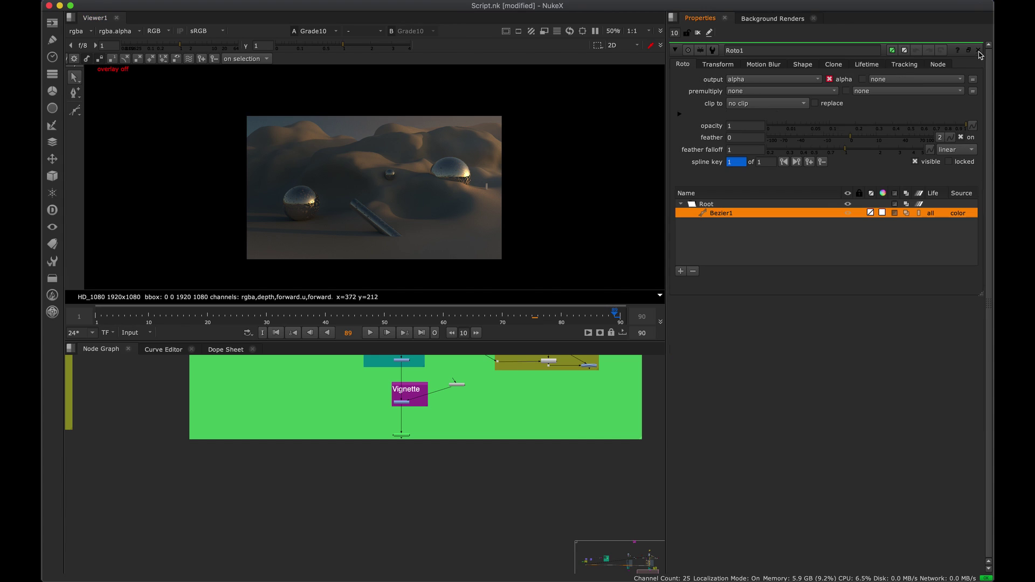
# Review the Scene 2 node layout from ST Map Project Setup to the last grade of the natural vignetting section.
pyautogui.scroll(-3, 405, 427)
pyautogui.press('space')
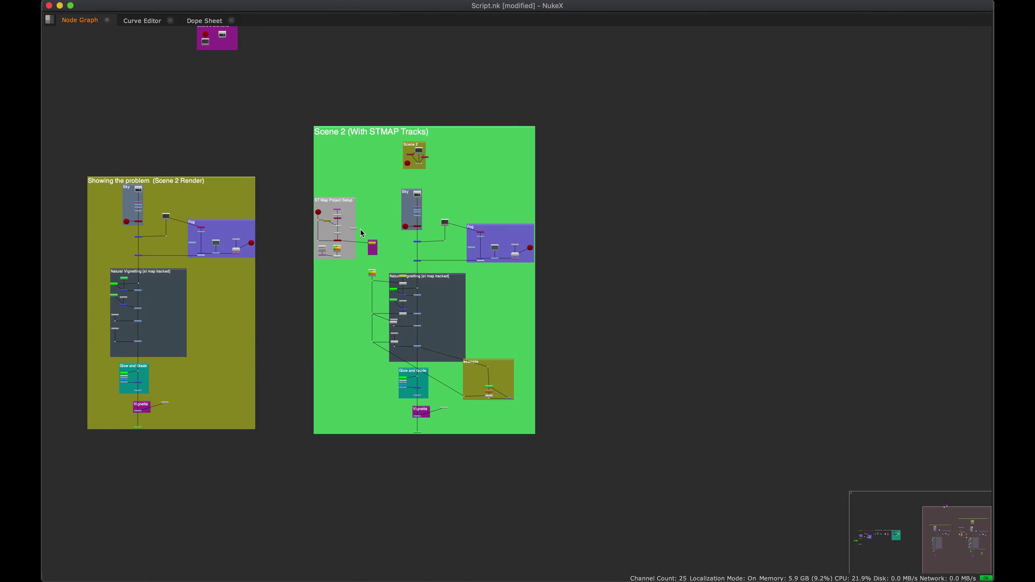
pyautogui.scroll(5, 333, 220)
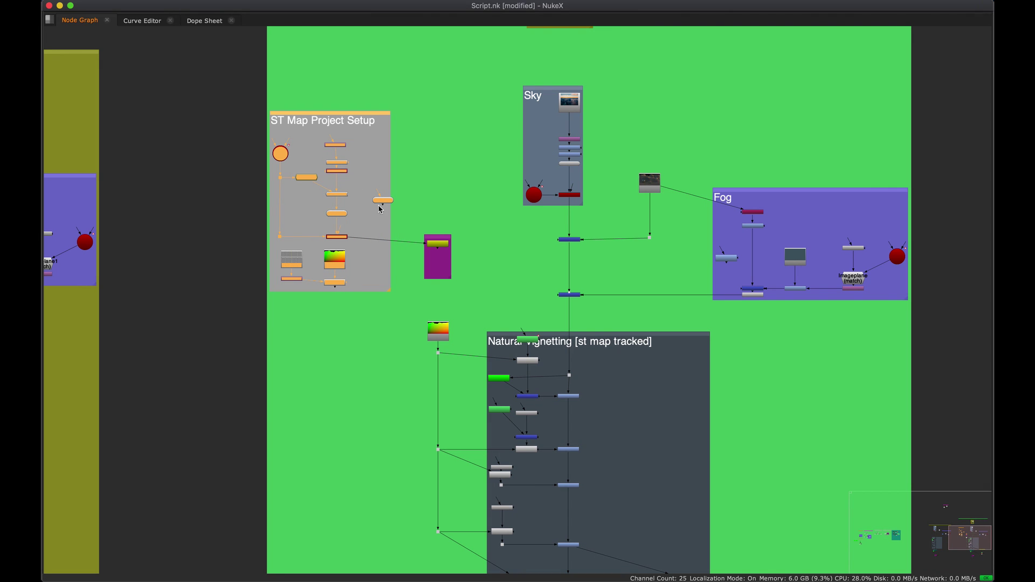
pyautogui.moveTo(415, 349); pyautogui.dragTo(369, 261, button='middle')
pyautogui.moveTo(394, 377); pyautogui.dragTo(360, 298, button='middle')
pyautogui.moveTo(450, 462); pyautogui.dragTo(365, 293, button='middle')
pyautogui.keyDown('super'); pyautogui.click(404, 208); pyautogui.keyUp('super')
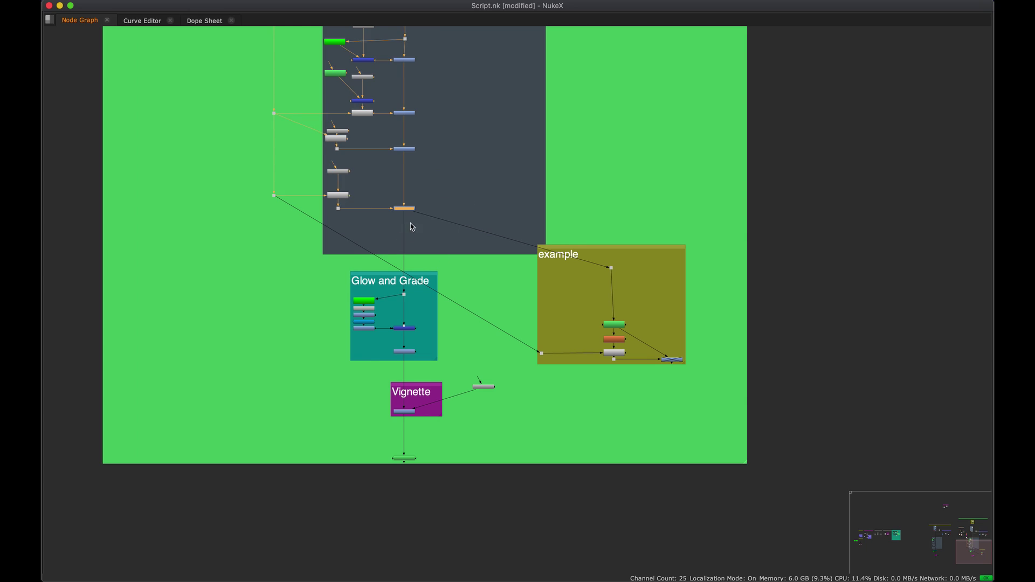
# Trace the Glow and Grade and Vignette sections down to RotoPaint1 and view its output.
pyautogui.moveTo(470, 178); pyautogui.dragTo(455, 239, button='middle')
pyautogui.moveTo(392, 425); pyautogui.dragTo(390, 321, button='middle')
pyautogui.scroll(4, 389, 322)
pyautogui.click(384, 295)
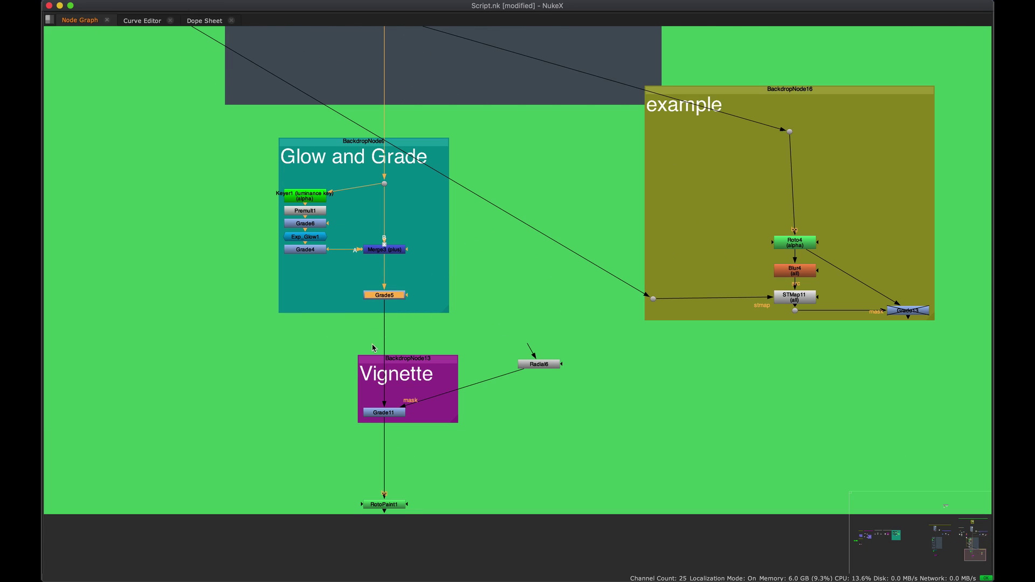
pyautogui.click(383, 504)
pyautogui.press('1')
pyautogui.press('space')
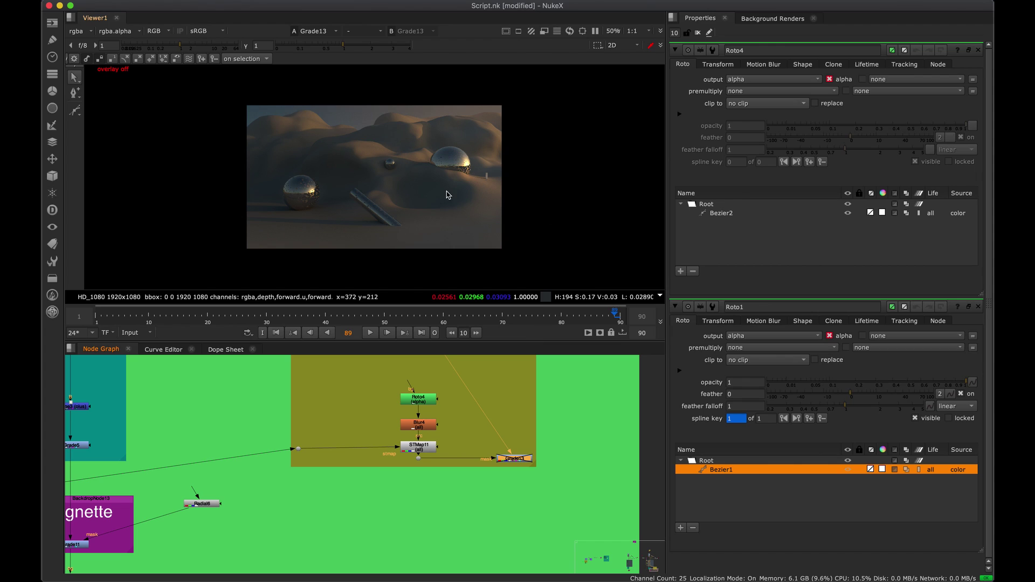
# Show Roto4's shape over the metal tube in close-up at frame 89 and enable Grade13.
pyautogui.scroll(2, 380, 235)
pyautogui.scroll(-2, 400, 185)
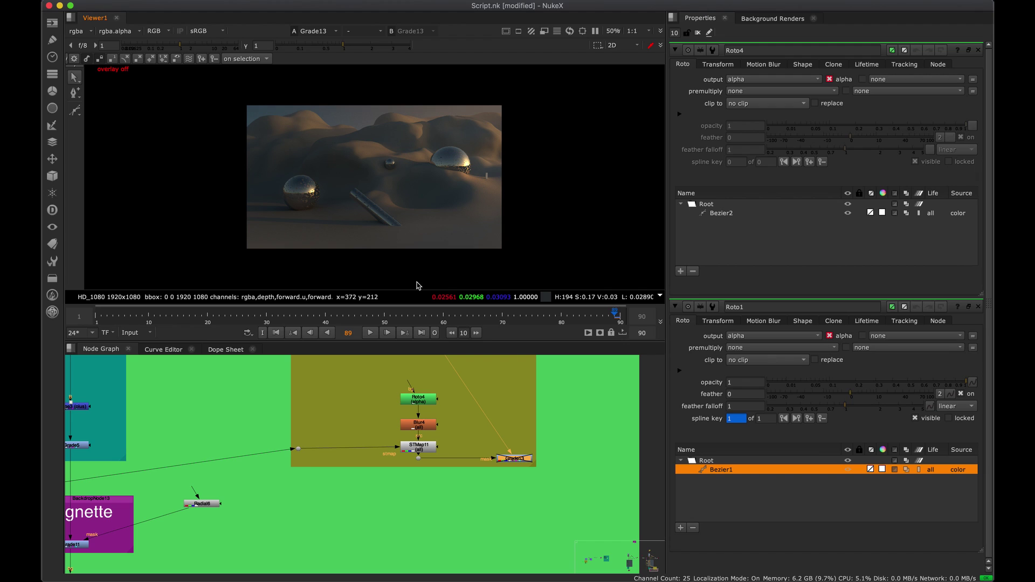
pyautogui.scroll(4, 316, 411)
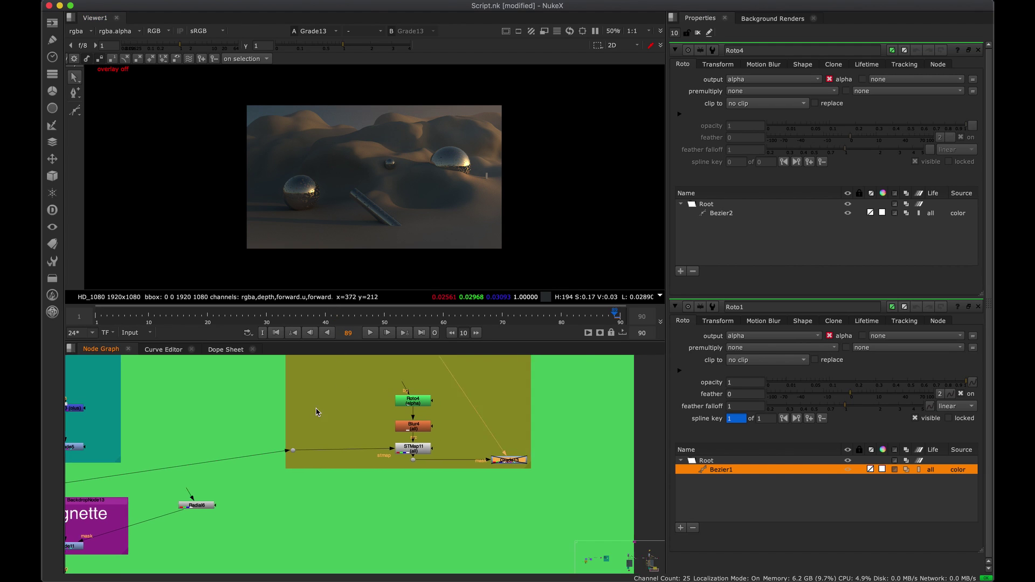
pyautogui.click(404, 400)
pyautogui.press('o')
pyautogui.scroll(5, 406, 229)
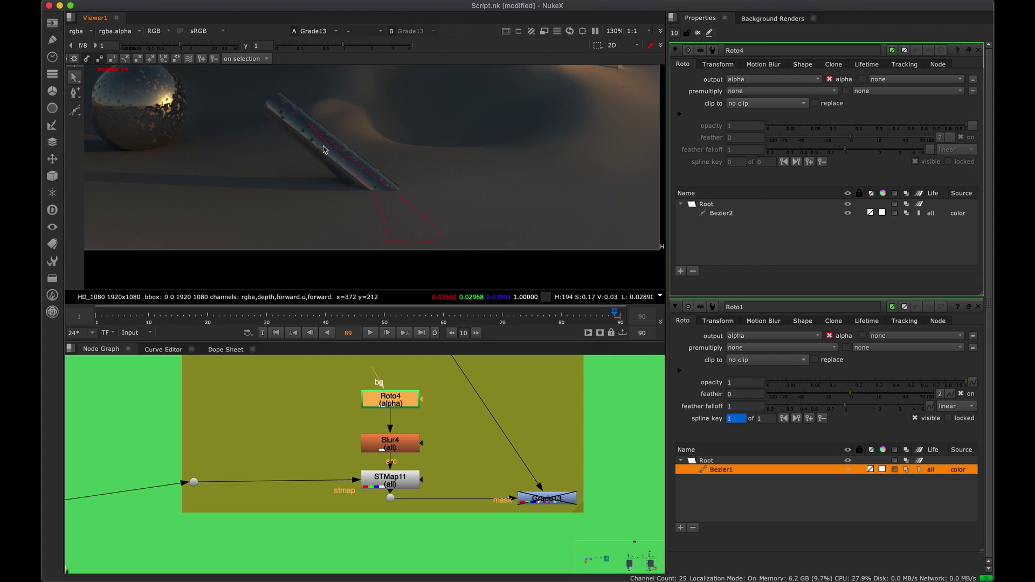
pyautogui.click(518, 499)
pyautogui.press('d')
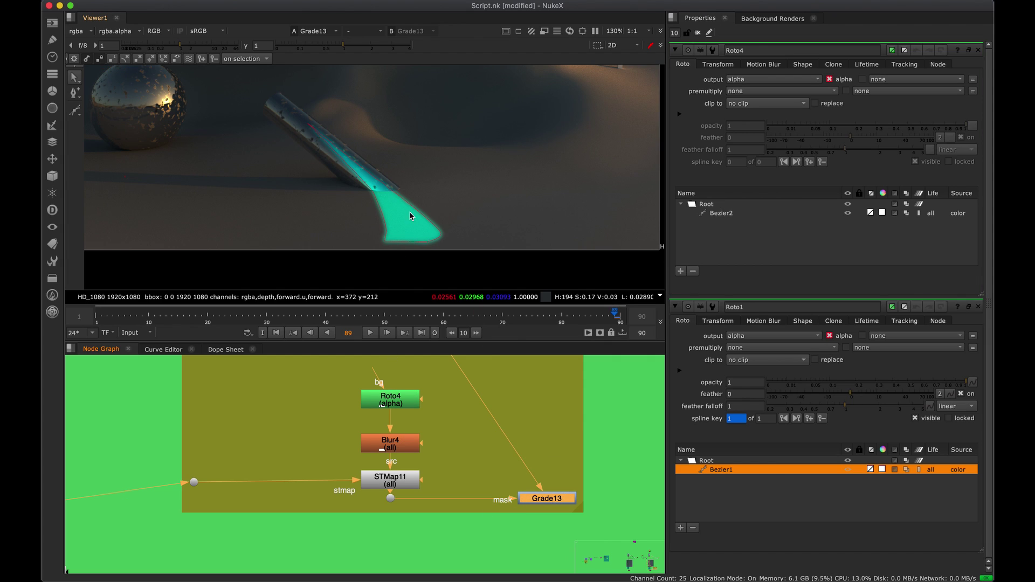
# Select STMap11 and scrub back to frame 53, examining how the green graded patch tracks with the tube.
pyautogui.moveTo(390, 486)
pyautogui.mouseDown()
pyautogui.moveTo(245, 487)
pyautogui.moveTo(391, 485)
pyautogui.mouseUp()
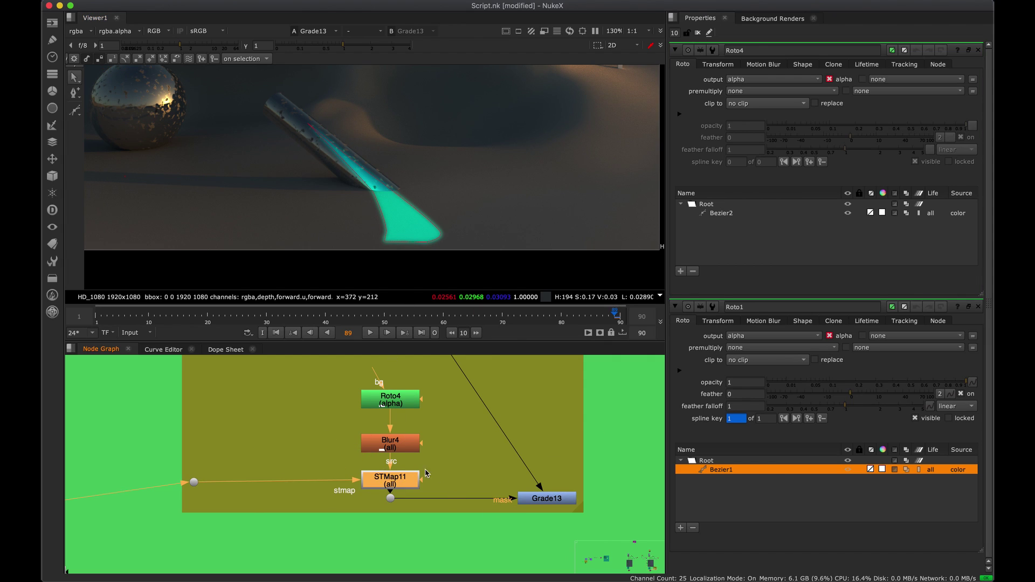
pyautogui.press('o')
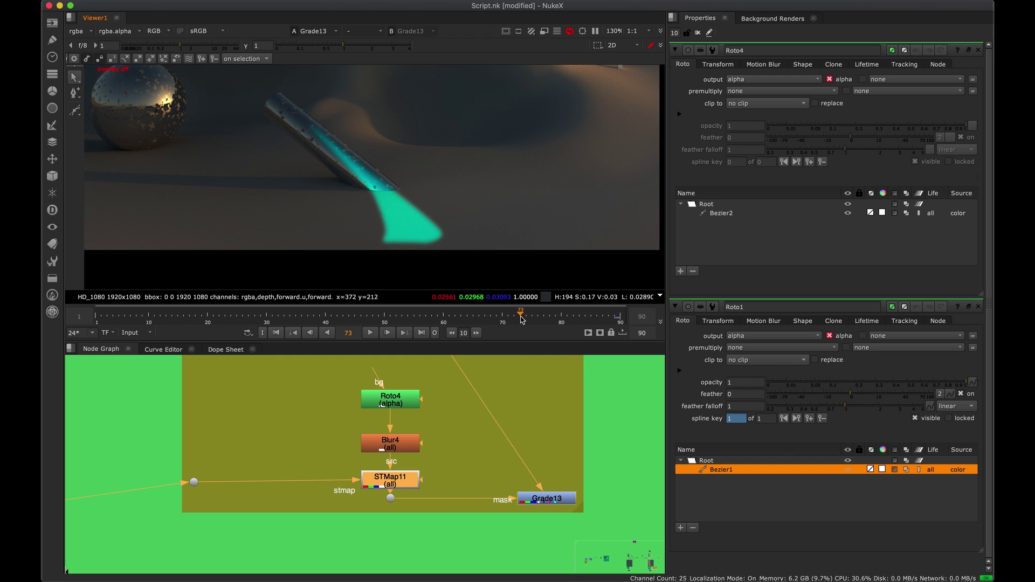
pyautogui.click(487, 317)
pyautogui.moveTo(486, 317); pyautogui.dragTo(484, 317)
pyautogui.moveTo(437, 197); pyautogui.dragTo(434, 309, button='middle')
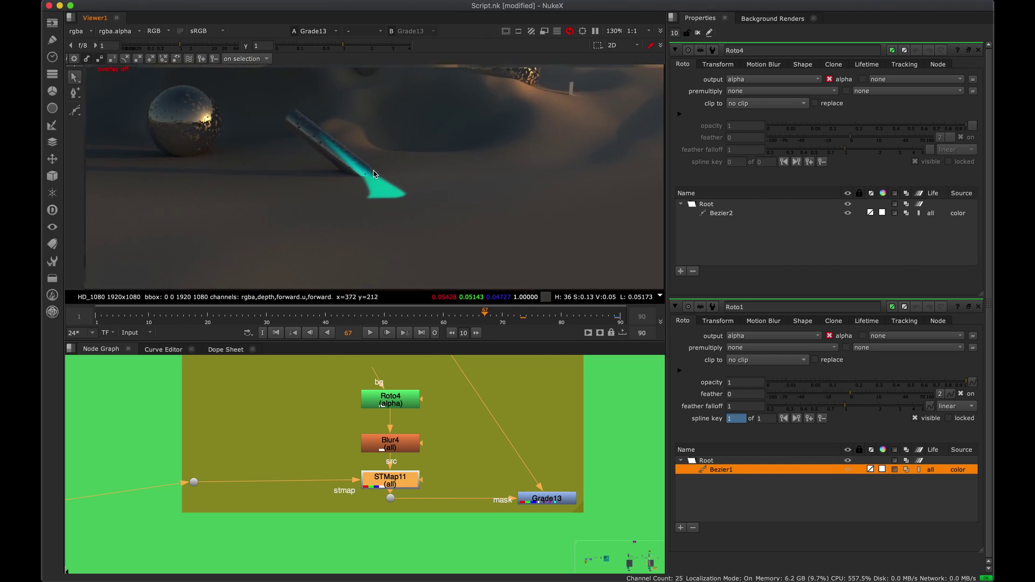
pyautogui.scroll(3, 372, 173)
pyautogui.moveTo(423, 318); pyautogui.dragTo(402, 317)
pyautogui.scroll(2, 404, 225)
pyautogui.press('o')
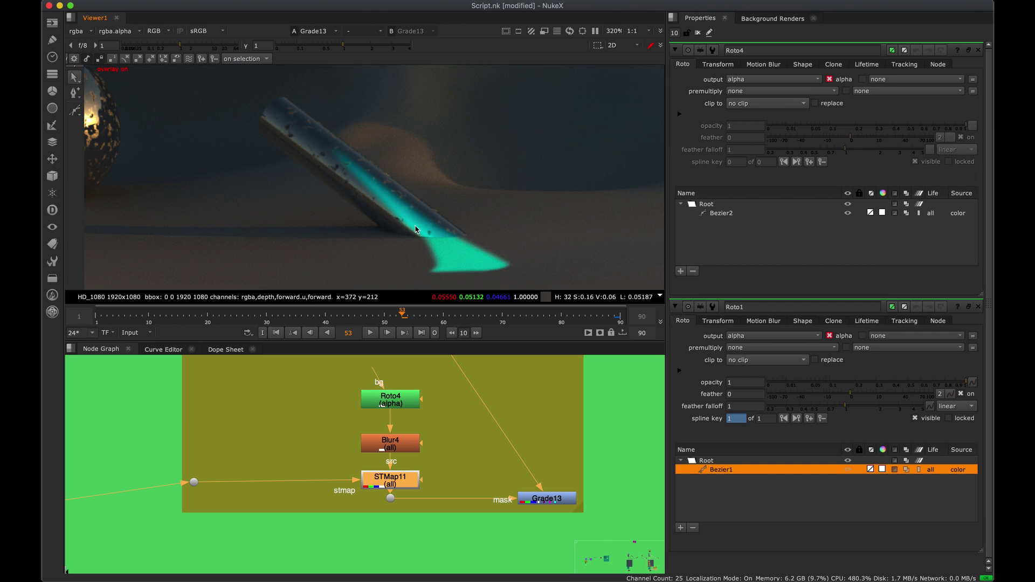
# Return to frame 89 and select Roto4 to bring up its shape over the metal tube.
pyautogui.click(615, 317)
pyautogui.press('o')
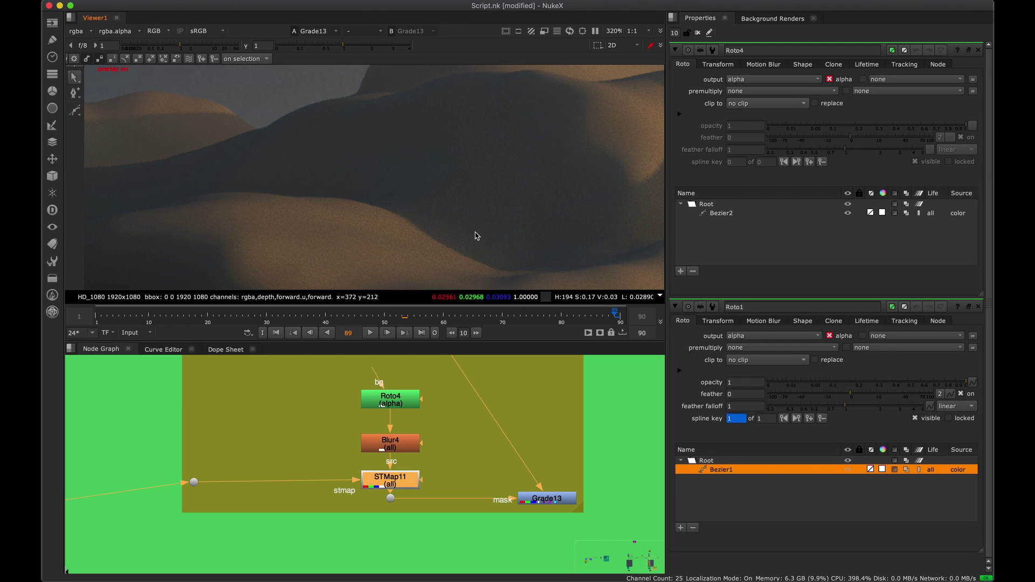
pyautogui.scroll(-3, 411, 184)
pyautogui.press('o')
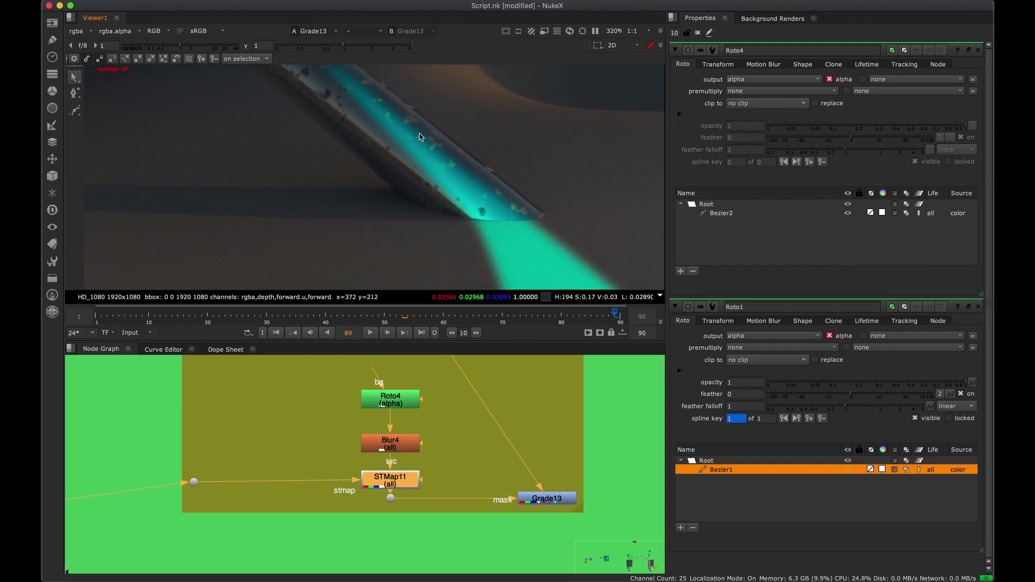
pyautogui.click(413, 393)
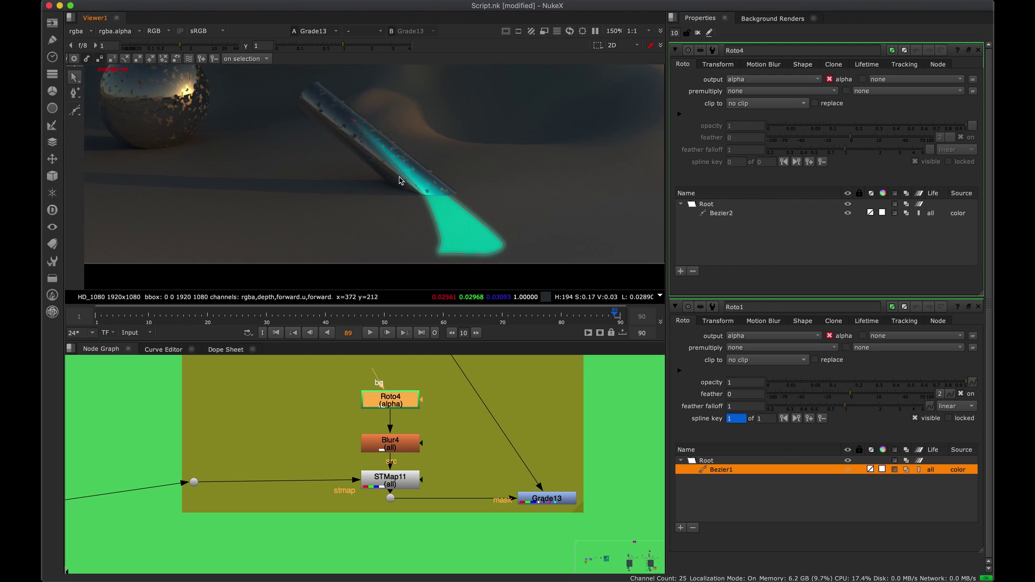
# Reshape Roto4's Bezier2 at frame 89 by moving its corner points to cover the tube from its upper end to its base.
pyautogui.scroll(5, 429, 205)
pyautogui.click(453, 227)
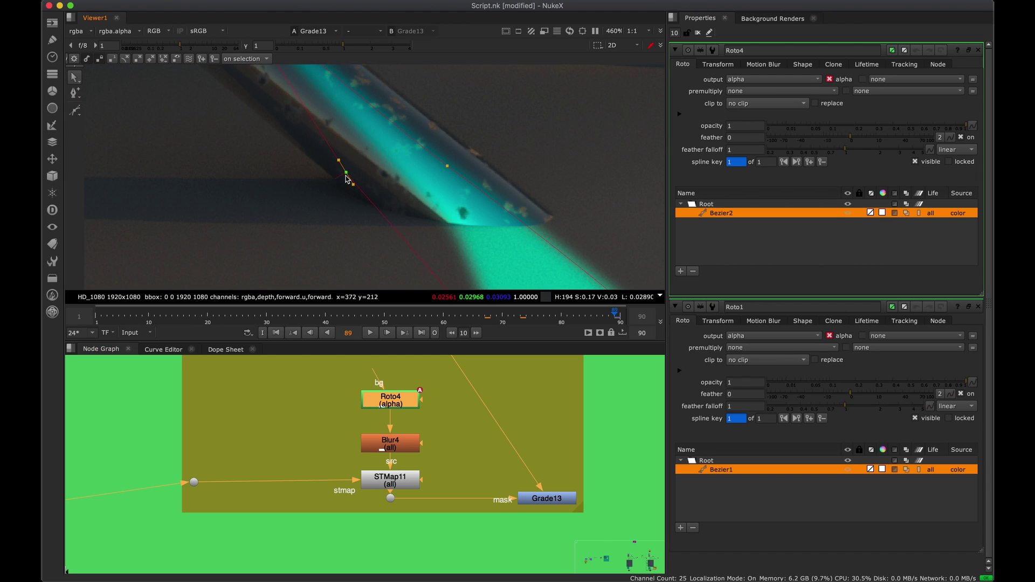
pyautogui.scroll(-4, 426, 194)
pyautogui.moveTo(437, 209); pyautogui.dragTo(449, 236, button='middle')
pyautogui.moveTo(354, 131); pyautogui.dragTo(309, 81)
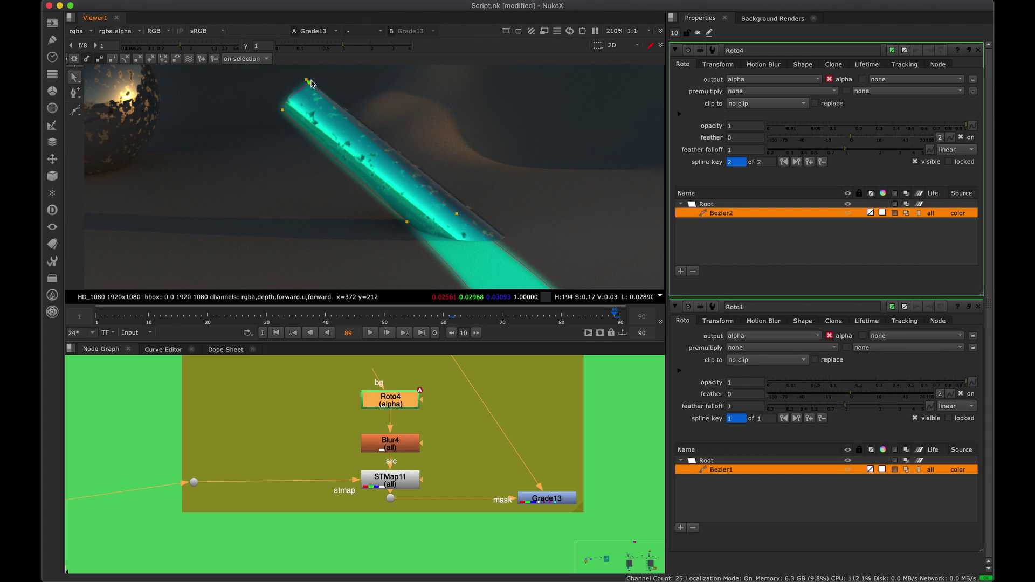
pyautogui.keyDown('alt'); pyautogui.keyDown('super'); pyautogui.moveTo(476, 227); pyautogui.dragTo(484, 226); pyautogui.keyUp('super'); pyautogui.keyUp('alt')
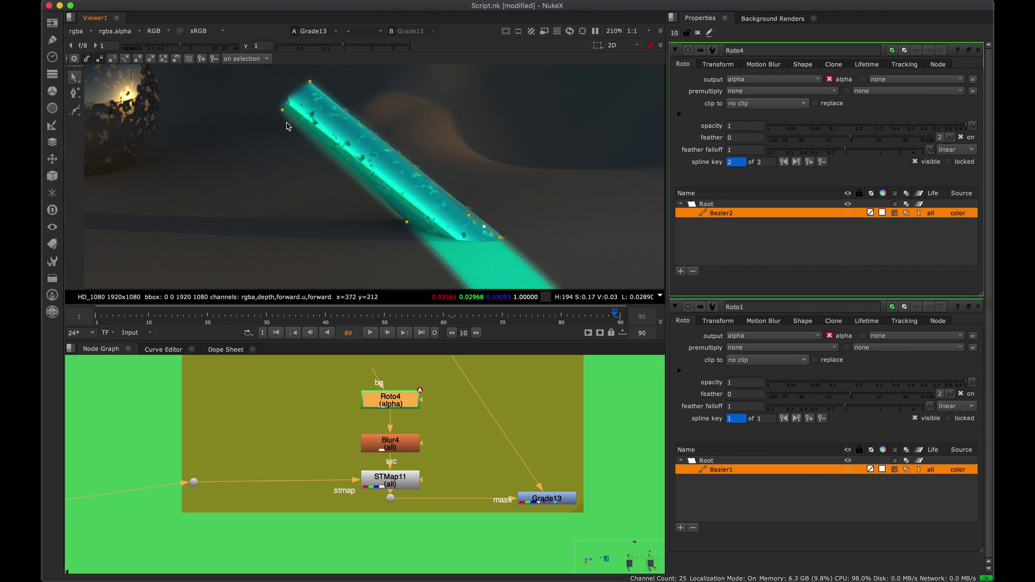
pyautogui.moveTo(283, 111); pyautogui.dragTo(287, 115)
# Examine how the green patch covers the tube's edges and base at frame 89, with and without the roto overlay.
pyautogui.press('q')
pyautogui.scroll(5, 294, 138)
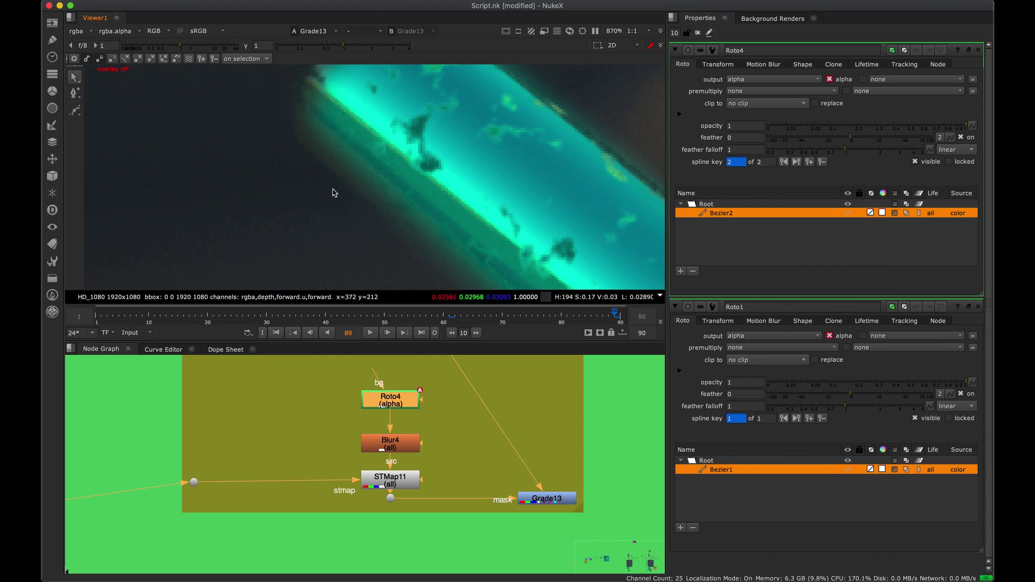
pyautogui.scroll(-3, 356, 196)
pyautogui.moveTo(358, 201); pyautogui.dragTo(323, 107, button='middle')
pyautogui.moveTo(423, 207); pyautogui.dragTo(319, 161, button='middle')
pyautogui.press('q')
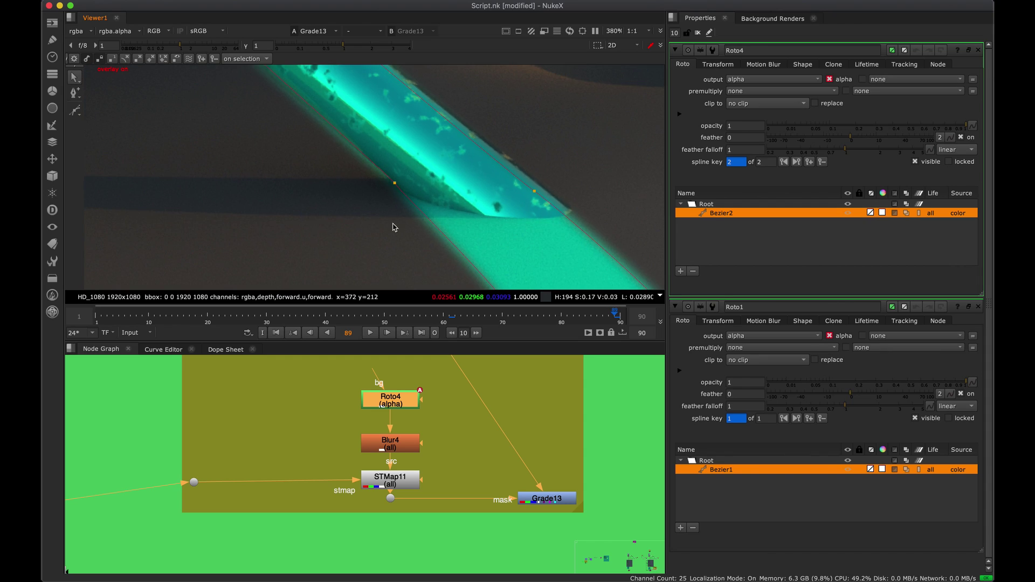
pyautogui.press('o')
pyautogui.scroll(-8, 397, 180)
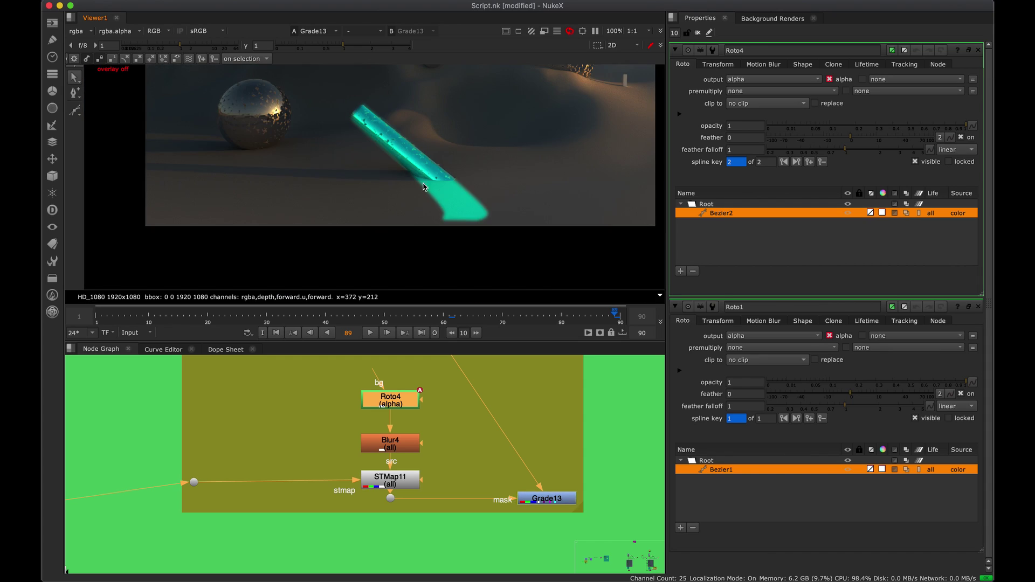
# Delete Bezier2's spline key at frame 61 and inspect the green patch around the tube's upper end.
pyautogui.moveTo(567, 315); pyautogui.dragTo(450, 311)
pyautogui.click(822, 162)
pyautogui.scroll(6, 380, 183)
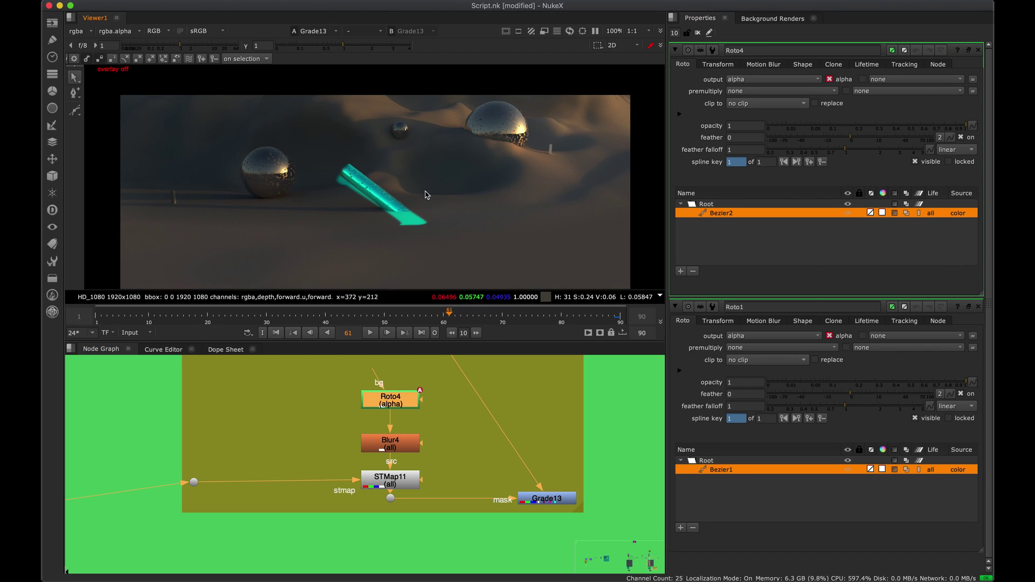
pyautogui.moveTo(303, 116); pyautogui.dragTo(368, 148, button='middle')
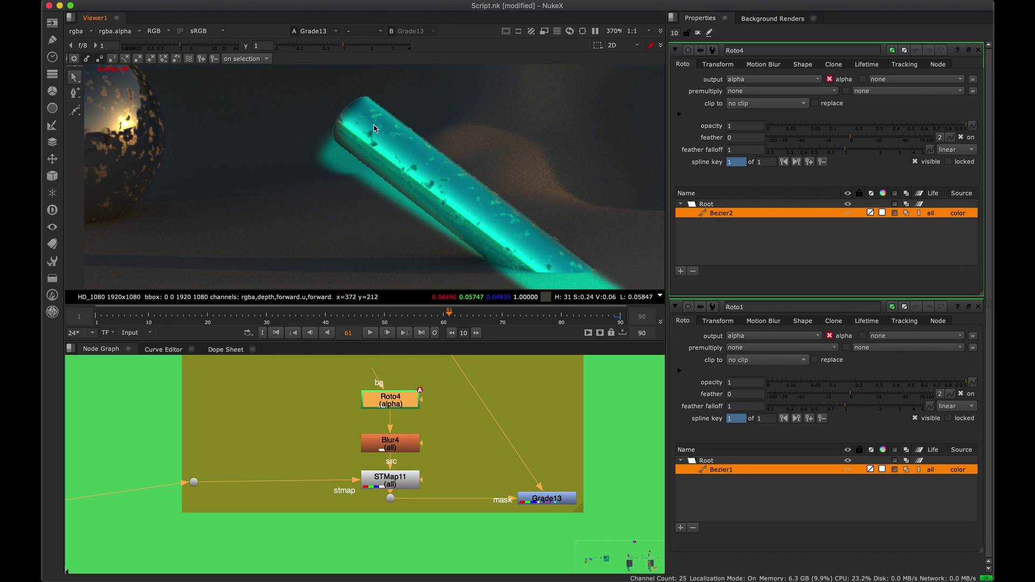
pyautogui.scroll(3, 350, 155)
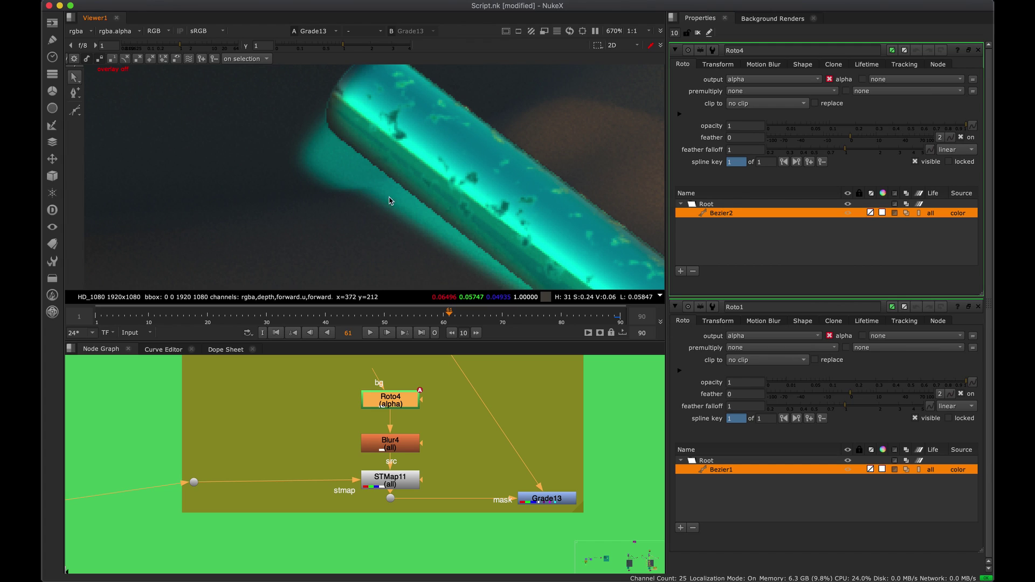
pyautogui.scroll(-5, 334, 158)
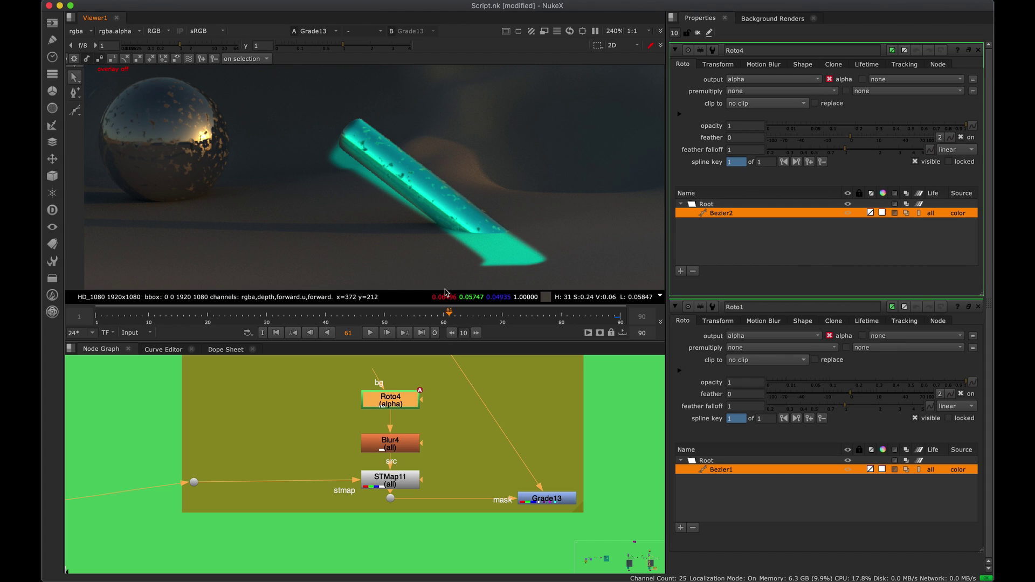
# Go to frame 66 and examine how the projected green patch lines up along the tube.
pyautogui.click(479, 316)
pyautogui.moveTo(384, 255); pyautogui.dragTo(397, 183, button='middle')
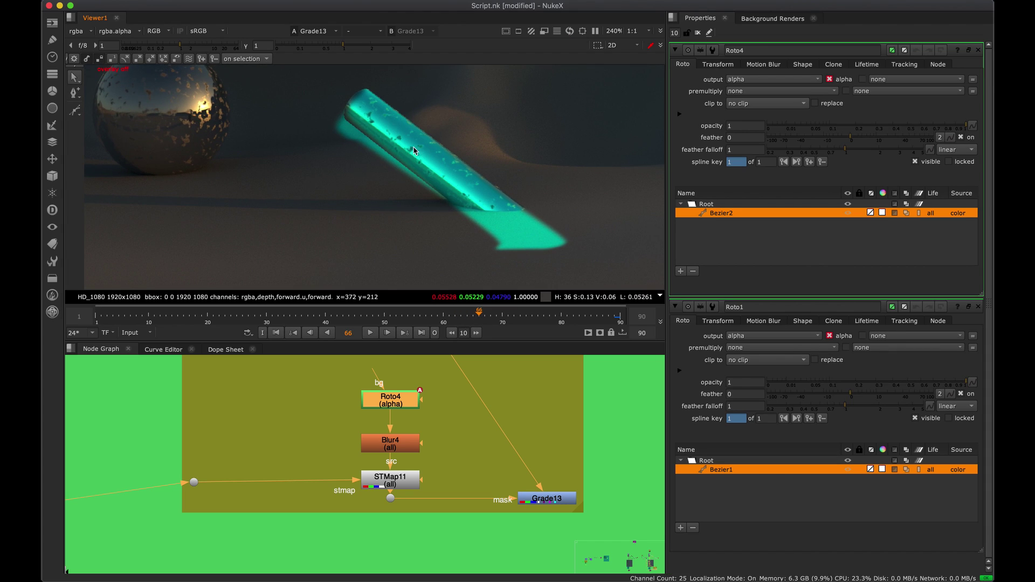
pyautogui.moveTo(354, 84); pyautogui.dragTo(521, 206)
pyautogui.scroll(-5, 415, 196)
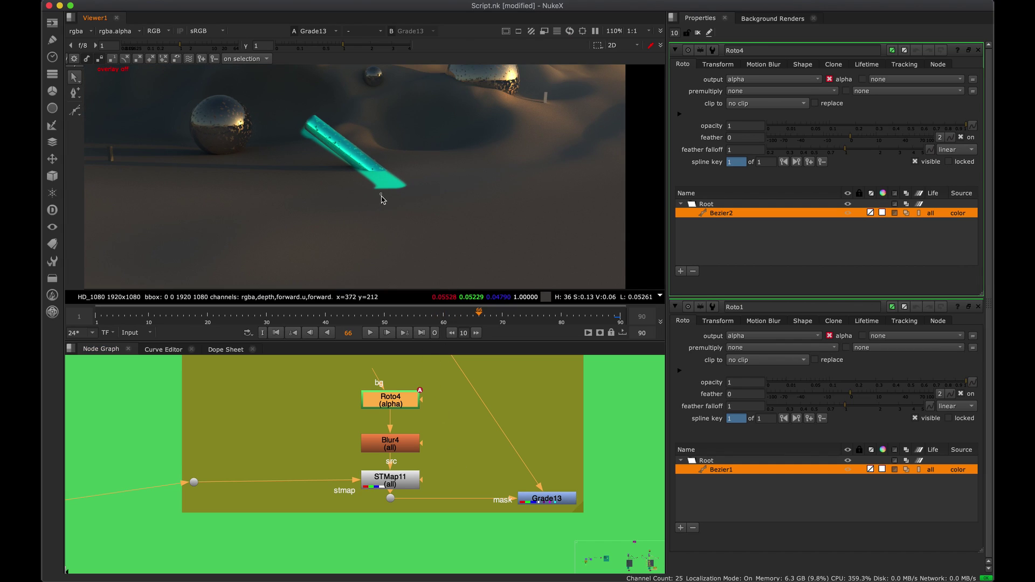
# Show the roto overlay at frame 66 and try correcting the two upper-end points of Bezier2.
pyautogui.press('o')
pyautogui.scroll(8, 325, 148)
pyautogui.scroll(-9, 334, 135)
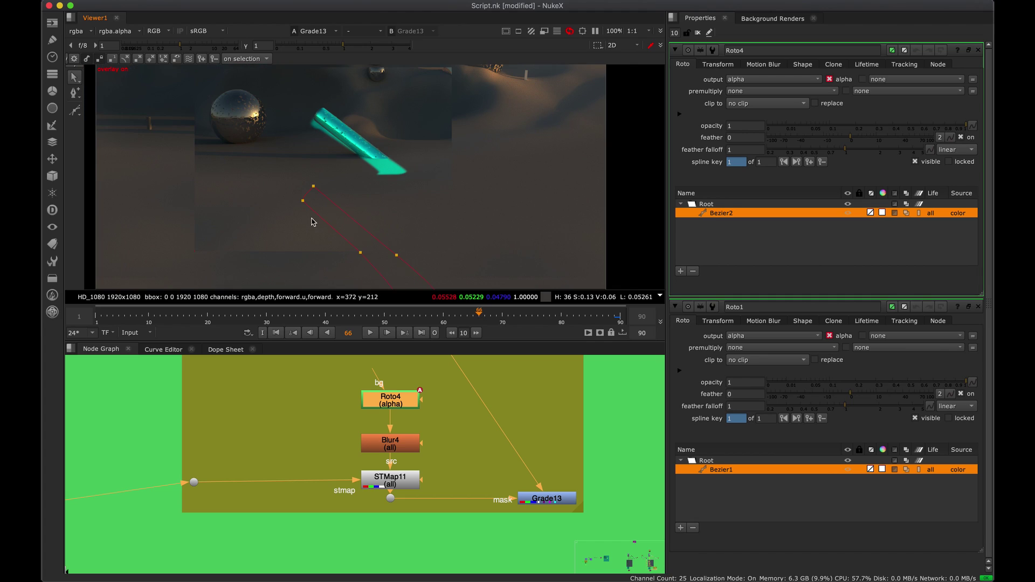
pyautogui.moveTo(303, 201); pyautogui.dragTo(278, 220)
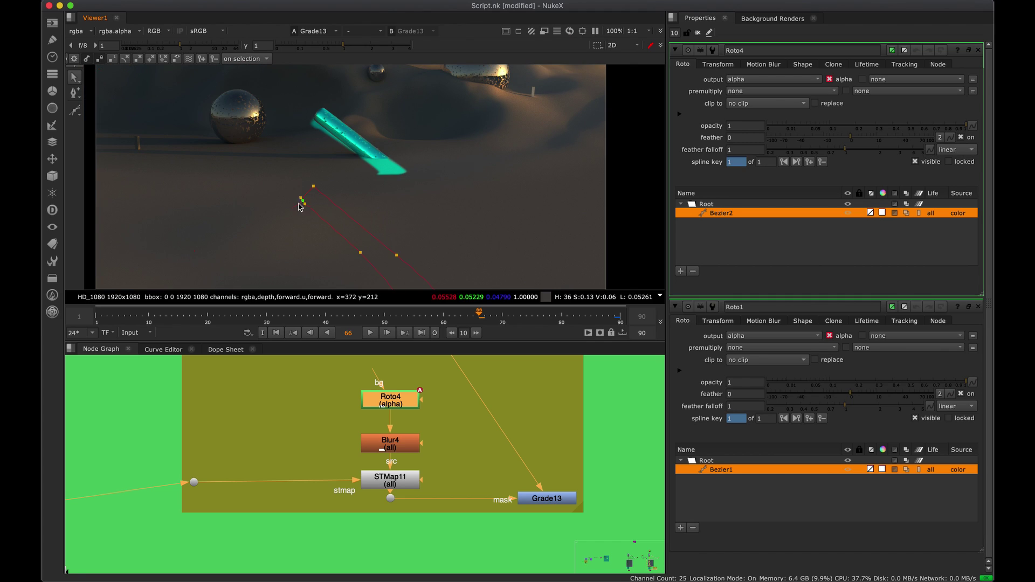
pyautogui.press('super+z')
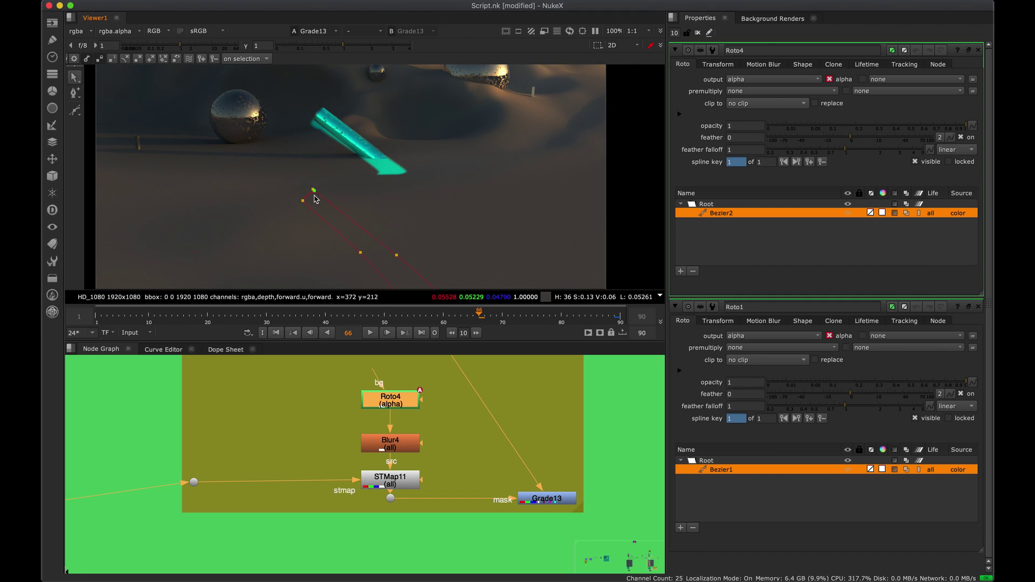
pyautogui.moveTo(313, 186); pyautogui.dragTo(310, 209)
pyautogui.press('super+z')
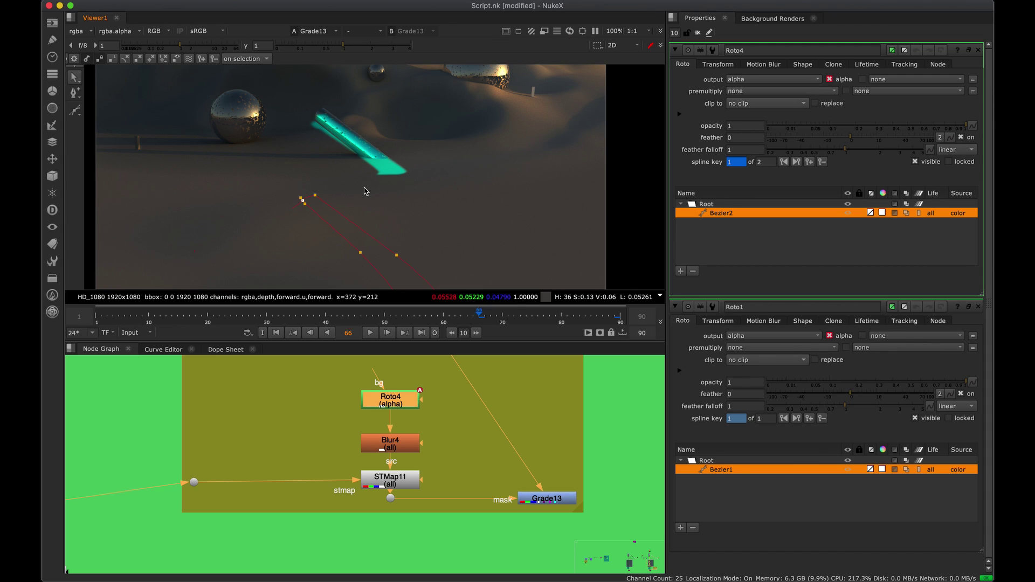
pyautogui.moveTo(400, 447); pyautogui.dragTo(340, 456, button='middle')
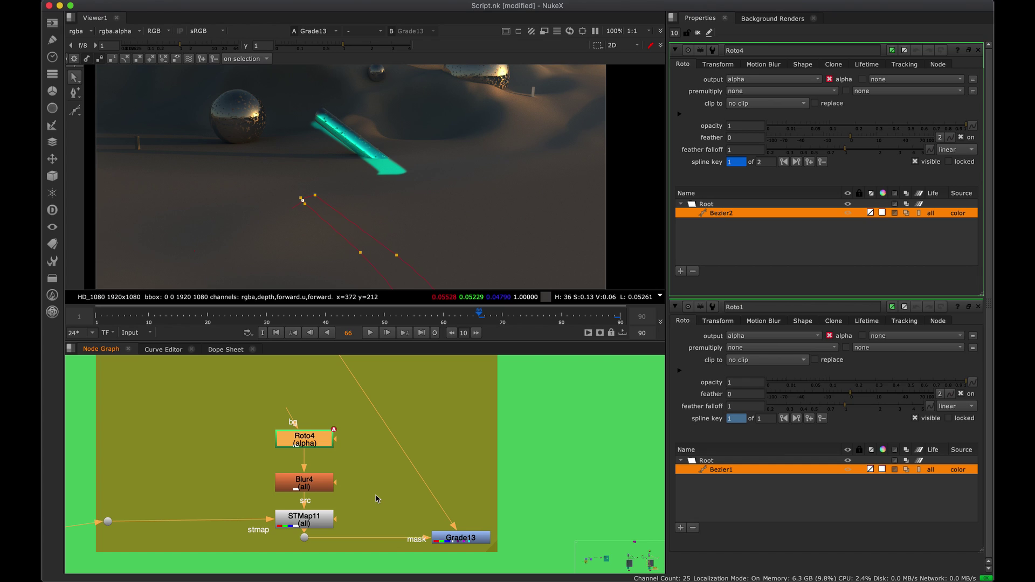
pyautogui.moveTo(376, 498); pyautogui.dragTo(350, 456, button='middle')
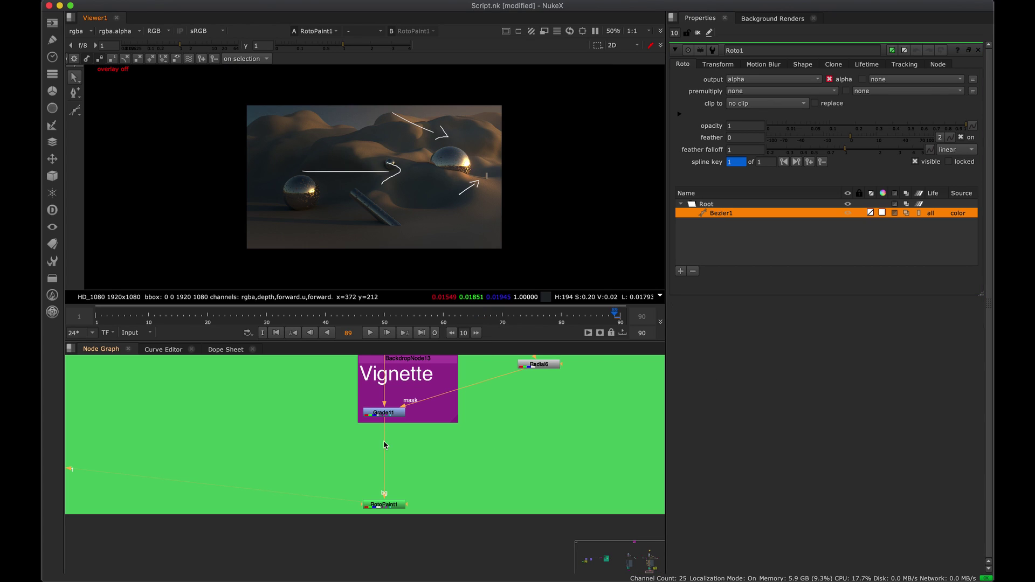